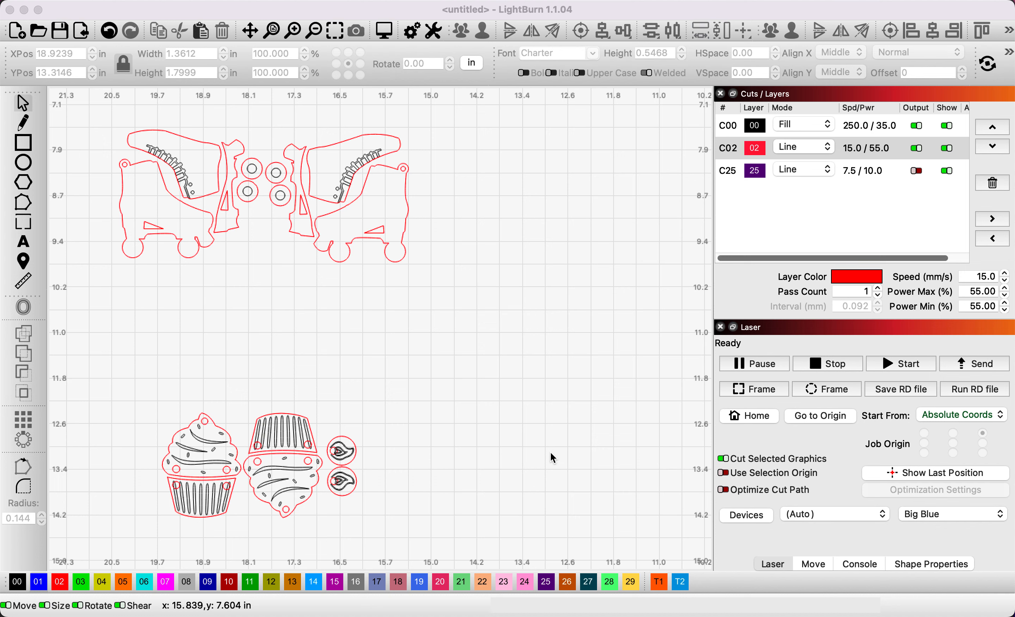
# Step: Move the right-hand skate base outline clear of the other parts, to about X 14.26 in, Y 8.71 in
pyautogui.click(407, 212)
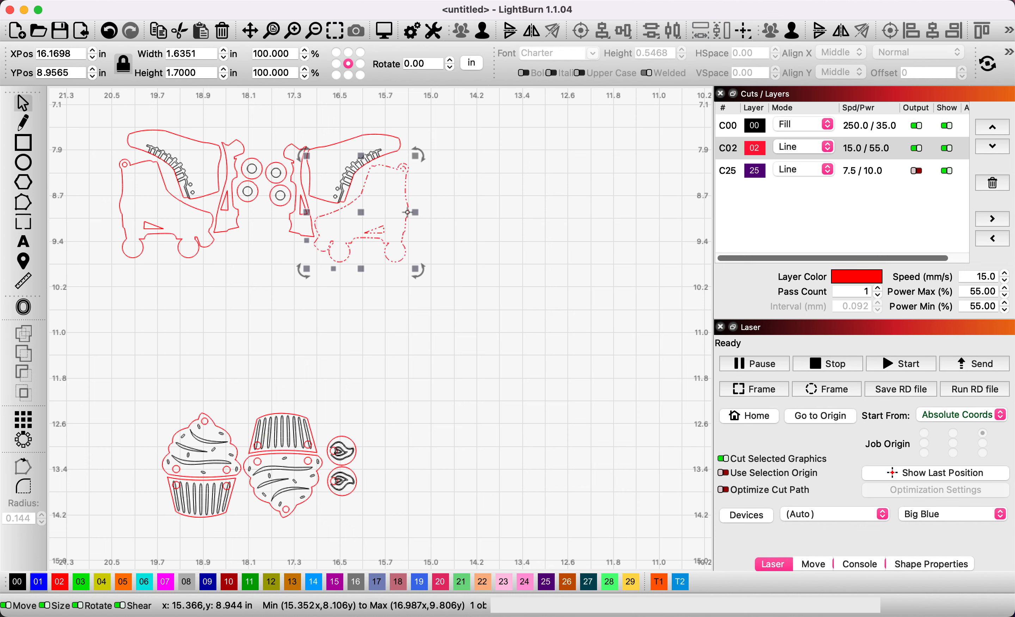
pyautogui.moveTo(364, 216); pyautogui.dragTo(451, 283)
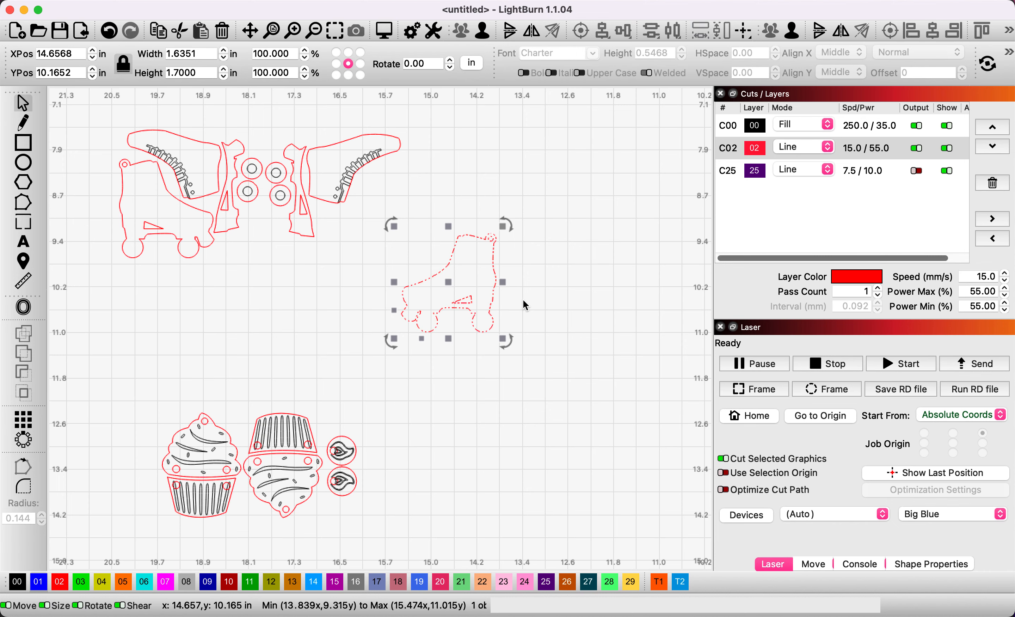
pyautogui.scroll(3, 485, 281)
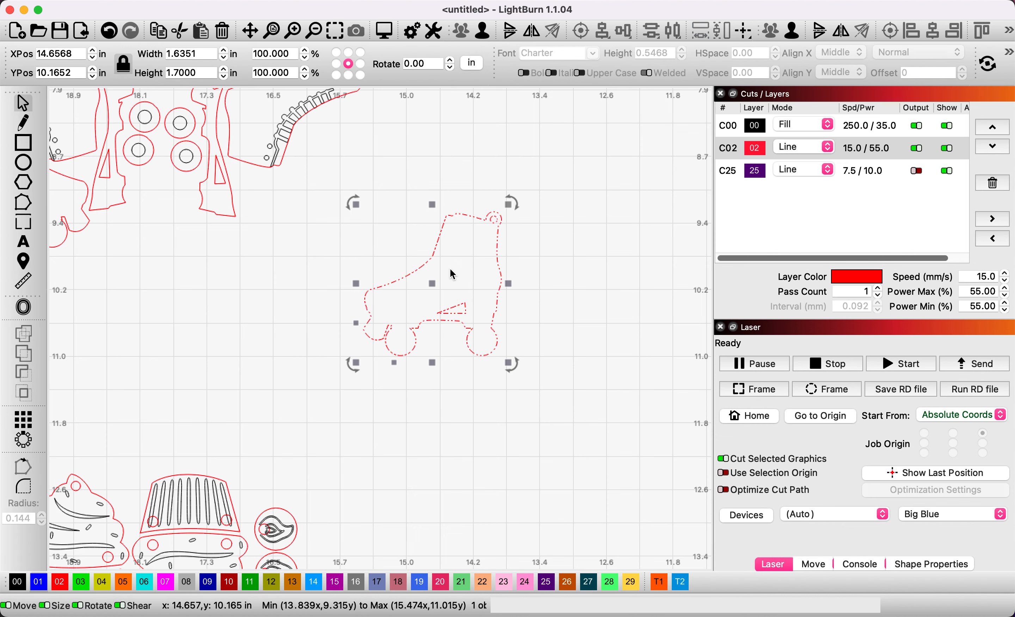
pyautogui.scroll(-2, 453, 274)
pyautogui.scroll(-1, 453, 274)
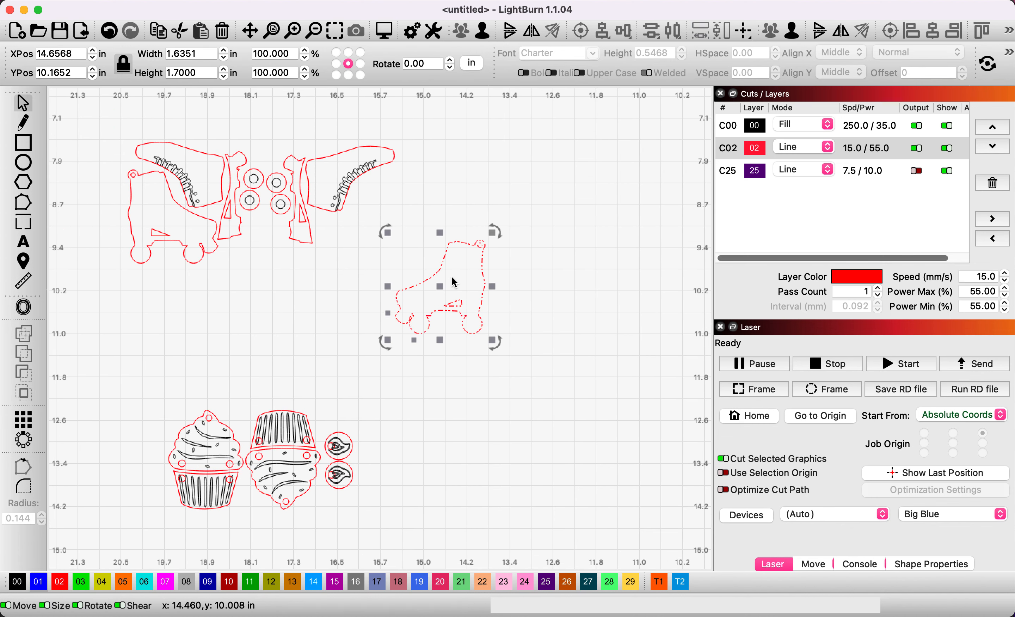
pyautogui.moveTo(440, 286); pyautogui.dragTo(463, 214)
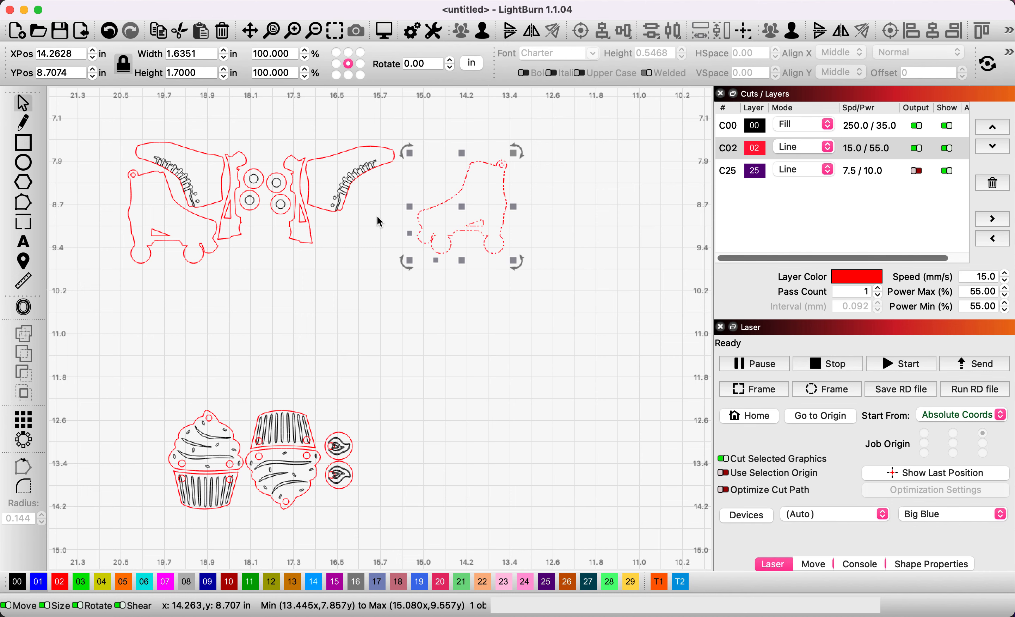
# Step: Scale the separated skate base outline down proportionally to about 0.97 by 1.01 in
pyautogui.scroll(2, 514, 155)
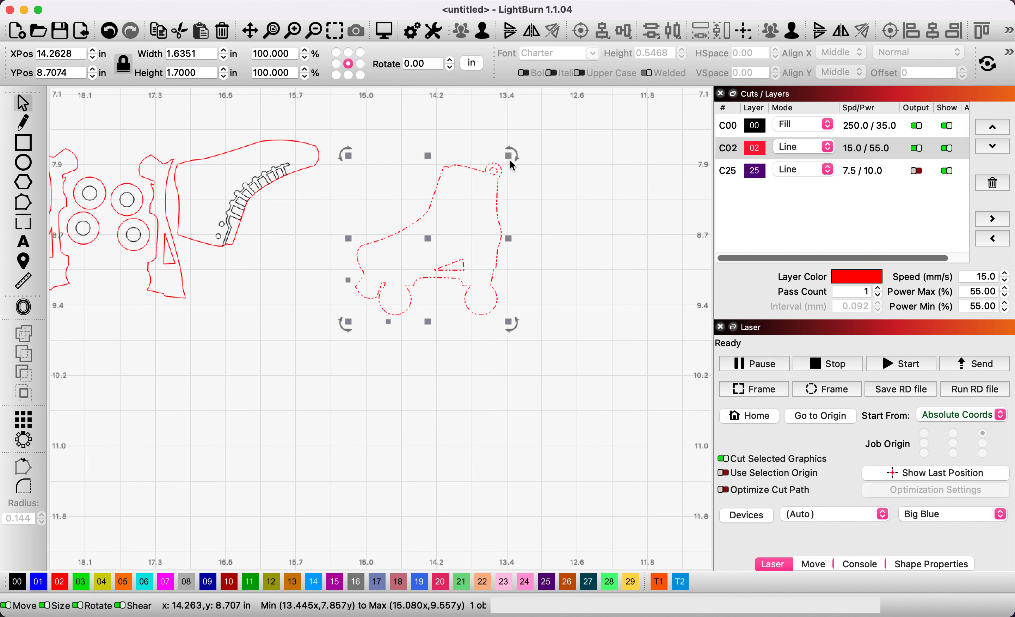
pyautogui.moveTo(509, 155); pyautogui.dragTo(449, 240)
pyautogui.click(464, 227)
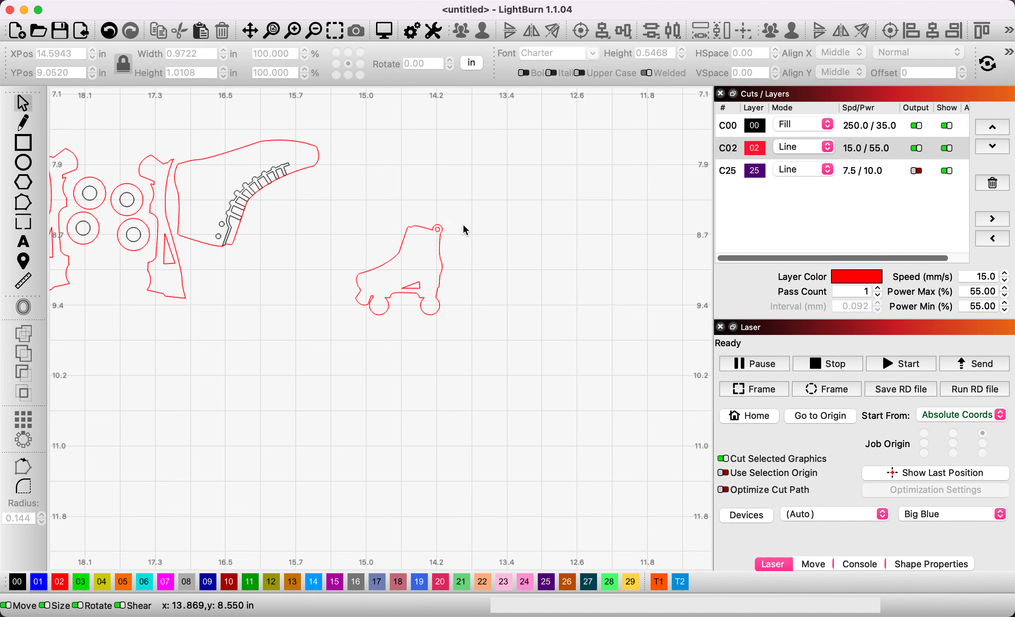
# Step: Ungroup the reduced skate base outline into its separate shapes
pyautogui.rightClick(437, 234)
pyautogui.click(528, 208)
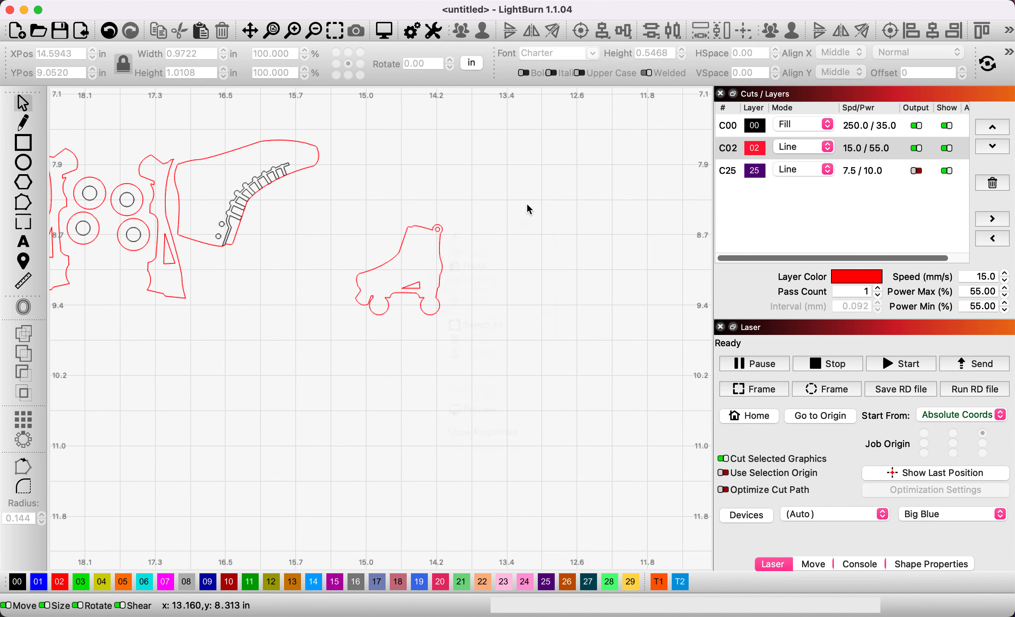
pyautogui.click(438, 228)
pyautogui.rightClick(423, 224)
pyautogui.click(477, 411)
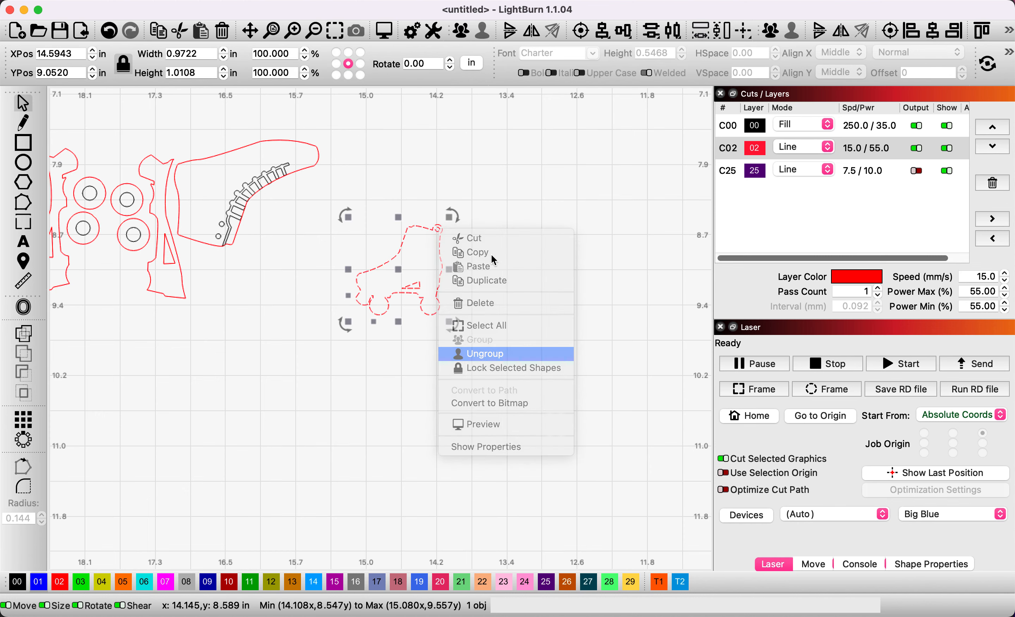
# Step: Check the dimensions of the small hanging-hole circle, and those of the whole reduced skate base
pyautogui.scroll(5, 444, 220)
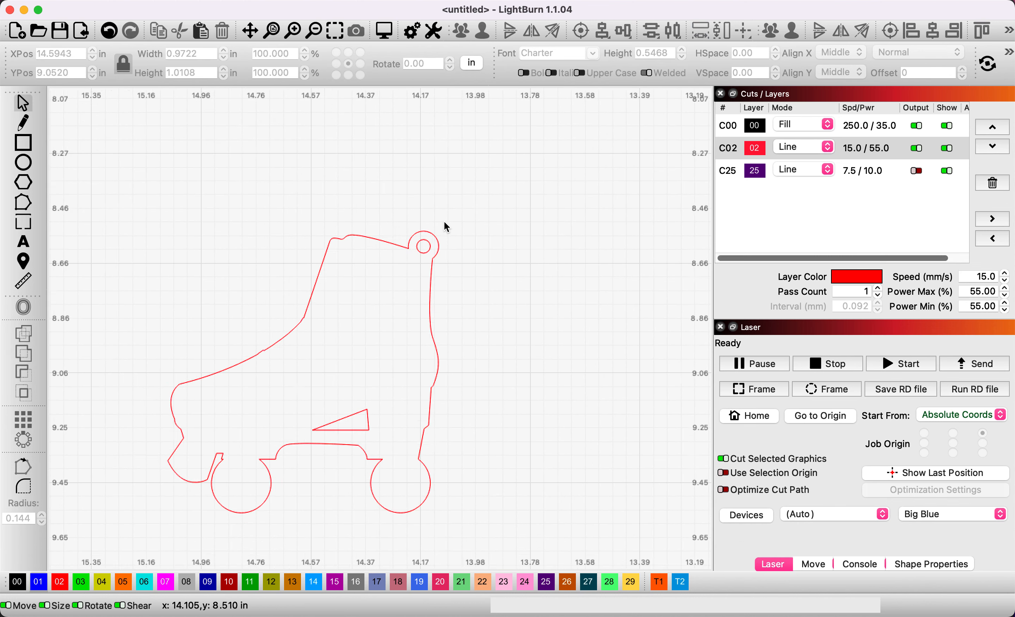
pyautogui.click(424, 257)
pyautogui.scroll(4, 424, 257)
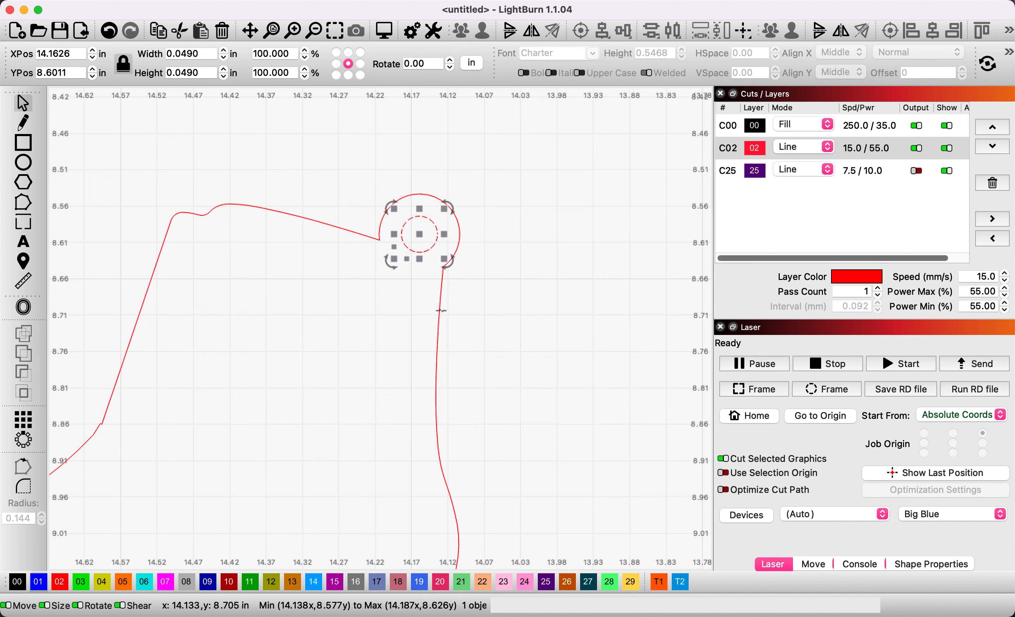
pyautogui.scroll(-8, 452, 290)
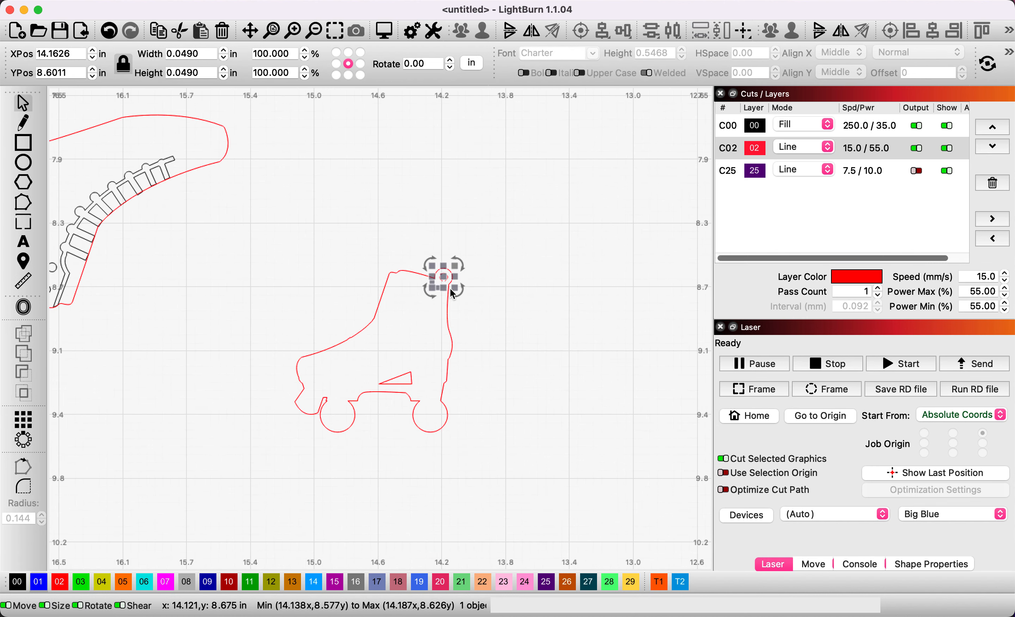
pyautogui.moveTo(261, 268); pyautogui.dragTo(620, 482)
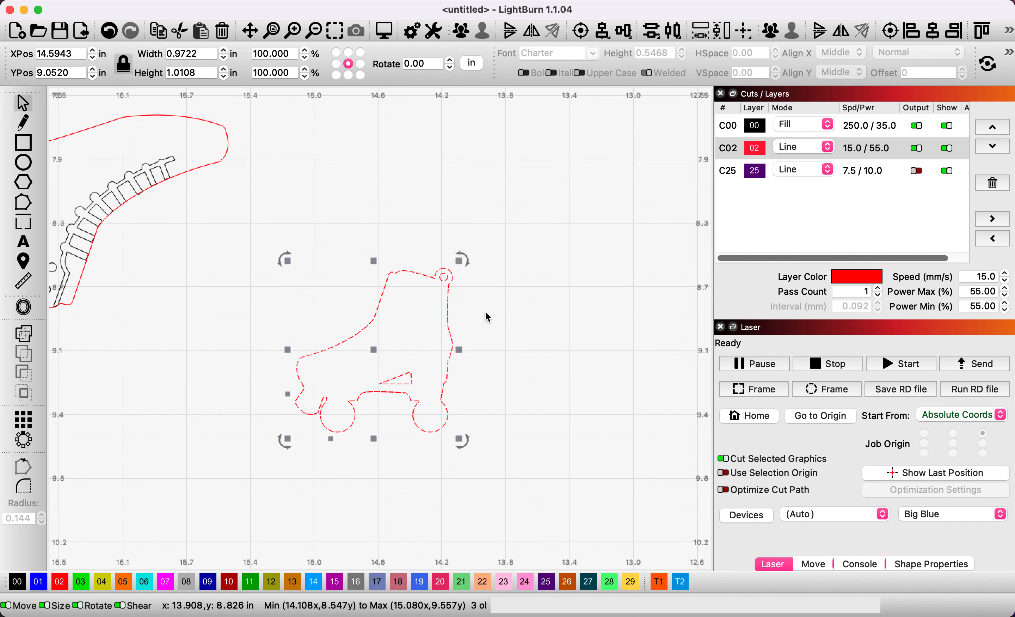
pyautogui.click(536, 266)
# Step: Undo the ungrouping, scaling and moves of the skate base until it is back with its matching parts
pyautogui.scroll(-6, 537, 262)
pyautogui.press('super+z')
pyautogui.press('super+z')
pyautogui.press('super+z')
pyautogui.press('super+z')
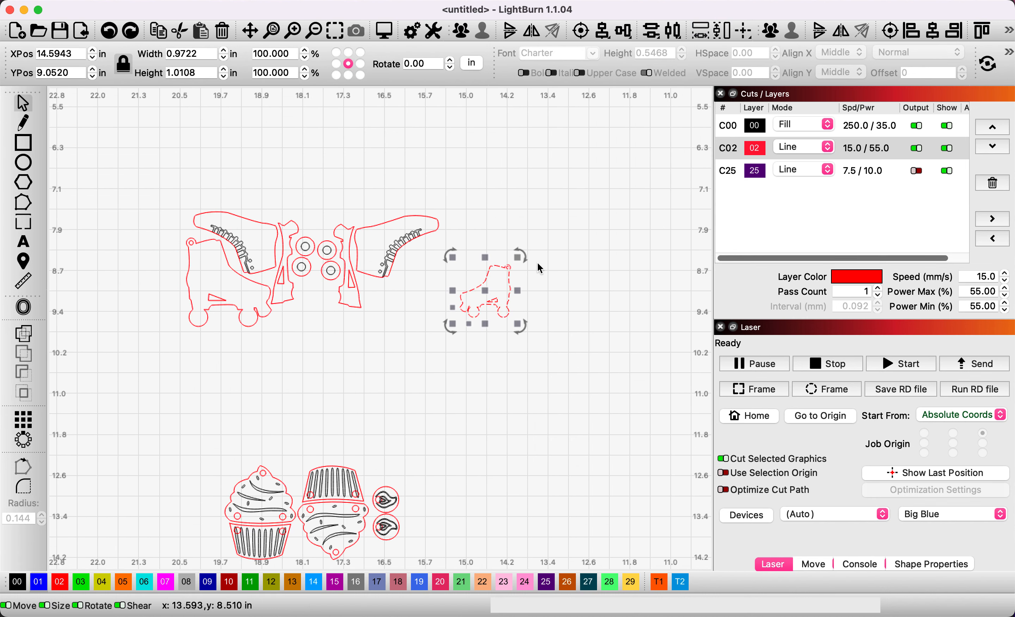
pyautogui.press('super+z')
pyautogui.press('super+z')
pyautogui.press('super+z')
pyautogui.press('super+z')
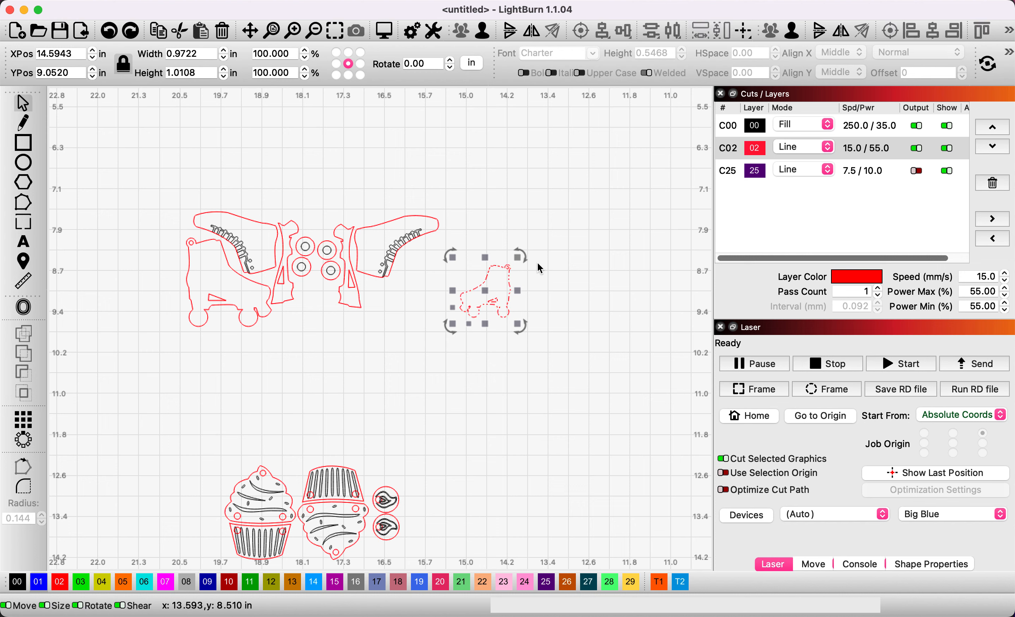
pyautogui.press('super+shift+z')
pyautogui.press('super+shift+z')
pyautogui.press('super+shift+z')
pyautogui.press('super+shift+z')
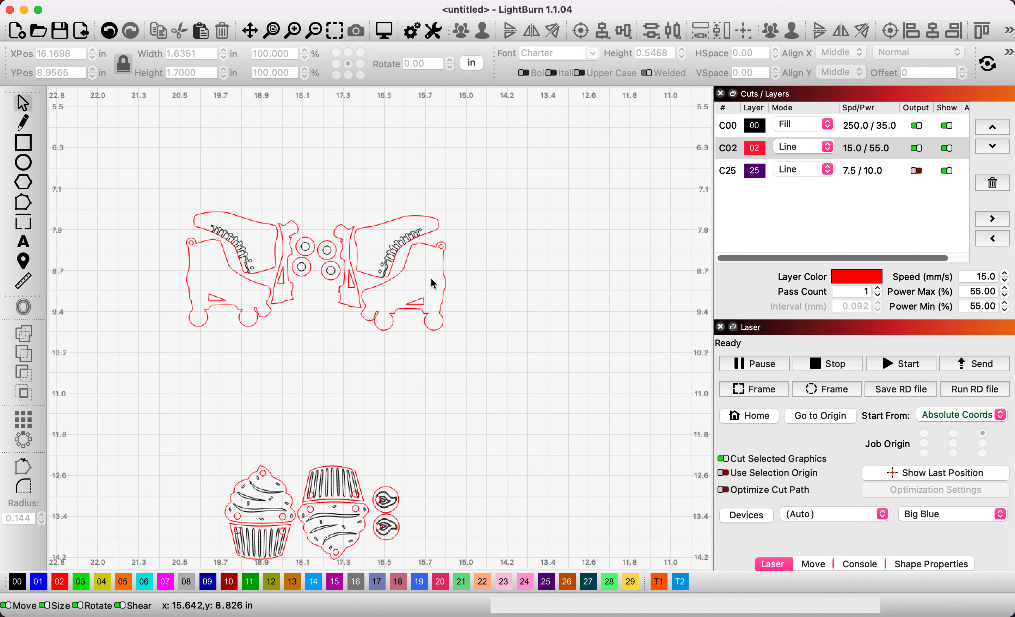
# Step: Examine the cupcake pieces with their connecting holes and the two mirrored sets of skate parts
pyautogui.moveTo(445, 308); pyautogui.dragTo(414, 243)
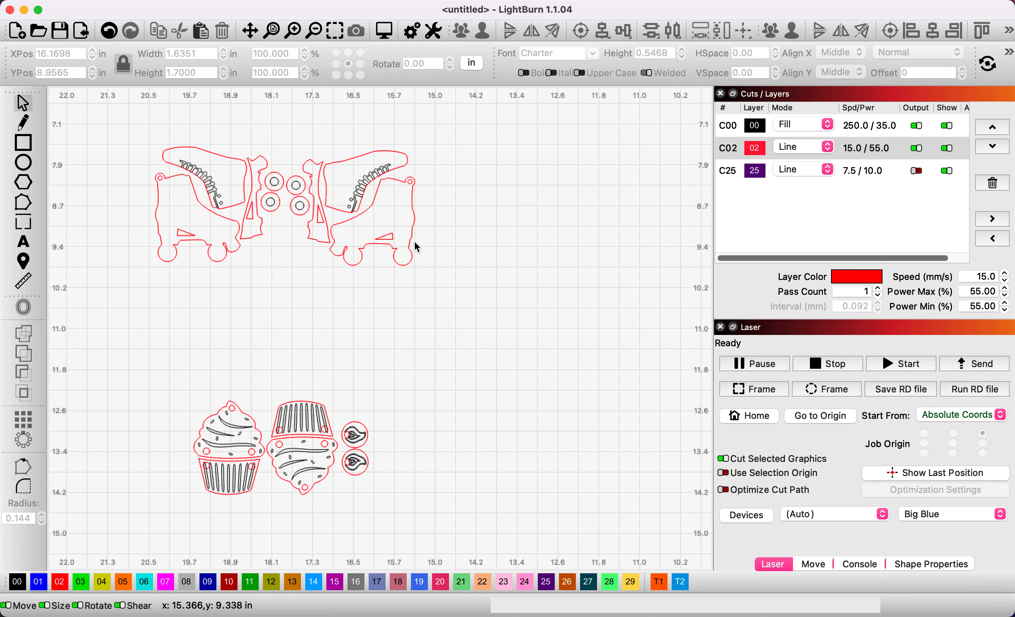
pyautogui.scroll(2, 415, 242)
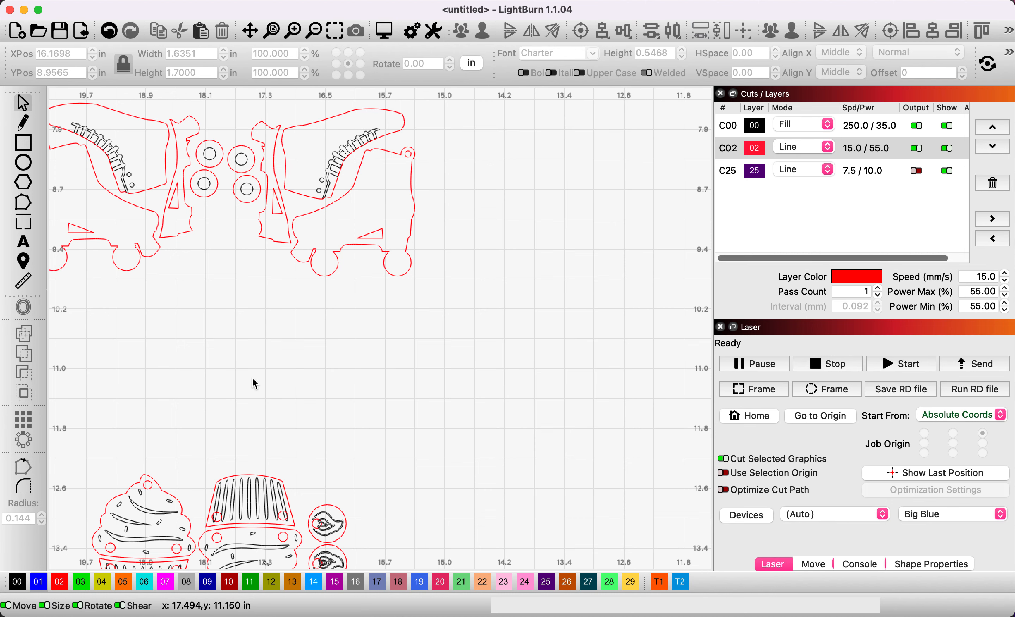
pyautogui.moveTo(159, 493); pyautogui.dragTo(238, 273)
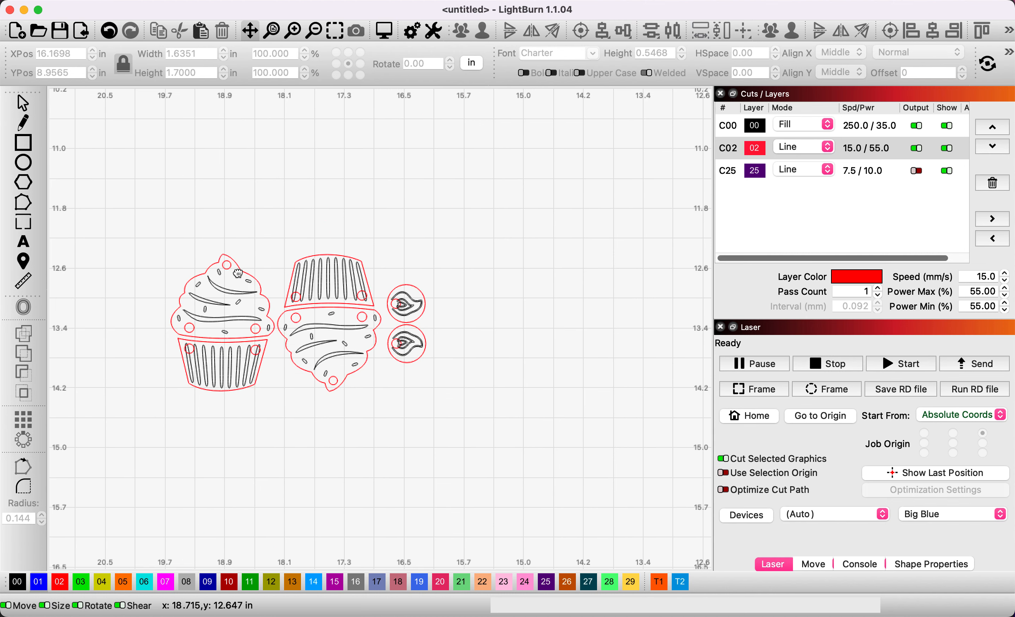
pyautogui.scroll(4, 237, 272)
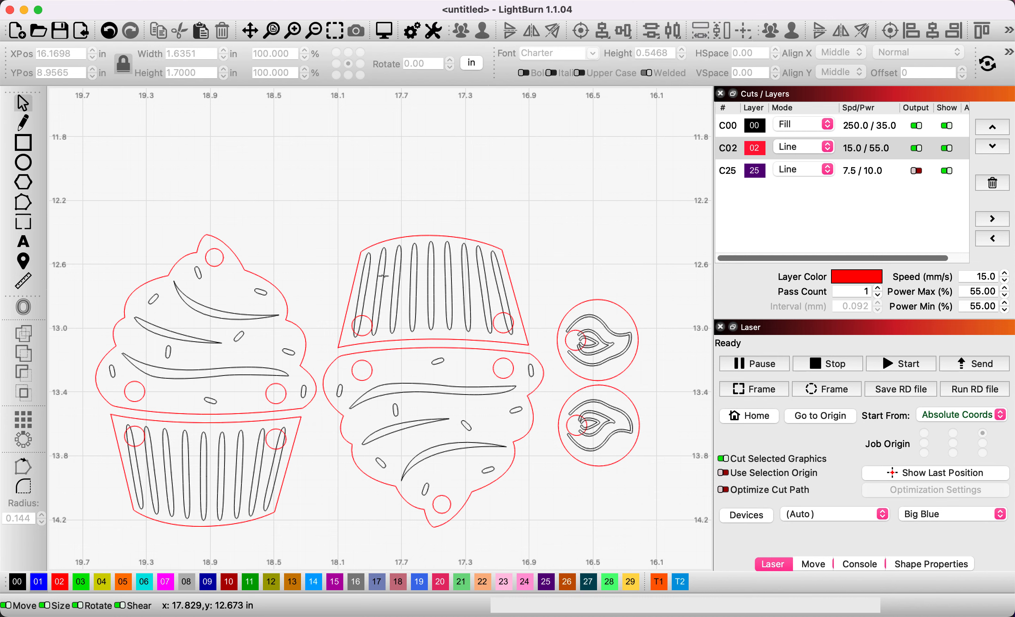
pyautogui.scroll(-5, 327, 244)
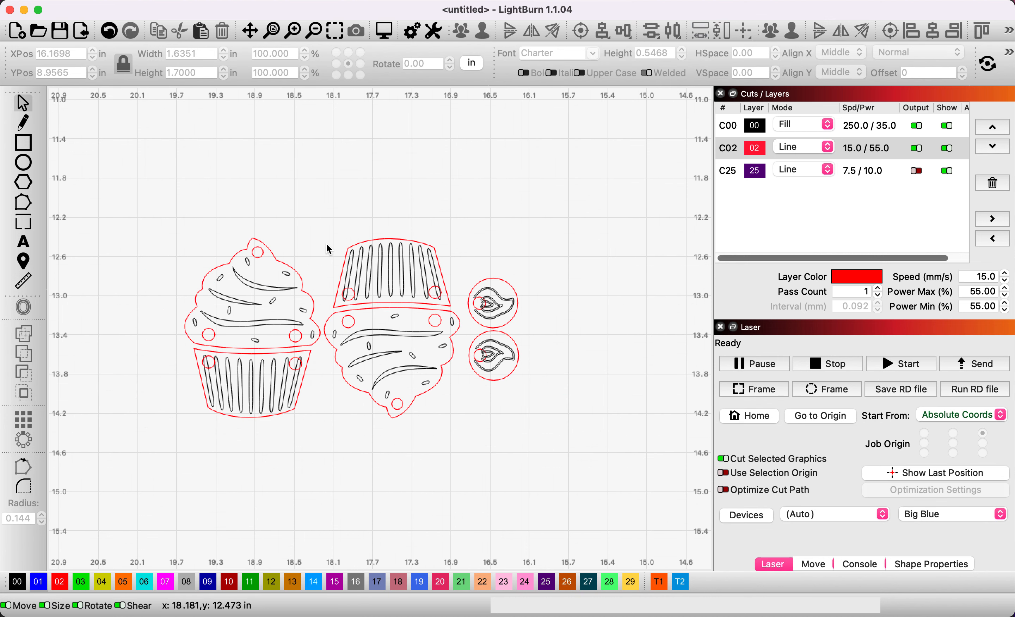
pyautogui.scroll(5, 348, 194)
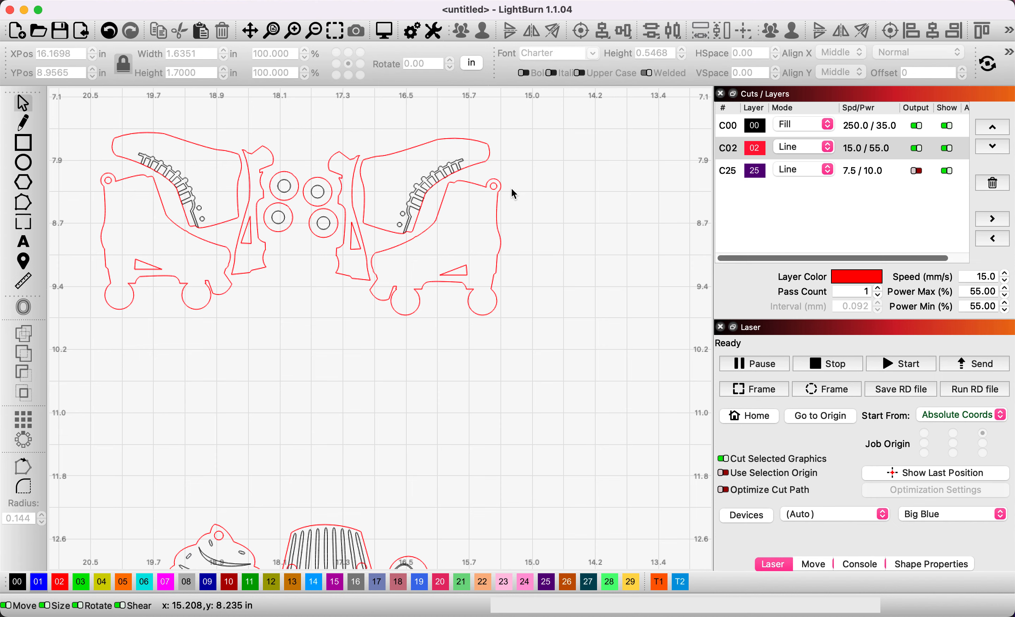
pyautogui.scroll(-2, 496, 291)
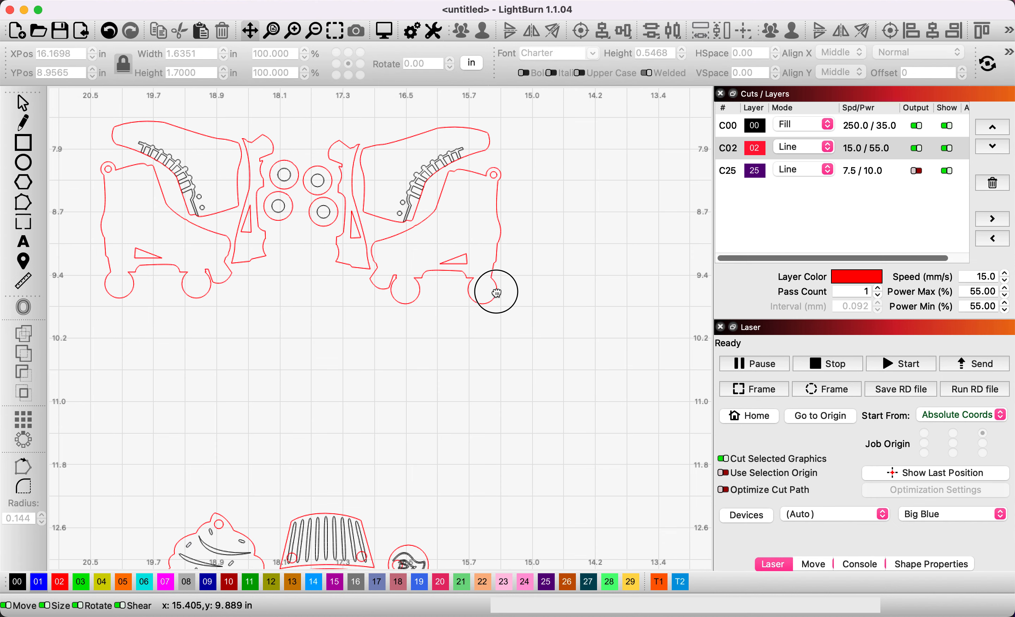
pyautogui.scroll(-2, 500, 270)
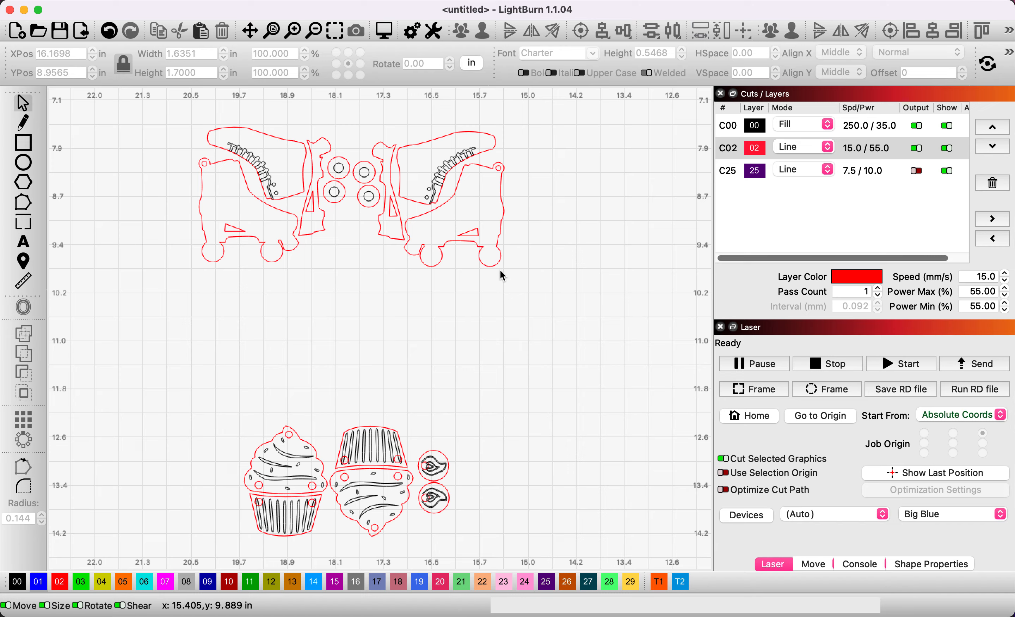
pyautogui.scroll(2, 500, 270)
pyautogui.scroll(3, 464, 290)
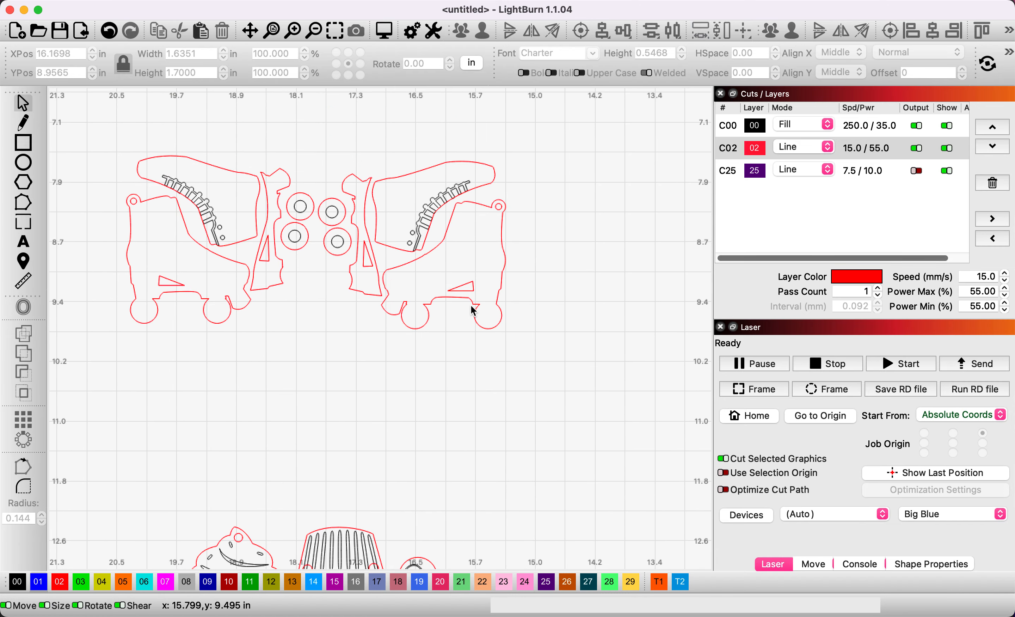
# Step: Delete the left-hand set of skate parts together with its two wheels
pyautogui.click(419, 210)
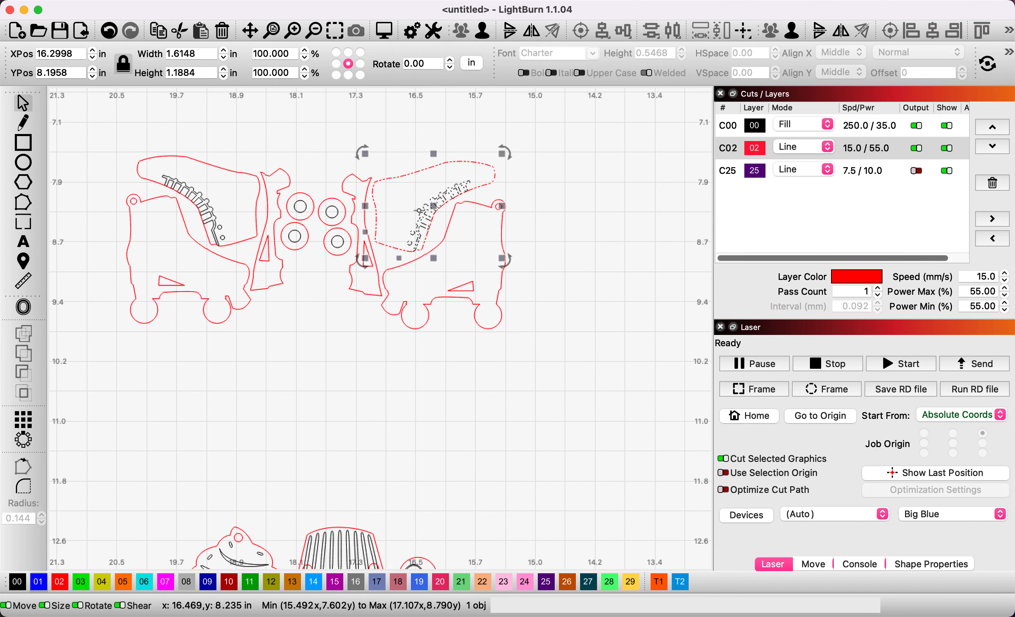
pyautogui.click(324, 155)
pyautogui.moveTo(90, 130); pyautogui.dragTo(314, 360)
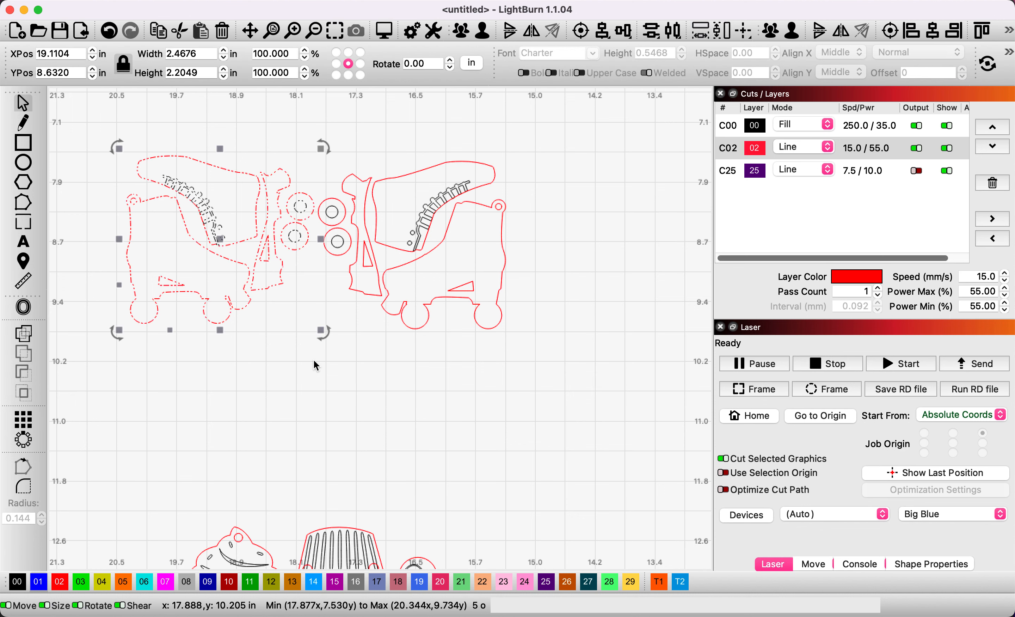
pyautogui.press('Delete')
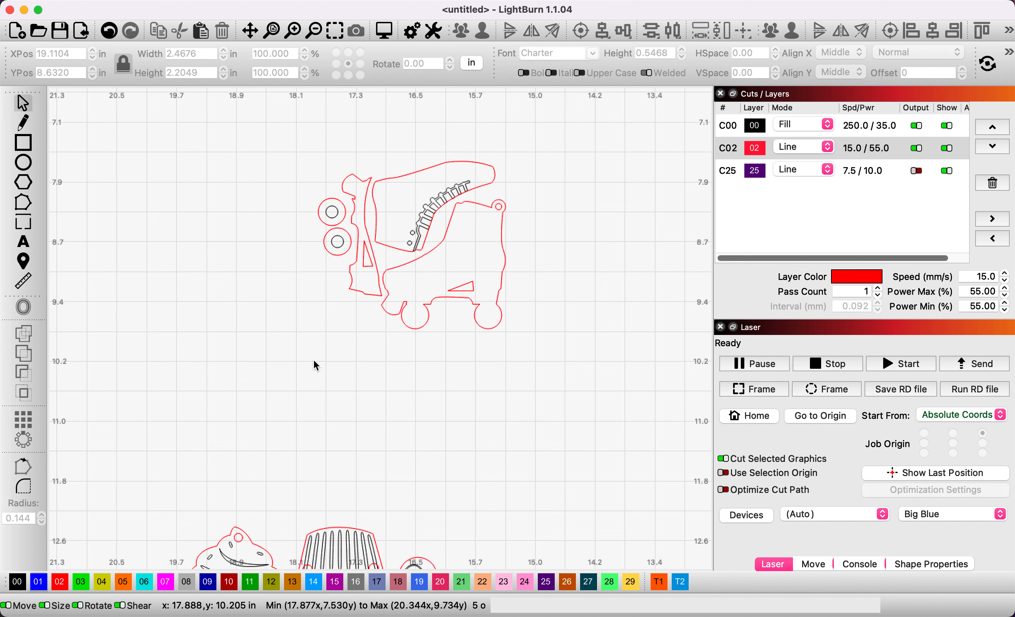
# Step: Place the laced boot piece over the skate base, and rotate the narrow trim piece to roughly horizontal and overlay it there too
pyautogui.moveTo(424, 209); pyautogui.dragTo(442, 260)
pyautogui.click(362, 183)
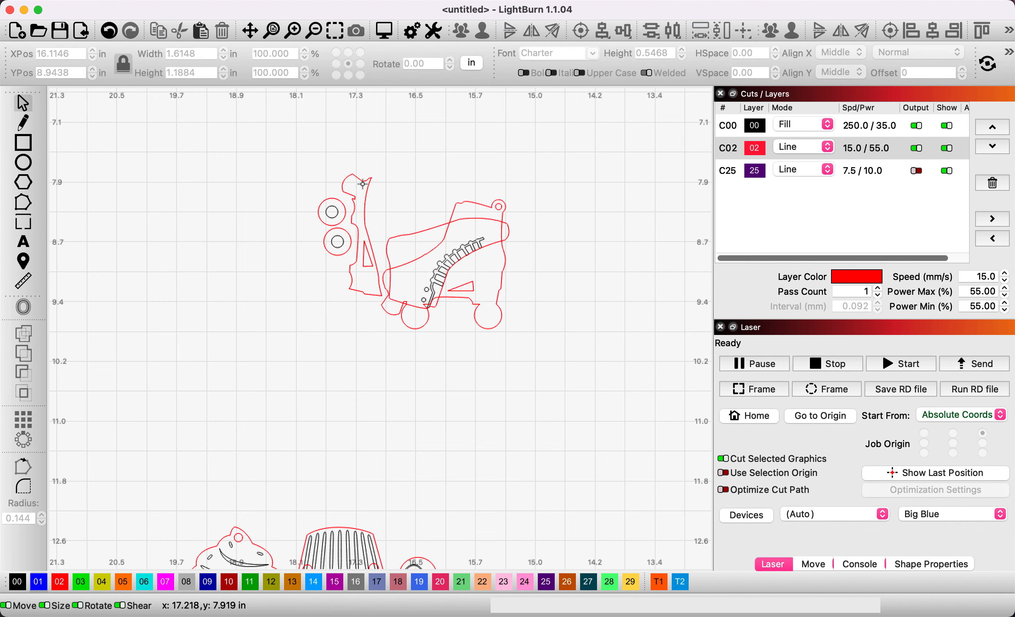
pyautogui.click(361, 180)
pyautogui.click(362, 180)
pyautogui.moveTo(329, 164); pyautogui.dragTo(315, 250)
pyautogui.moveTo(386, 251); pyautogui.dragTo(476, 284)
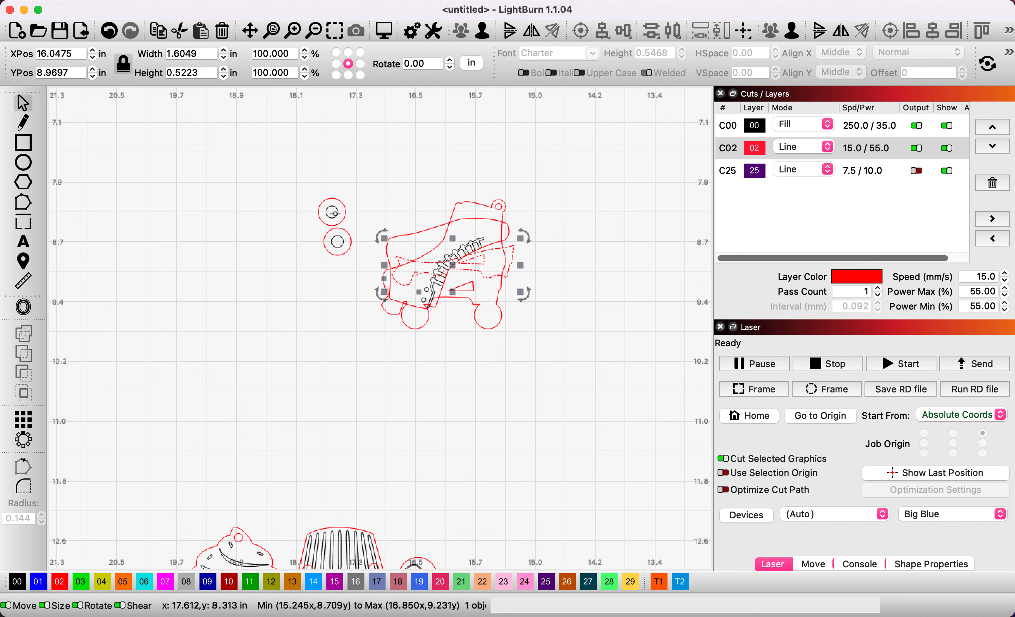
# Step: Select the pair of loose wheels and move them onto the stacked skate parts
pyautogui.click(333, 212)
pyautogui.click(296, 191)
pyautogui.moveTo(306, 185); pyautogui.dragTo(359, 270)
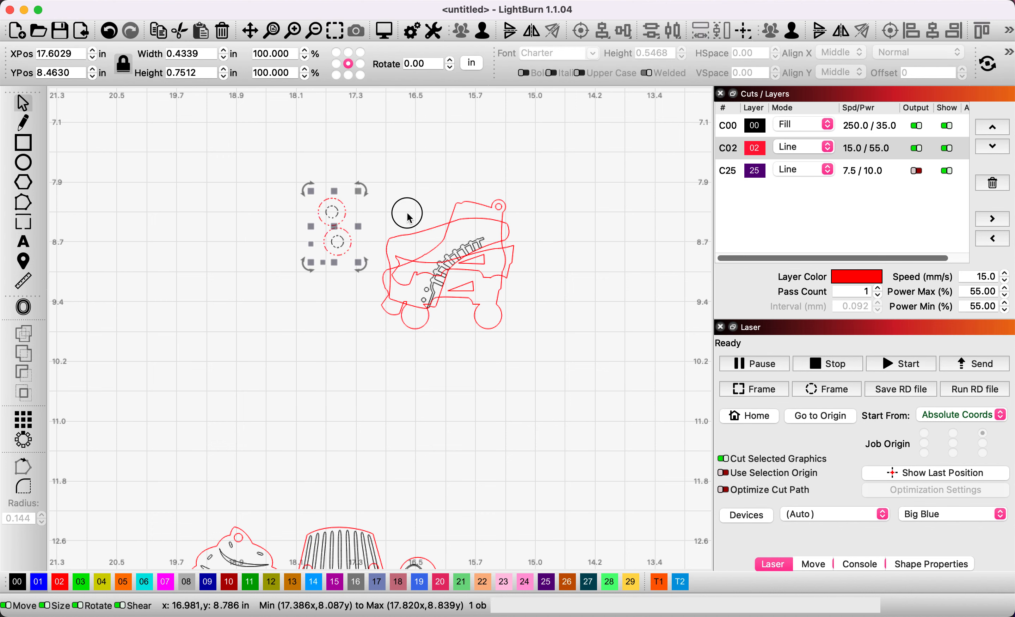
pyautogui.moveTo(329, 229); pyautogui.dragTo(432, 275)
# Step: Select the entire stack of skate parts and move it to about X 17.45 in, Y 8.83 in
pyautogui.moveTo(329, 181); pyautogui.dragTo(616, 379)
pyautogui.moveTo(447, 263); pyautogui.dragTo(346, 254)
pyautogui.scroll(3, 345, 254)
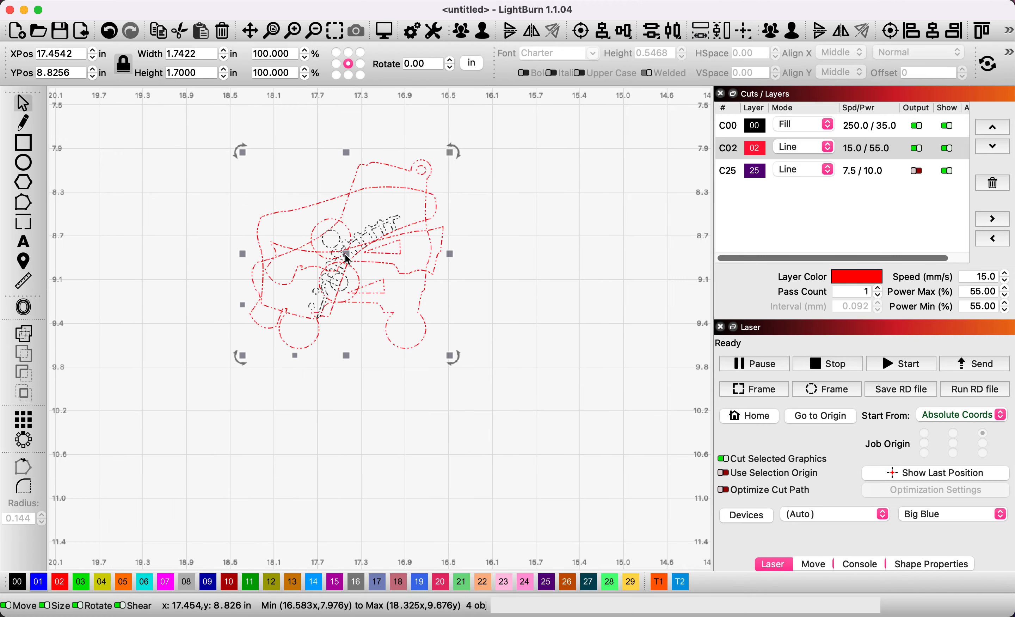
pyautogui.moveTo(346, 255); pyautogui.dragTo(351, 300)
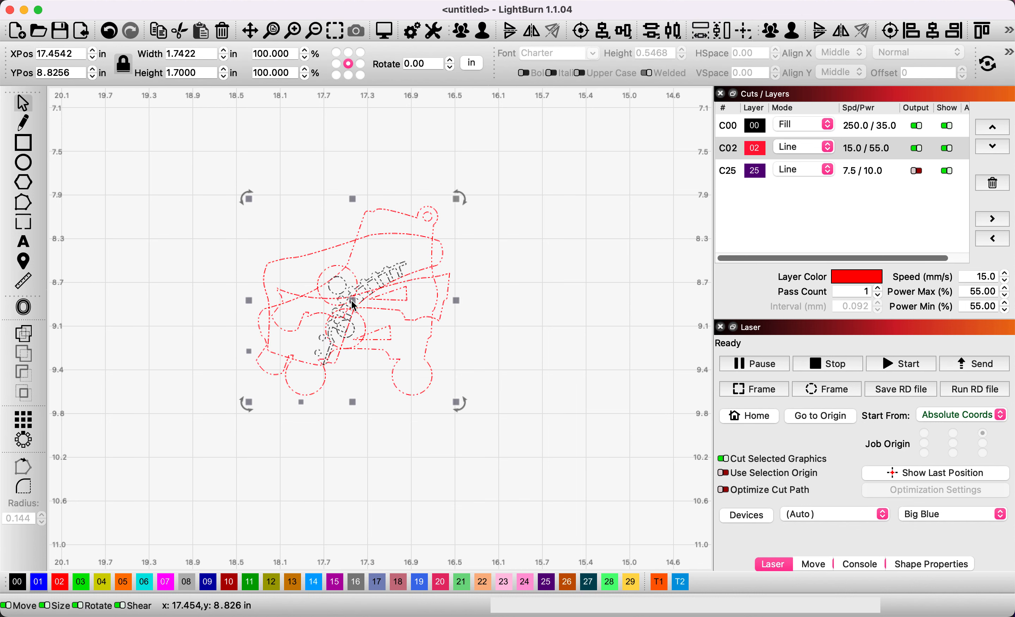
# Step: Nudge the narrow horizontal trim piece within the stack to about X 17.39 in, Y 8.89 in
pyautogui.click(526, 307)
pyautogui.moveTo(444, 305)
pyautogui.mouseDown()
pyautogui.moveTo(477, 307)
pyautogui.moveTo(448, 308)
pyautogui.mouseUp()
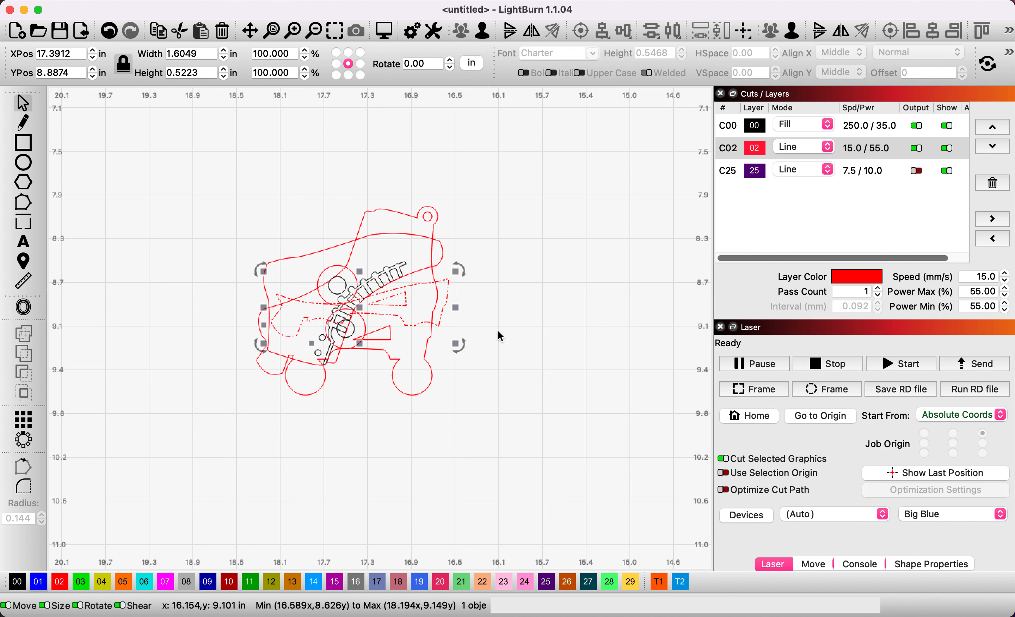
pyautogui.moveTo(449, 293); pyautogui.dragTo(485, 302)
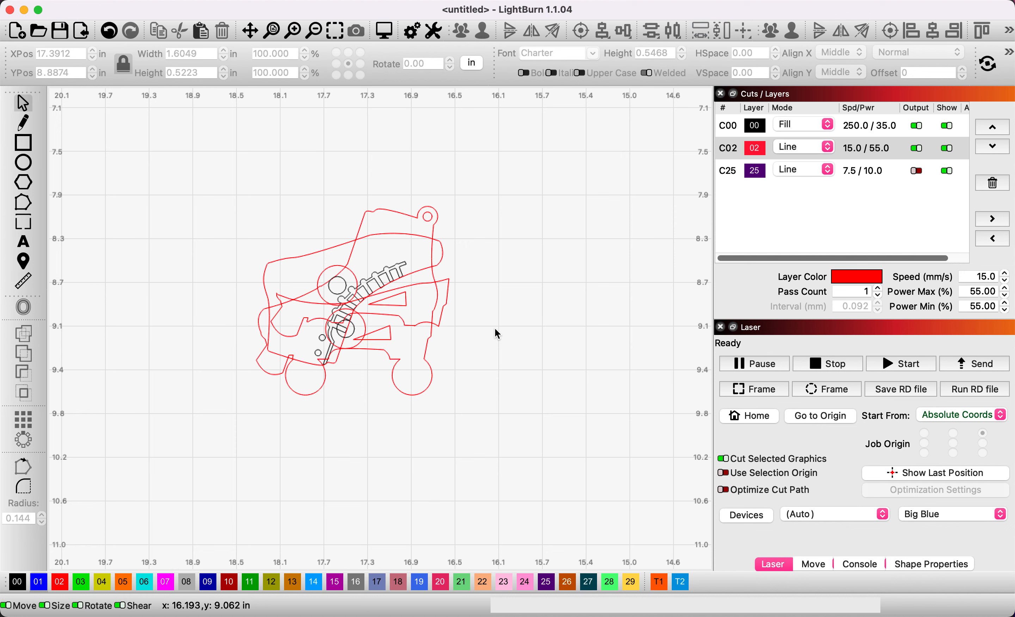
# Step: Rotate the narrow trim piece upright within the skate stack and back to roughly horizontal
pyautogui.click(447, 286)
pyautogui.moveTo(461, 269); pyautogui.dragTo(340, 212)
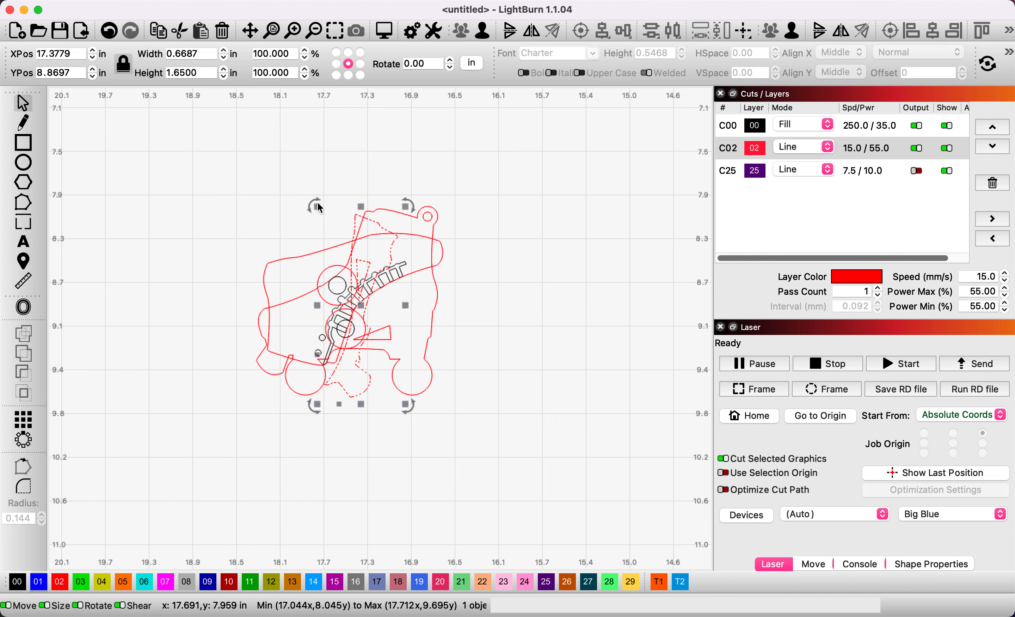
pyautogui.moveTo(316, 205); pyautogui.dragTo(429, 239)
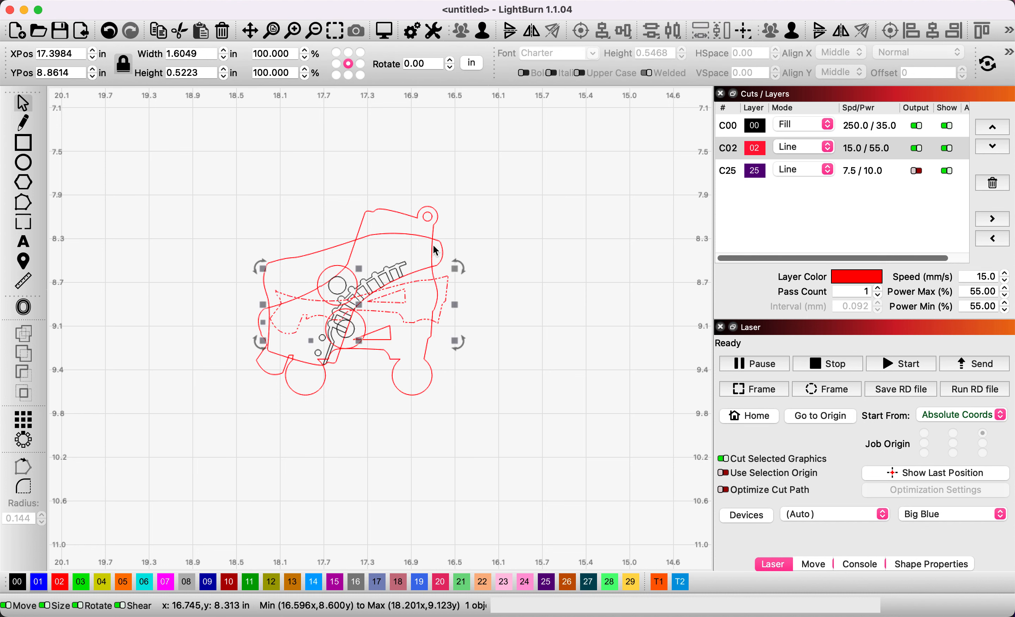
pyautogui.click(379, 371)
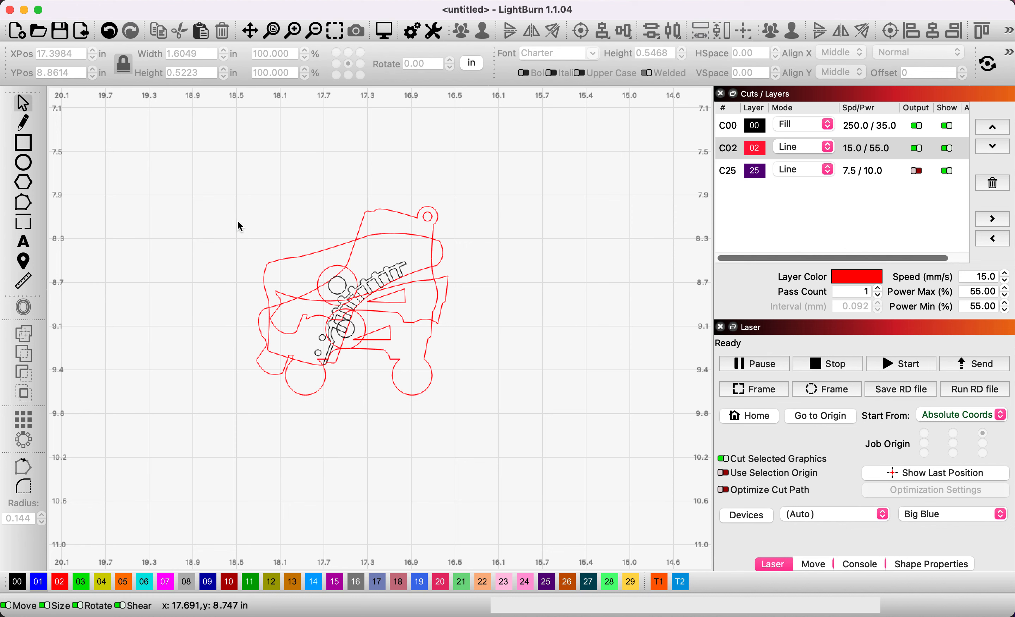
# Step: Select the whole stack of skate parts and scale it proportionally to a height of 1 in
pyautogui.moveTo(220, 182); pyautogui.dragTo(550, 461)
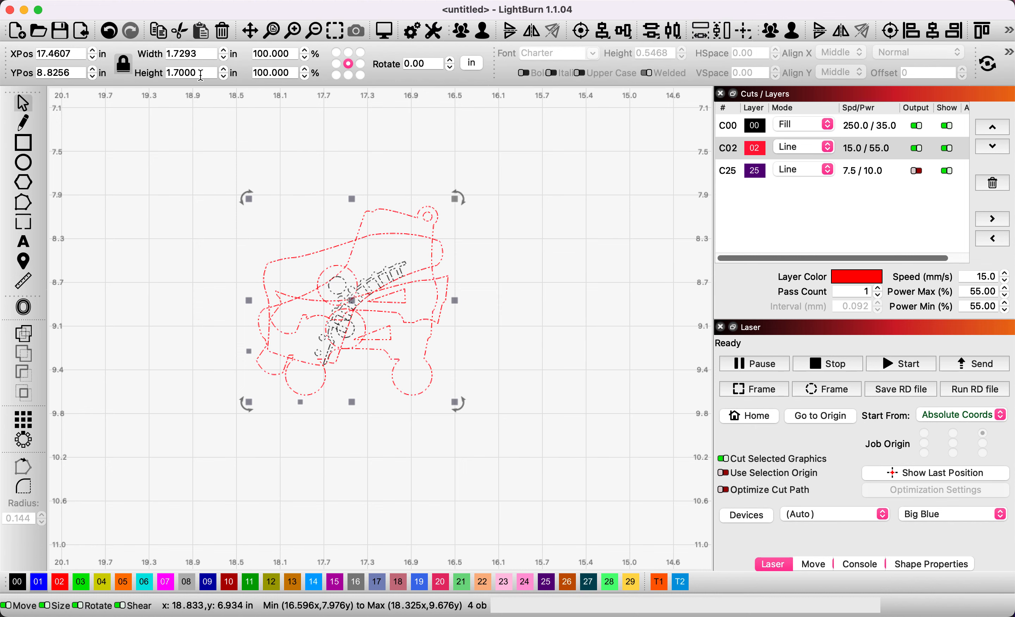
pyautogui.moveTo(200, 72); pyautogui.dragTo(146, 71)
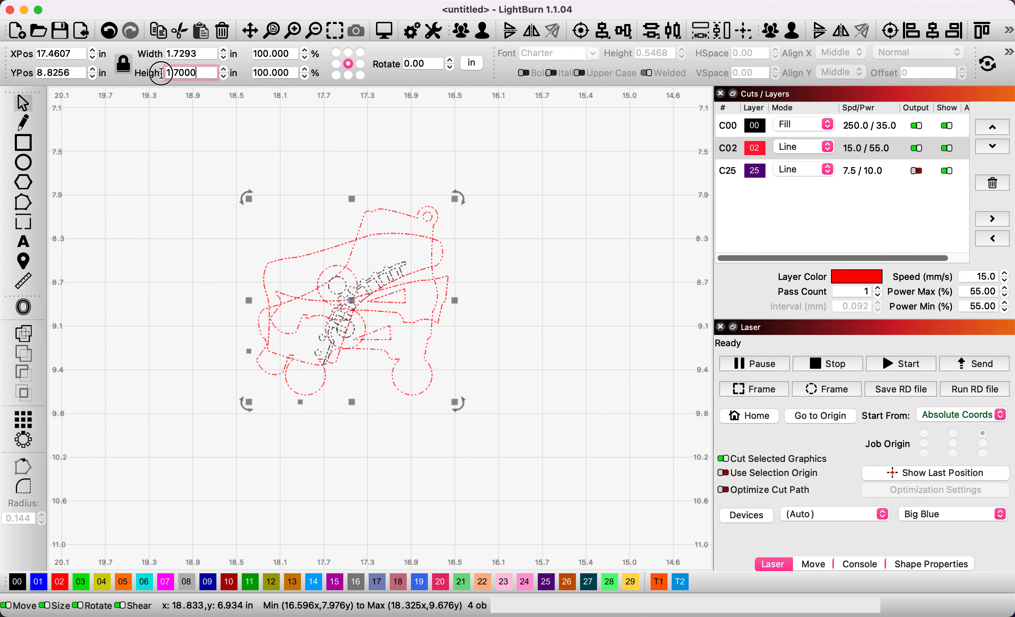
pyautogui.write('1')
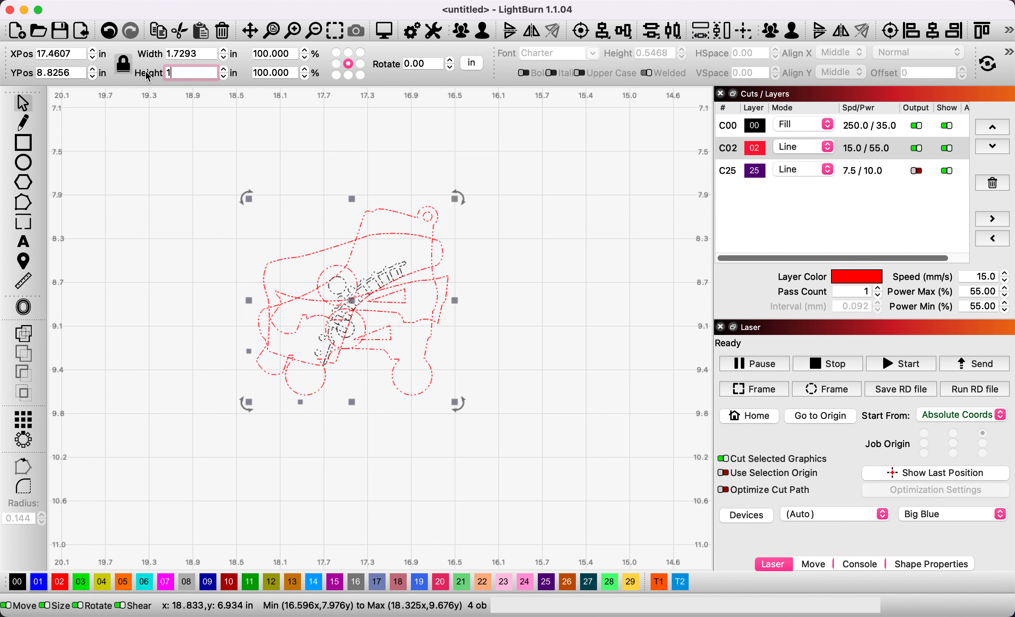
pyautogui.press('Return')
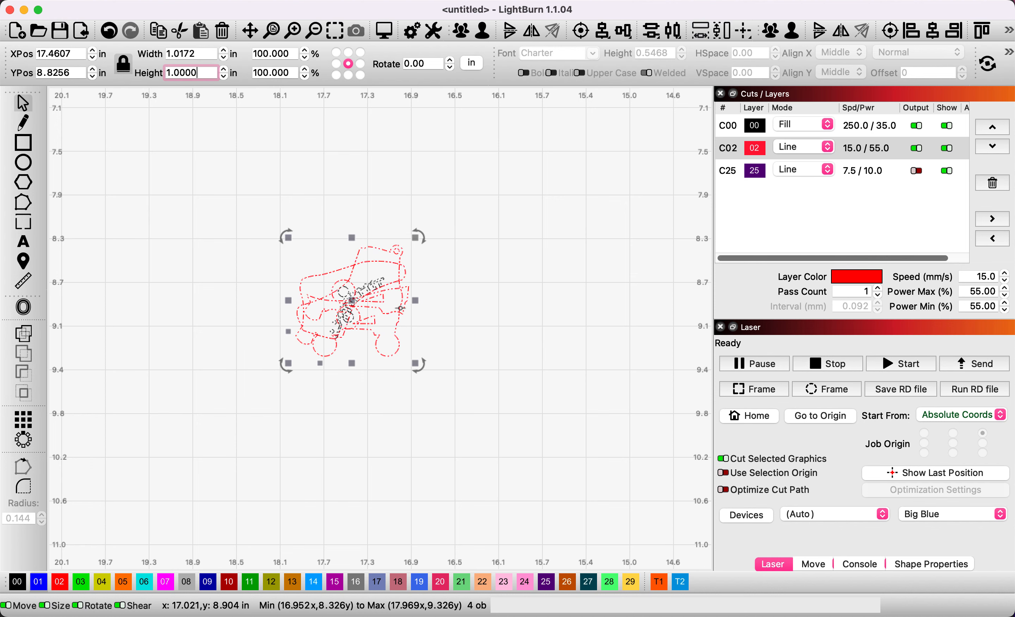
pyautogui.click(492, 281)
# Step: Pull the trim piece, laced boot and wheel pair off the stack into the empty space beside the skate base
pyautogui.scroll(5, 410, 295)
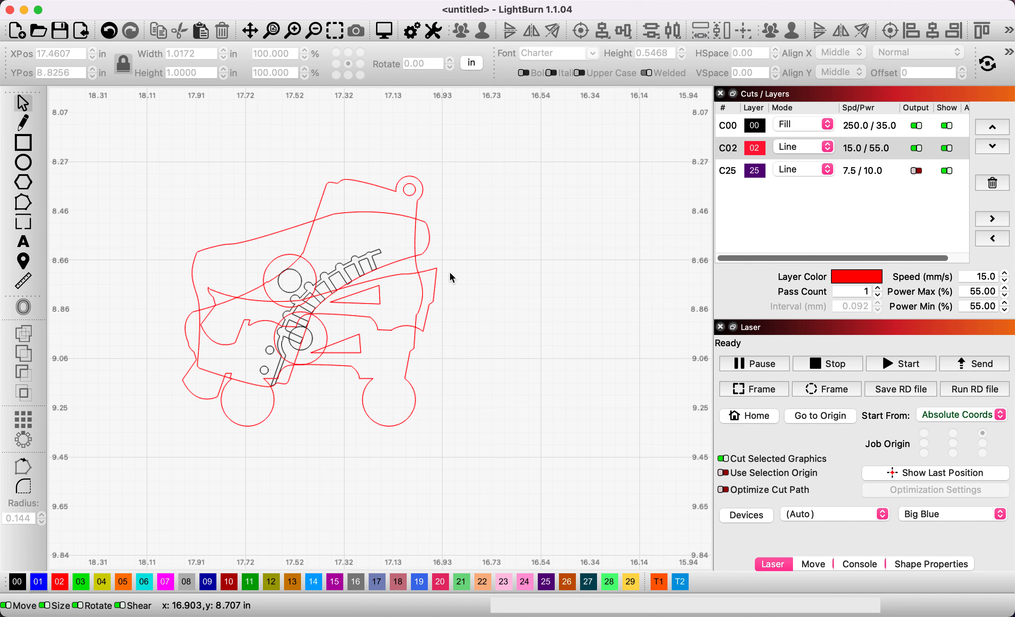
pyautogui.scroll(-3, 448, 277)
pyautogui.click(365, 281)
pyautogui.moveTo(355, 299); pyautogui.dragTo(160, 255)
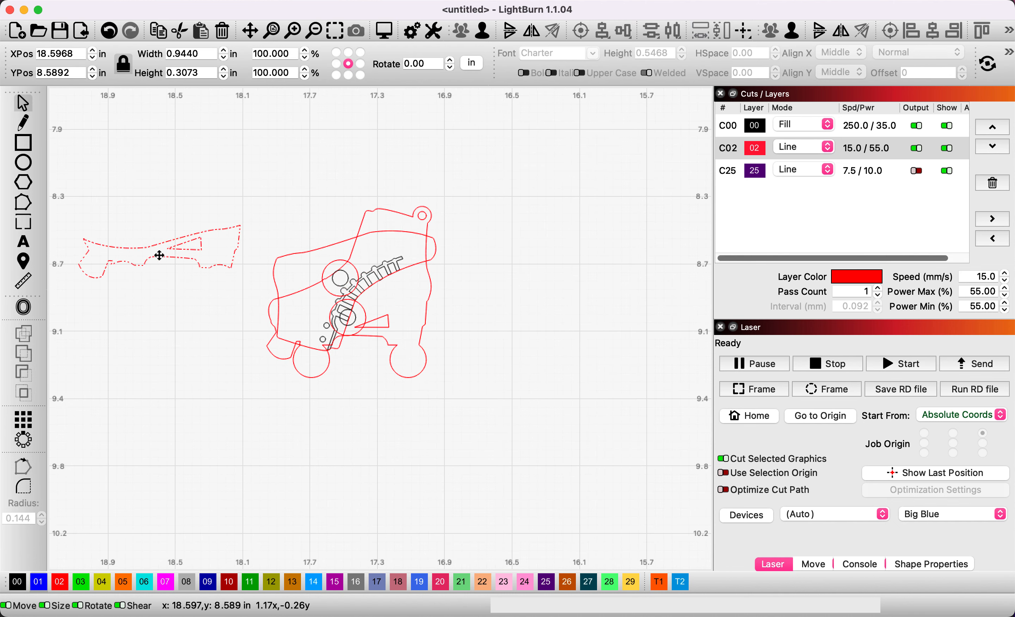
pyautogui.click(330, 248)
pyautogui.moveTo(356, 291); pyautogui.dragTo(157, 179)
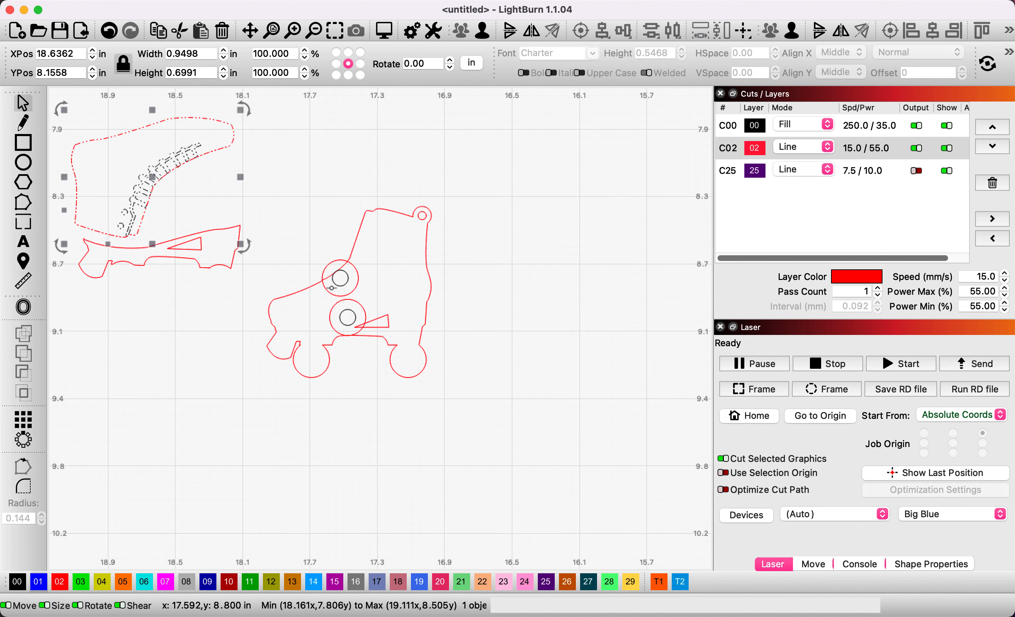
pyautogui.click(341, 296)
pyautogui.moveTo(342, 296); pyautogui.dragTo(169, 317)
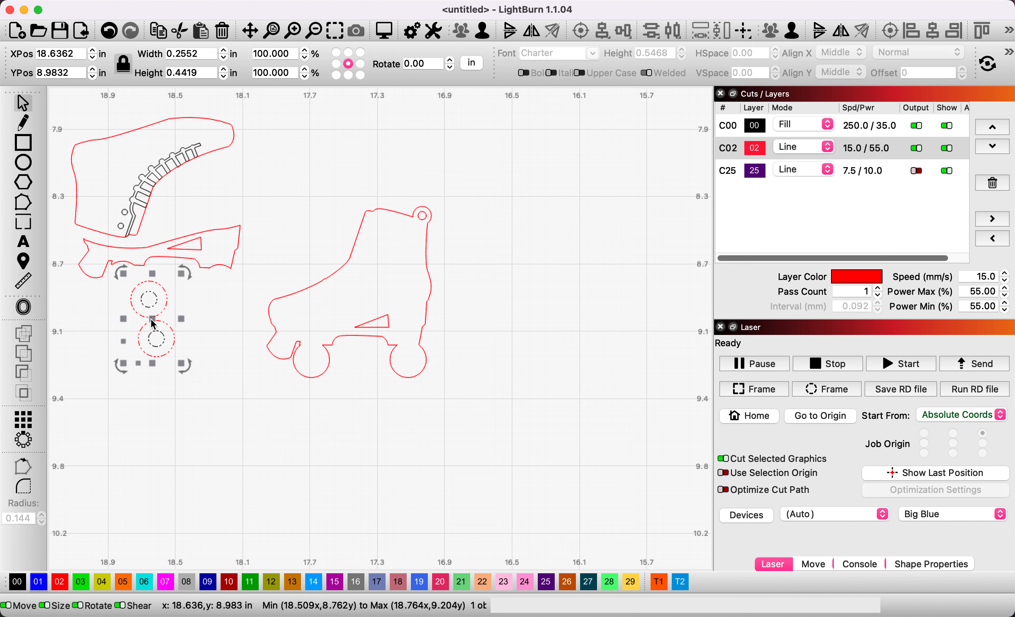
pyautogui.click(440, 217)
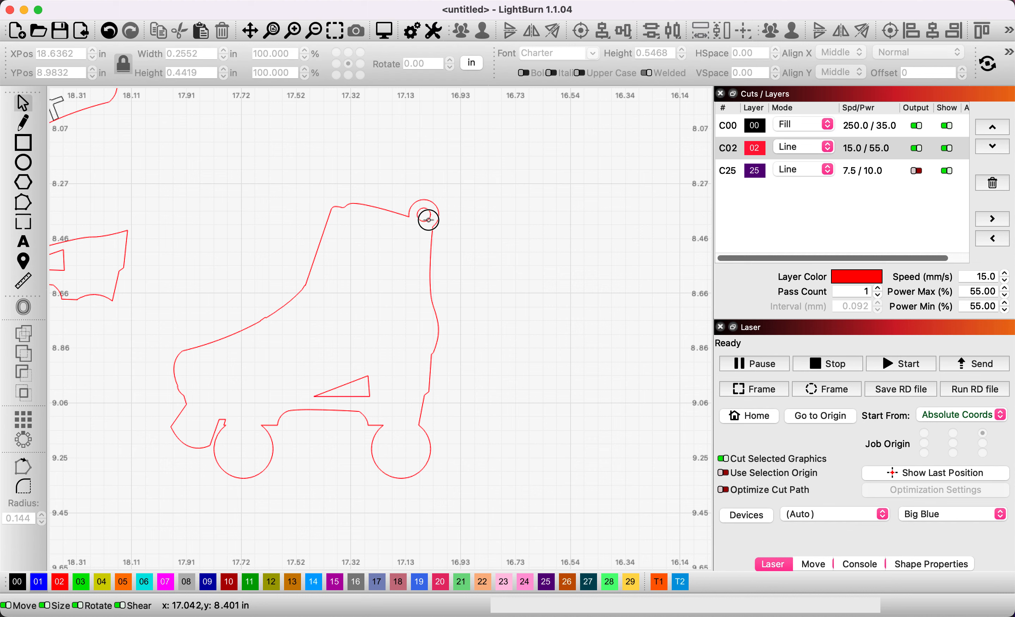
# Step: Shift the skate base to about X 17.53 in, Y 8.81 in and ungroup its shapes
pyautogui.click(424, 215)
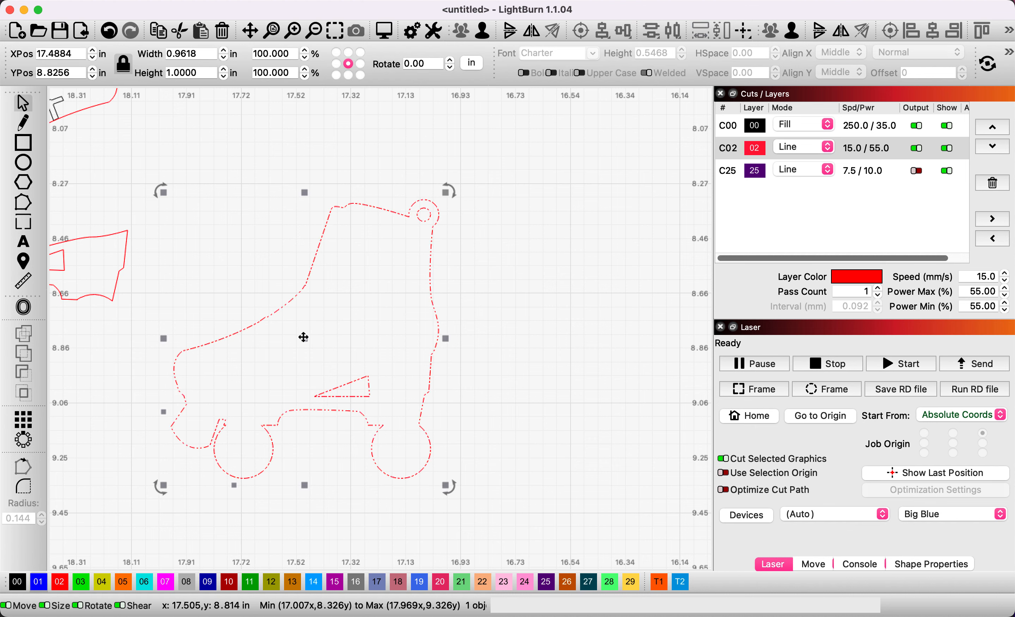
pyautogui.moveTo(419, 218)
pyautogui.mouseDown()
pyautogui.moveTo(501, 245)
pyautogui.moveTo(401, 236)
pyautogui.moveTo(413, 219)
pyautogui.mouseUp()
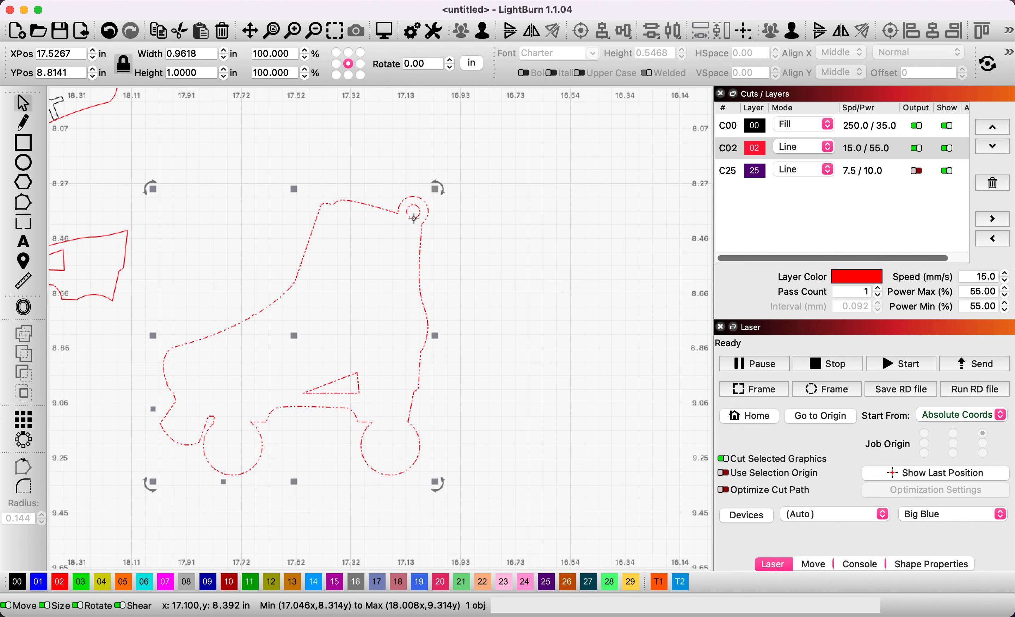
pyautogui.rightClick(414, 218)
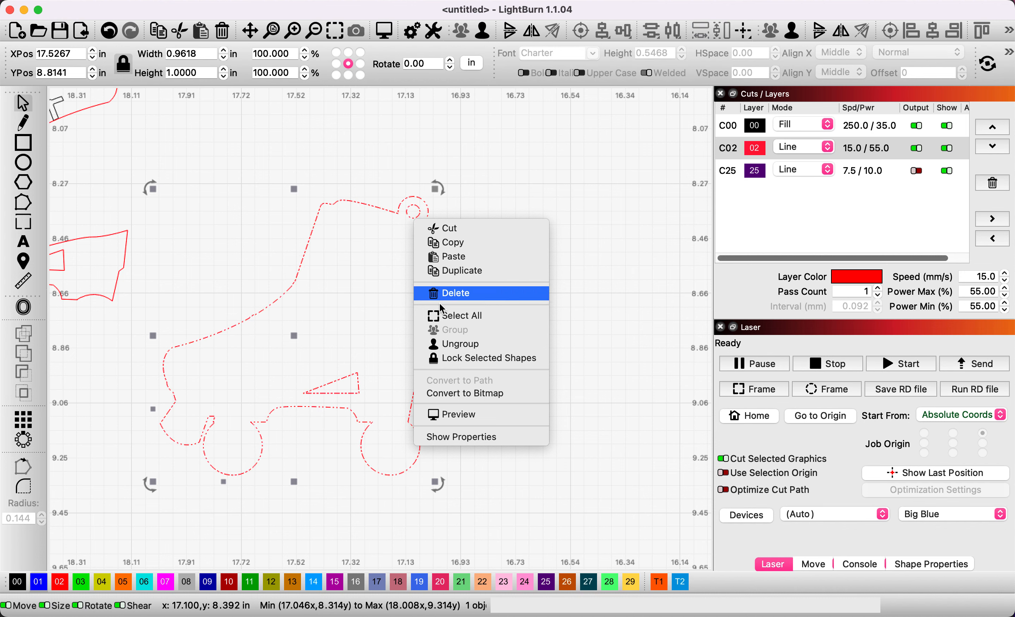
pyautogui.click(490, 345)
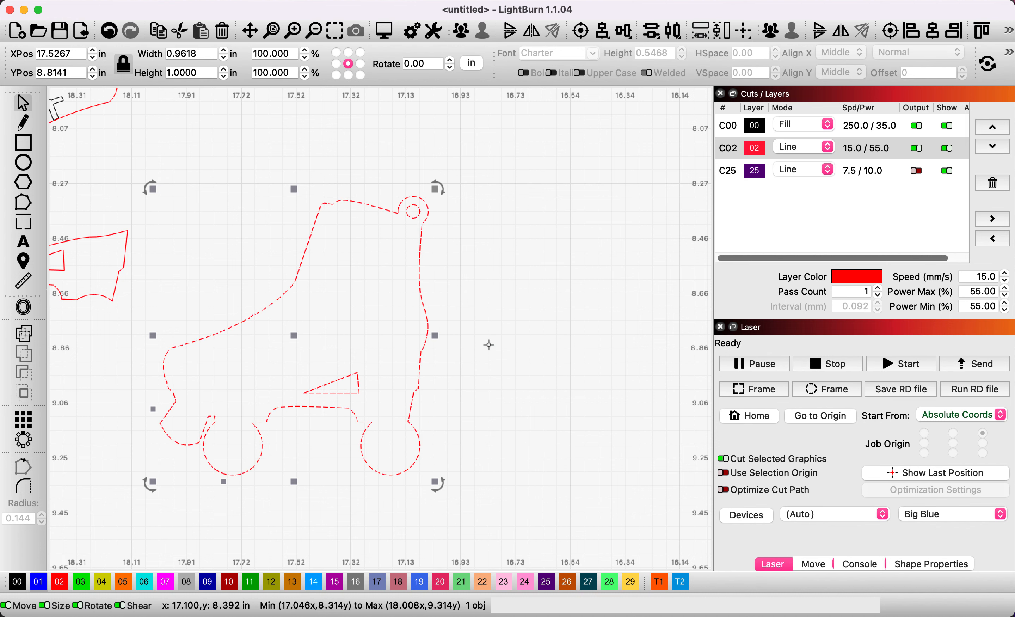
pyautogui.click(500, 250)
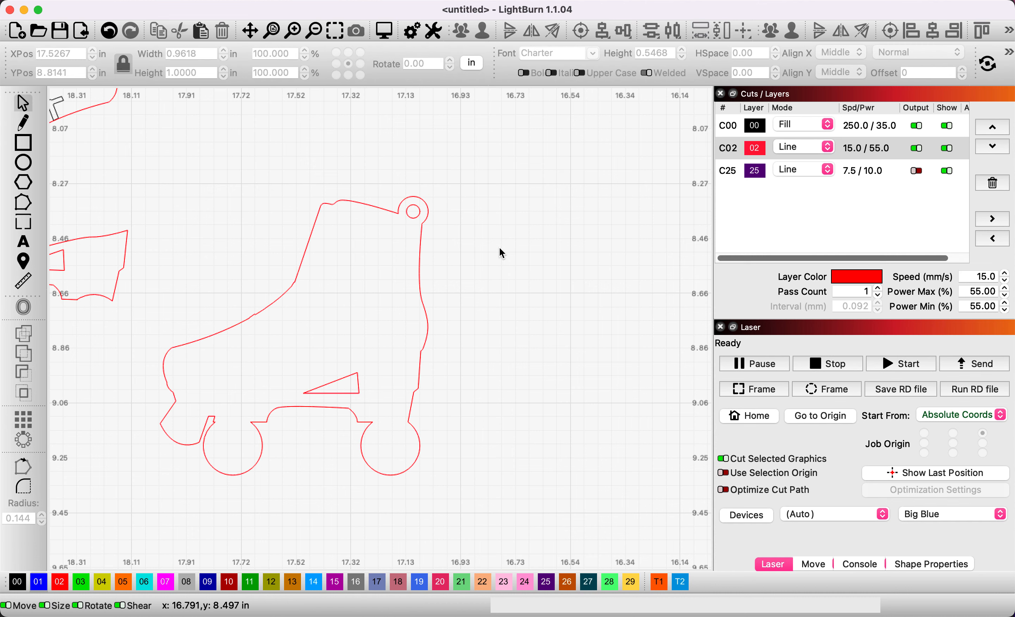
# Step: Enlarge the small hole in the skate base's round hanging tab proportionally to a height of 0.09 in
pyautogui.click(413, 217)
pyautogui.scroll(6, 414, 216)
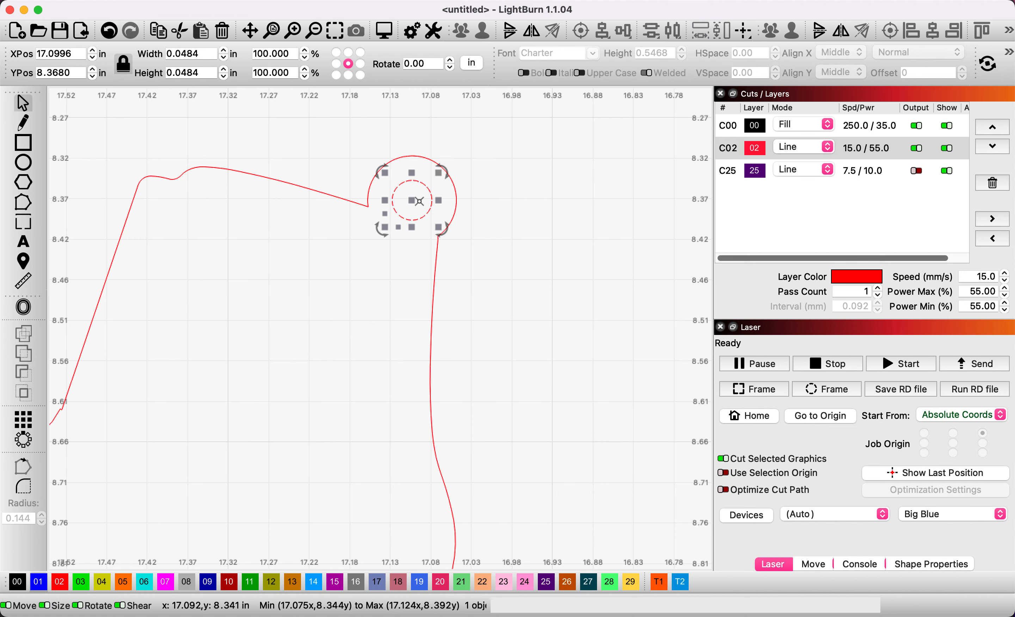
pyautogui.scroll(-5, 482, 214)
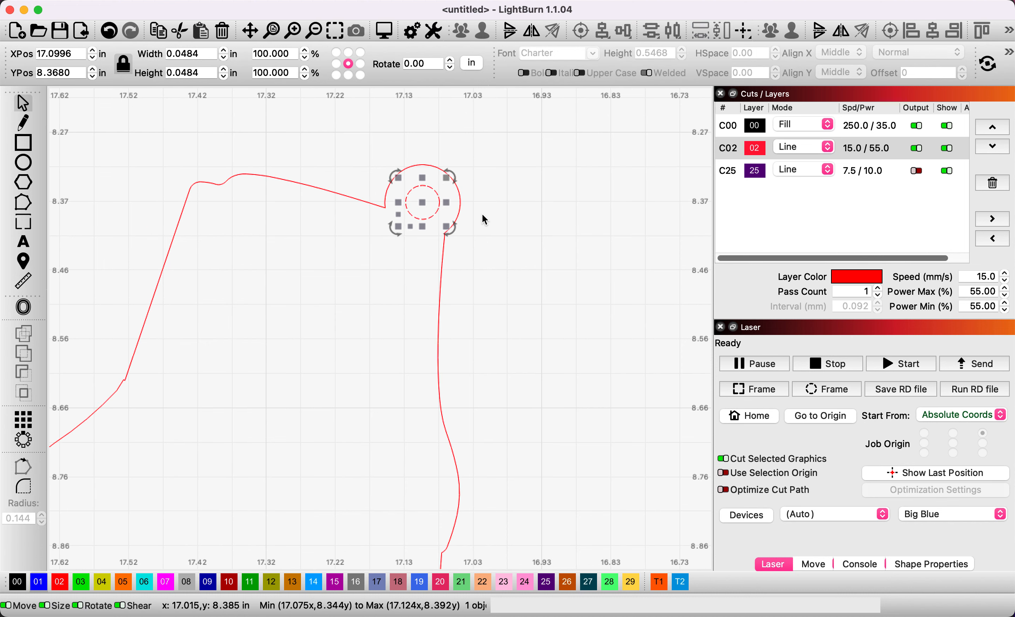
pyautogui.moveTo(482, 214); pyautogui.dragTo(460, 242)
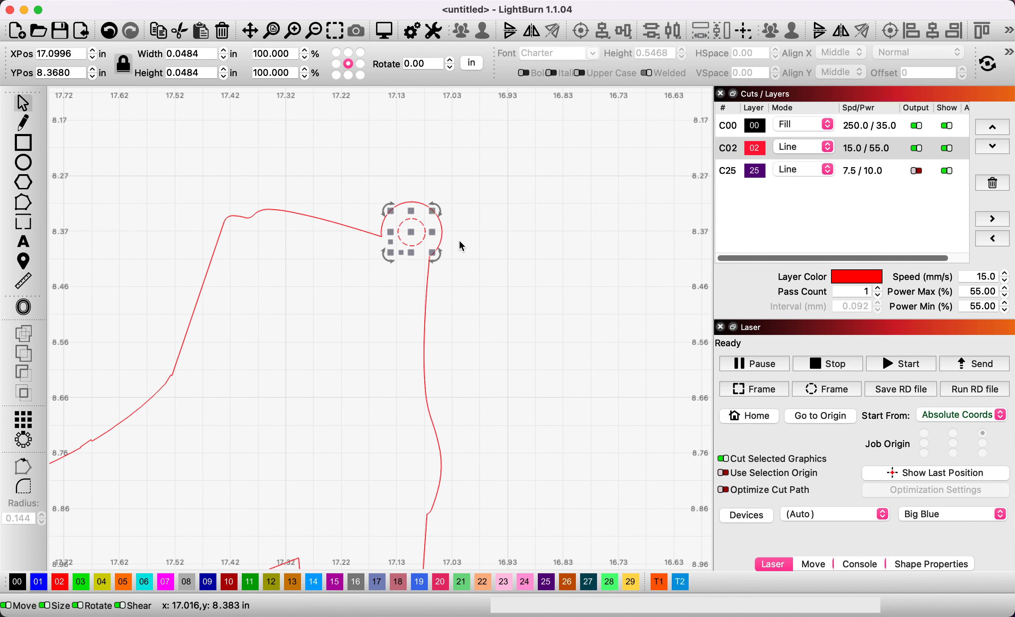
pyautogui.click(462, 243)
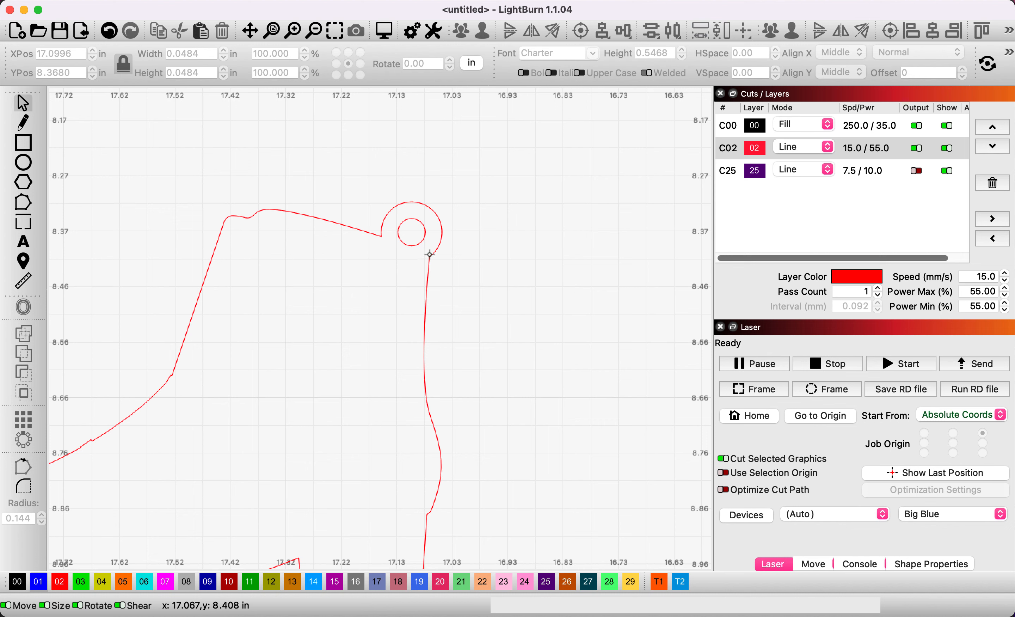
pyautogui.click(423, 241)
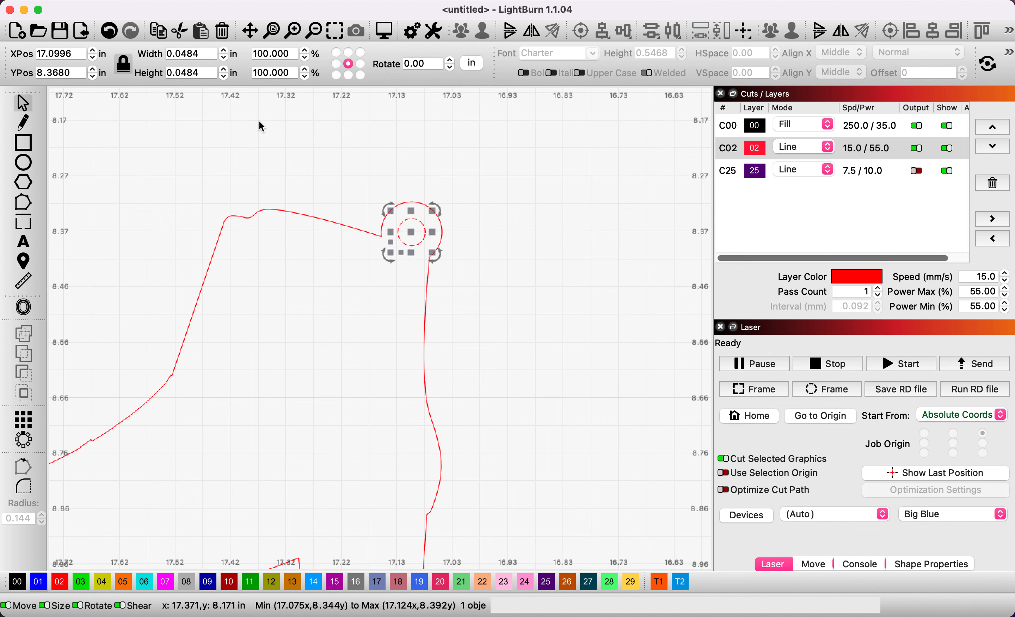
pyautogui.doubleClick(208, 73)
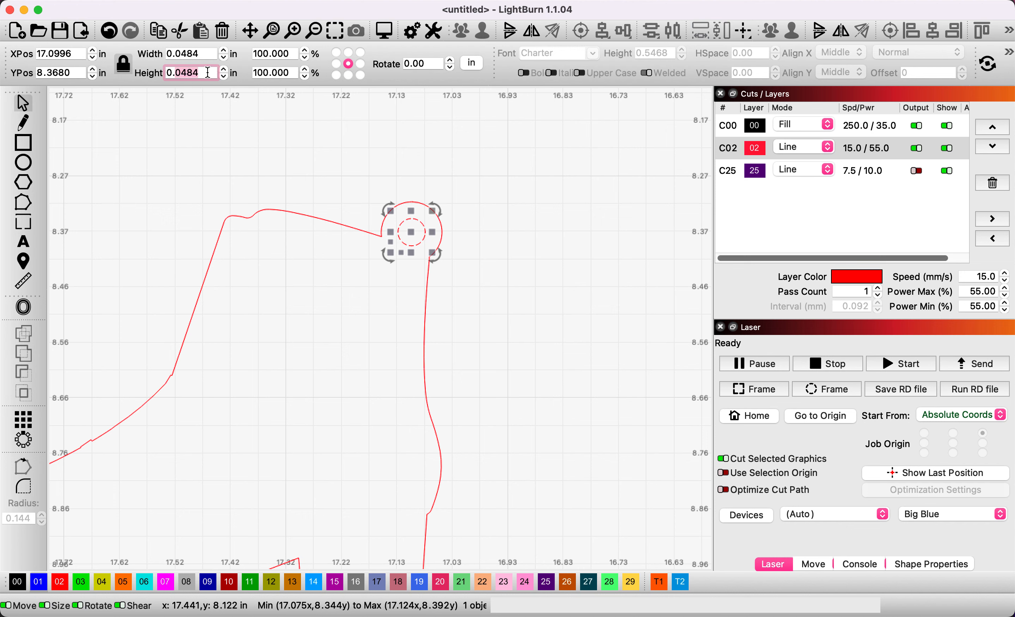
pyautogui.doubleClick(208, 72)
pyautogui.click(208, 72)
pyautogui.press('BackSpace')
pyautogui.press('BackSpace')
pyautogui.press('BackSpace')
pyautogui.press('BackSpace')
pyautogui.press('BackSpace')
pyautogui.press('BackSpace')
pyautogui.write('0.09')
pyautogui.press('Return')
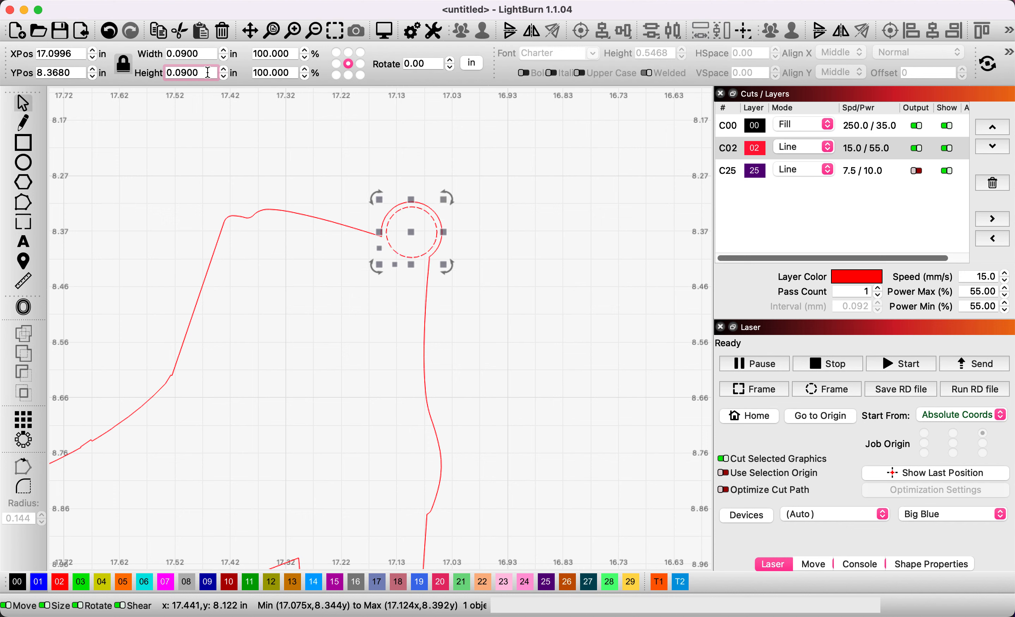
pyautogui.click(632, 261)
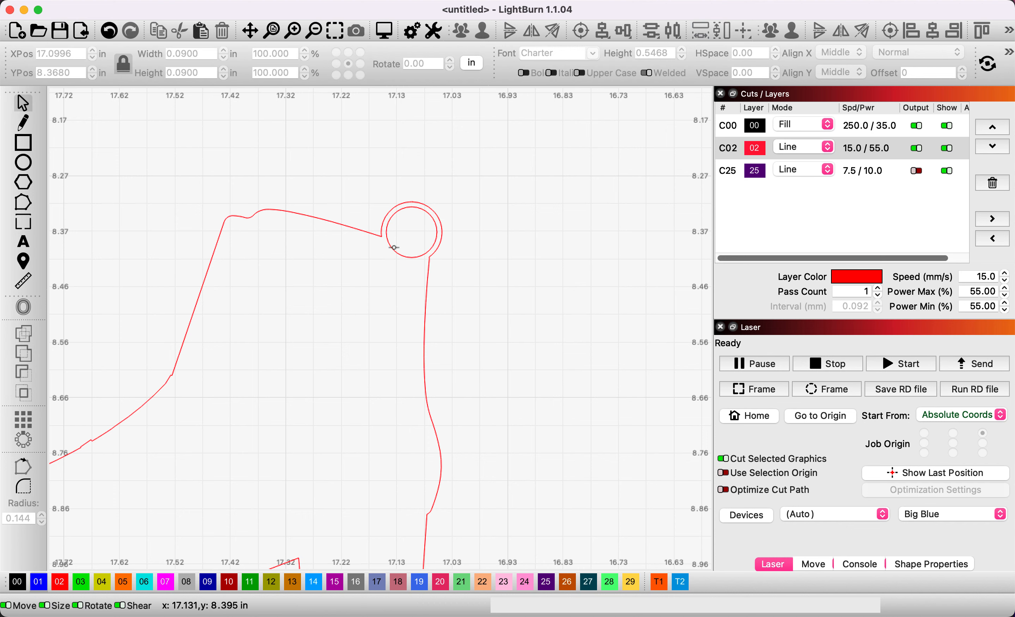
# Step: Reselect the hanging-tab hole and set its height to 0.078 in
pyautogui.click(396, 255)
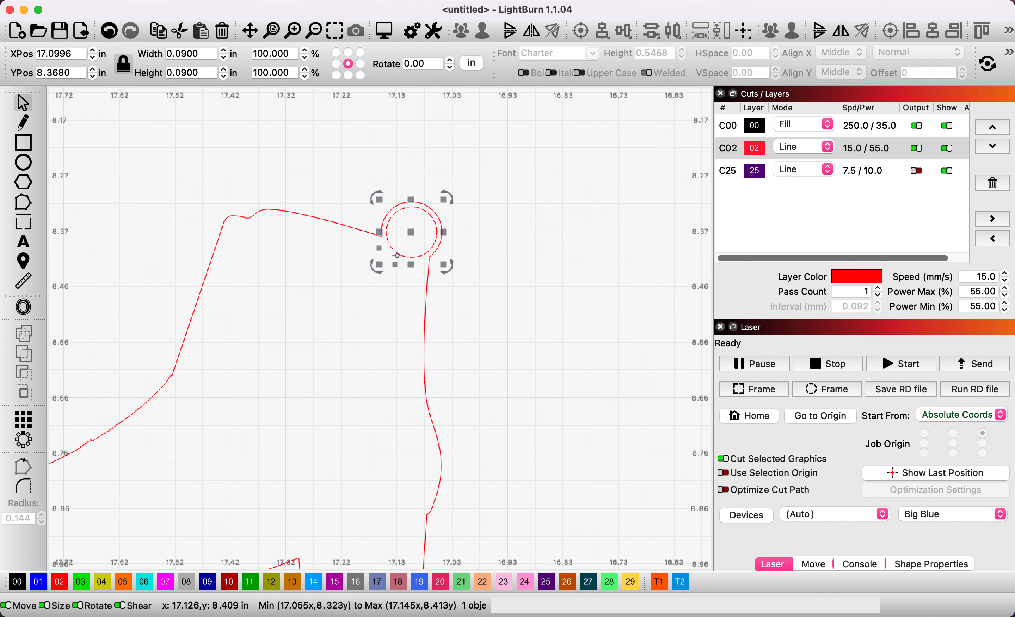
pyautogui.click(203, 74)
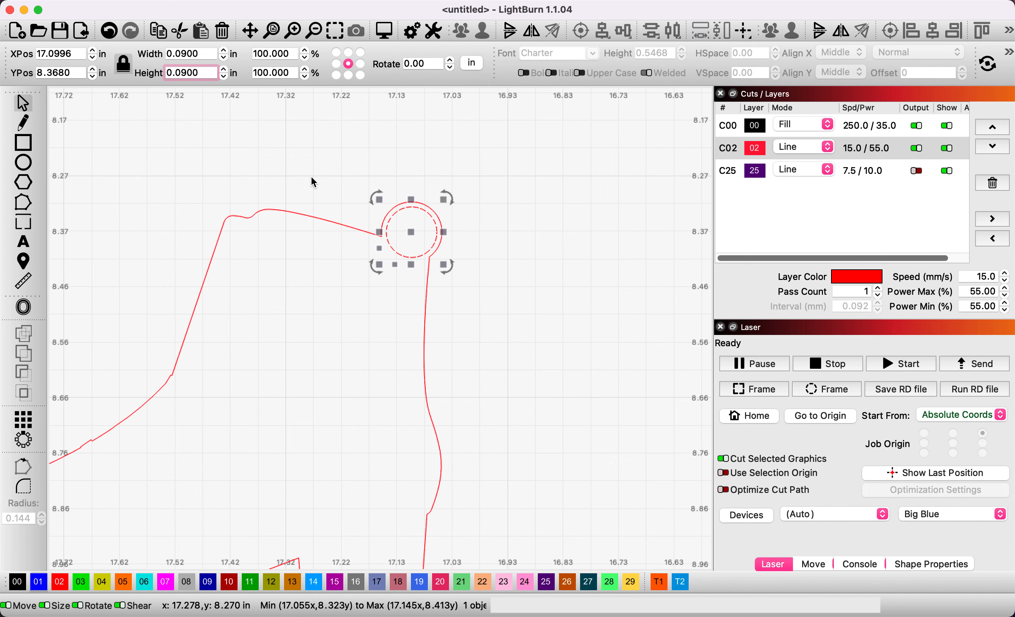
pyautogui.scroll(-6, 311, 176)
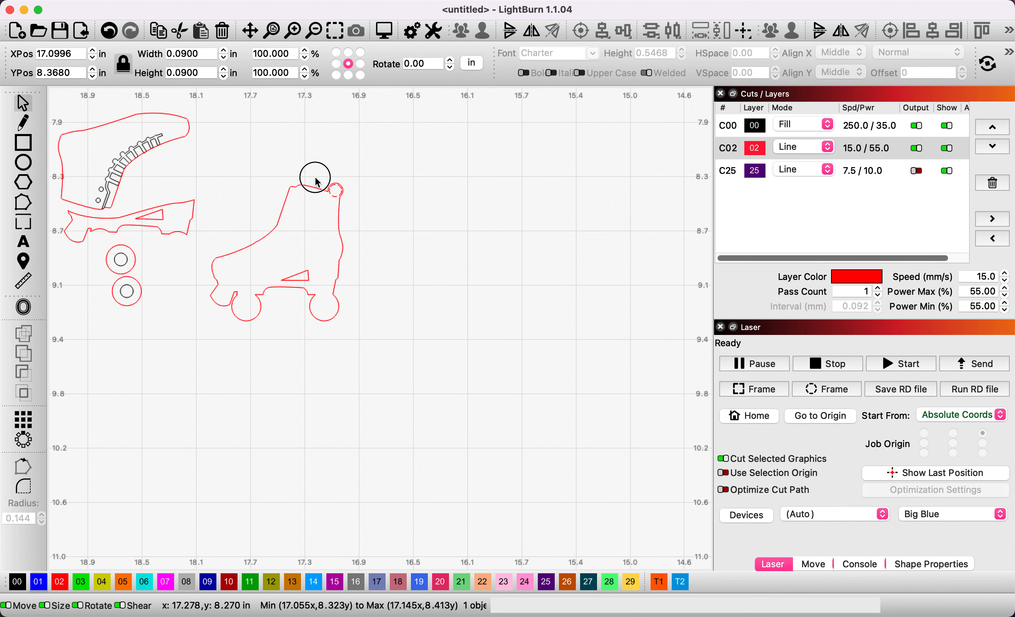
pyautogui.moveTo(270, 183); pyautogui.dragTo(315, 217)
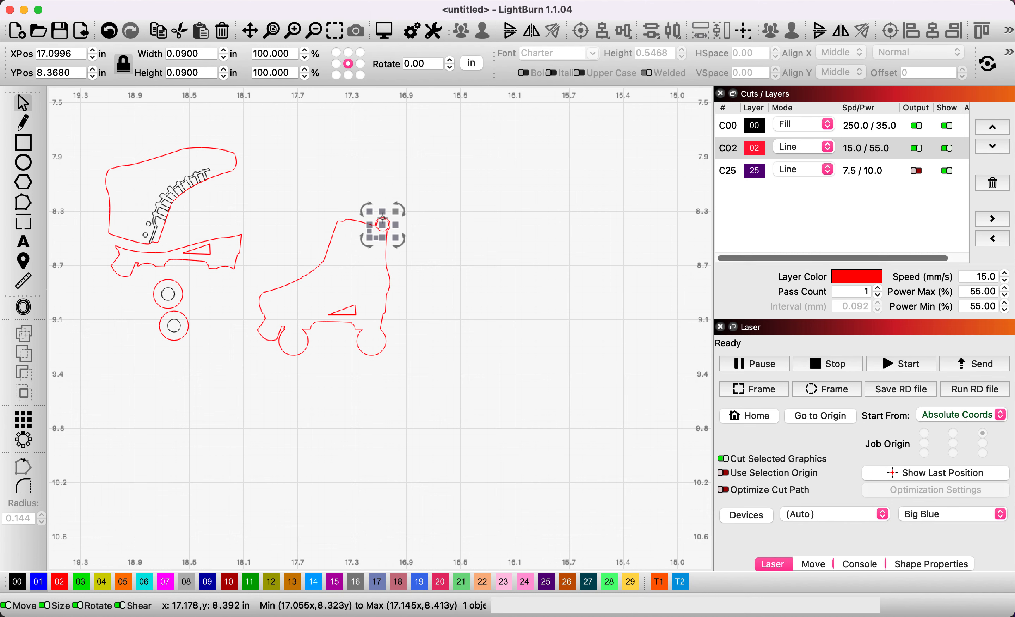
pyautogui.scroll(3, 377, 210)
pyautogui.scroll(2, 383, 217)
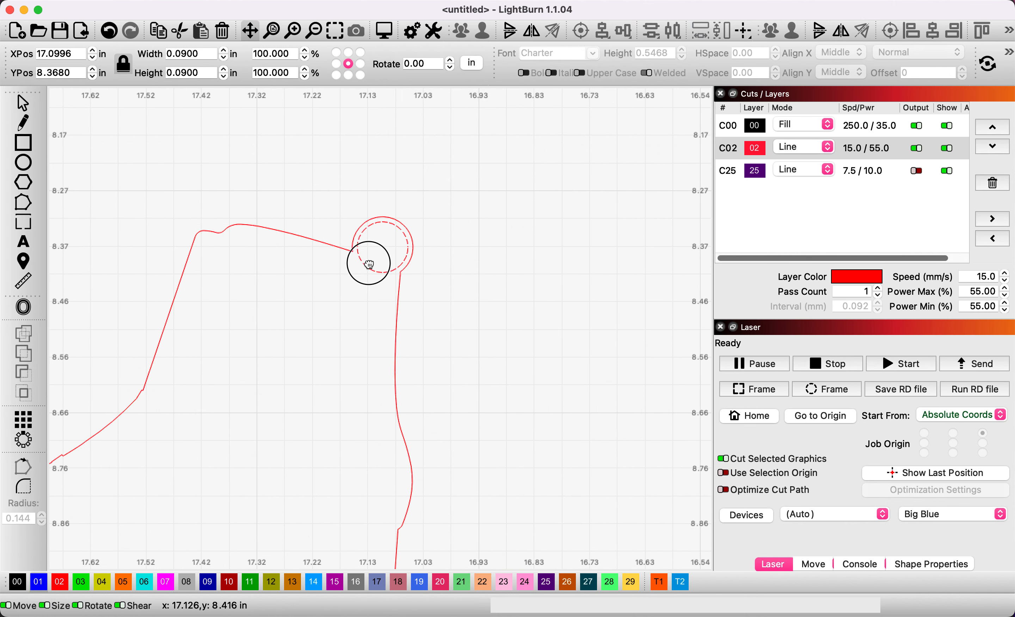
pyautogui.scroll(2, 374, 253)
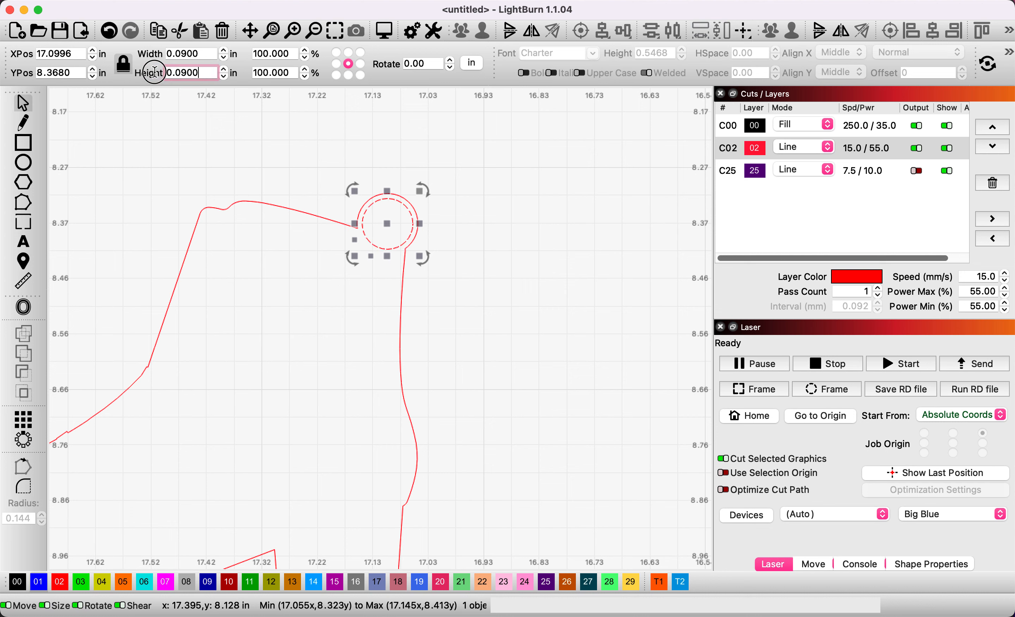
pyautogui.write('0.078')
pyautogui.press('Return')
# Step: Set the hanging-tab hole's height to 0.07 in and deselect it
pyautogui.moveTo(201, 71); pyautogui.dragTo(145, 72)
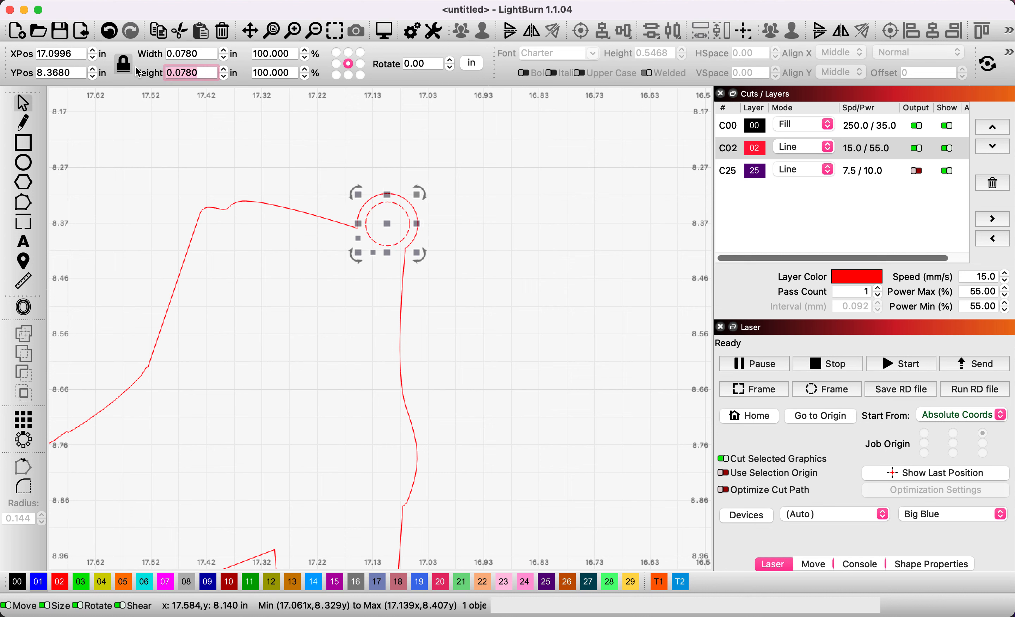
pyautogui.write('0.07')
pyautogui.press('Return')
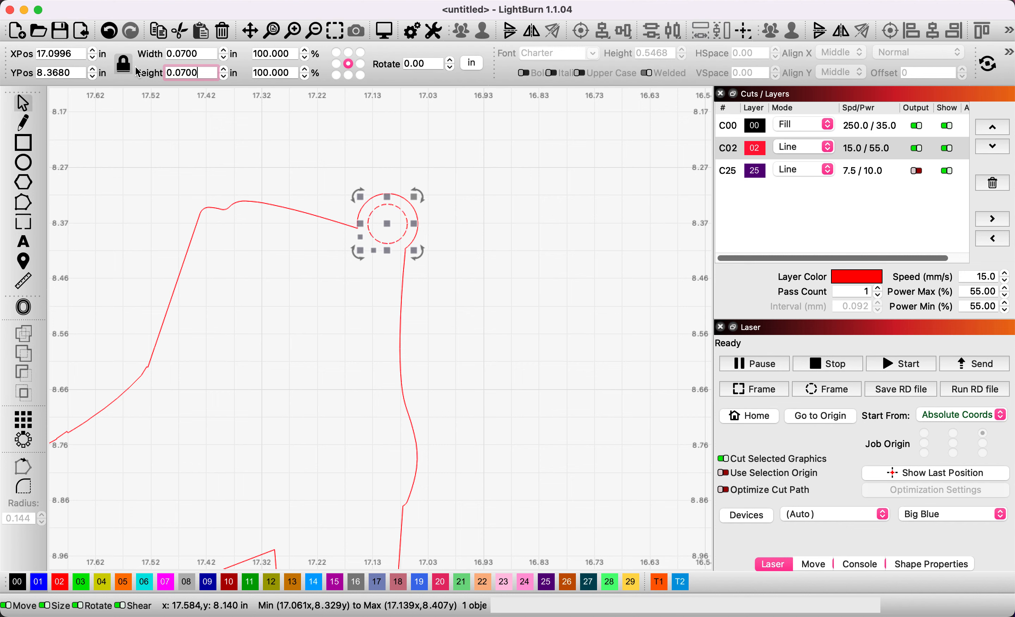
pyautogui.click(530, 244)
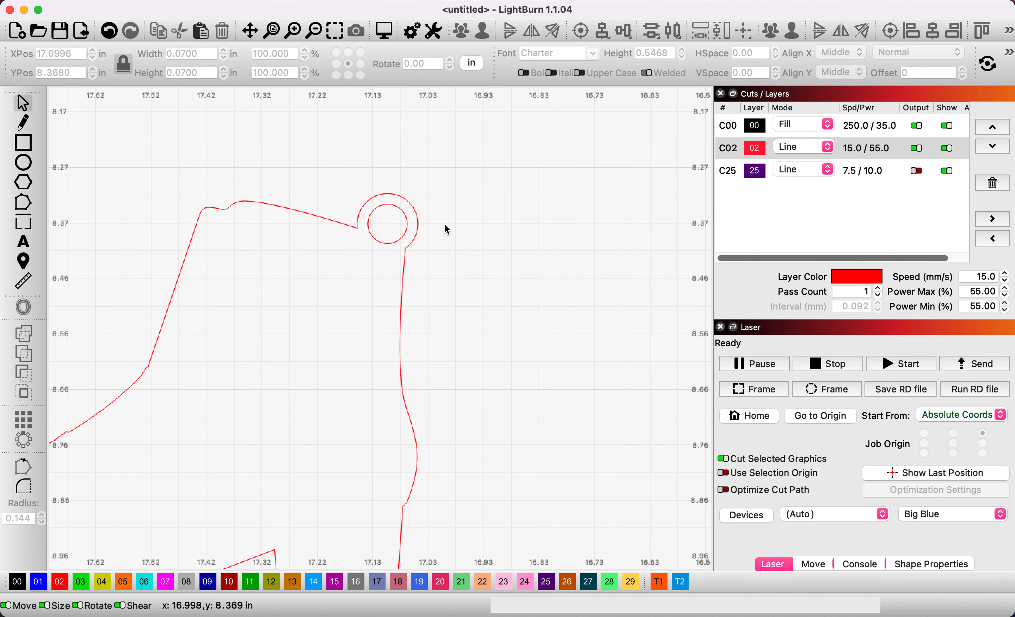
pyautogui.scroll(-1, 445, 224)
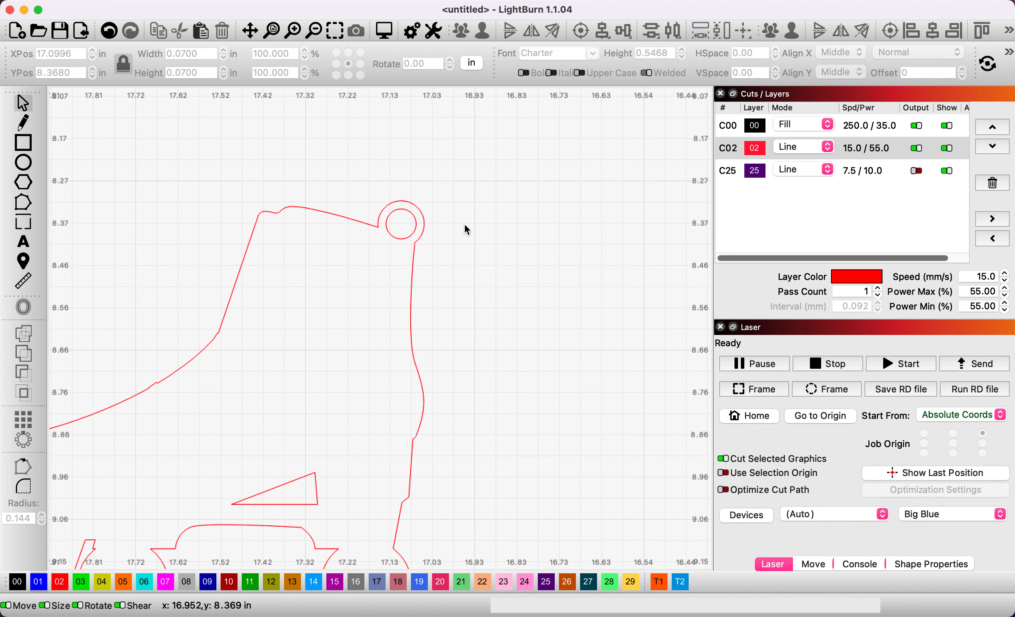
# Step: Duplicate the hole in the hanging tab and enlarge the copy around its centre to about 0.136 in
pyautogui.scroll(2, 417, 223)
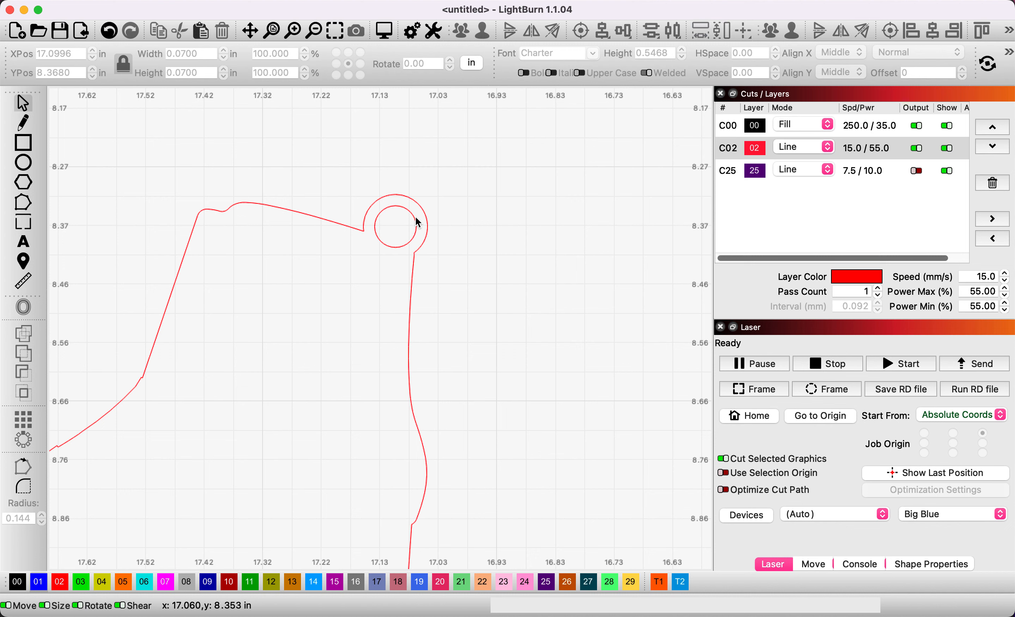
pyautogui.click(411, 212)
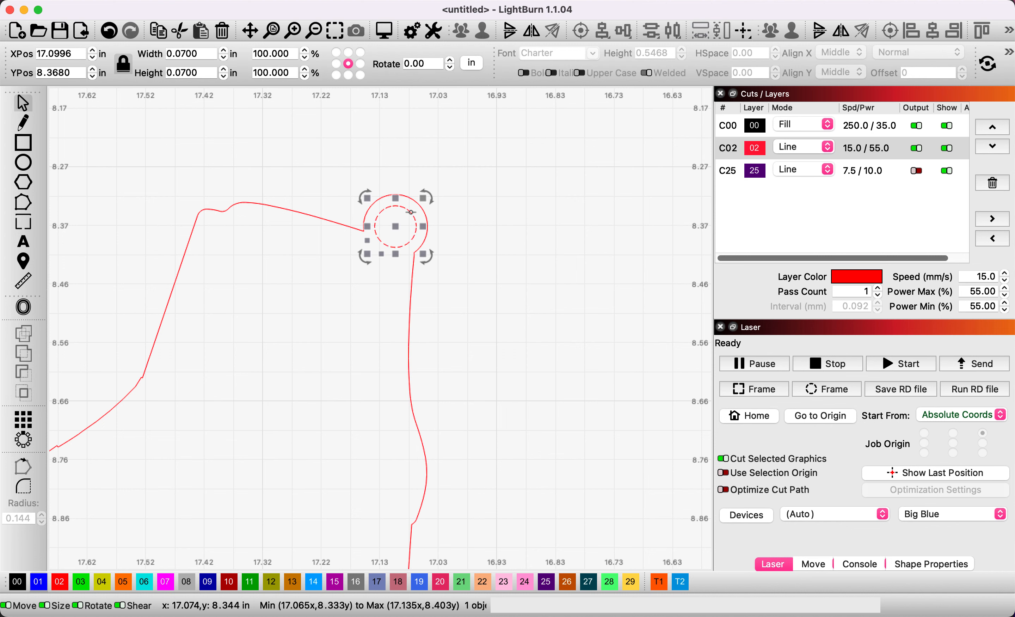
pyautogui.rightClick(396, 227)
pyautogui.click(434, 277)
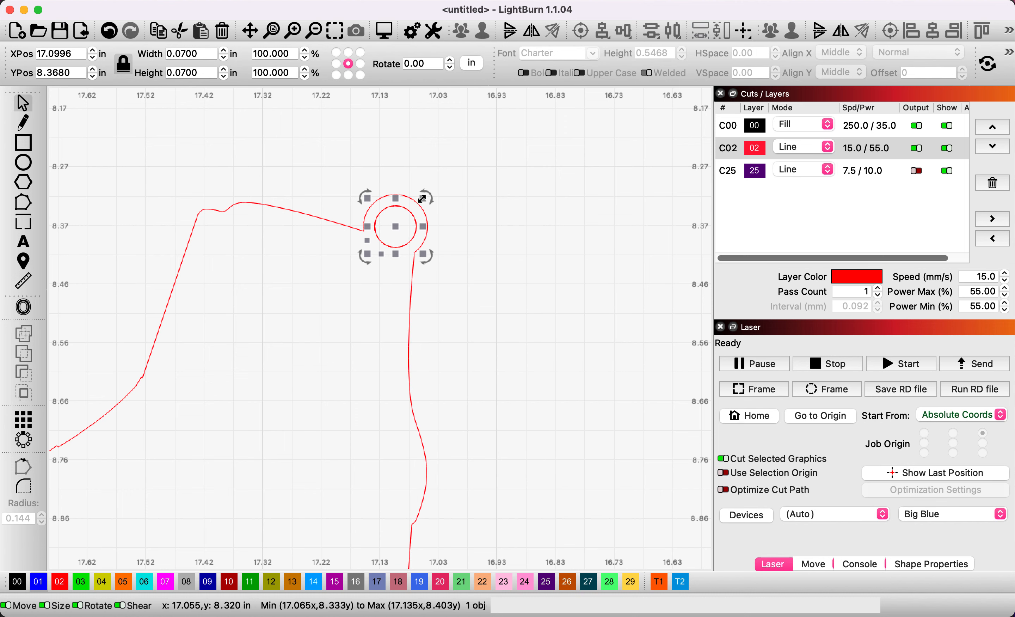
pyautogui.moveTo(422, 198); pyautogui.dragTo(461, 166)
pyautogui.moveTo(415, 206); pyautogui.dragTo(396, 227)
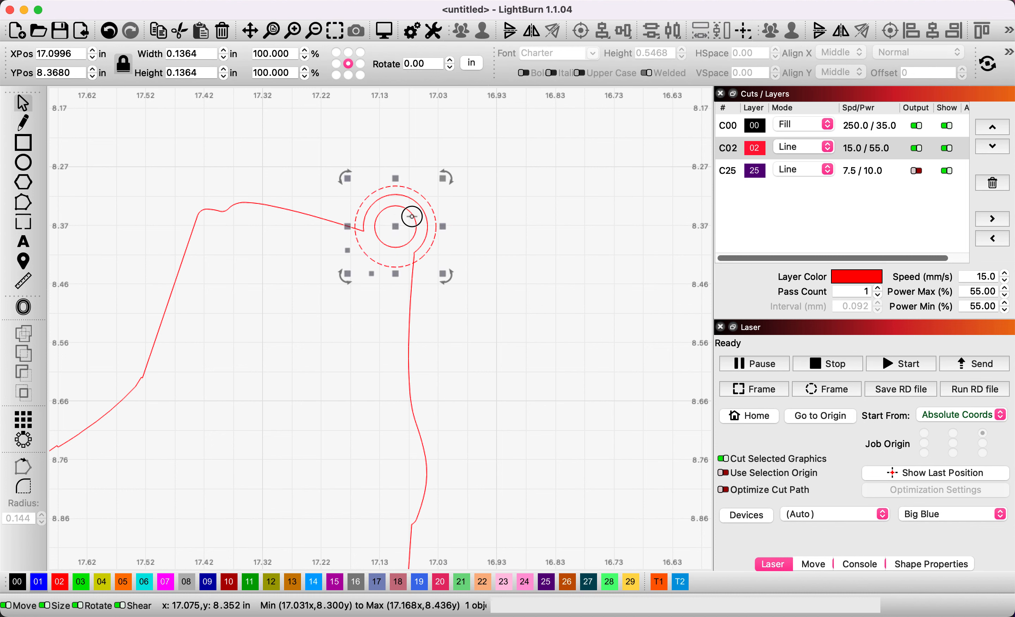
# Step: Compare the hanging hole with the enlarged circle around it to judge the ring width
pyautogui.click(411, 216)
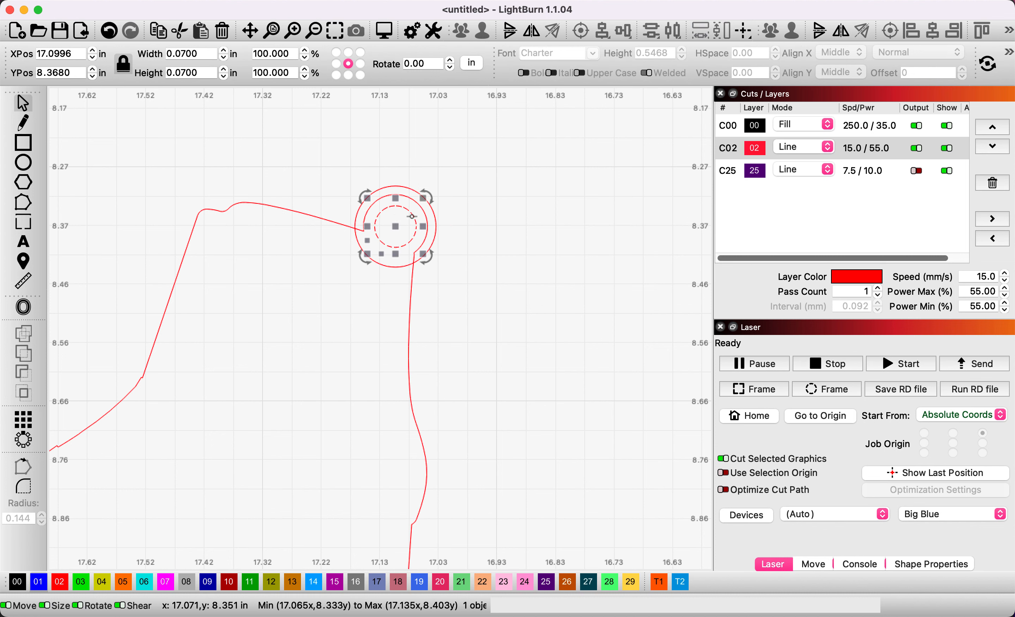
pyautogui.keyDown('shift'); pyautogui.click(414, 189); pyautogui.keyUp('shift')
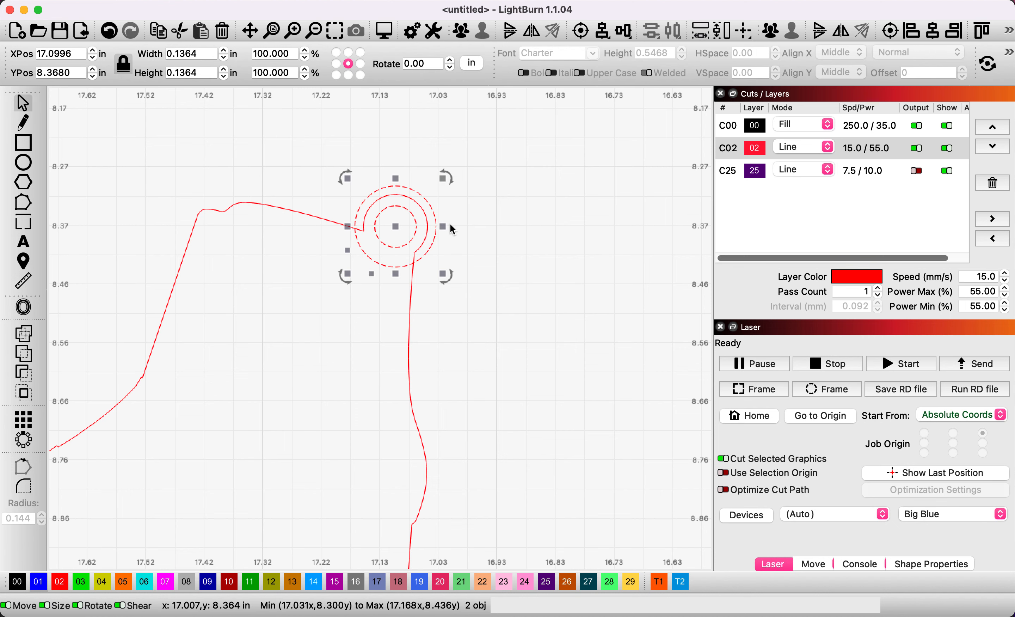
pyautogui.scroll(2, 417, 220)
pyautogui.scroll(1, 417, 223)
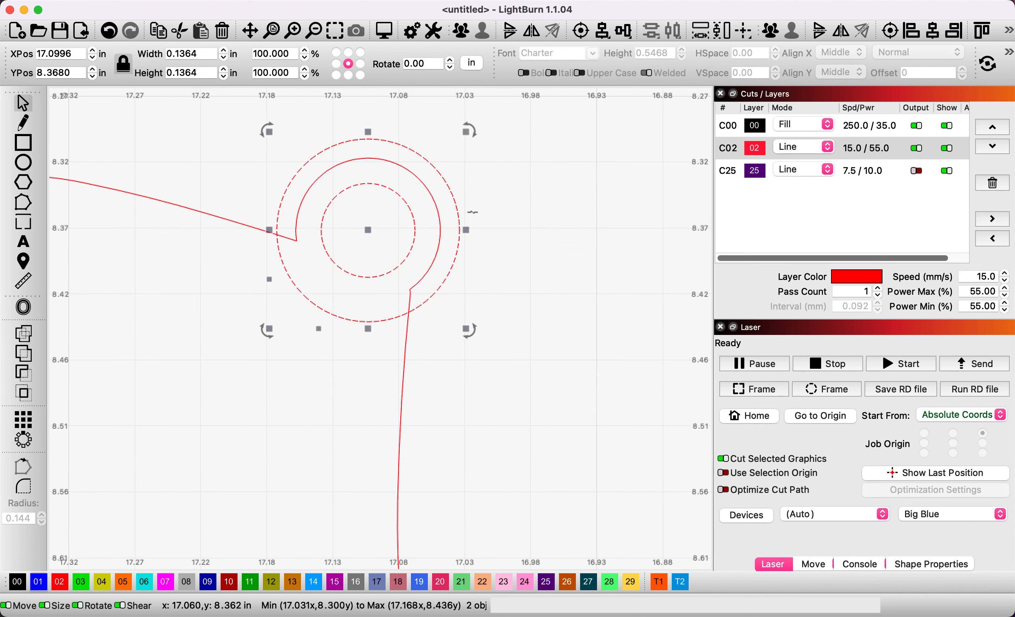
pyautogui.click(492, 206)
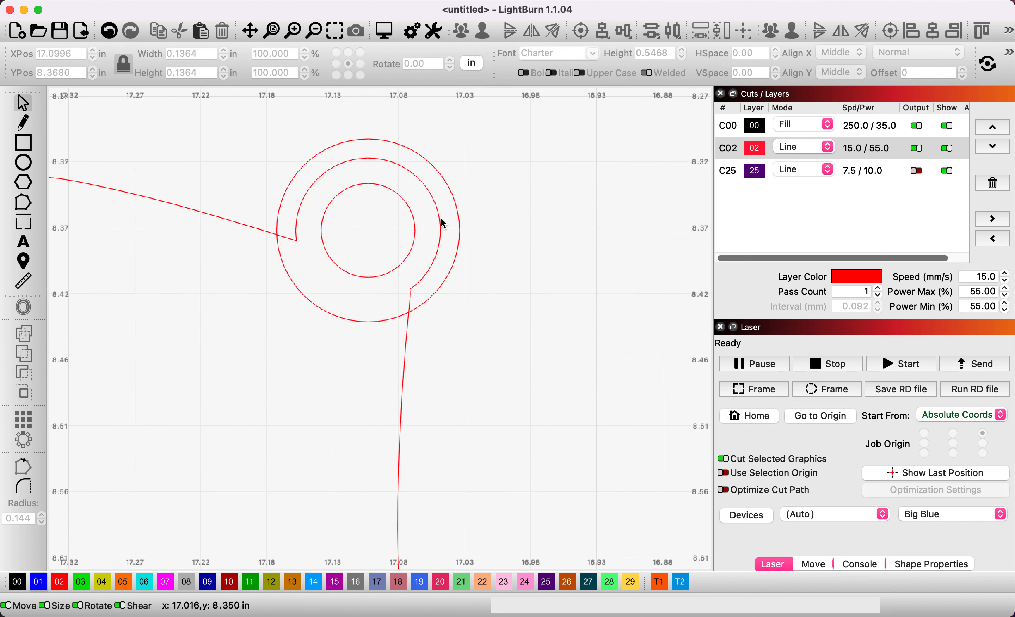
pyautogui.click(414, 220)
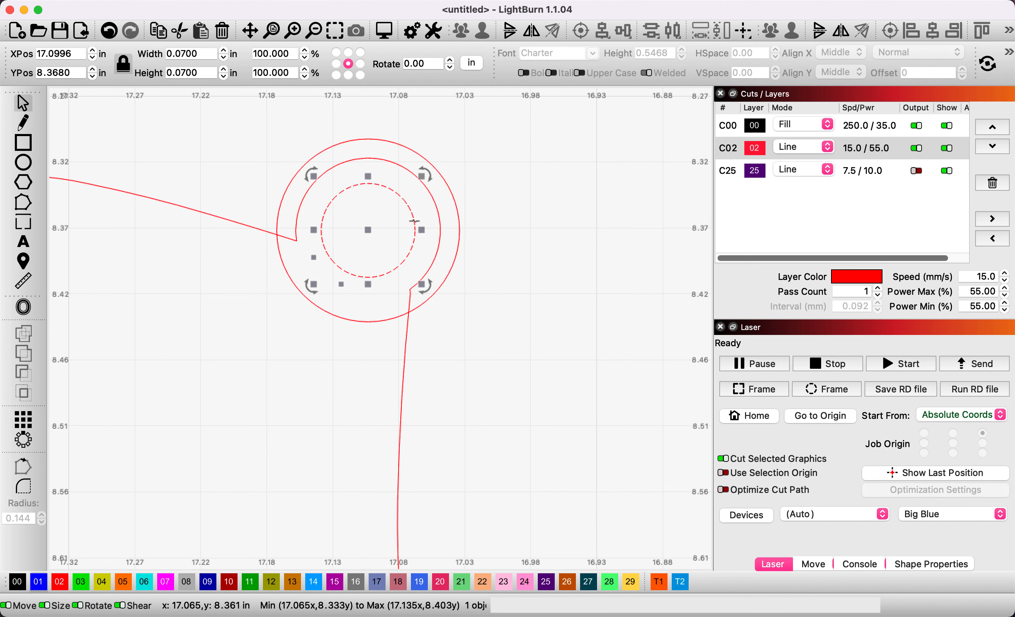
pyautogui.keyDown('shift'); pyautogui.click(456, 207); pyautogui.keyUp('shift')
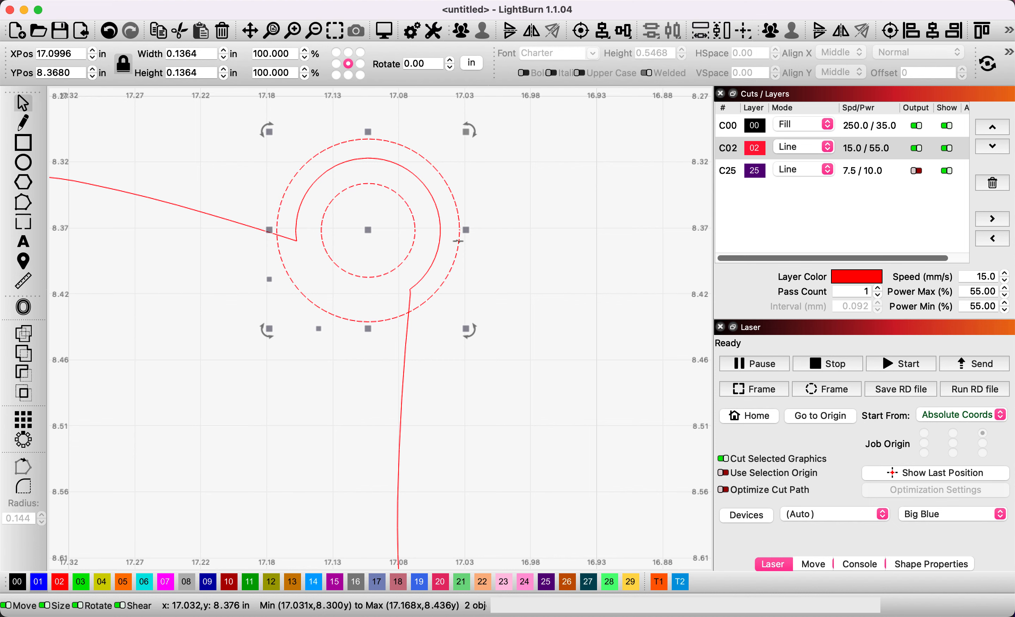
pyautogui.scroll(1, 458, 240)
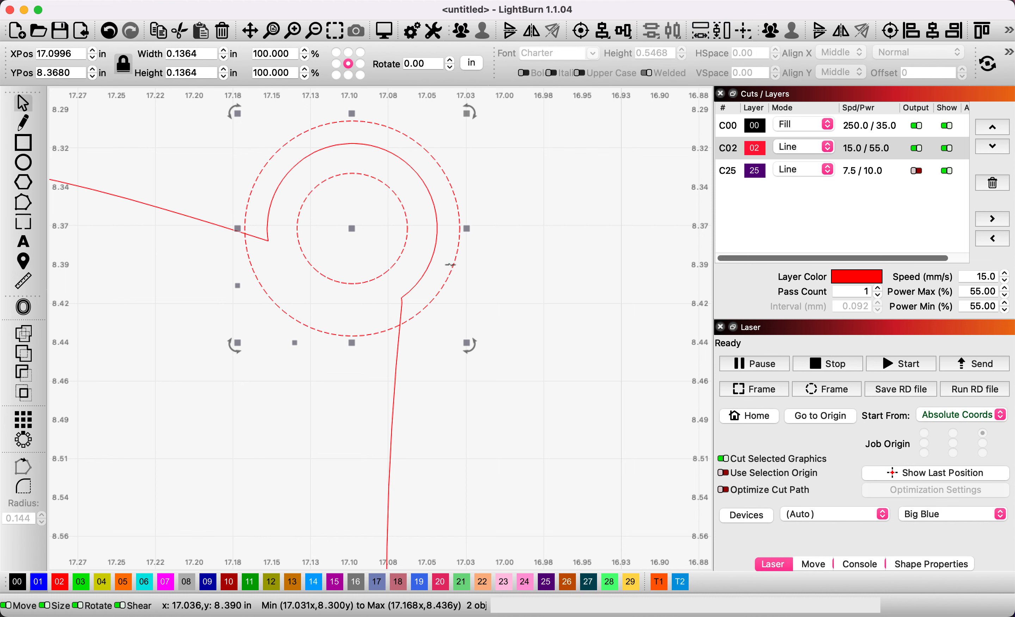
pyautogui.scroll(-4, 478, 249)
pyautogui.click(507, 248)
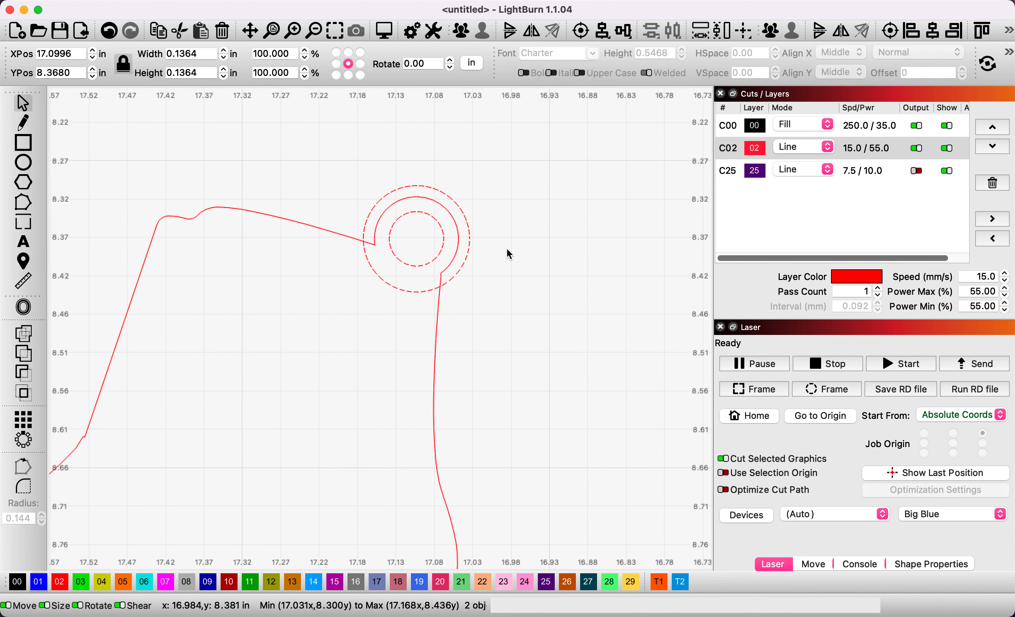
pyautogui.scroll(-2, 507, 248)
# Step: Weld the enlarged circle to the skate base outline to form a wider hanging tab
pyautogui.click(470, 267)
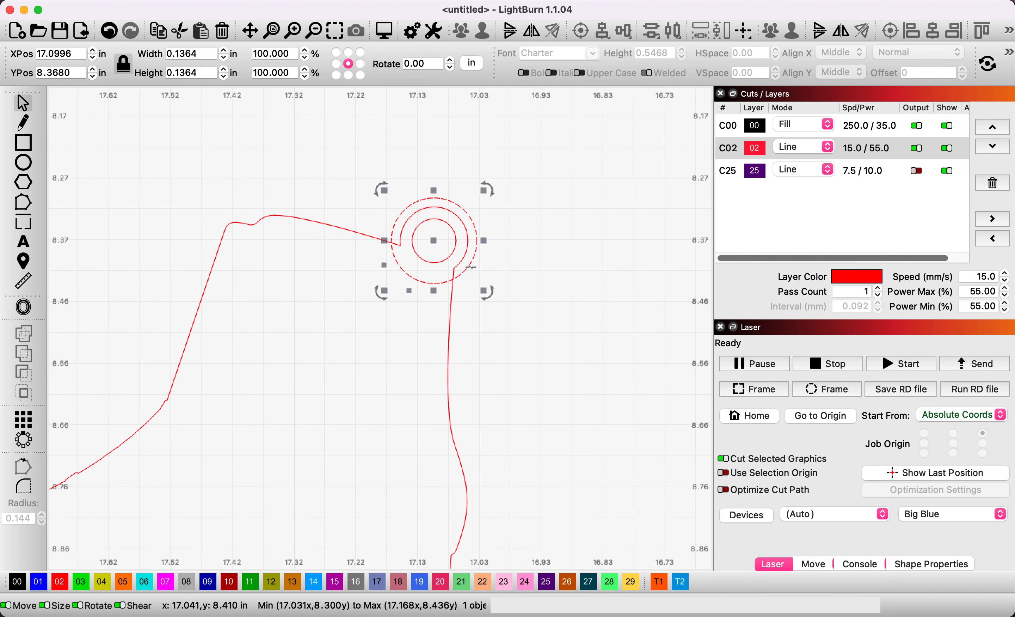
pyautogui.keyDown('shift'); pyautogui.click(348, 230); pyautogui.keyUp('shift')
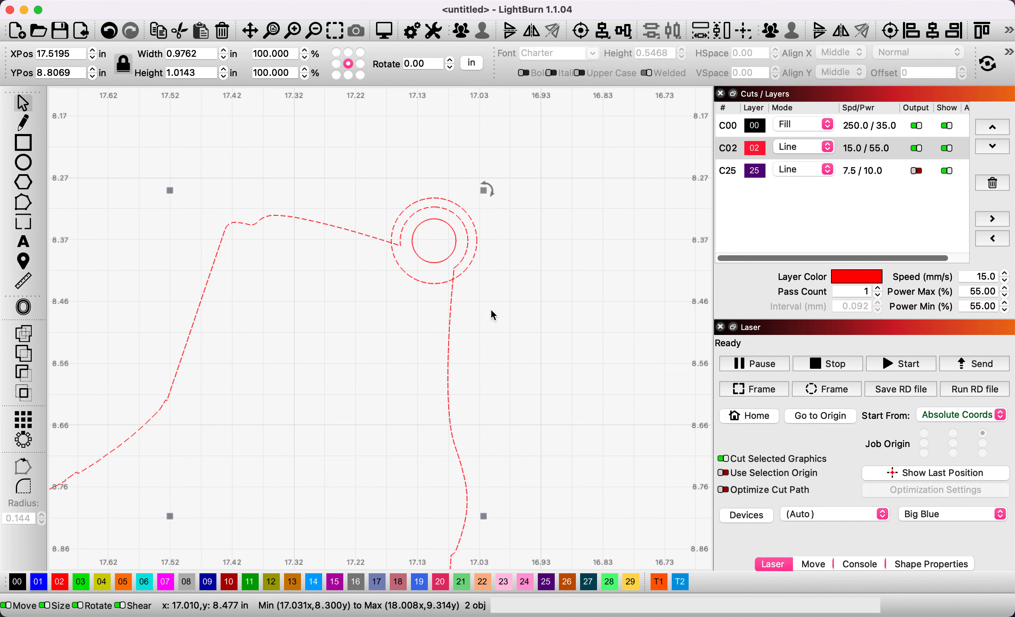
pyautogui.click(28, 334)
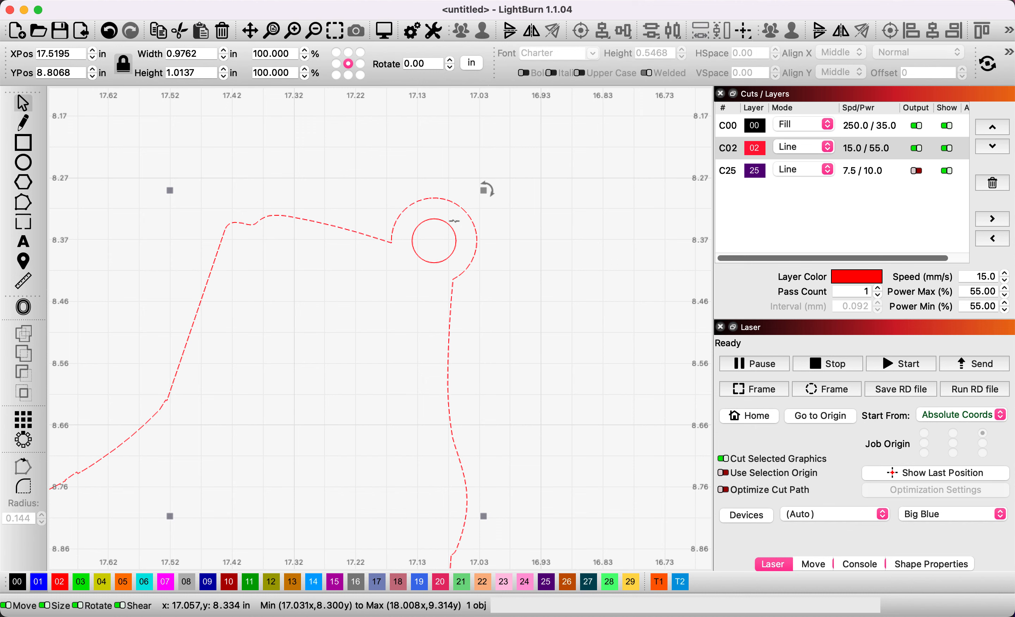
pyautogui.click(509, 248)
pyautogui.scroll(-1, 524, 276)
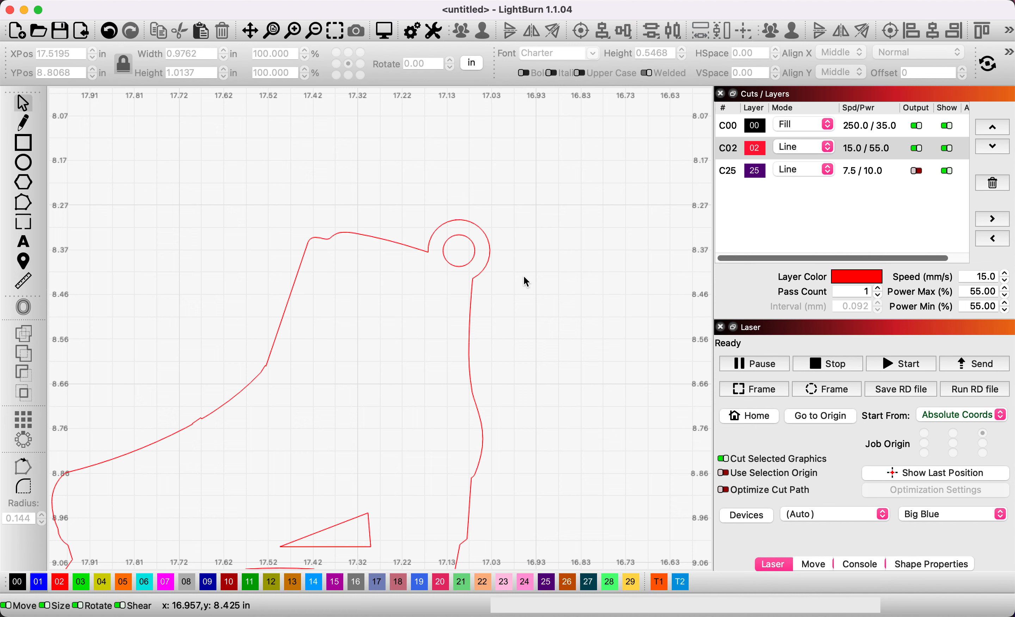
# Step: Duplicate the hanging hole again and enlarge the copy around its centre to about 0.166 by 0.155 in
pyautogui.click(469, 240)
pyautogui.rightClick(457, 251)
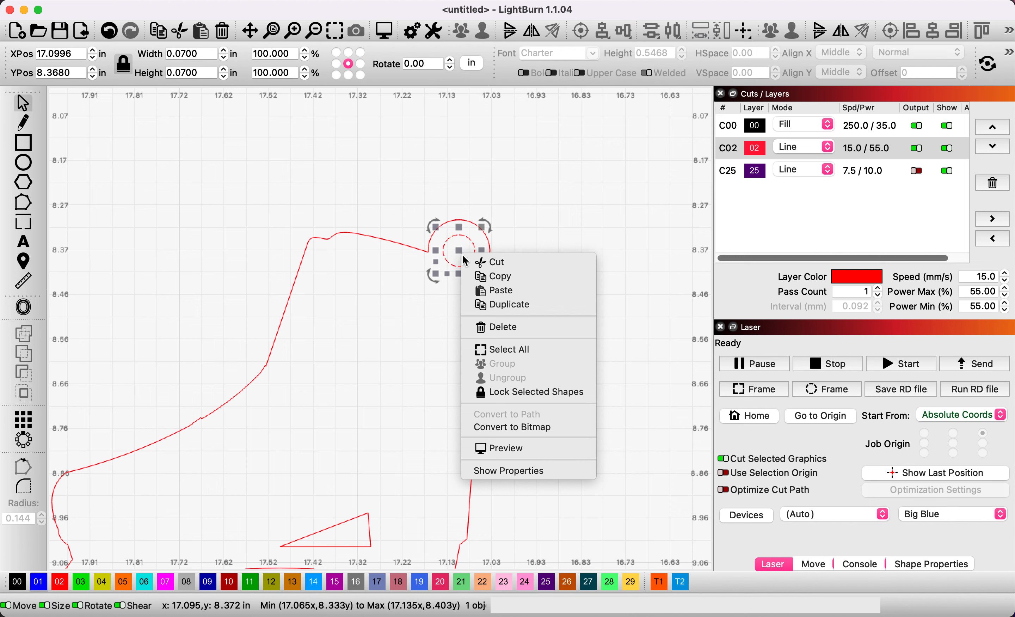
pyautogui.click(555, 303)
pyautogui.moveTo(482, 227); pyautogui.dragTo(525, 191)
pyautogui.moveTo(482, 228); pyautogui.dragTo(459, 250)
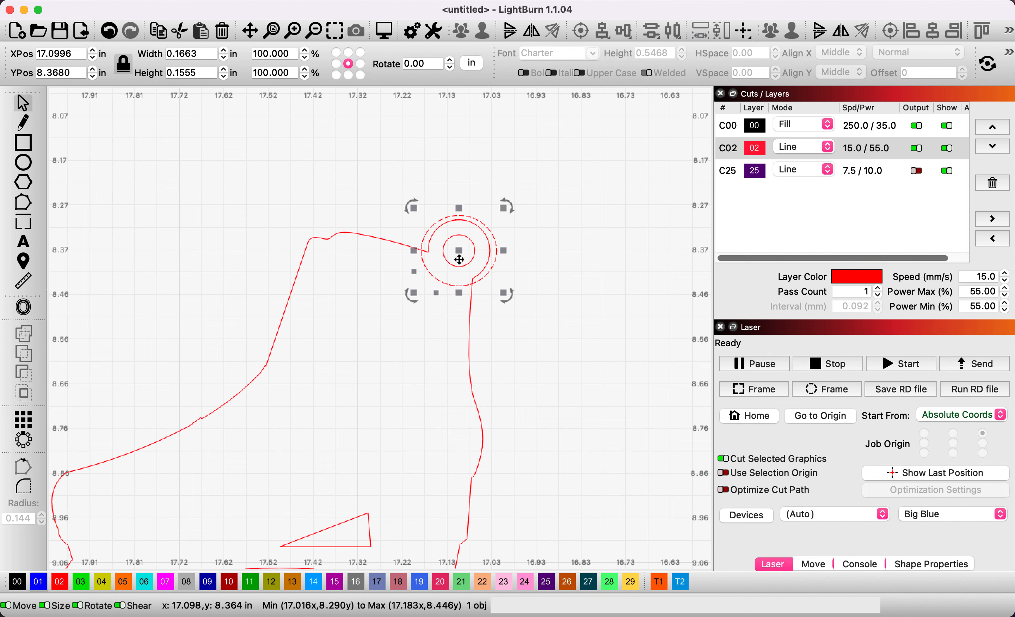
# Step: Weld the newly enlarged circle to the skate base outline and deselect it
pyautogui.keyDown('shift'); pyautogui.click(470, 323); pyautogui.keyUp('shift')
pyautogui.click(30, 333)
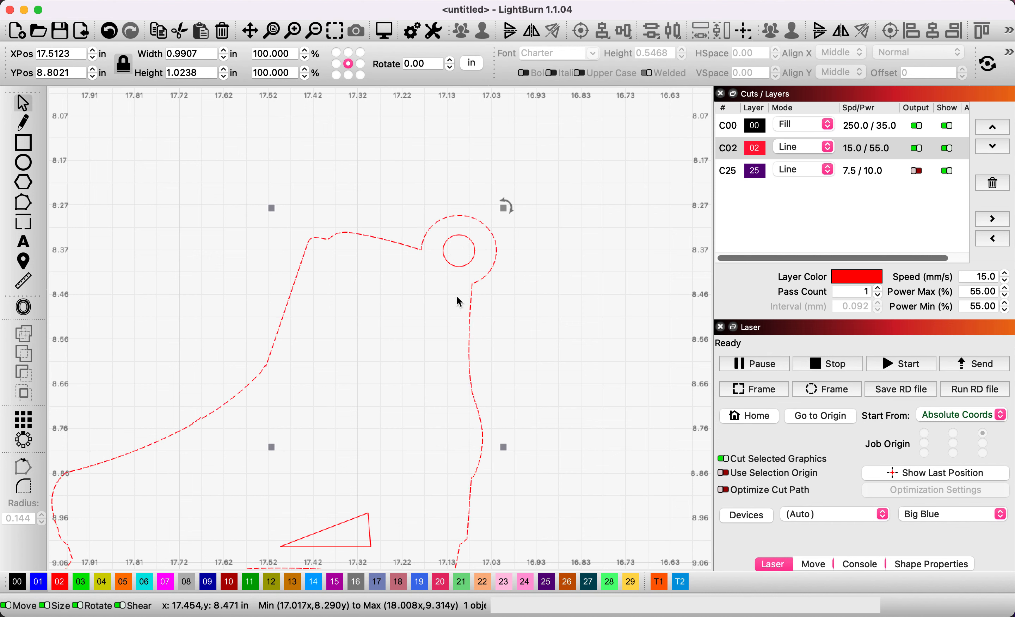
pyautogui.click(577, 292)
# Step: Group the skate base outline with its hanging hole and the triangular cutout
pyautogui.scroll(-3, 510, 289)
pyautogui.moveTo(510, 289); pyautogui.dragTo(519, 198)
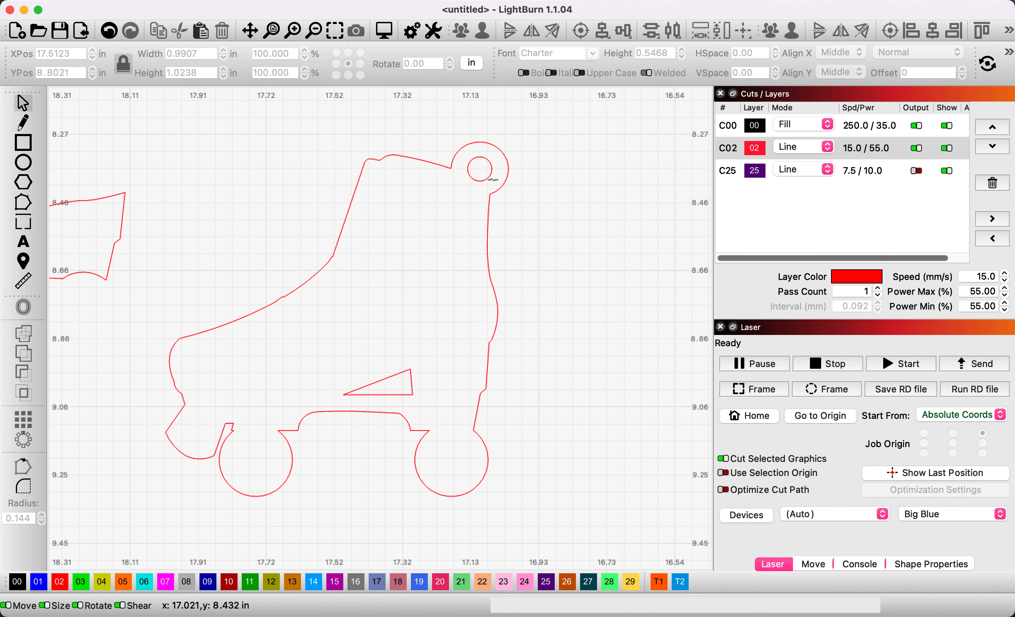
pyautogui.click(491, 178)
pyautogui.keyDown('shift'); pyautogui.click(487, 223); pyautogui.keyUp('shift')
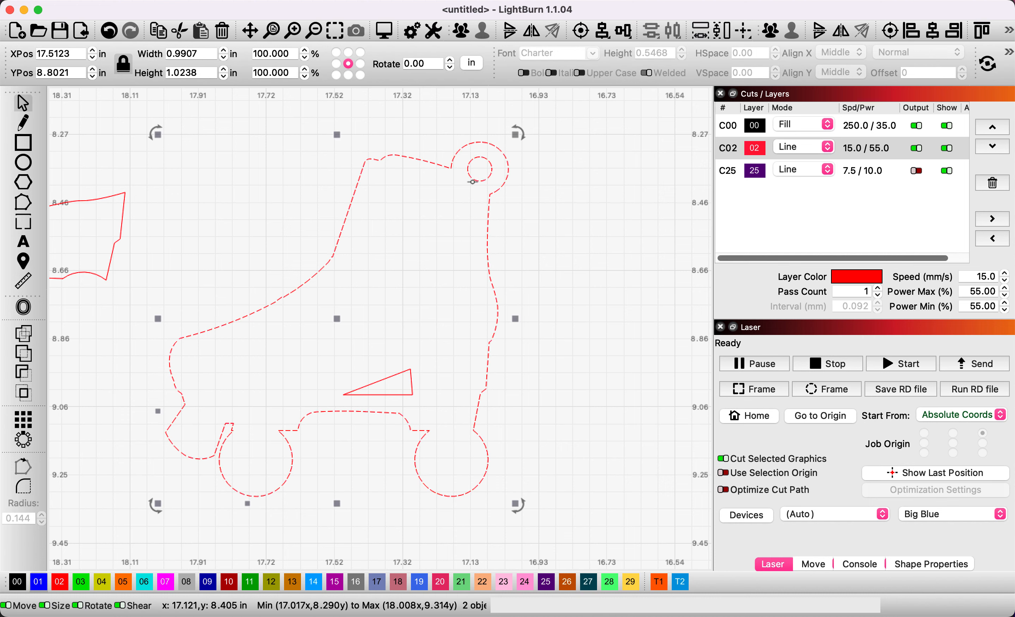
pyautogui.keyDown('shift'); pyautogui.click(413, 395); pyautogui.keyUp('shift')
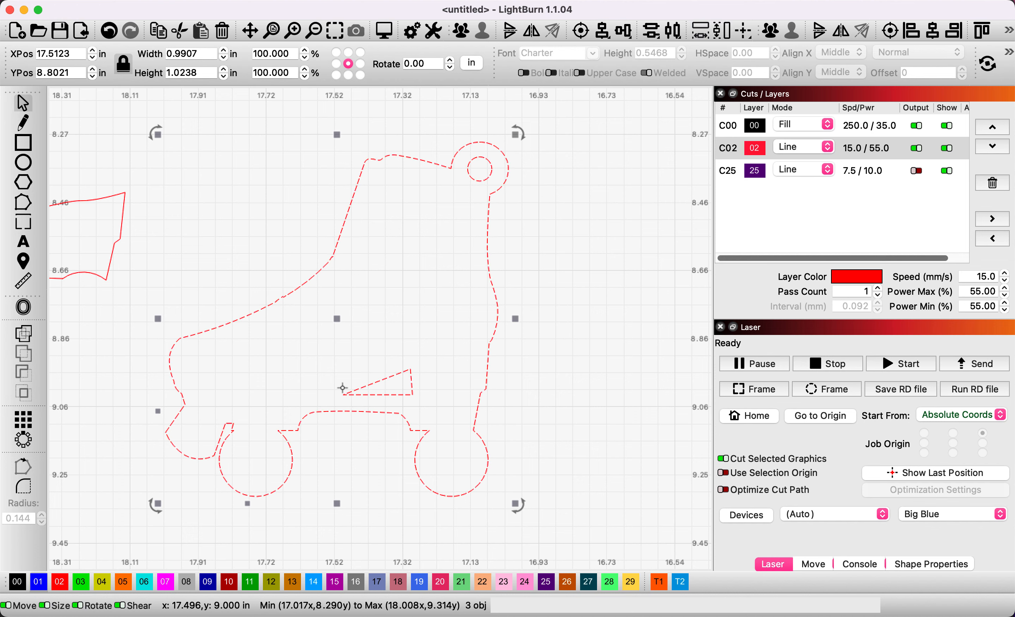
pyautogui.press('super+g')
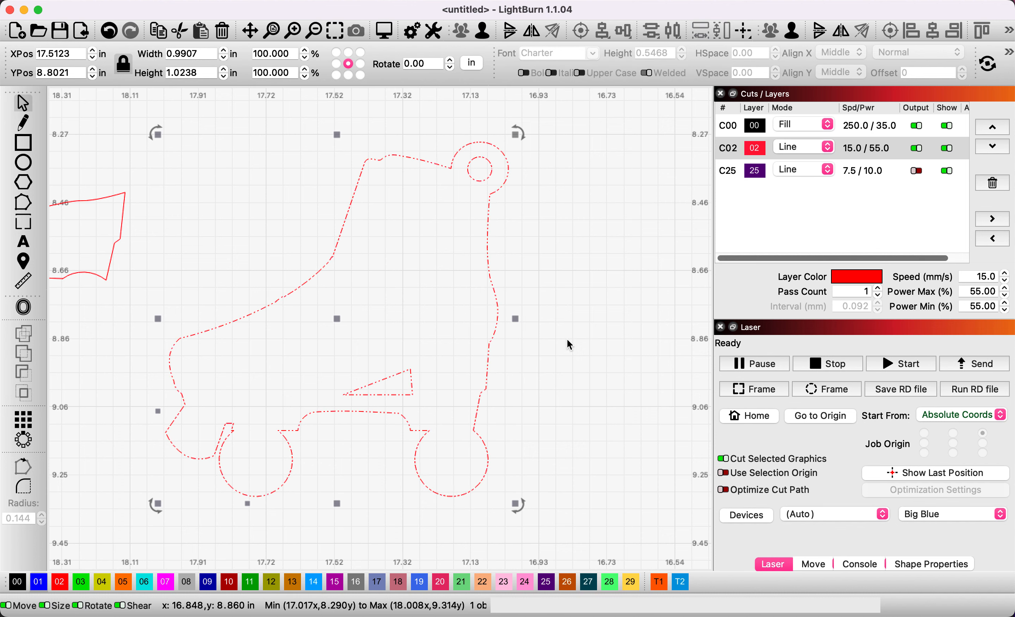
pyautogui.rightClick(341, 319)
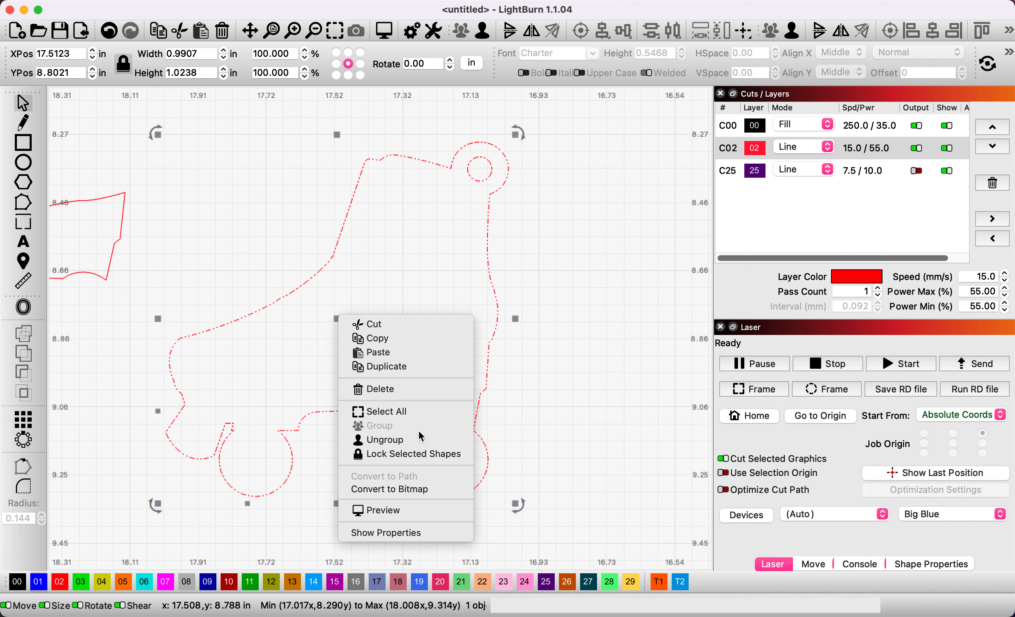
pyautogui.click(603, 245)
pyautogui.scroll(-3, 483, 229)
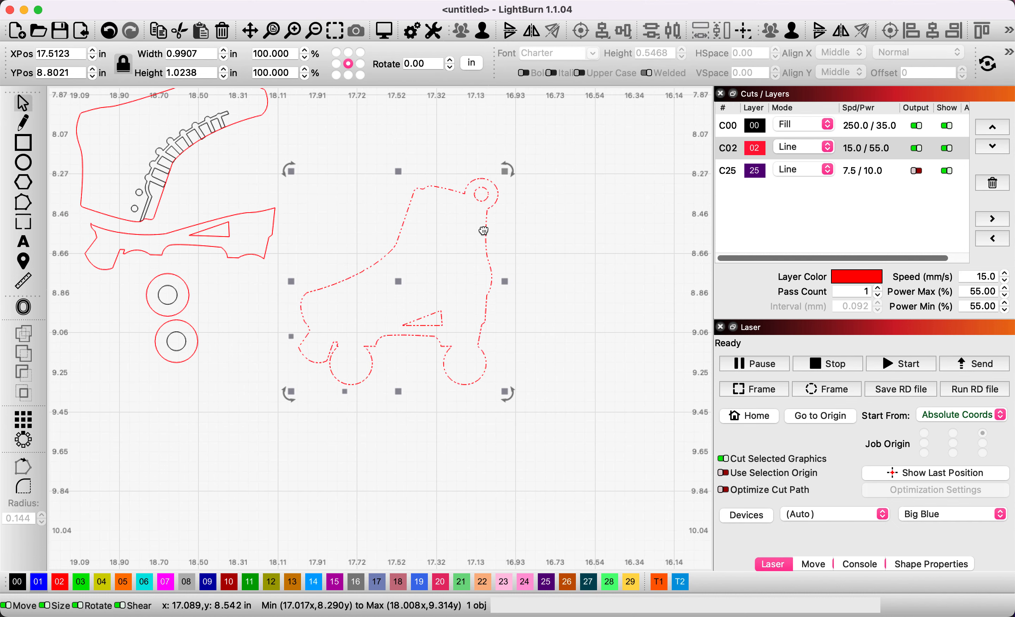
pyautogui.scroll(3, 483, 229)
pyautogui.click(523, 213)
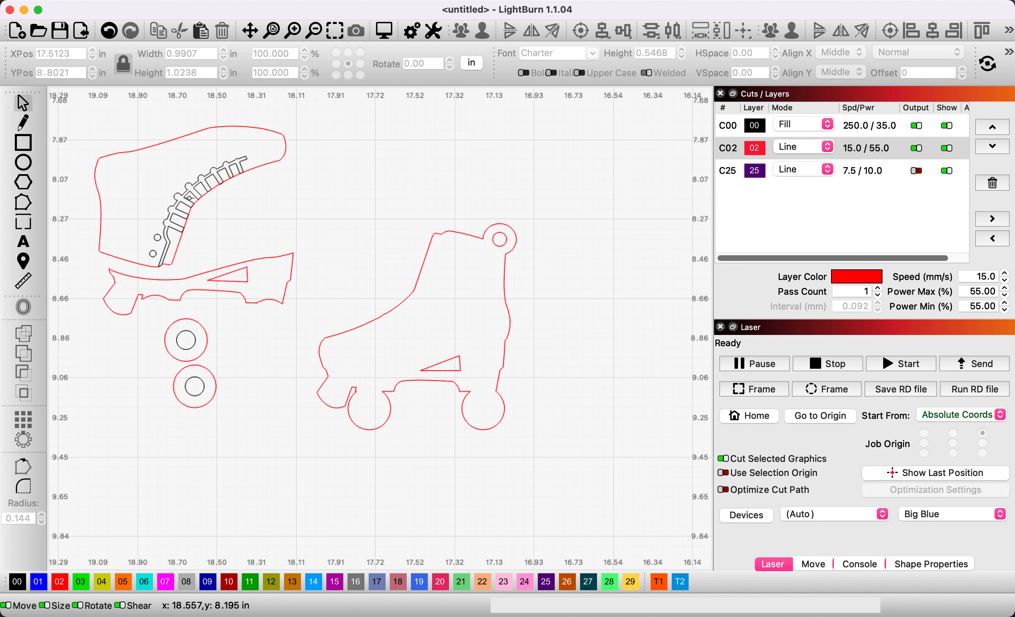
# Step: Move the boot piece close above the skate base, away from the sole plate and wheels
pyautogui.moveTo(189, 197); pyautogui.dragTo(264, 222)
pyautogui.scroll(-4, 335, 306)
pyautogui.moveTo(348, 399); pyautogui.dragTo(361, 227)
pyautogui.moveTo(340, 435); pyautogui.dragTo(385, 507)
# Step: Select all four skate parts and shift them together to about X 20.37 in, Y 8.59 in
pyautogui.scroll(2, 350, 314)
pyautogui.scroll(-5, 350, 314)
pyautogui.moveTo(356, 319); pyautogui.dragTo(396, 325)
pyautogui.moveTo(270, 283); pyautogui.dragTo(489, 430)
pyautogui.moveTo(374, 342); pyautogui.dragTo(239, 343)
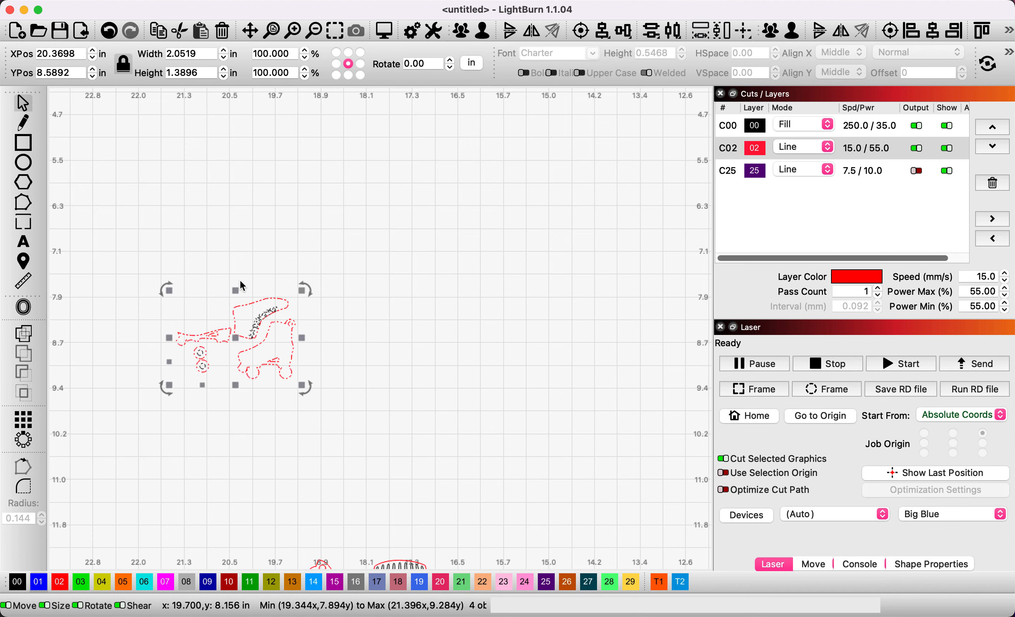
# Step: Duplicate the four skate parts, place the copy at about X 17.81 in, Y 8.55 in and flip it horizontally
pyautogui.rightClick(237, 335)
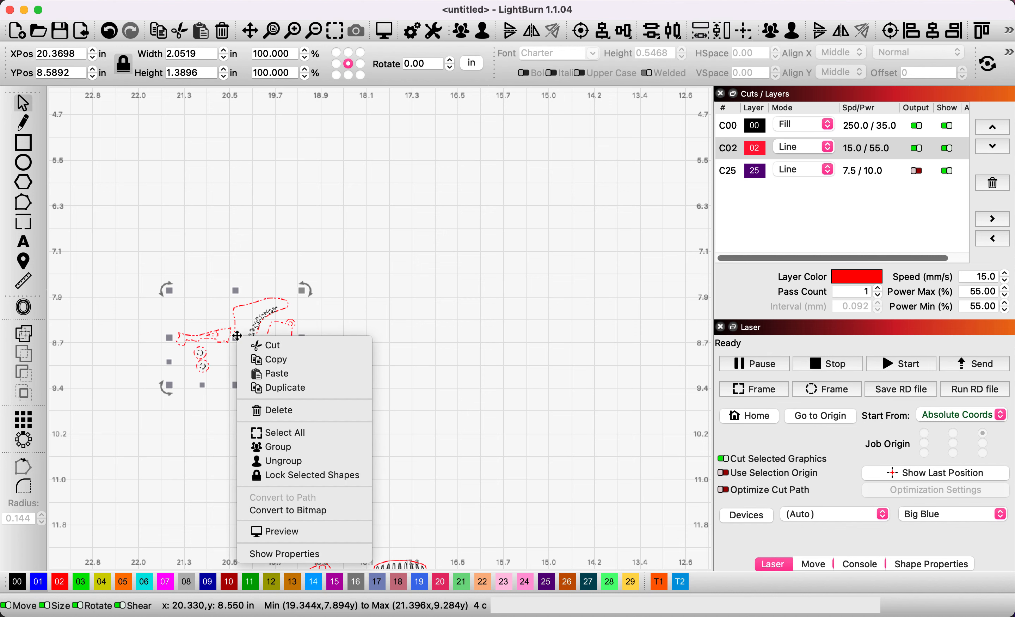
pyautogui.click(287, 388)
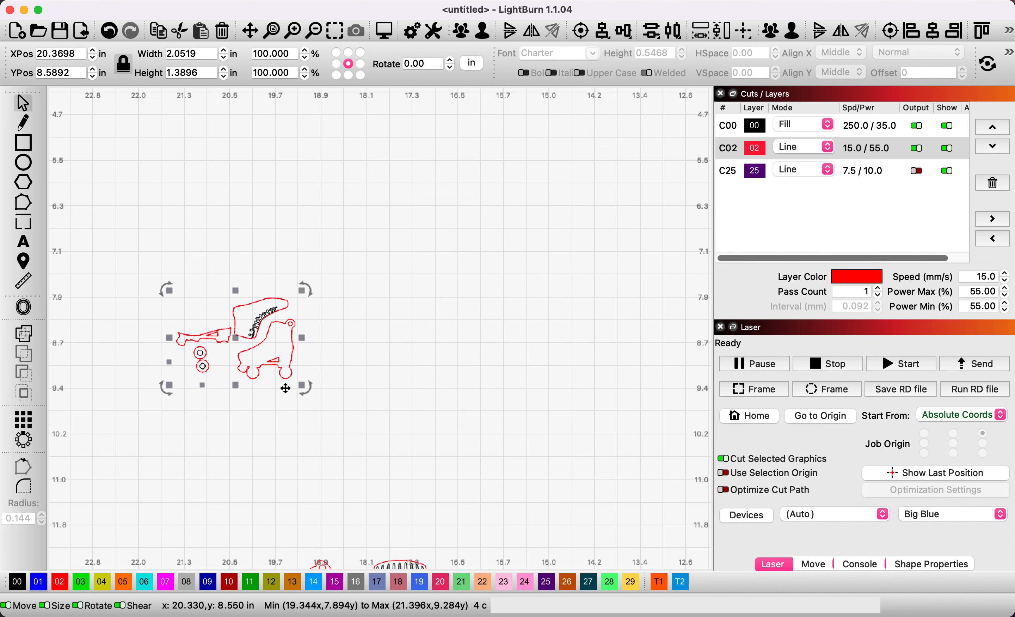
pyautogui.moveTo(236, 337); pyautogui.dragTo(387, 340)
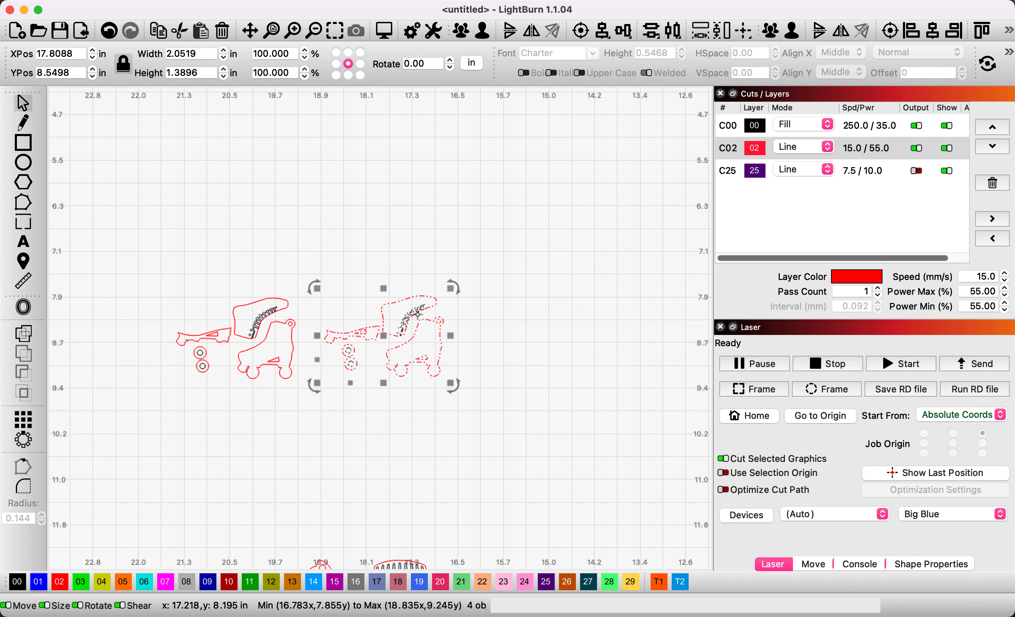
pyautogui.click(532, 32)
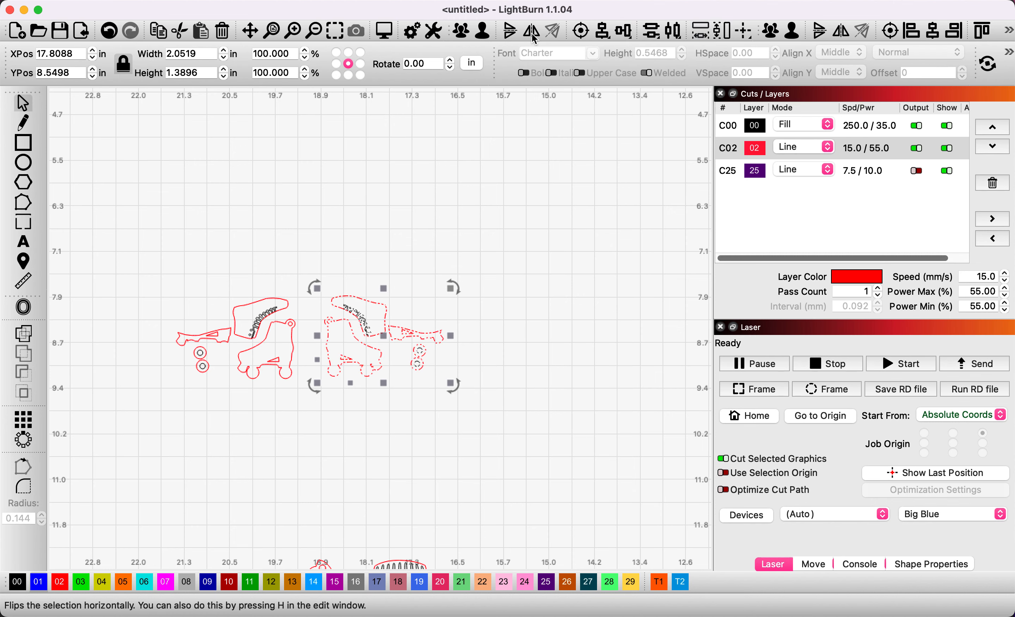
pyautogui.click(546, 313)
# Step: Move both skate bases below the other parts and place them back to back, the original at about X 19.71 in, Y 9.82 in
pyautogui.scroll(3, 335, 363)
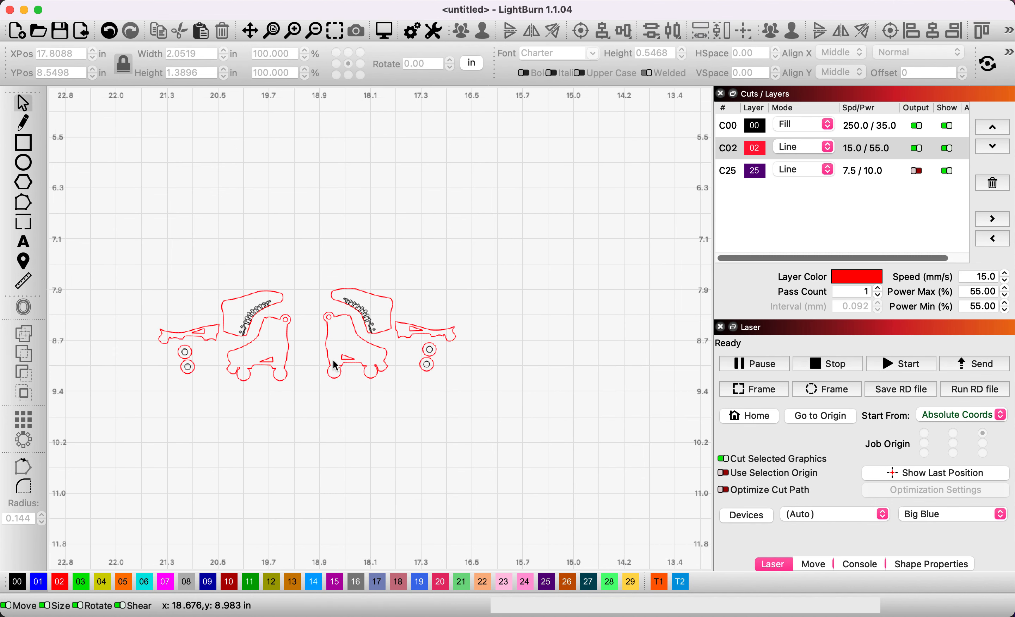
pyautogui.moveTo(340, 362); pyautogui.dragTo(406, 466)
pyautogui.moveTo(331, 348); pyautogui.dragTo(344, 451)
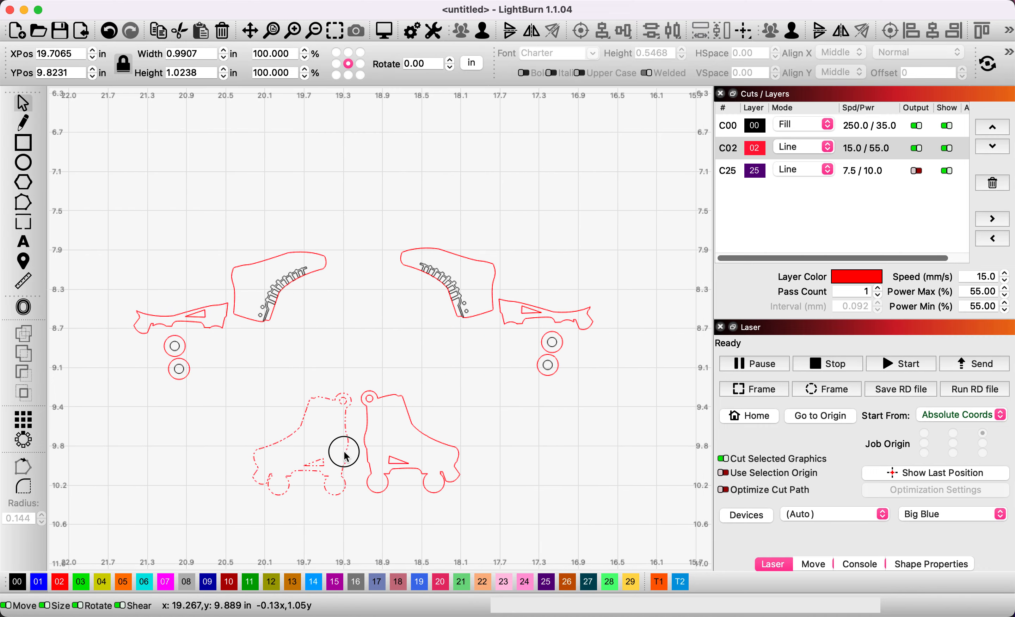
# Step: Nest the two boot pieces above the skate bases, the original at about X 19.48, Y 7.80 in and the mirrored one at about X 18.95, Y 8.14 in
pyautogui.moveTo(286, 267); pyautogui.dragTo(331, 223)
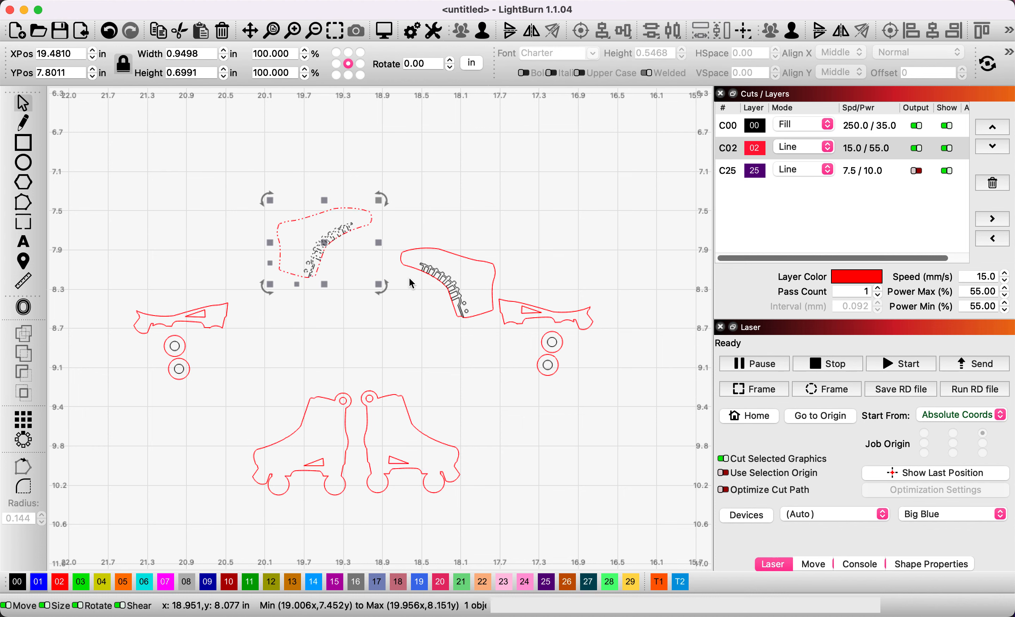
pyautogui.moveTo(448, 275); pyautogui.dragTo(377, 272)
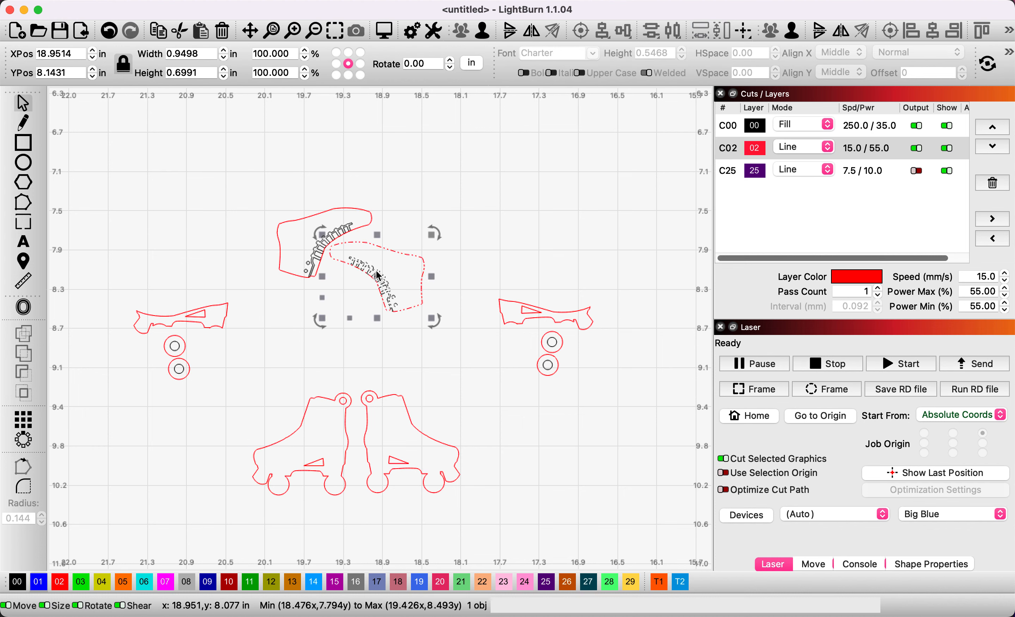
pyautogui.click(471, 345)
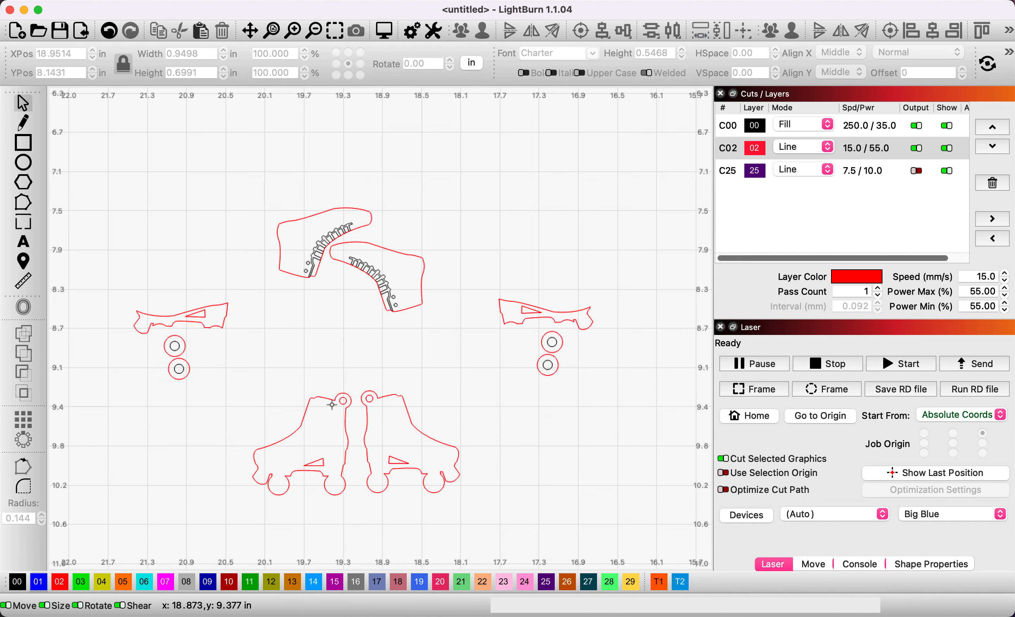
# Step: Delete the upside-down cupcake copy, keeping the upright cupcake and the two round pieces
pyautogui.moveTo(417, 316); pyautogui.dragTo(418, 156)
pyautogui.scroll(-3, 417, 155)
pyautogui.moveTo(448, 399); pyautogui.dragTo(351, 266)
pyautogui.scroll(3, 351, 269)
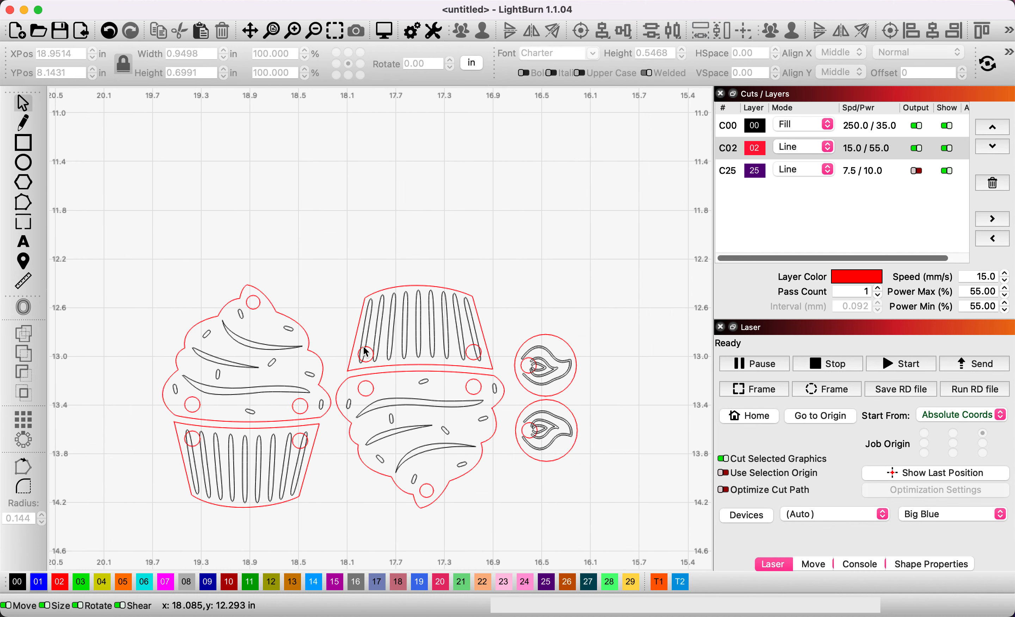
pyautogui.scroll(-3, 358, 291)
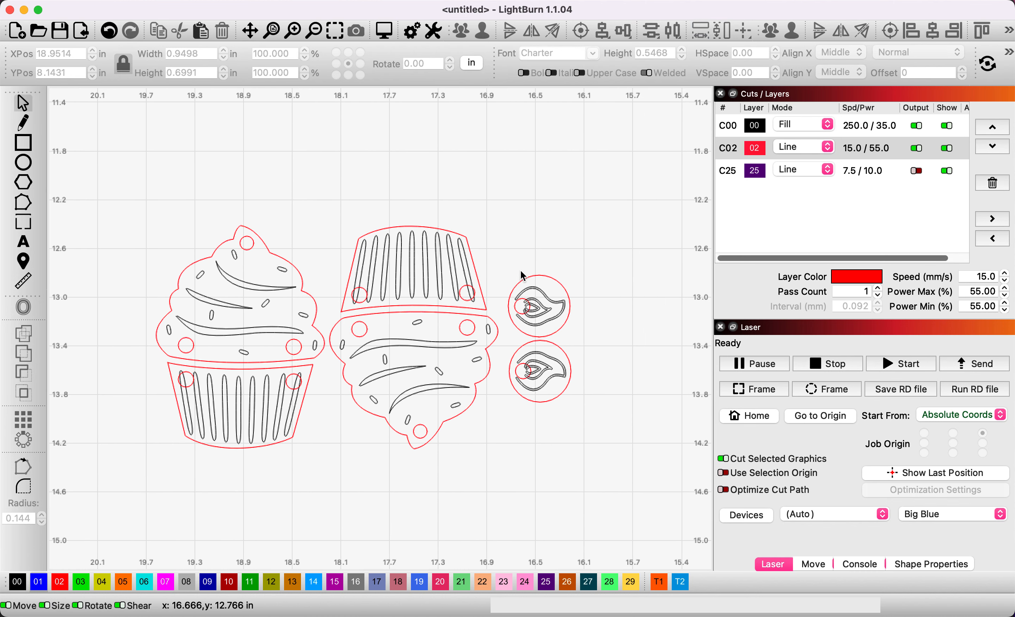
pyautogui.click(255, 245)
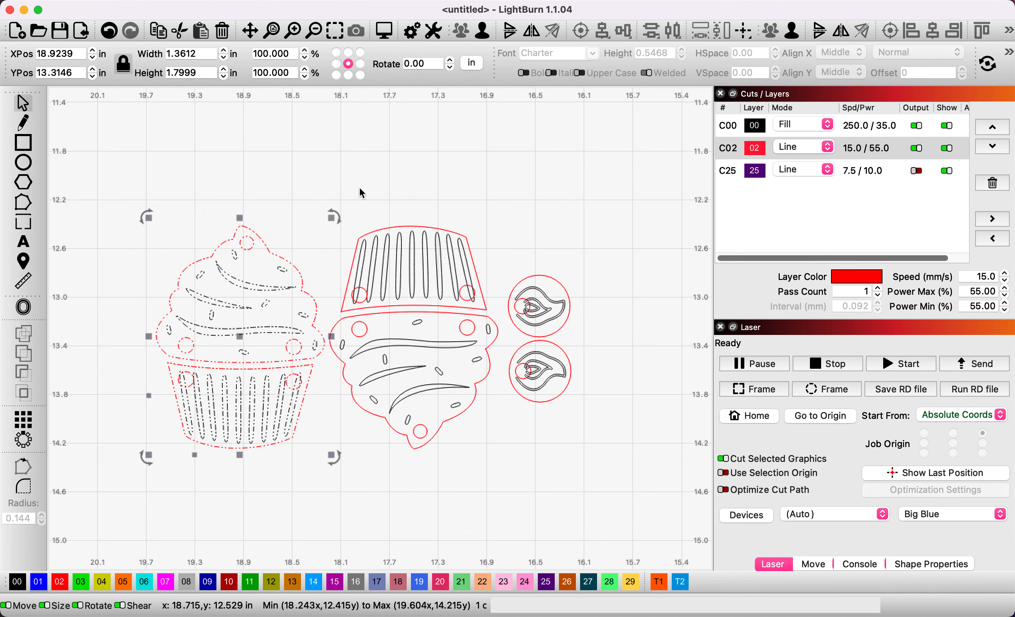
pyautogui.click(374, 174)
pyautogui.moveTo(332, 190); pyautogui.dragTo(502, 529)
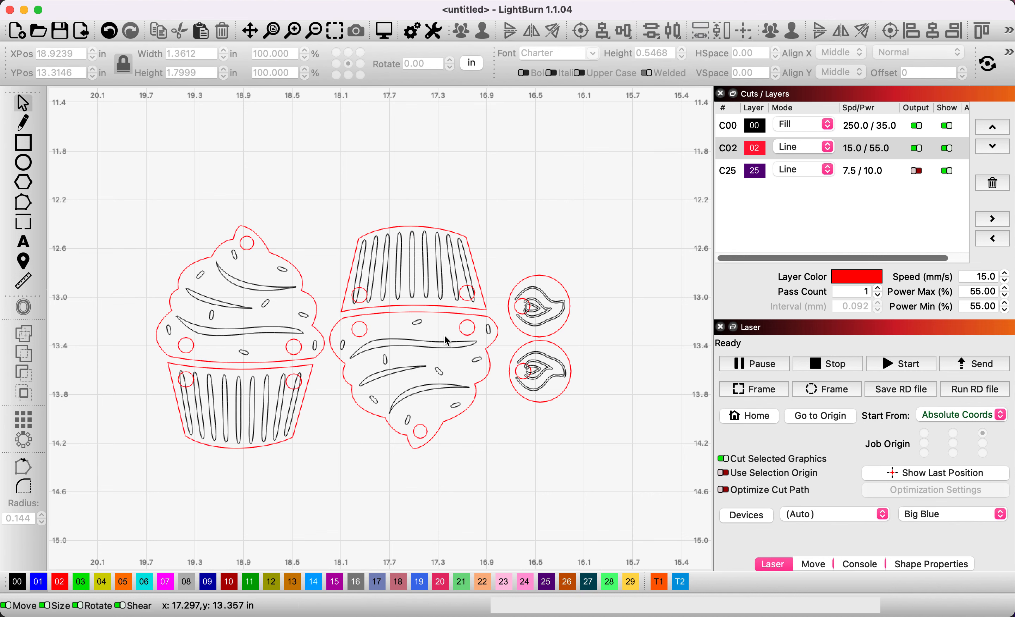
pyautogui.click(445, 350)
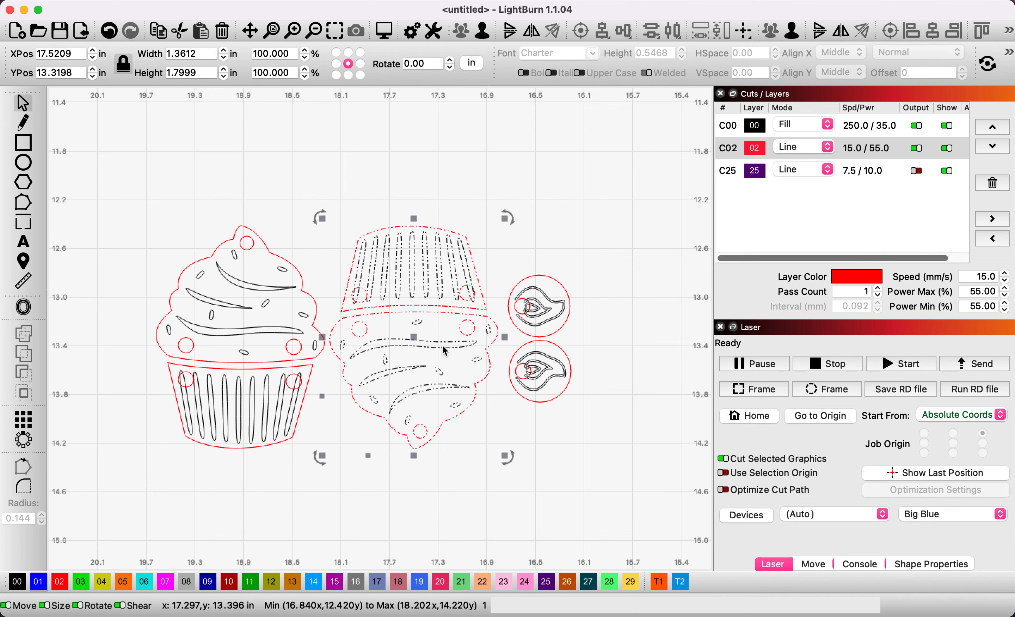
pyautogui.press('Delete')
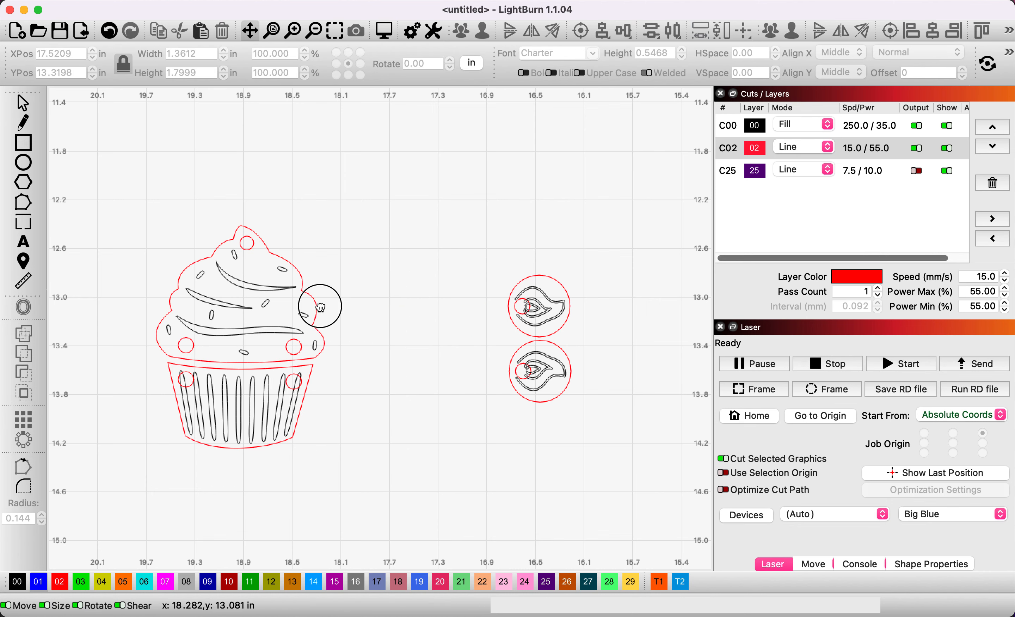
# Step: Ungroup the remaining cupcake and its frosting piece so that the frosting's hanging hole can be selected on its own
pyautogui.moveTo(320, 306); pyautogui.dragTo(426, 266)
pyautogui.scroll(3, 361, 285)
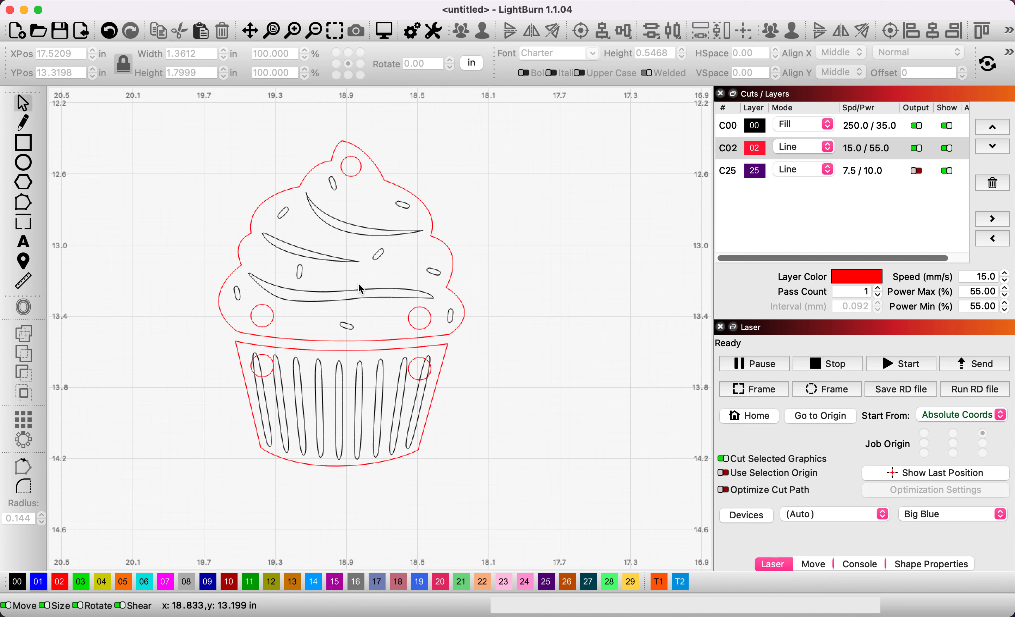
pyautogui.scroll(1, 358, 283)
pyautogui.click(359, 163)
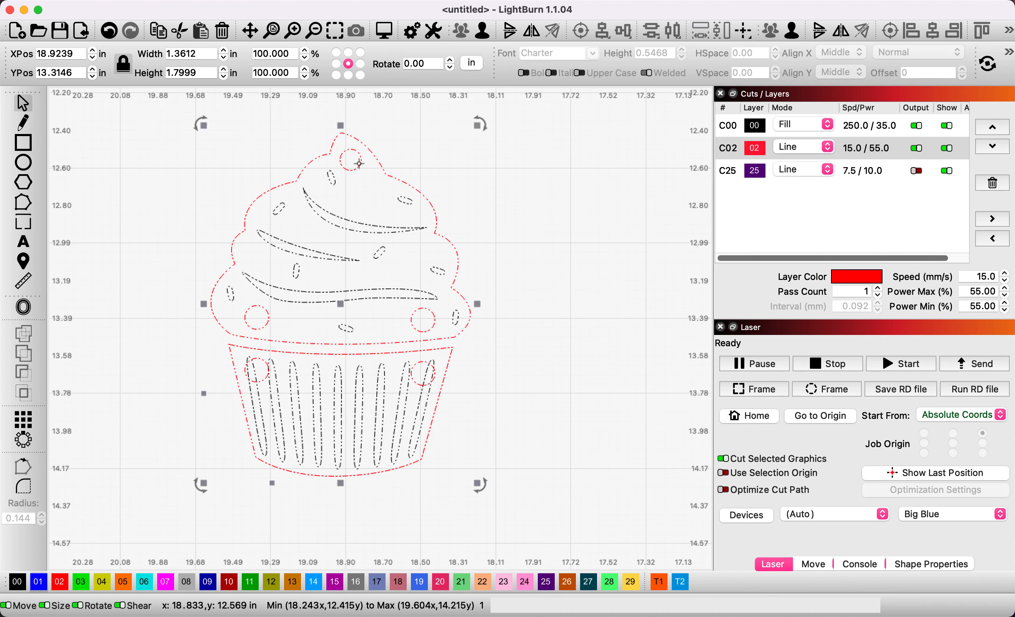
pyautogui.rightClick(359, 165)
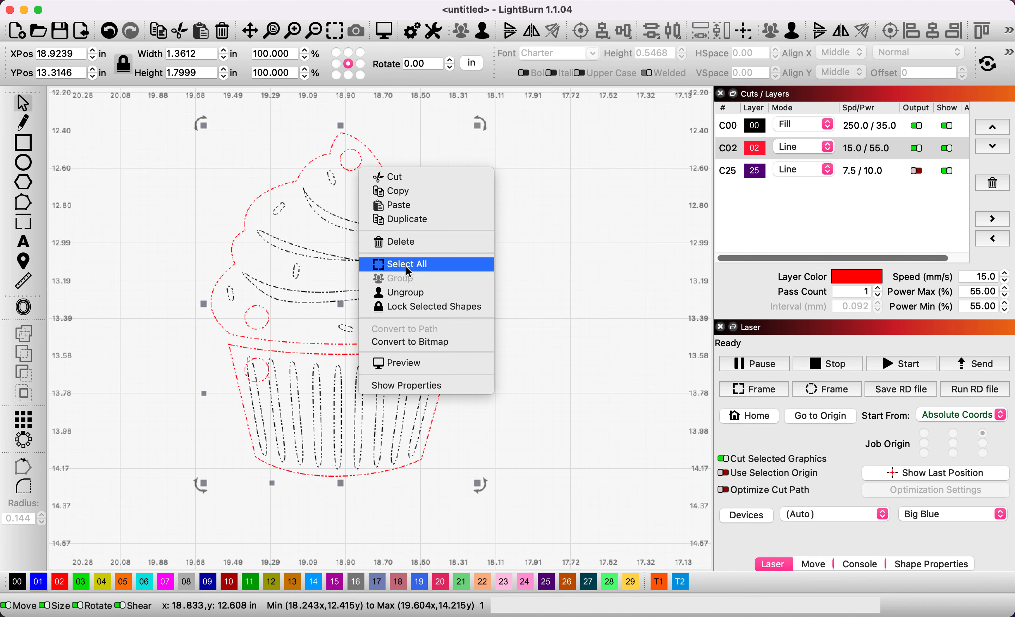
pyautogui.click(403, 292)
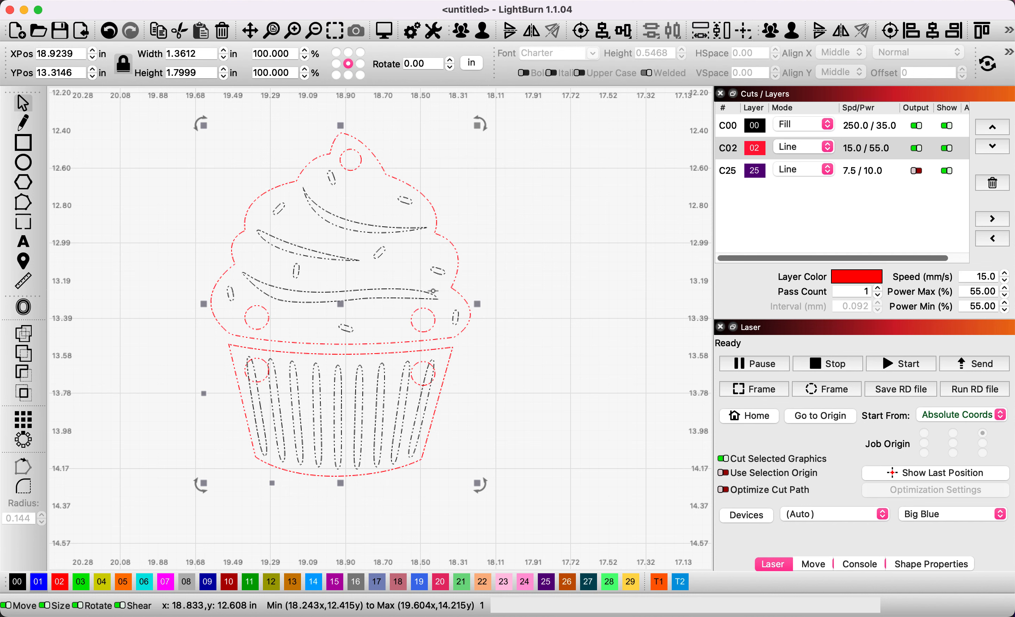
pyautogui.click(524, 249)
pyautogui.click(357, 169)
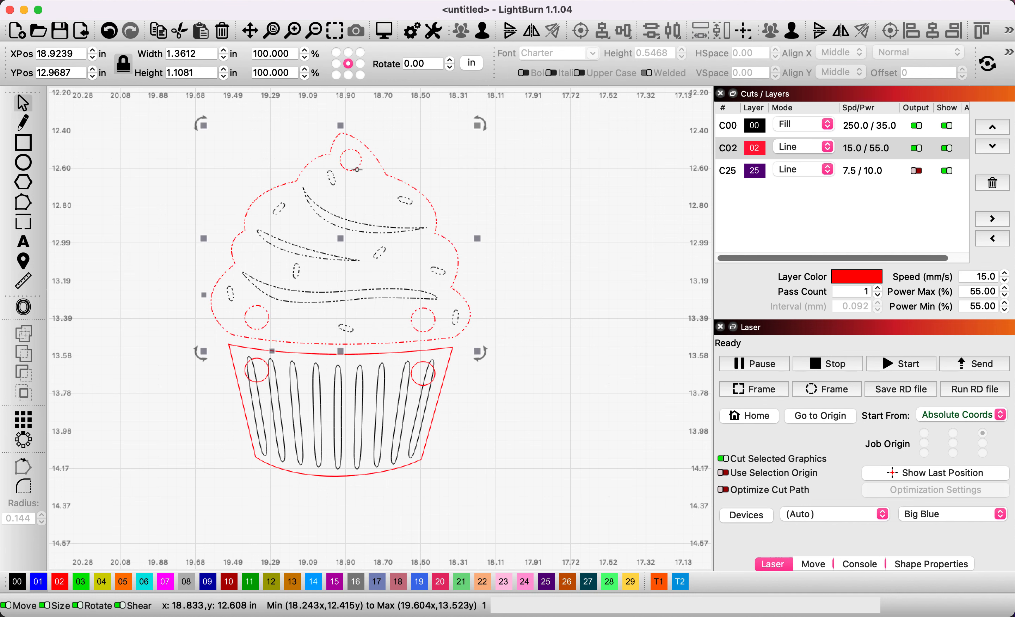
pyautogui.rightClick(357, 170)
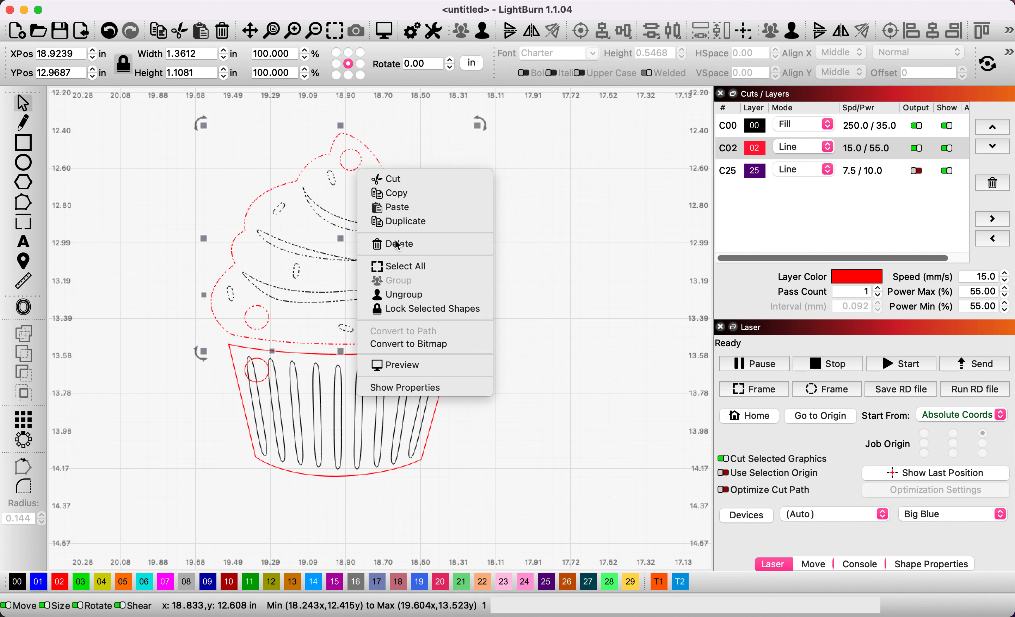
pyautogui.click(403, 294)
pyautogui.click(529, 252)
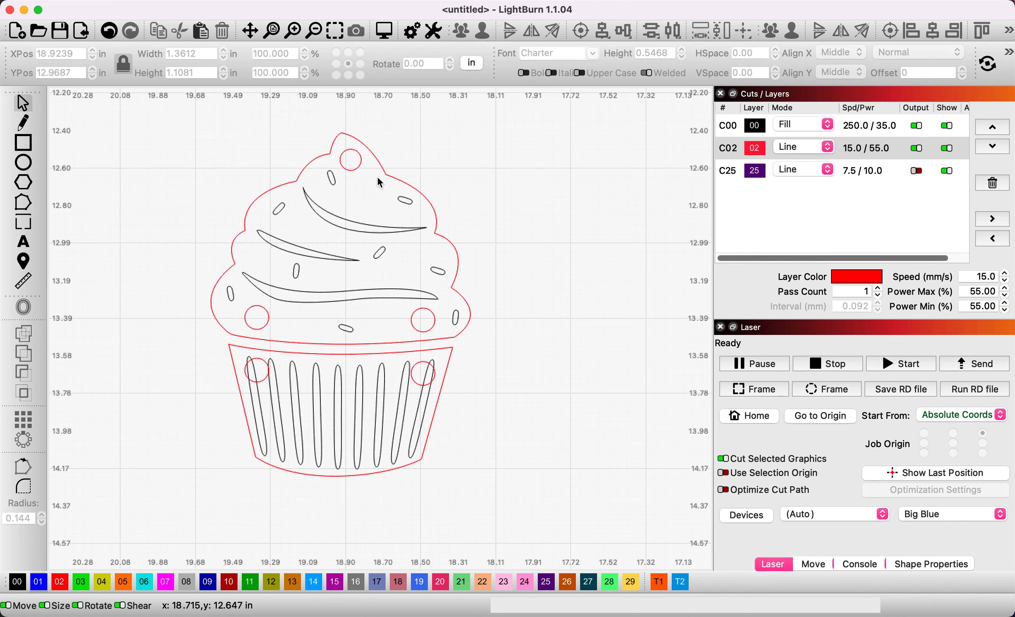
# Step: Select the hanging hole at the tip of the frosting and check its size
pyautogui.click(359, 165)
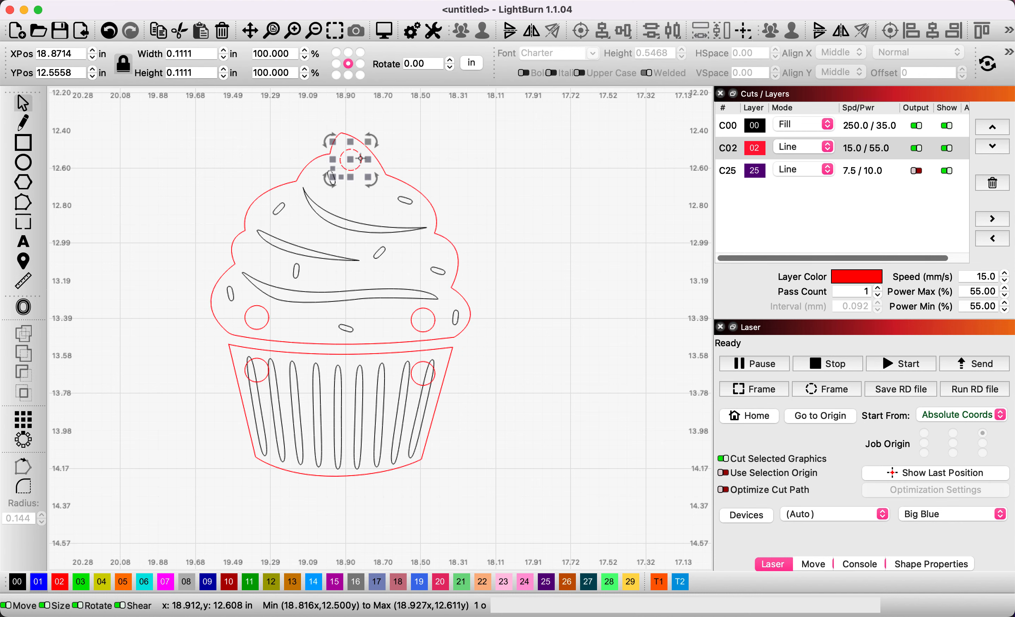
pyautogui.scroll(2, 353, 160)
pyautogui.press('space')
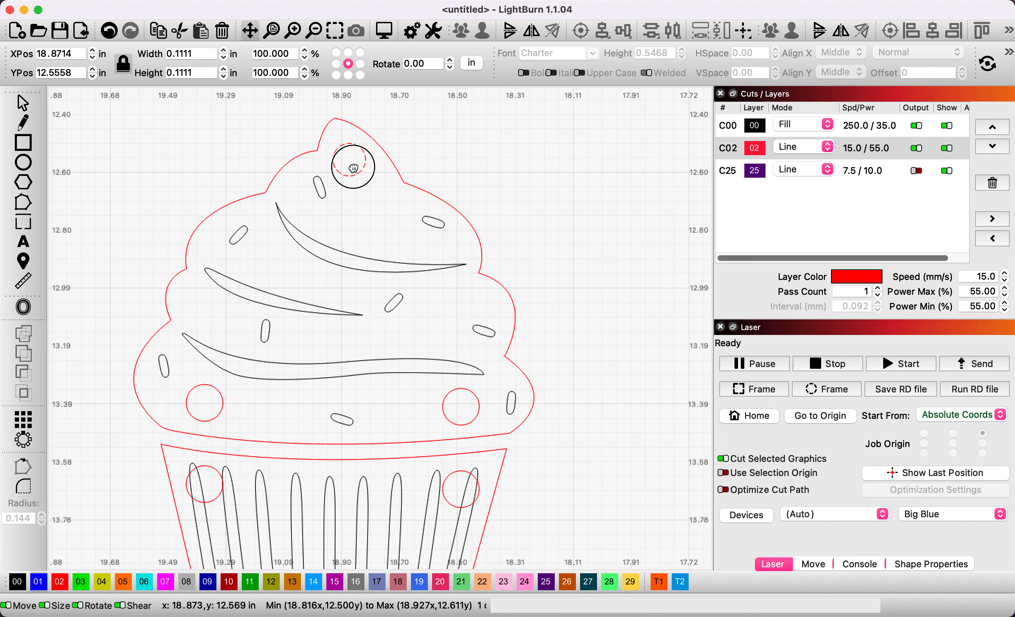
pyautogui.moveTo(352, 160); pyautogui.dragTo(358, 224)
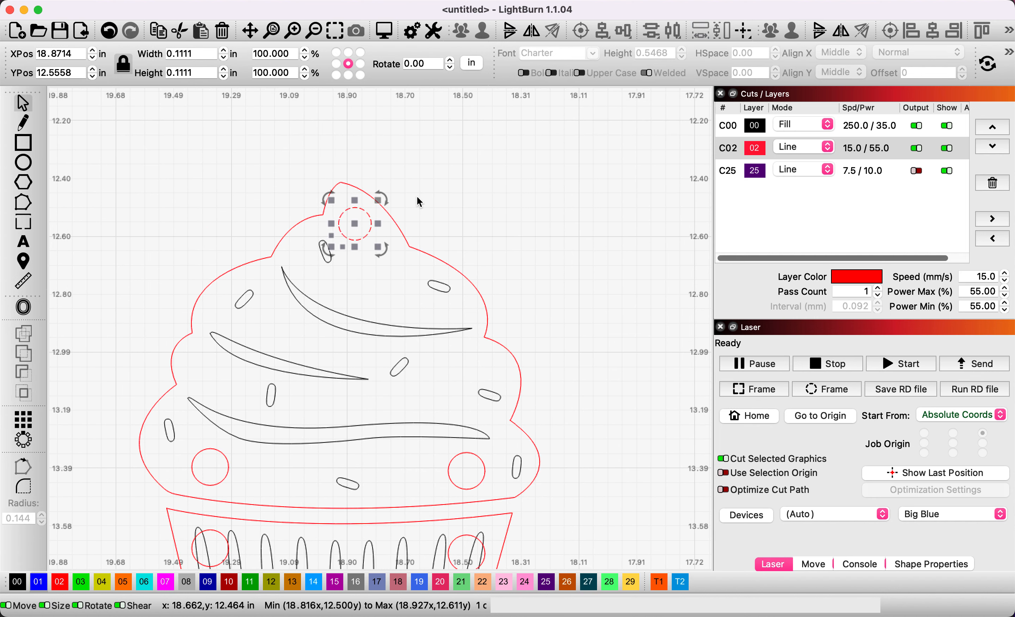
pyautogui.scroll(-3, 417, 197)
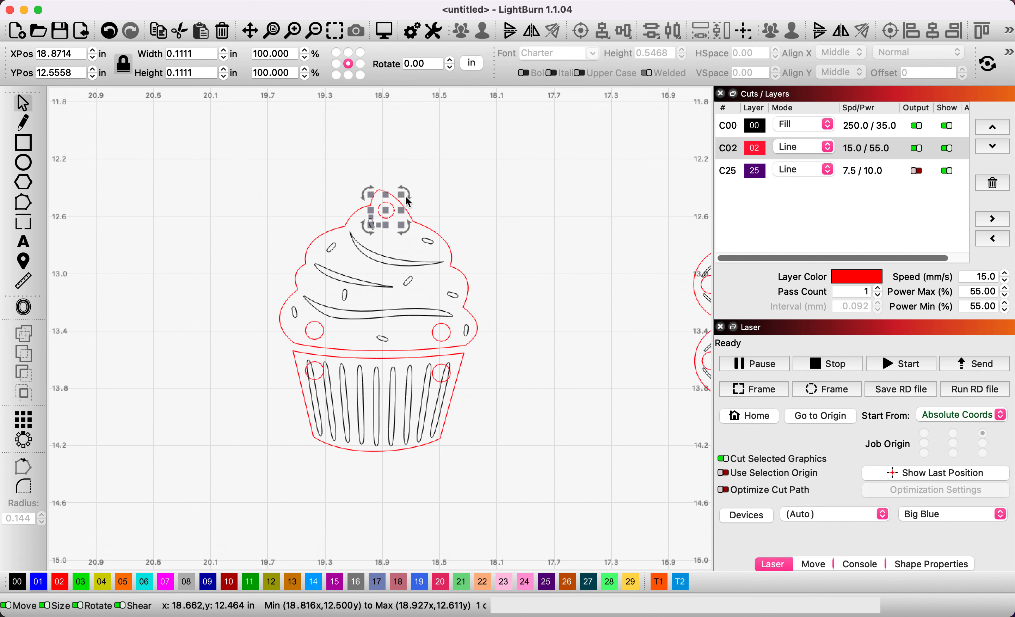
# Step: Select the whole cupcake and scale it proportionally to a height of 1 in
pyautogui.moveTo(229, 164); pyautogui.dragTo(532, 500)
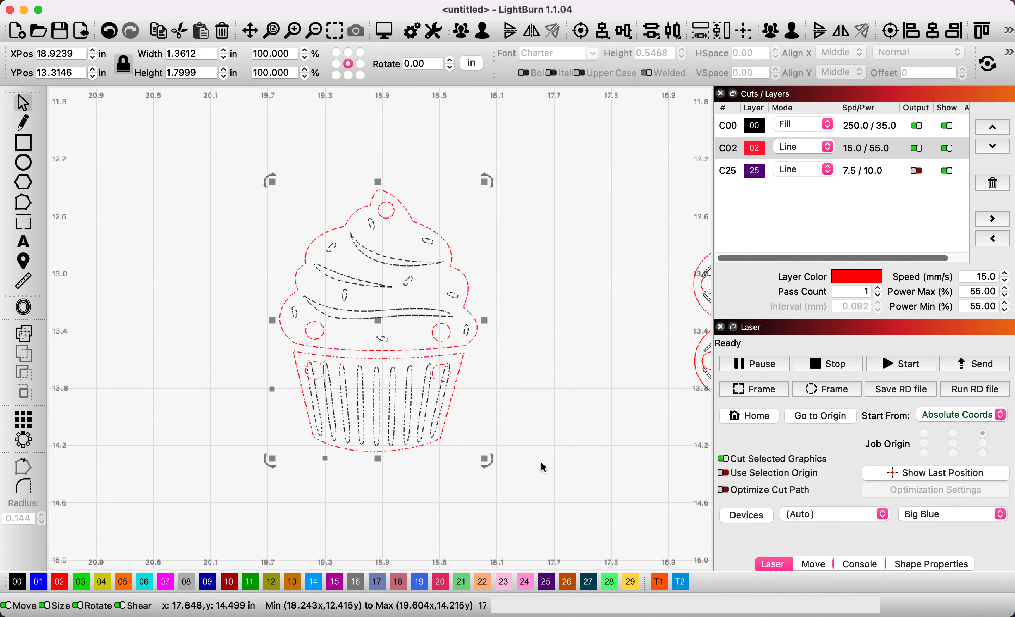
pyautogui.press('space')
pyautogui.moveTo(544, 419); pyautogui.dragTo(430, 401)
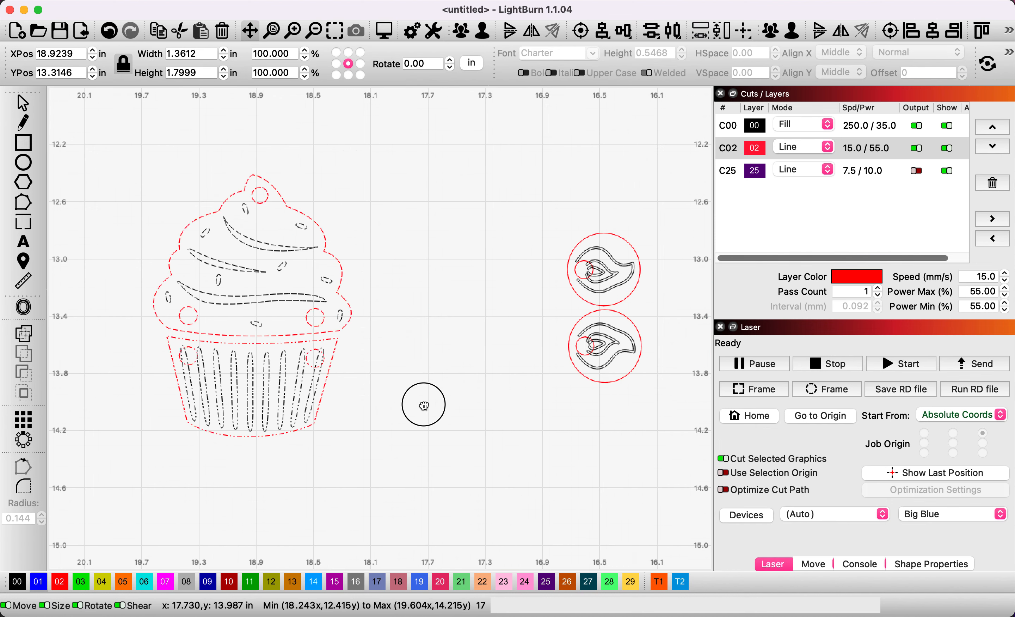
pyautogui.press('space')
pyautogui.moveTo(362, 373); pyautogui.dragTo(476, 381)
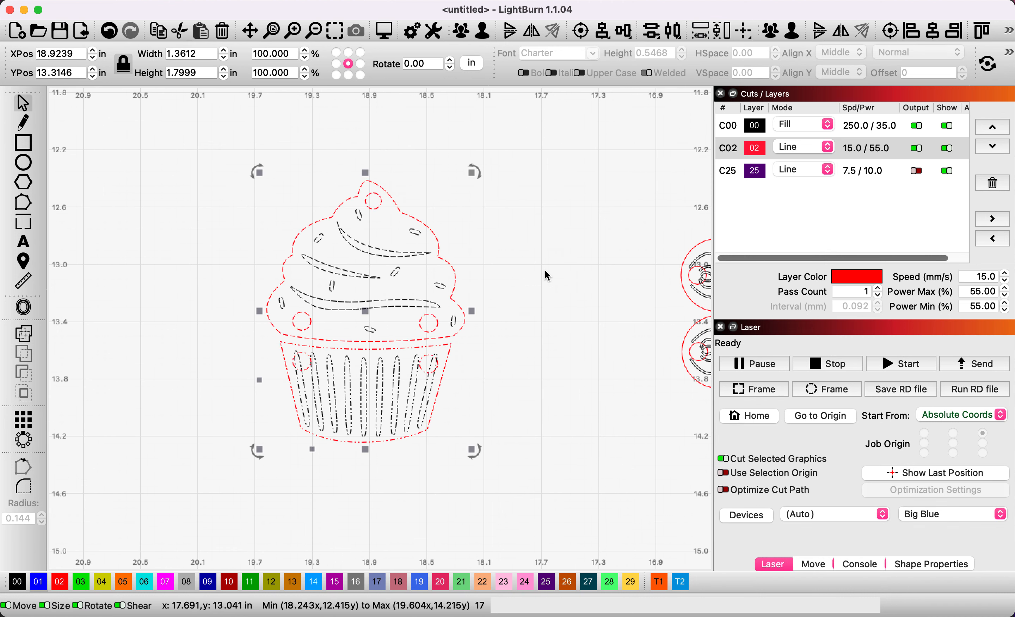
pyautogui.click(190, 73)
pyautogui.write('1')
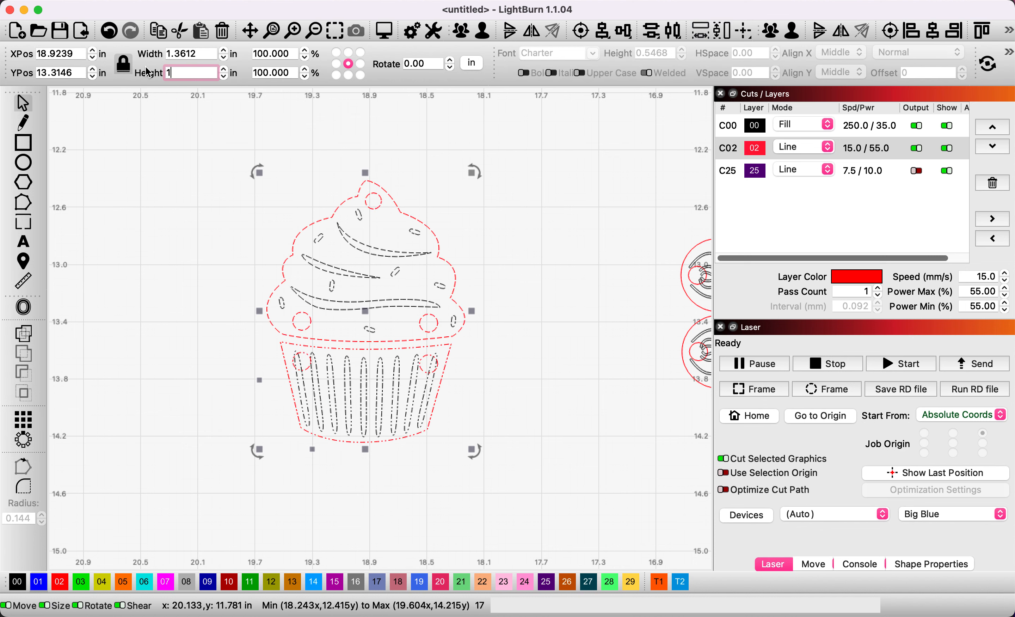
pyautogui.press('Return')
pyautogui.click(466, 293)
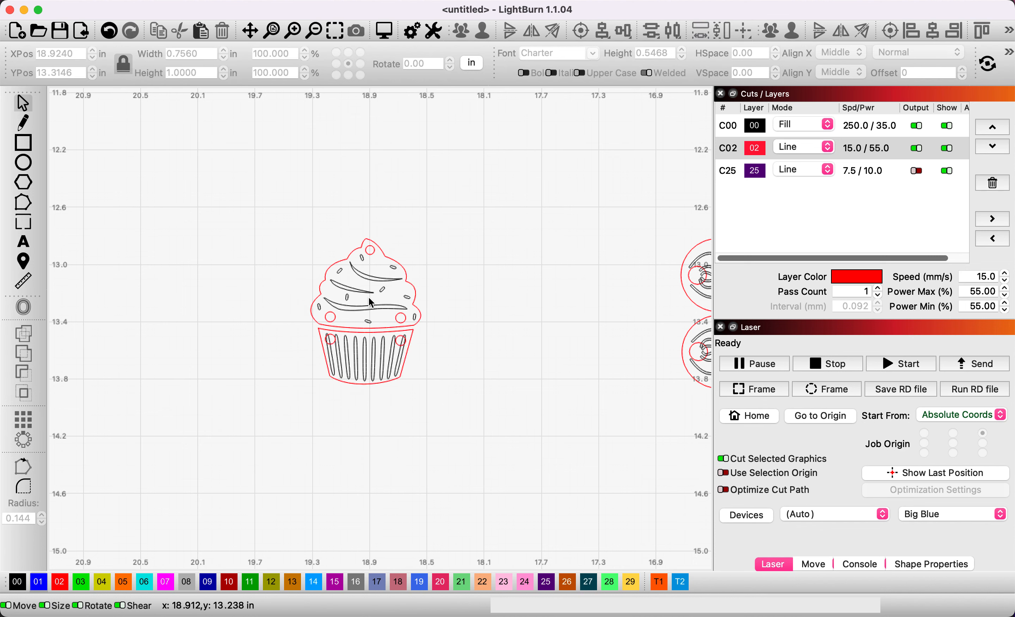
# Step: Resize the hanging hole at the frosting's tip to a height of 0.07 in, keeping it circular
pyautogui.scroll(5, 369, 297)
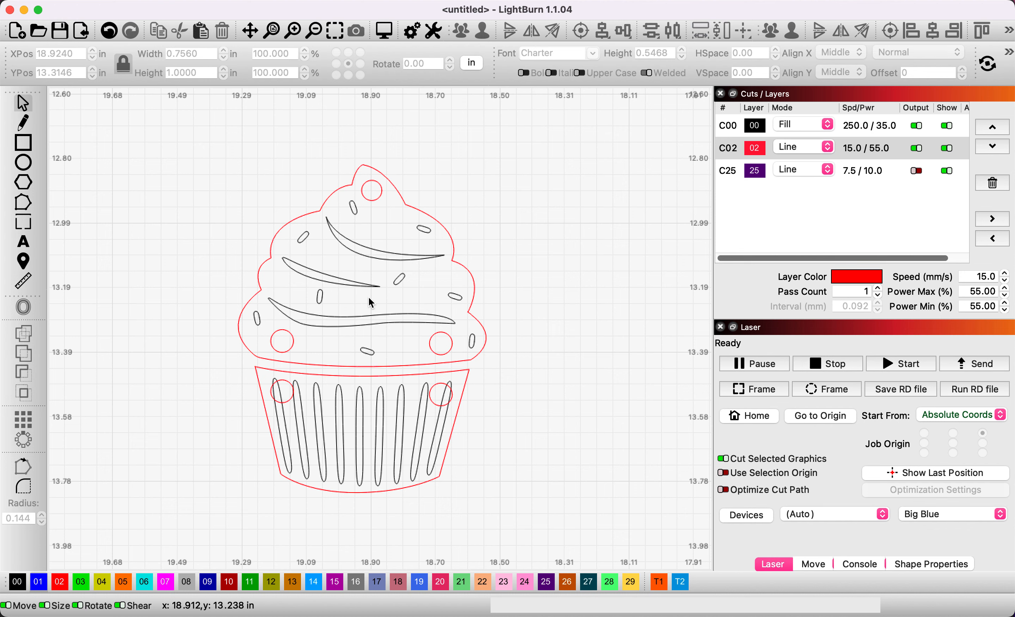
pyautogui.click(380, 197)
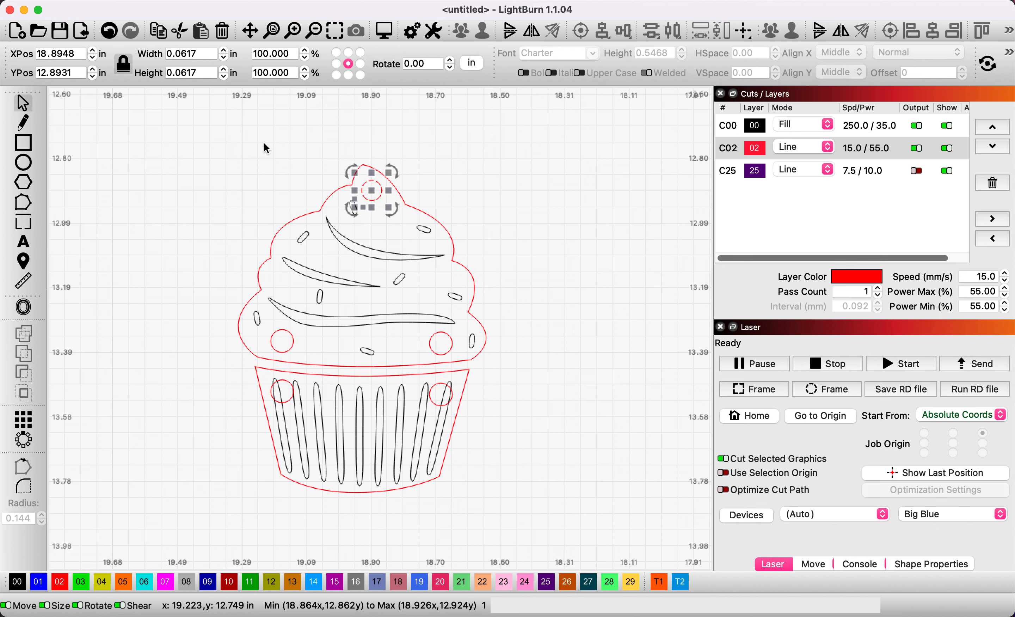
pyautogui.click(206, 75)
pyautogui.moveTo(207, 74); pyautogui.dragTo(156, 71)
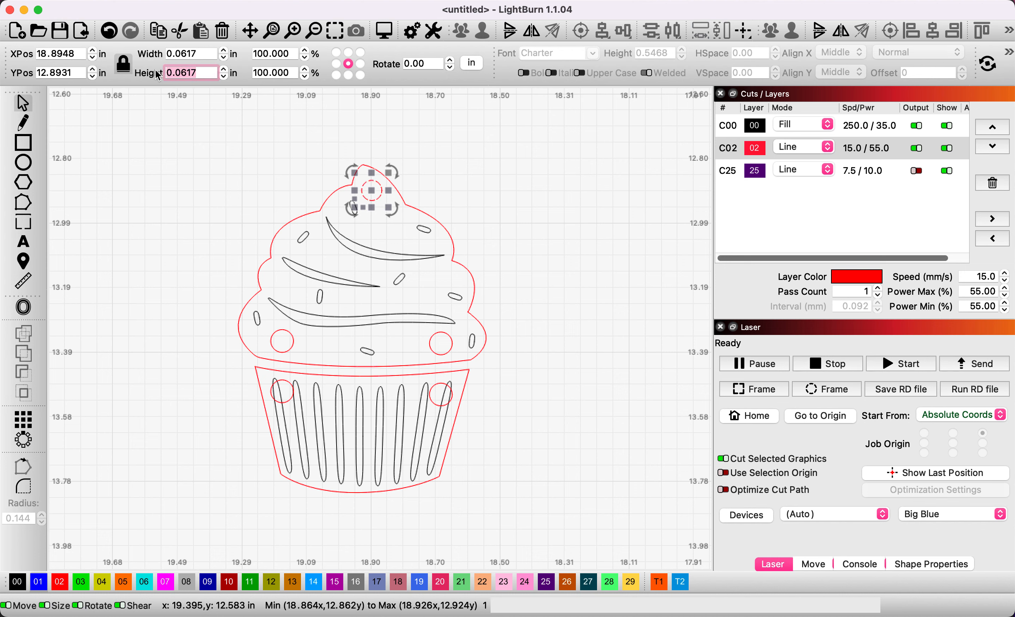
pyautogui.write('.07')
pyautogui.press('Return')
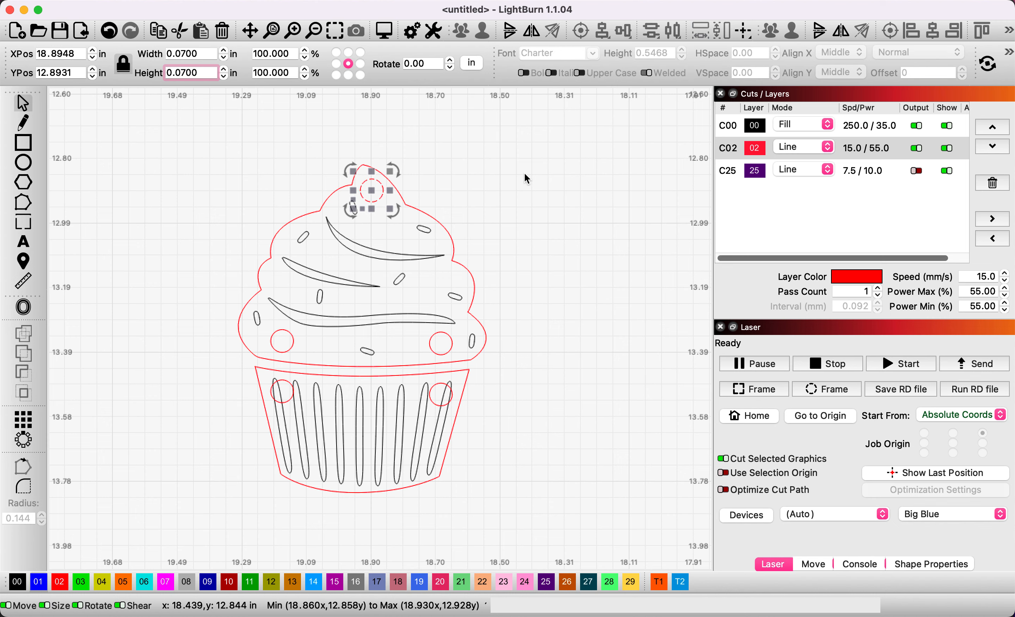
# Step: Move the frosting's hanging hole slightly down, away from the tip's edge, to about X 18.89 in, Y 12.91 in
pyautogui.click(379, 218)
pyautogui.scroll(5, 379, 218)
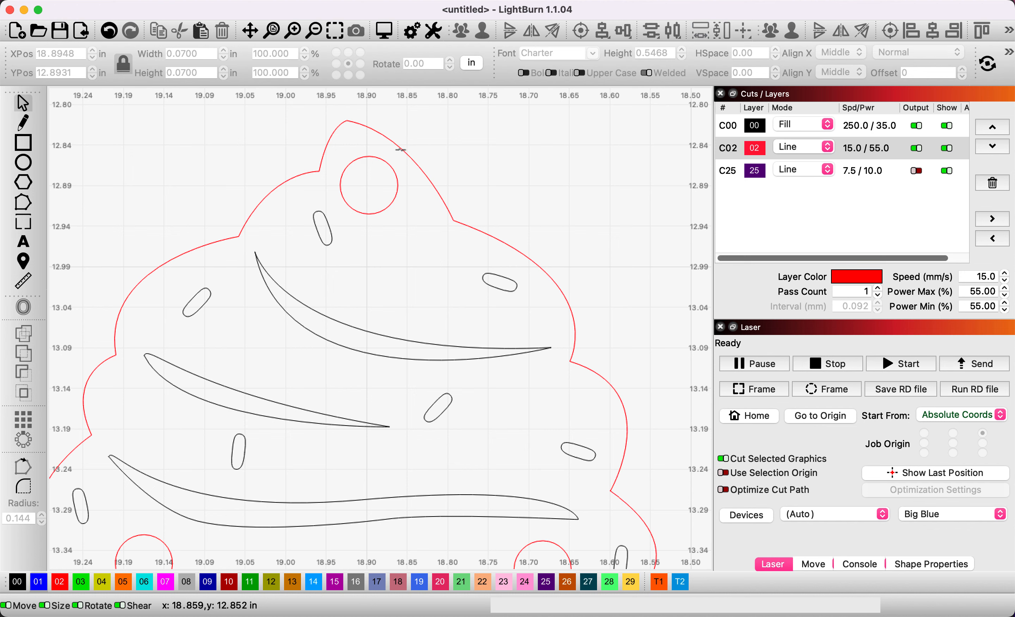
pyautogui.click(387, 162)
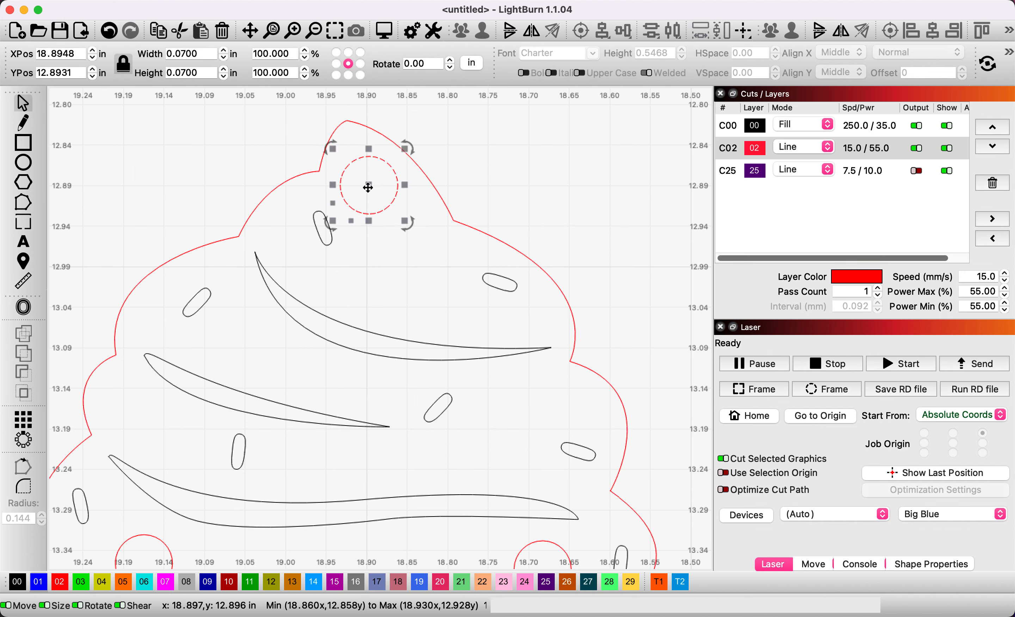
pyautogui.moveTo(368, 187); pyautogui.dragTo(370, 199)
pyautogui.scroll(-3, 370, 199)
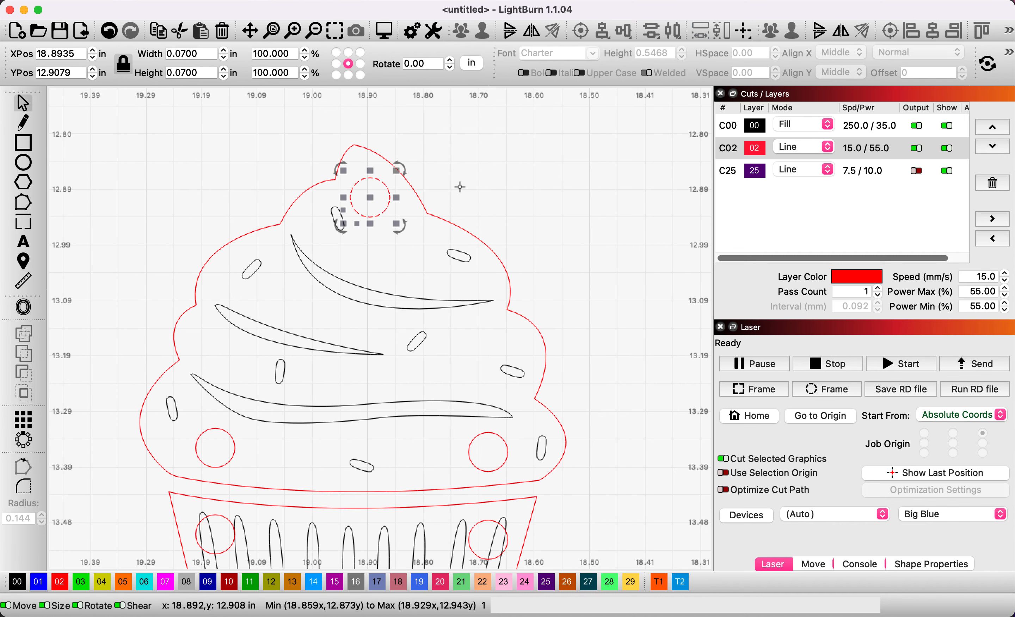
pyautogui.click(486, 183)
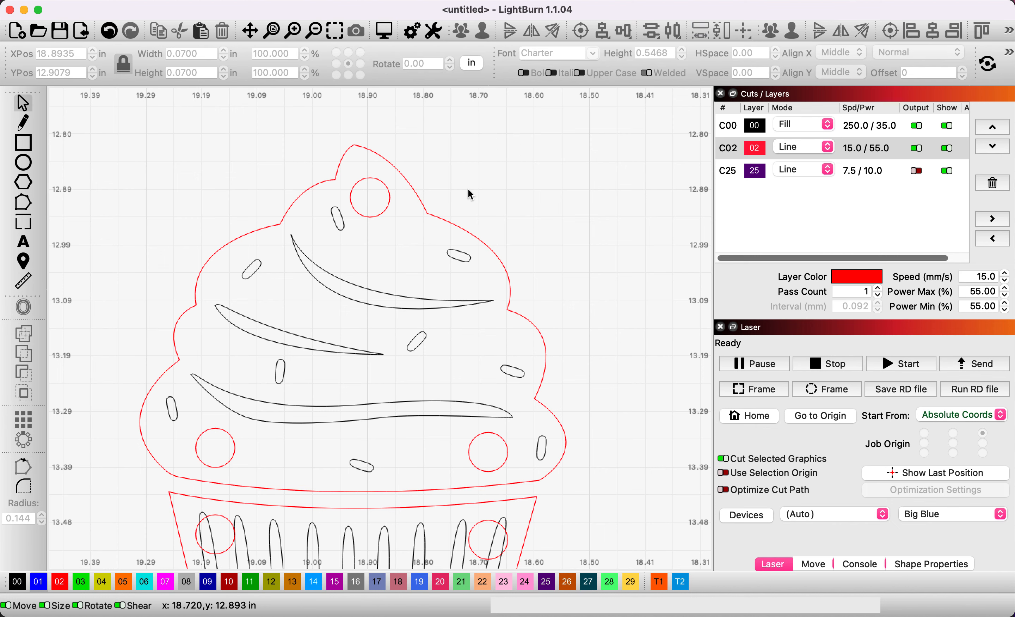
# Step: Select the frosting's lower-left connecting hole and try to set its height to 0.07 in
pyautogui.scroll(-2, 451, 256)
pyautogui.moveTo(424, 341); pyautogui.dragTo(436, 263)
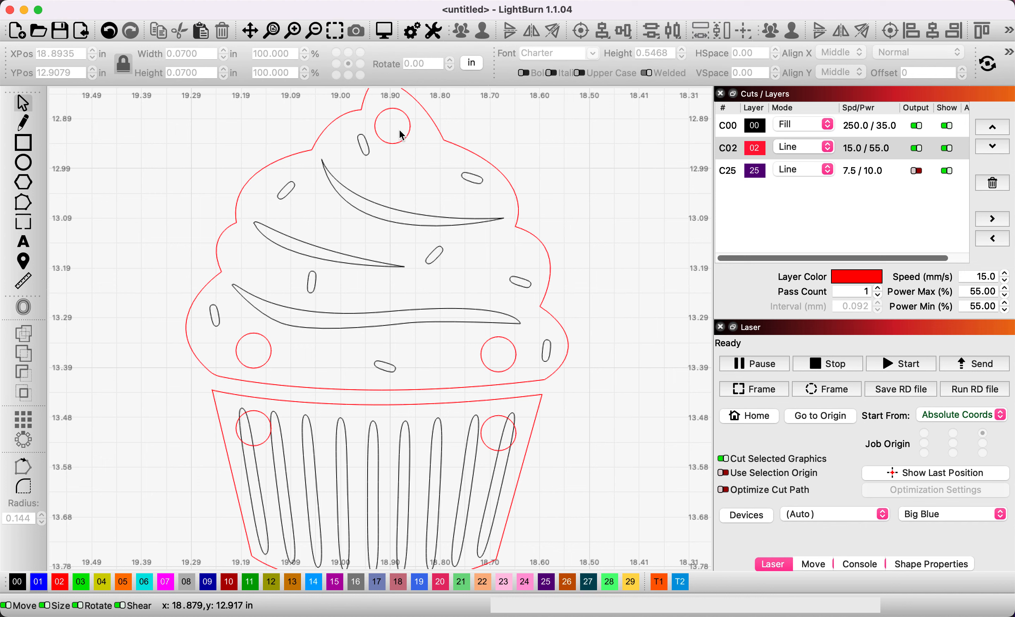
pyautogui.click(271, 351)
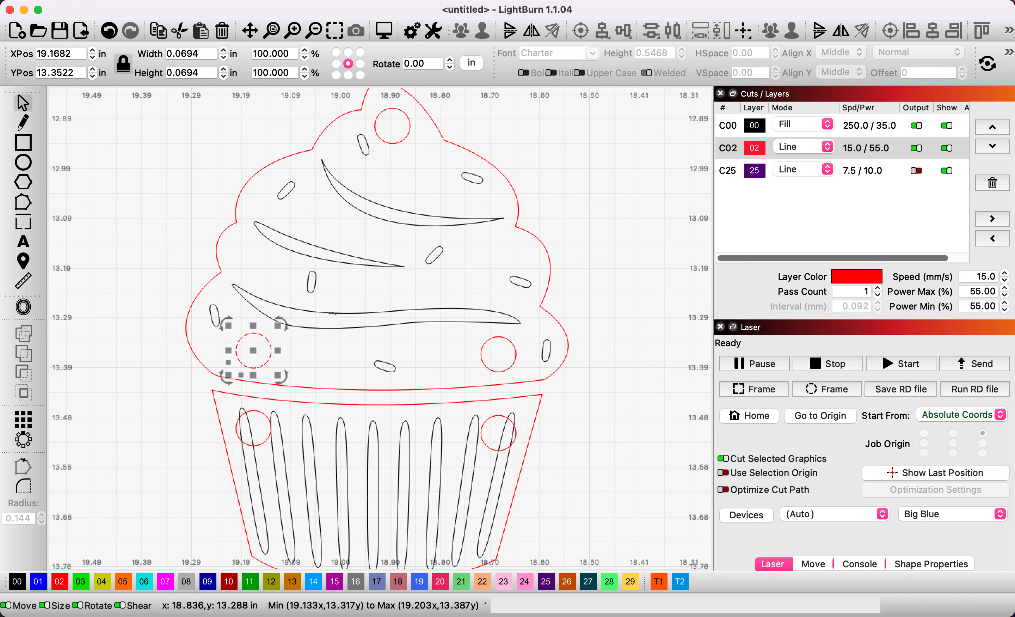
pyautogui.doubleClick(206, 73)
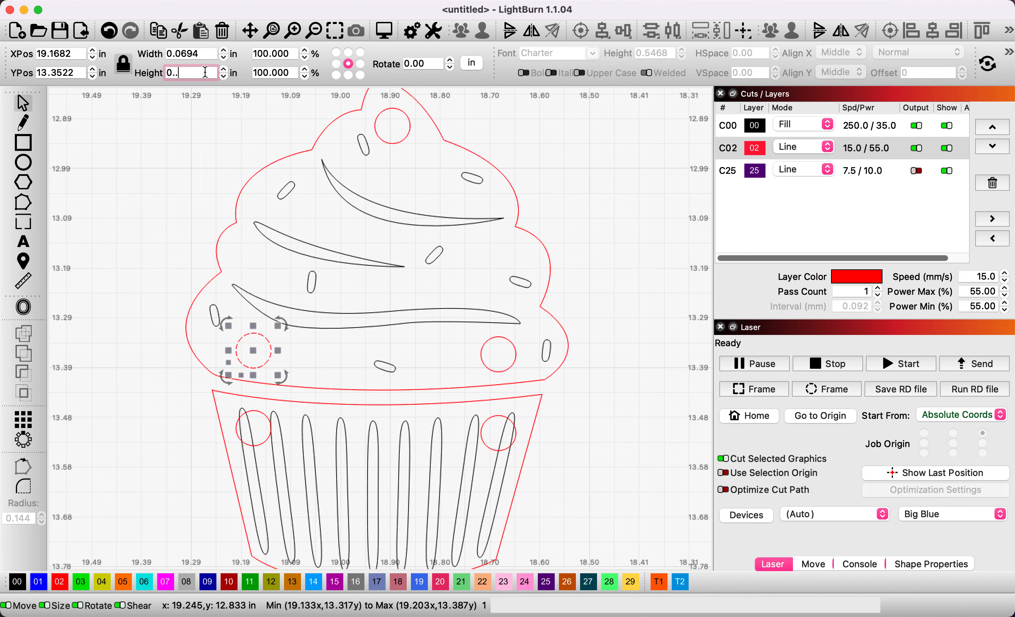
pyautogui.click(184, 170)
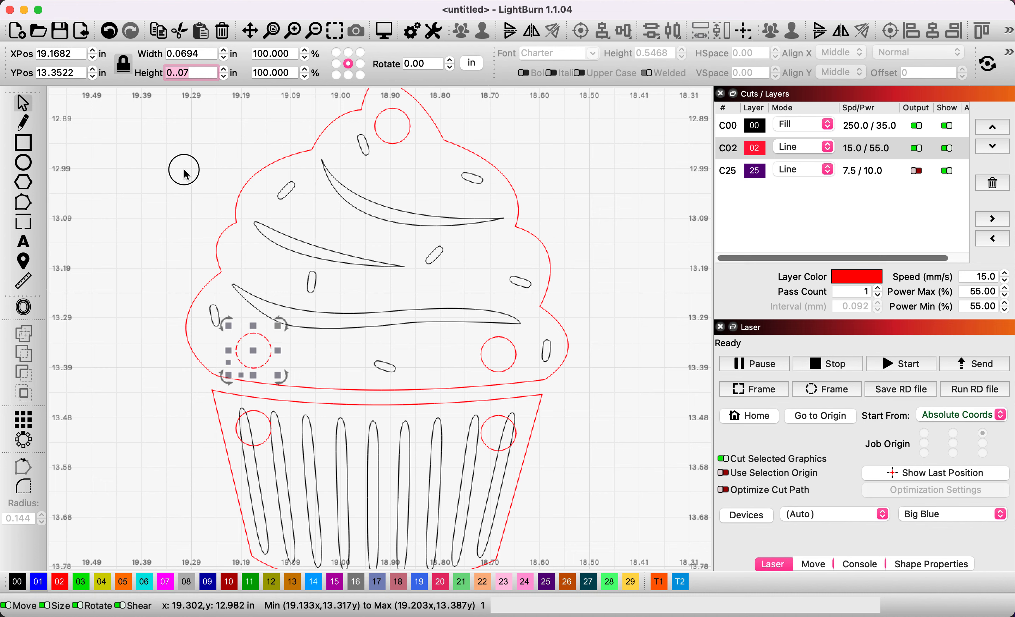
# Step: Resize the frosting's lower-left connecting hole to a height of 0.07 in, keeping it circular
pyautogui.click(239, 350)
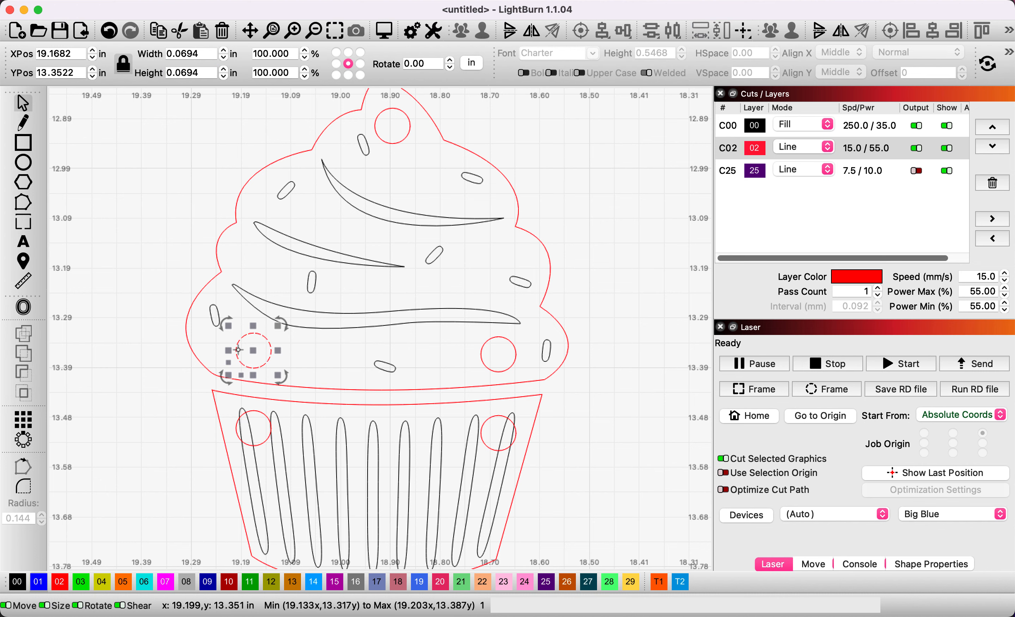
pyautogui.moveTo(204, 73); pyautogui.dragTo(137, 73)
pyautogui.write('.07')
pyautogui.press('Return')
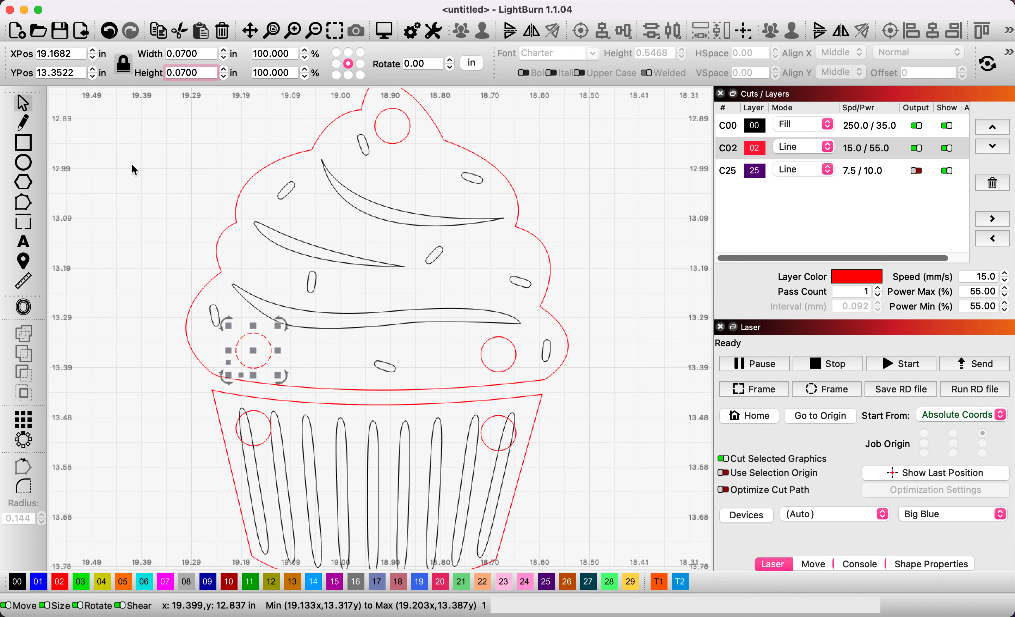
pyautogui.click(136, 197)
pyautogui.click(248, 336)
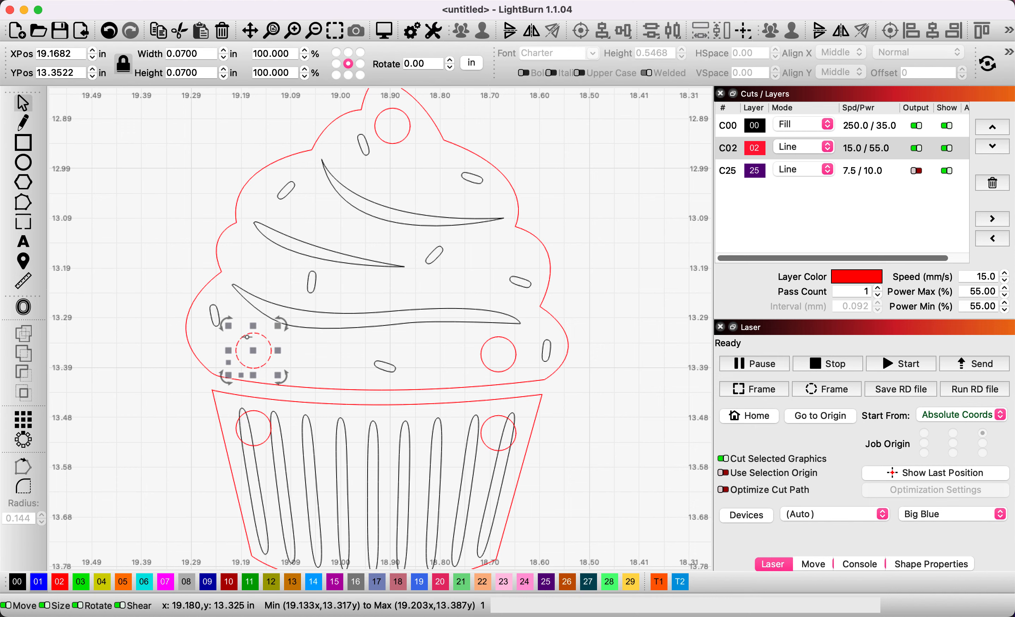
pyautogui.scroll(2, 247, 338)
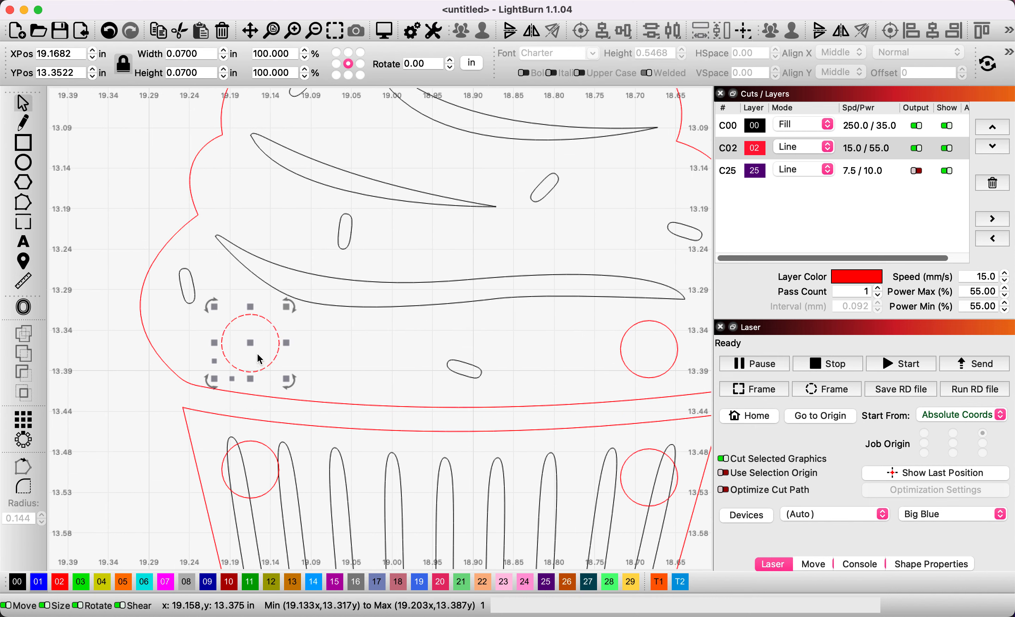
pyautogui.click(306, 381)
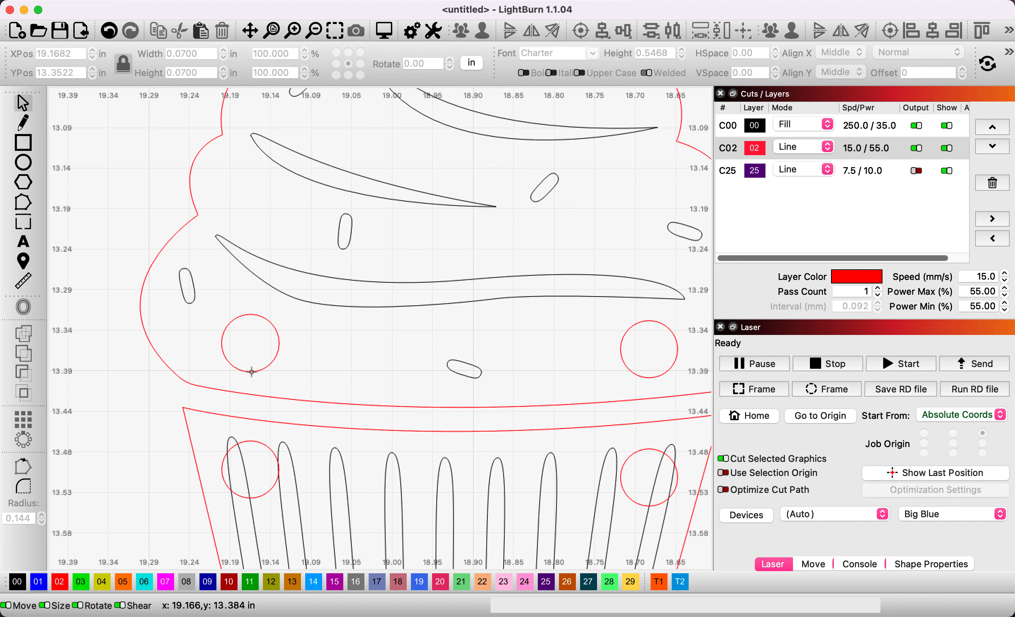
# Step: Select the frosting's lower-right connecting hole and try to set its height to 0.07 in
pyautogui.scroll(-2, 382, 380)
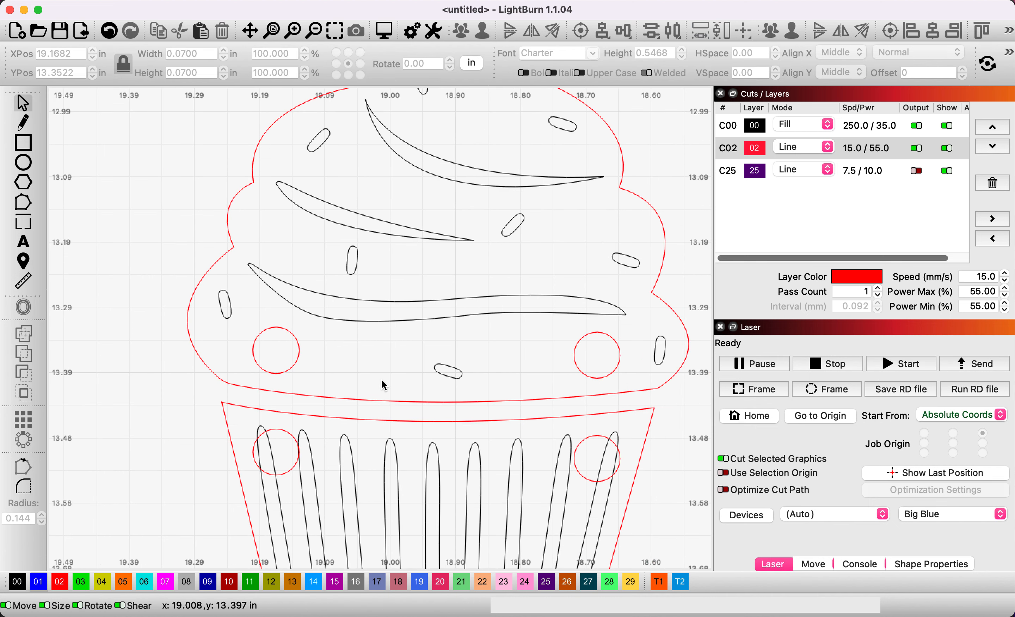
pyautogui.scroll(-2, 503, 383)
pyautogui.moveTo(503, 383); pyautogui.dragTo(415, 328)
pyautogui.click(496, 340)
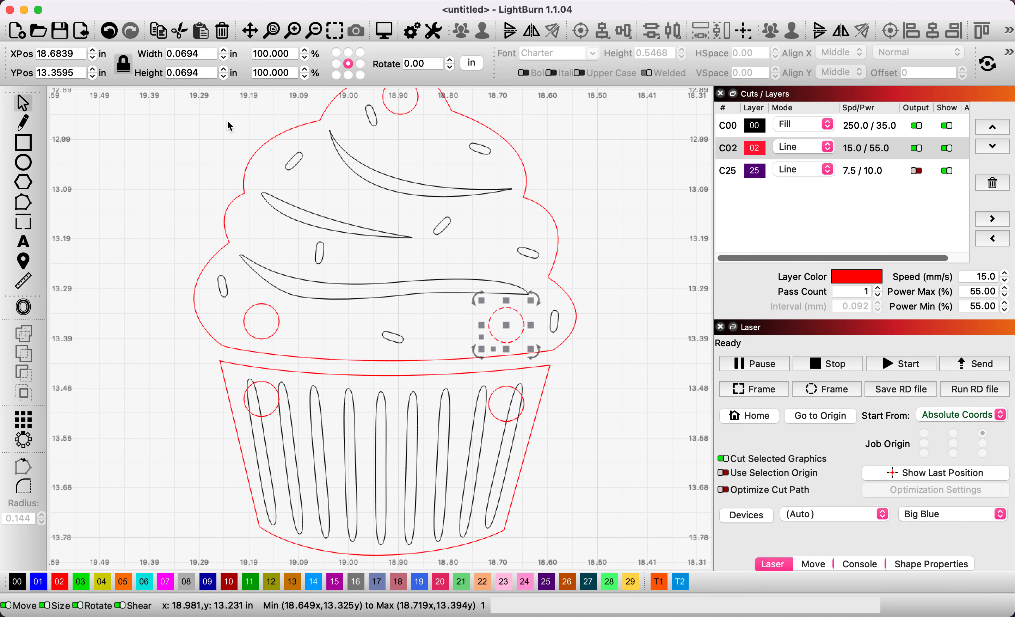
pyautogui.doubleClick(205, 74)
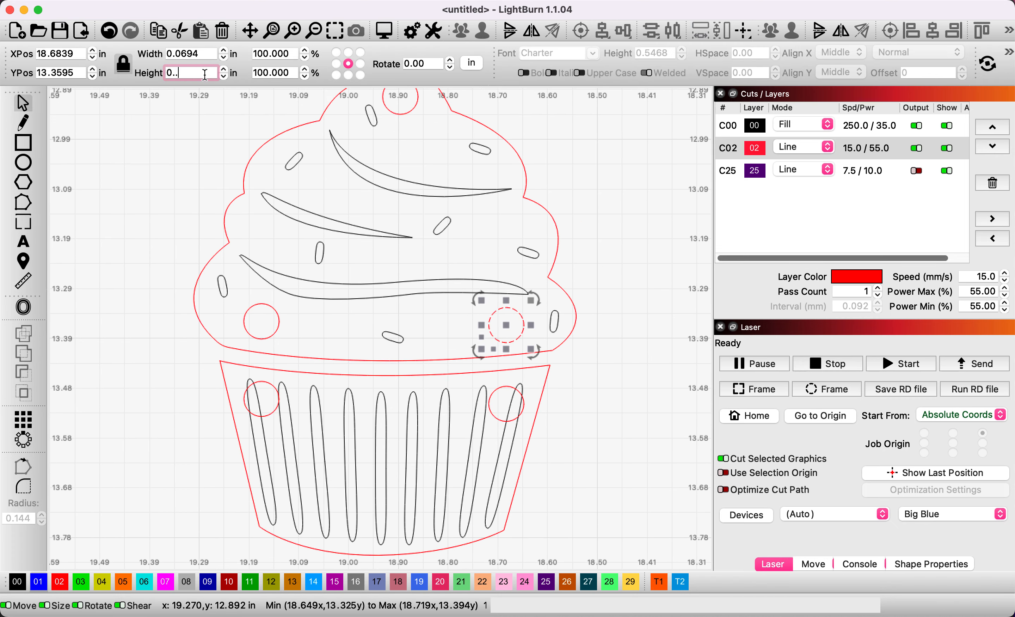
pyautogui.write('.07')
pyautogui.click(148, 200)
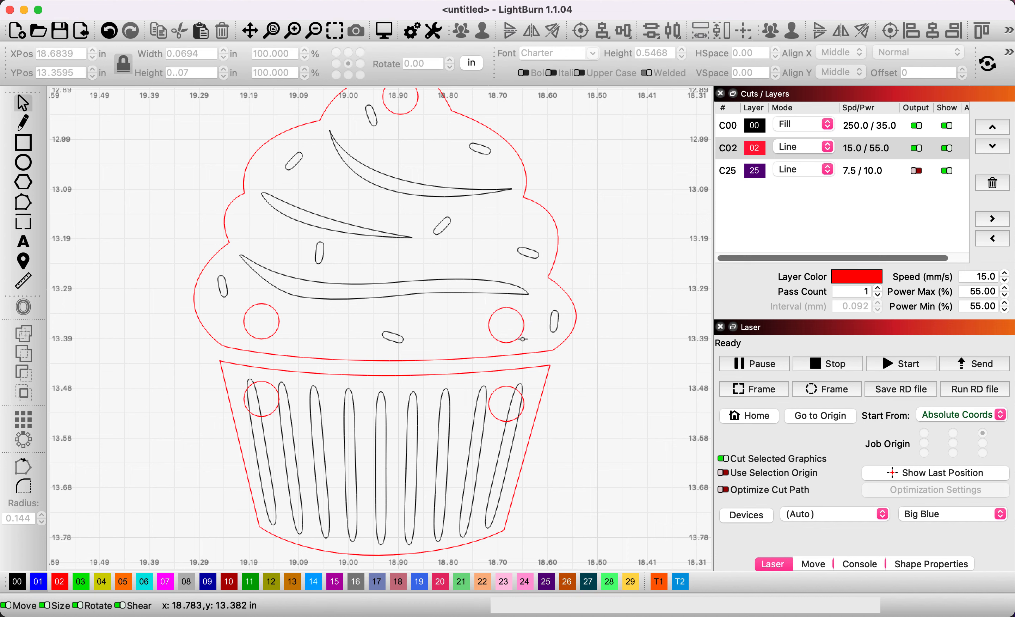
# Step: Select both lower connecting holes of the frosting and level them with Align H-Center
pyautogui.click(489, 331)
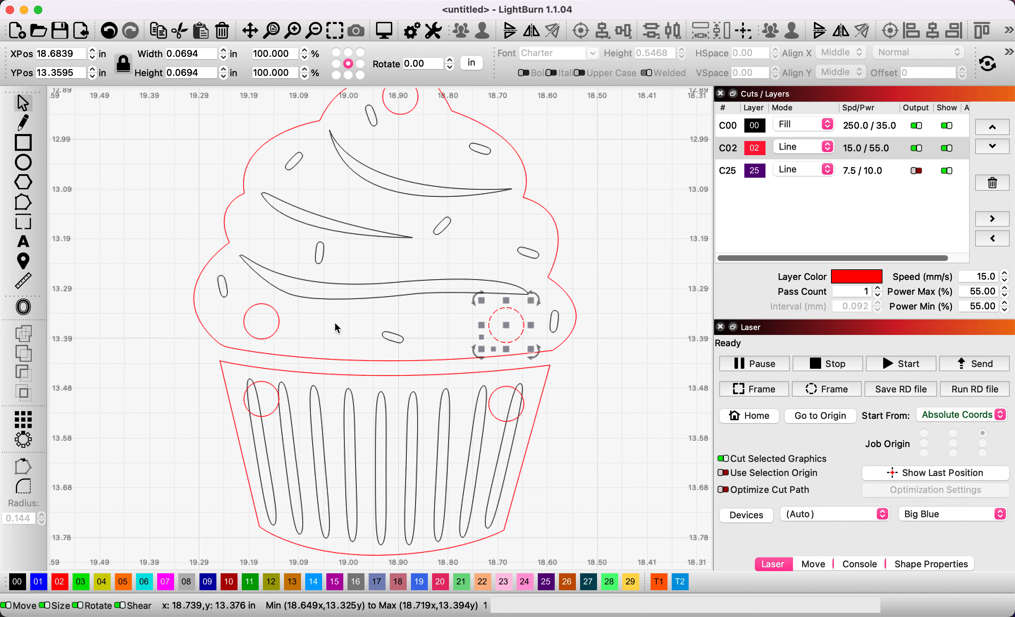
pyautogui.keyDown('shift'); pyautogui.click(279, 323); pyautogui.keyUp('shift')
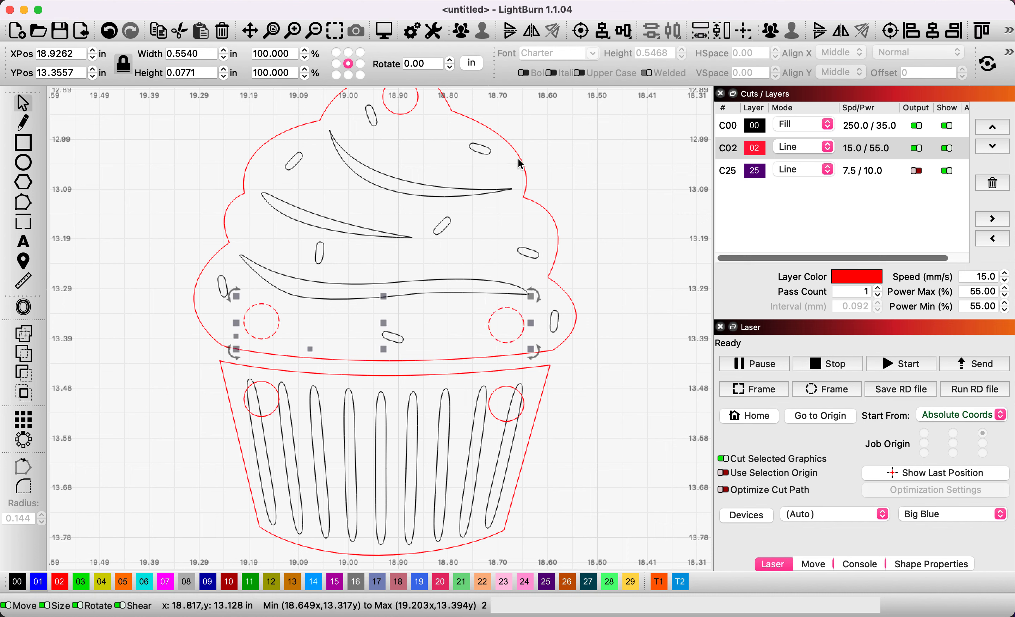
pyautogui.click(626, 36)
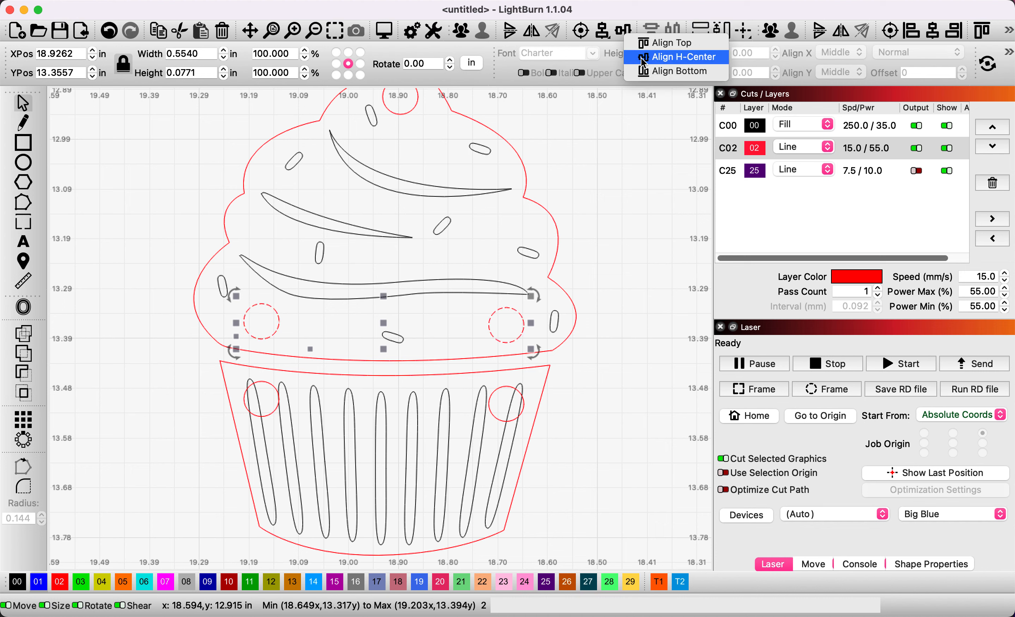
pyautogui.click(661, 59)
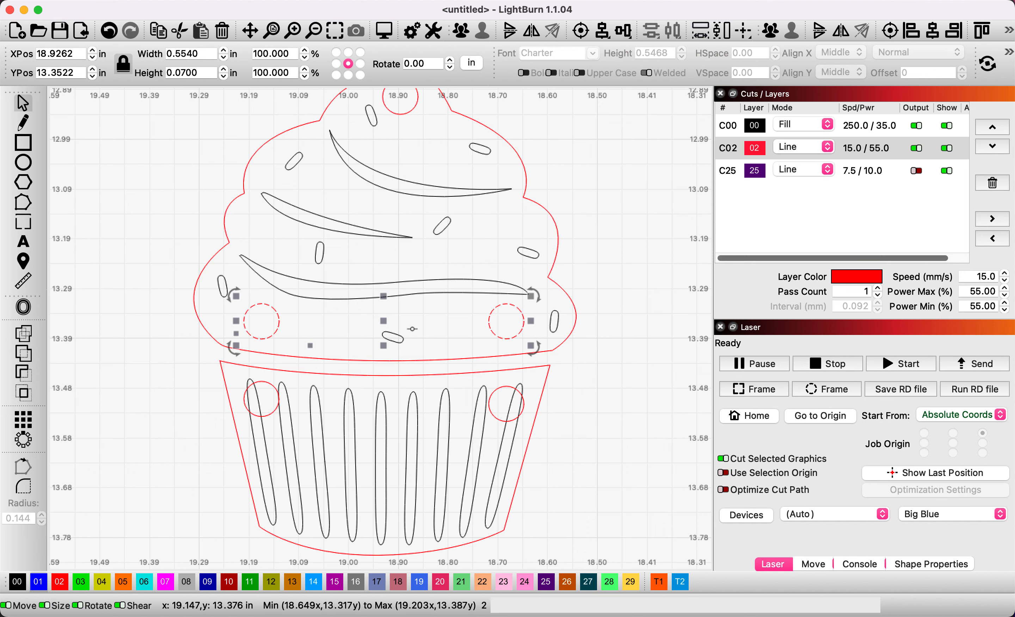
pyautogui.click(602, 324)
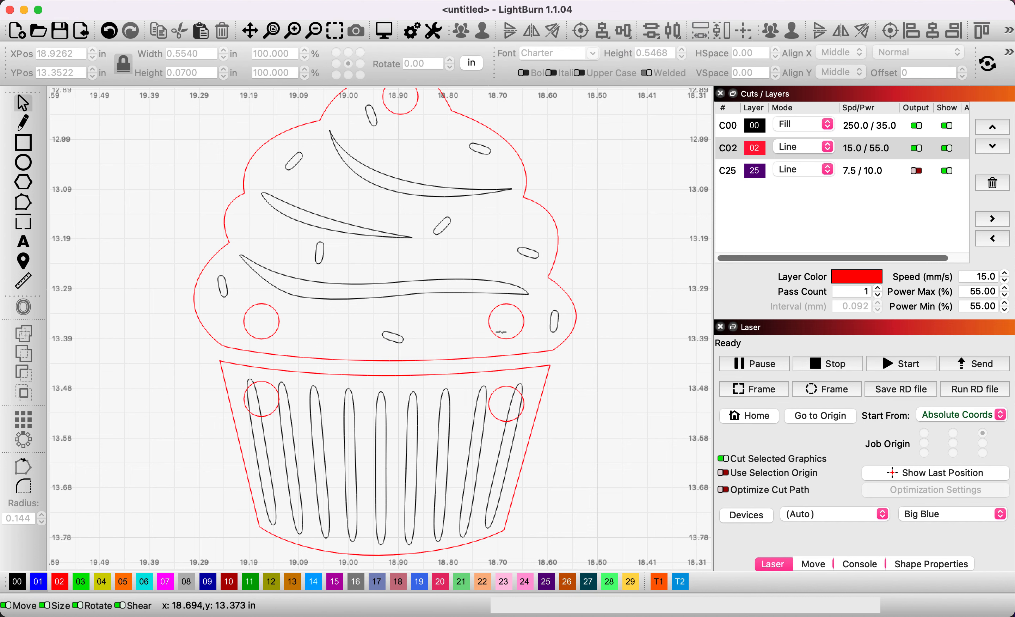
# Step: Undo the alignment of the frosting's two lower connecting holes and clear the selection
pyautogui.scroll(2, 501, 331)
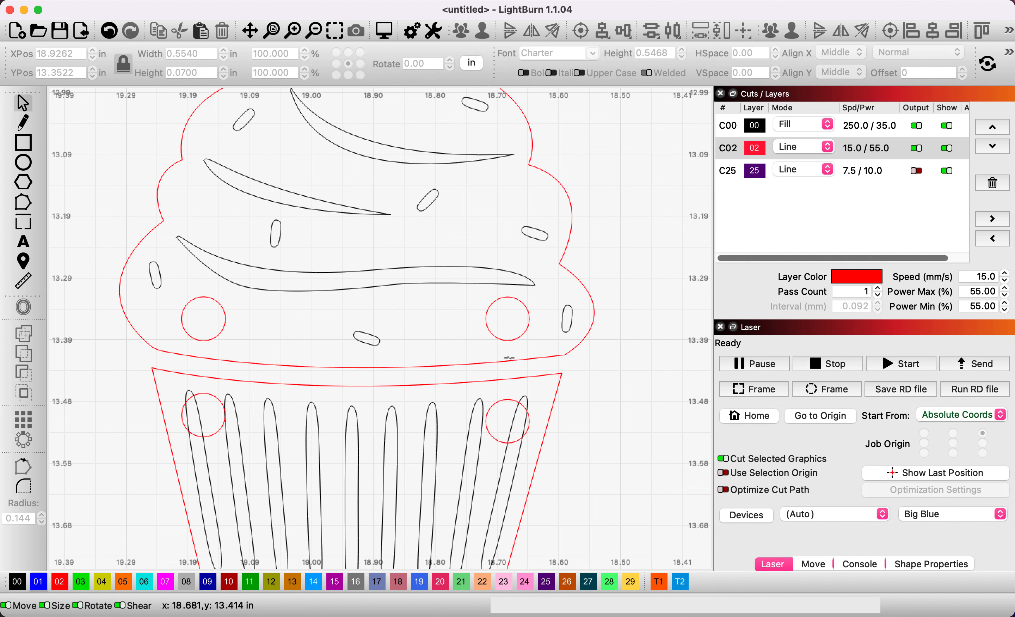
pyautogui.press('super+z')
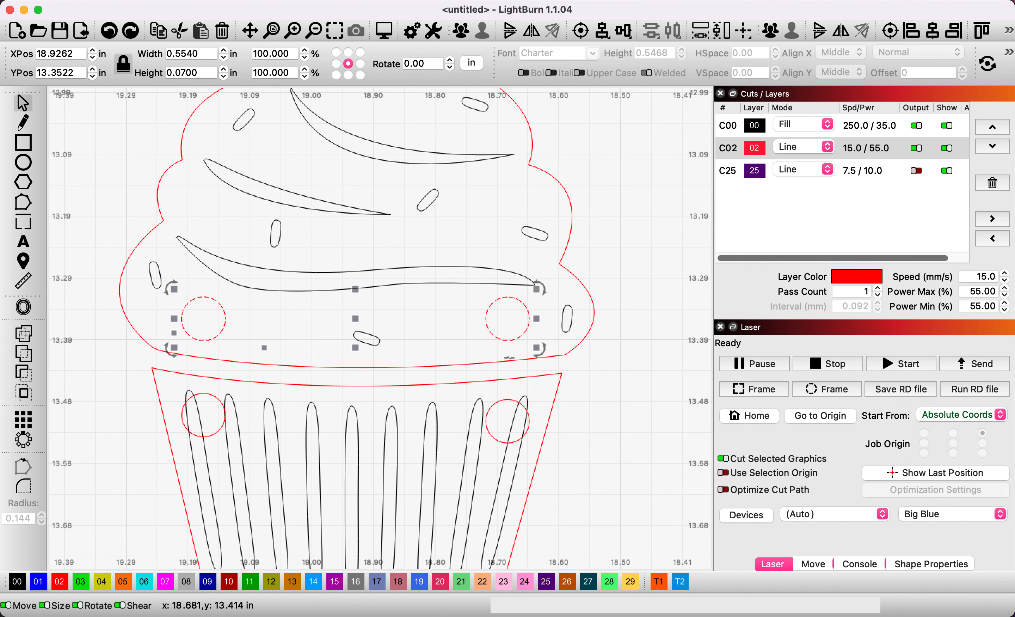
pyautogui.press('super+z')
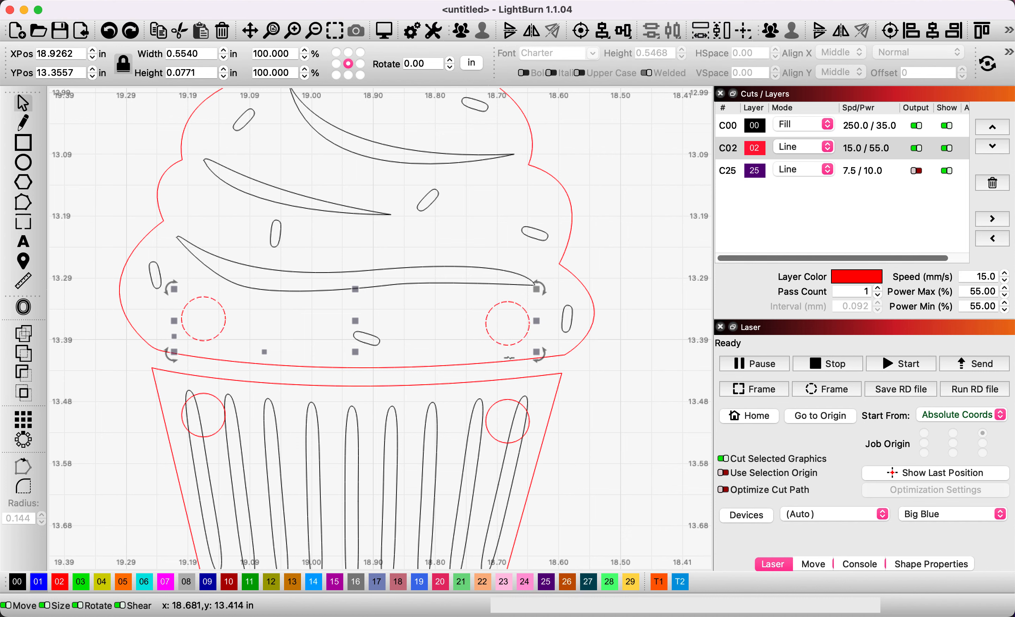
pyautogui.click(646, 299)
# Step: Try again to resize the frosting's lower-right connecting hole to a height of 0.07 in
pyautogui.click(508, 302)
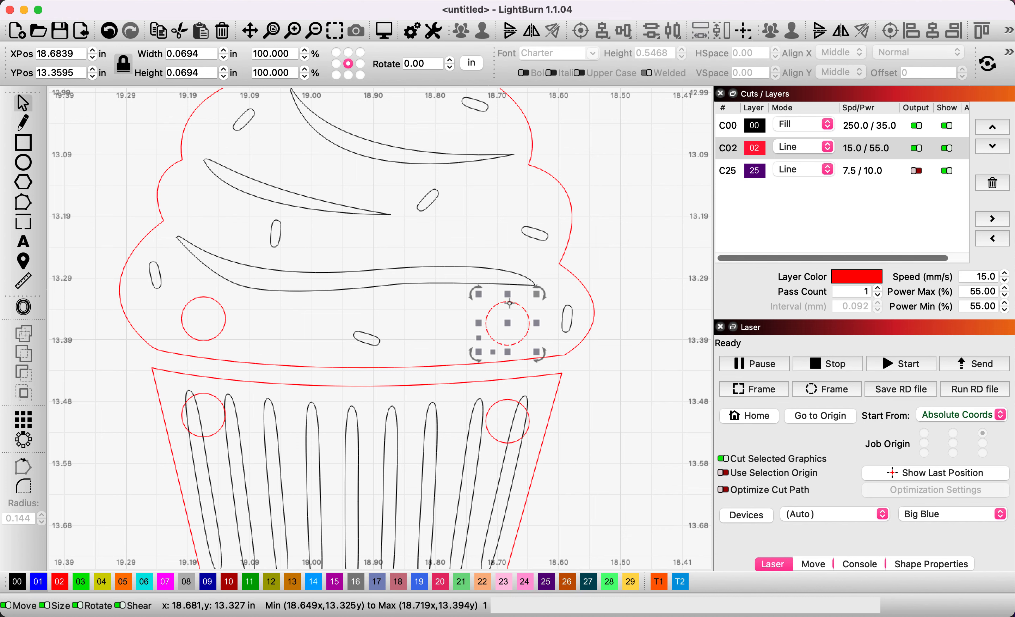
pyautogui.click(203, 75)
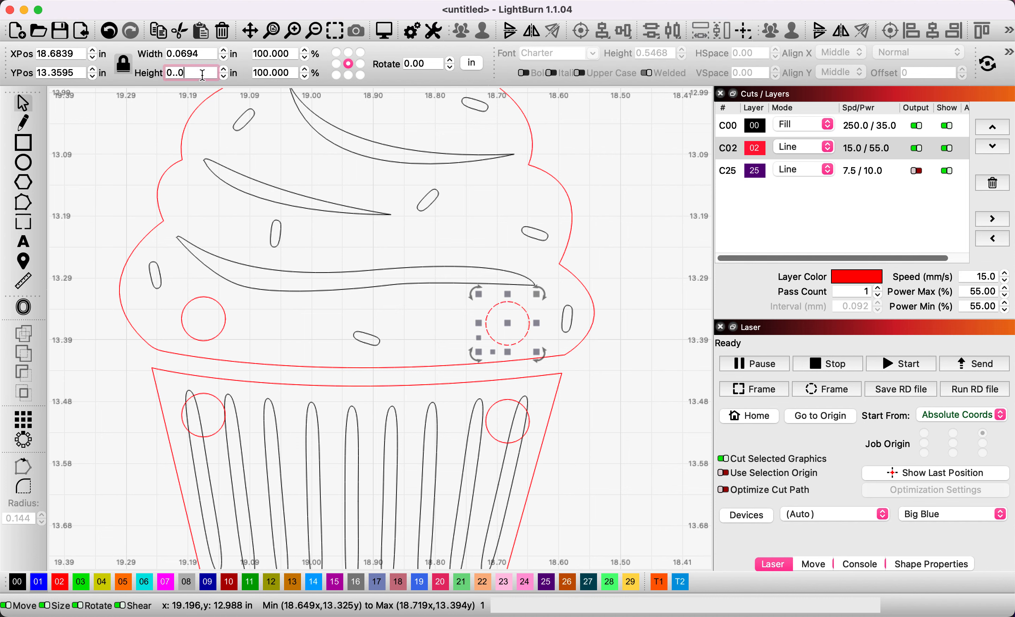
pyautogui.click(635, 257)
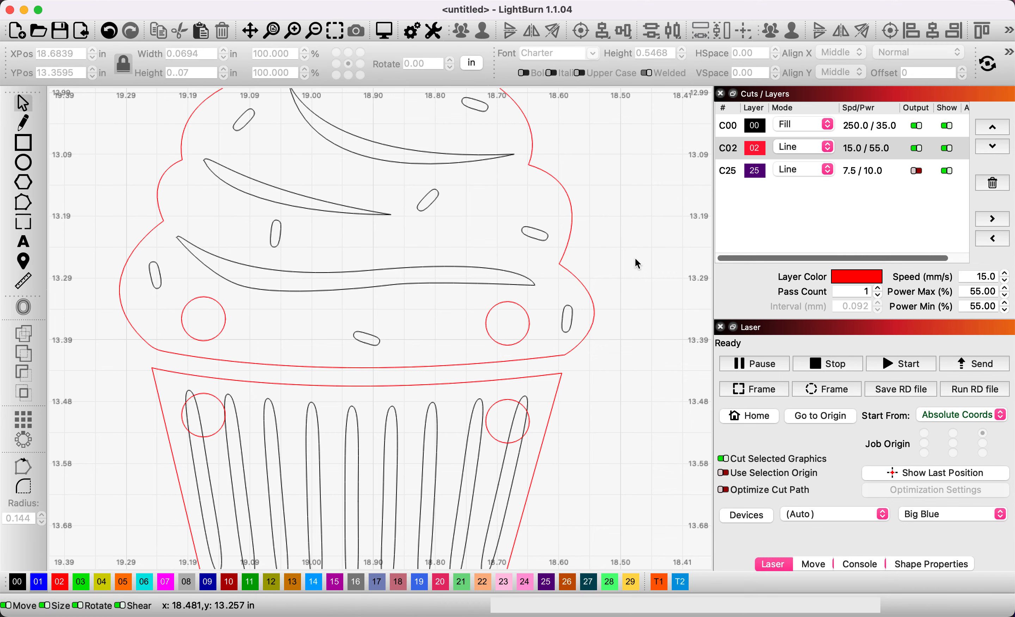
# Step: Ungroup the cupcake's wrapper so that its outline, stripes and connecting holes can be edited separately
pyautogui.scroll(1, 511, 343)
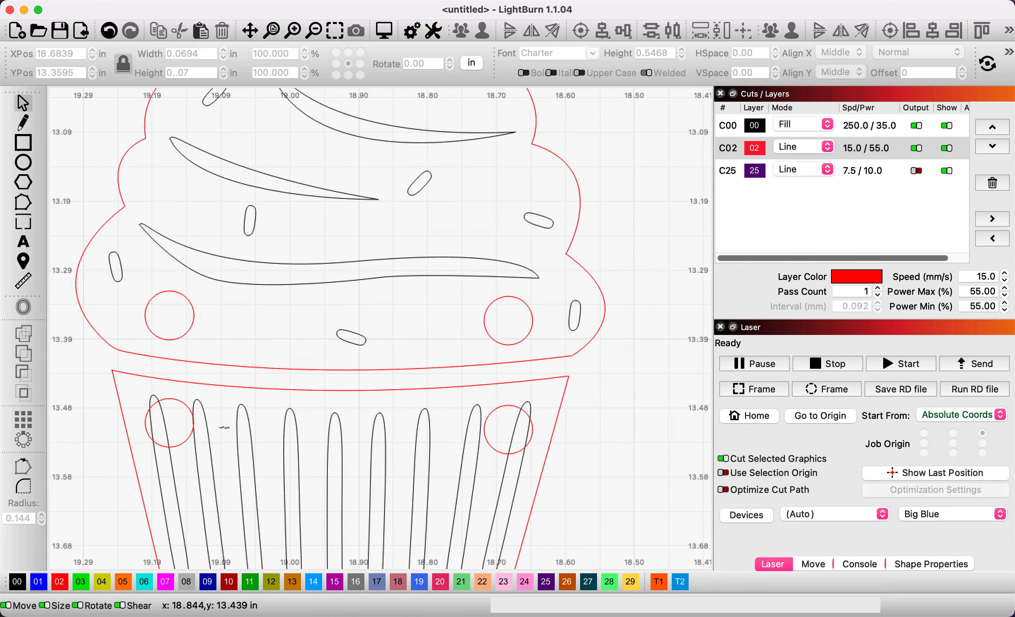
pyautogui.click(175, 402)
pyautogui.rightClick(177, 400)
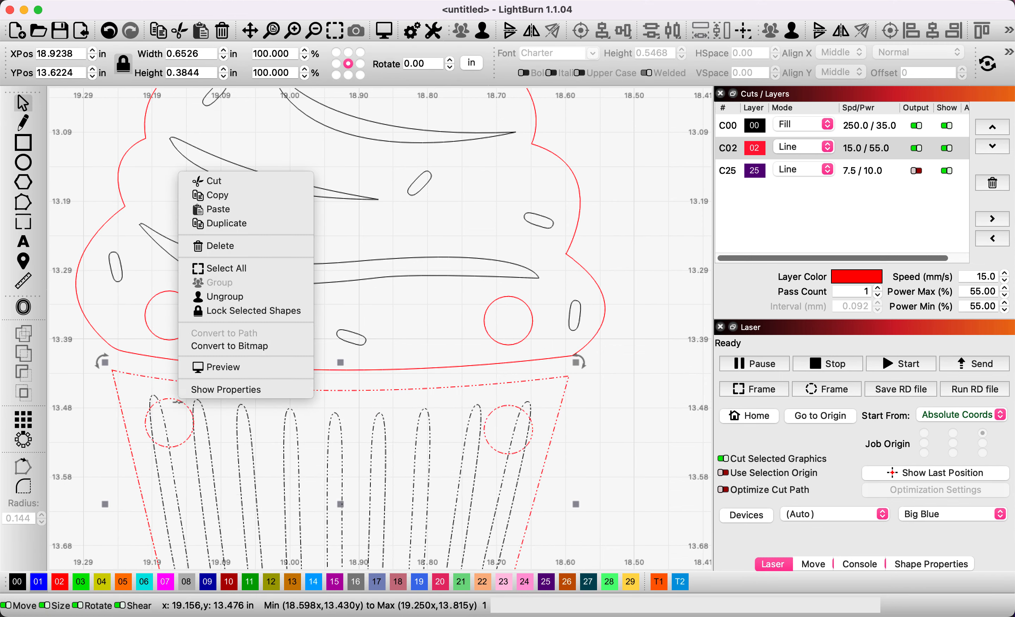
pyautogui.click(260, 296)
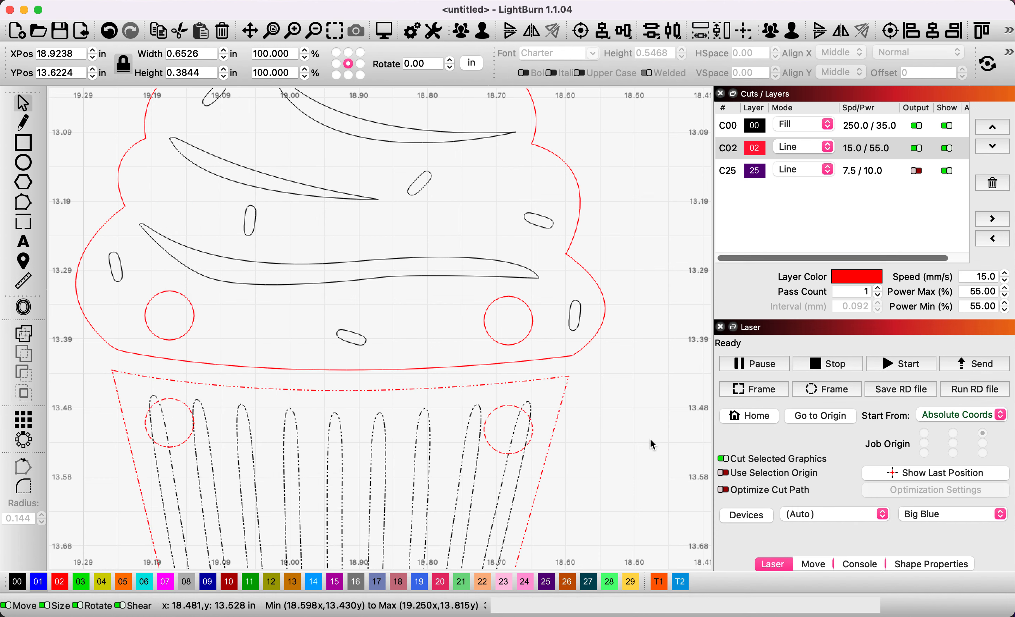
# Step: Resize the wrapper's upper-right connecting hole to a height of 0.07 in, keeping it circular
pyautogui.click(506, 405)
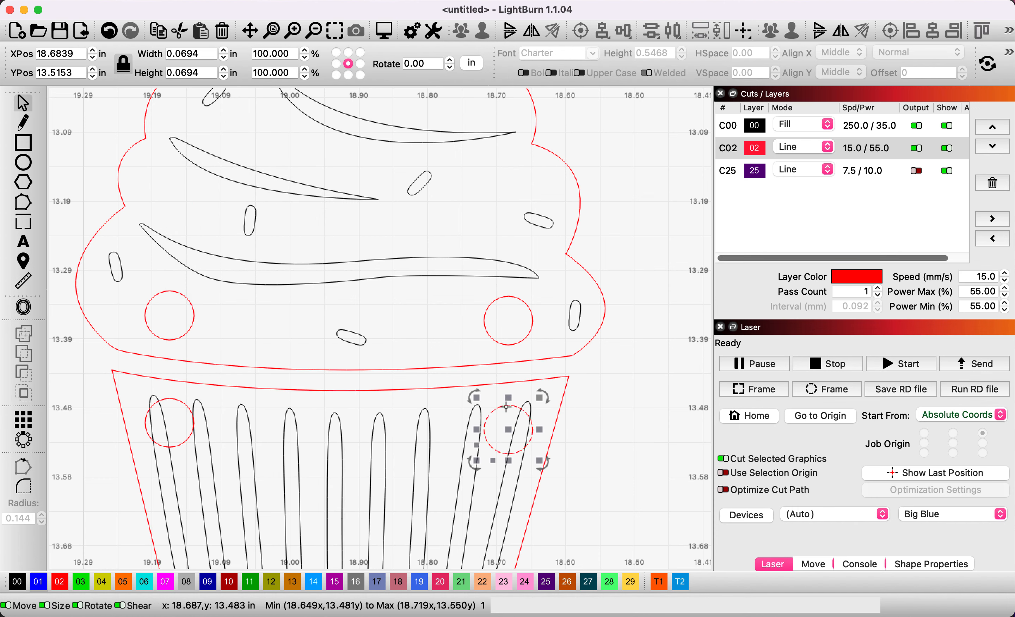
pyautogui.moveTo(204, 70); pyautogui.dragTo(139, 72)
pyautogui.write('.07')
pyautogui.press('Return')
pyautogui.click(600, 396)
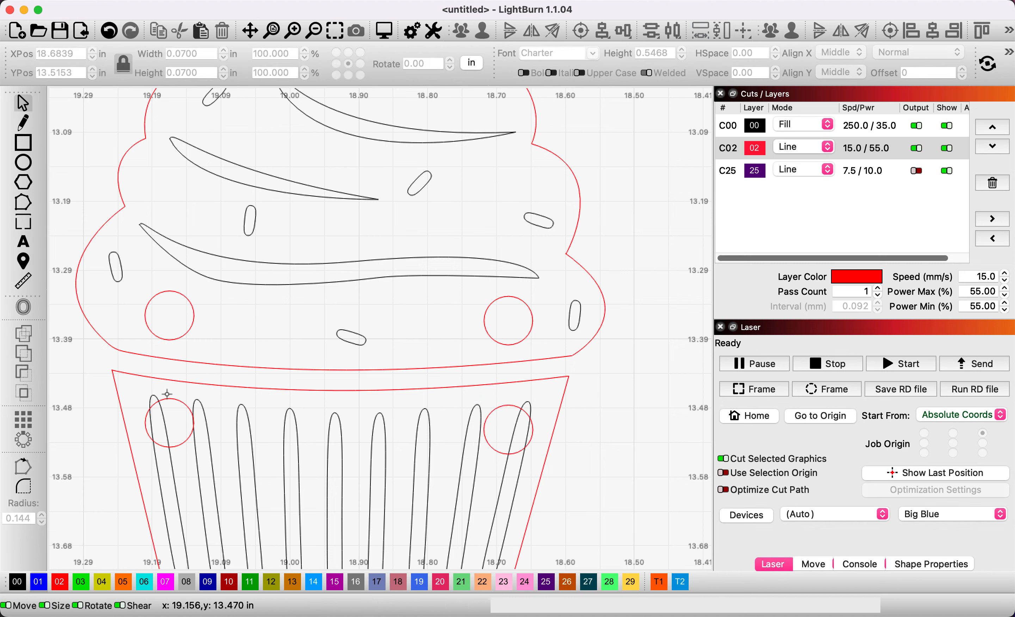
# Step: Select the frosting outline with its swirls, sprinkles and three holes, and group them
pyautogui.scroll(-5, 187, 405)
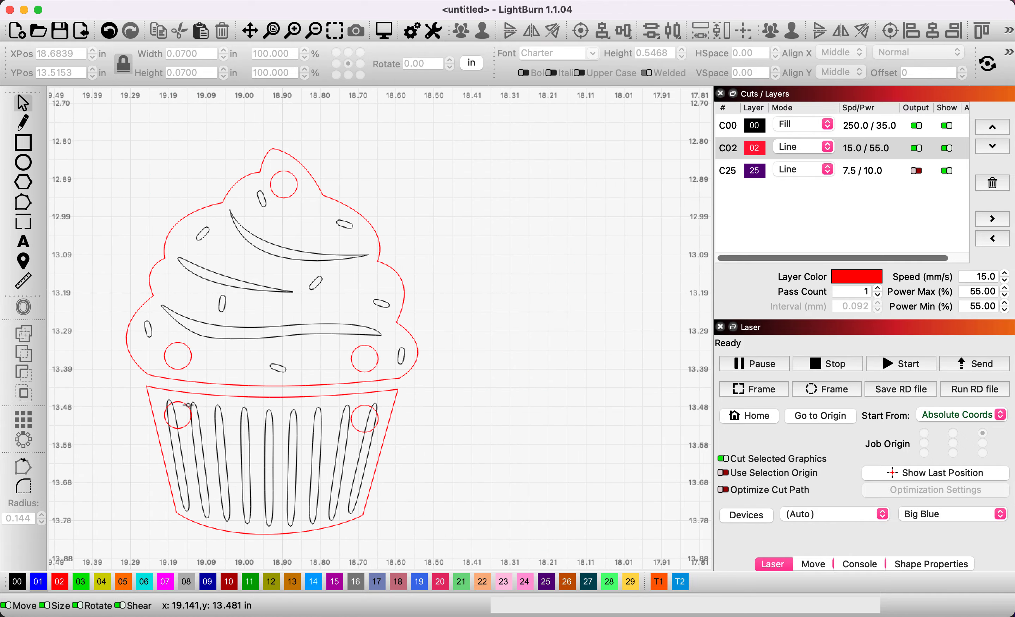
pyautogui.scroll(-1, 450, 364)
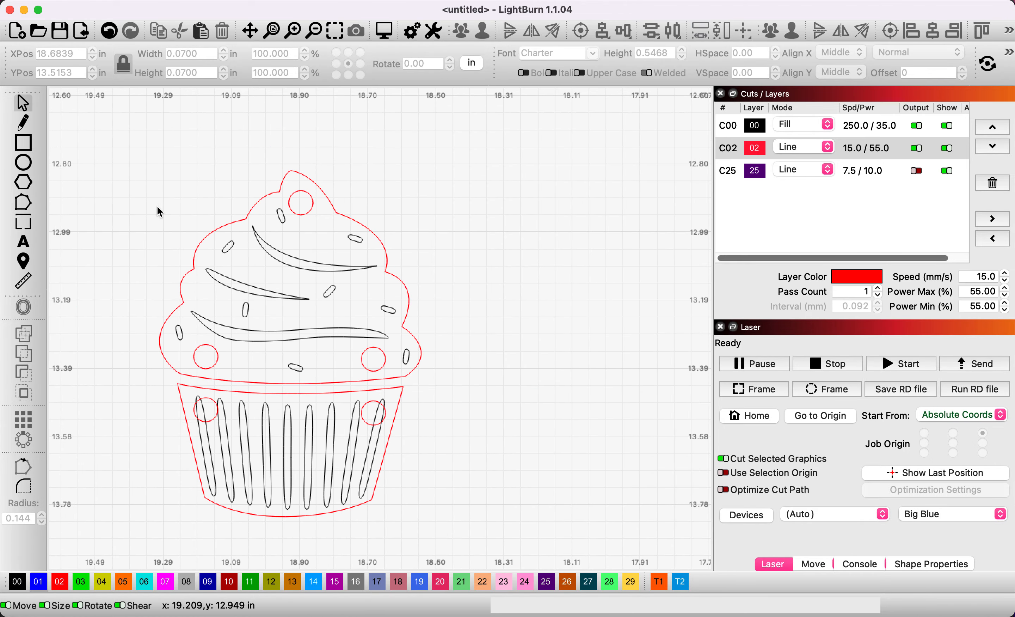
pyautogui.click(130, 162)
pyautogui.moveTo(130, 158); pyautogui.dragTo(491, 385)
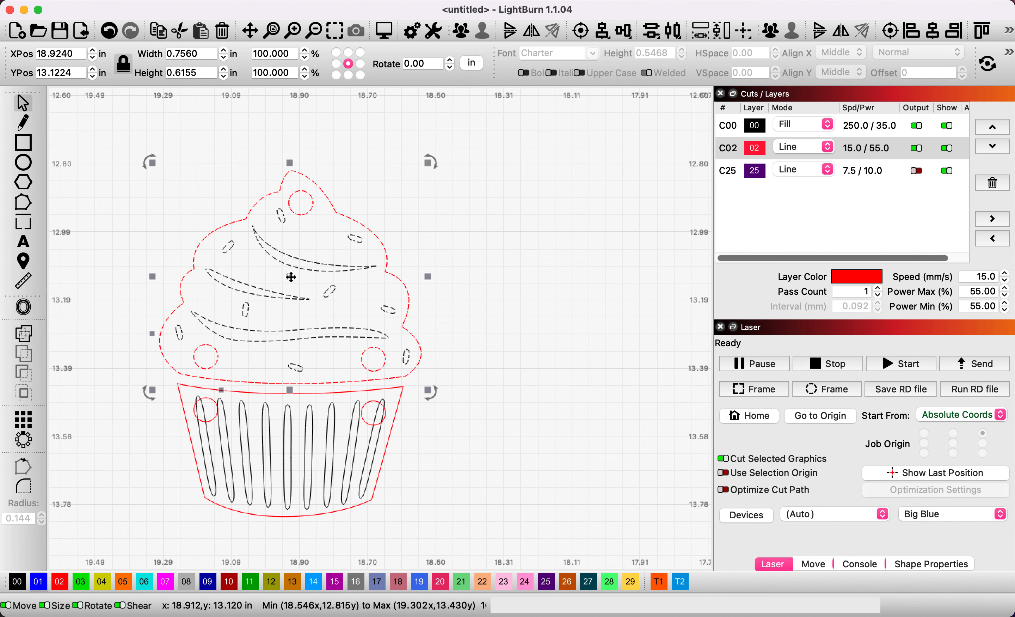
pyautogui.rightClick(291, 277)
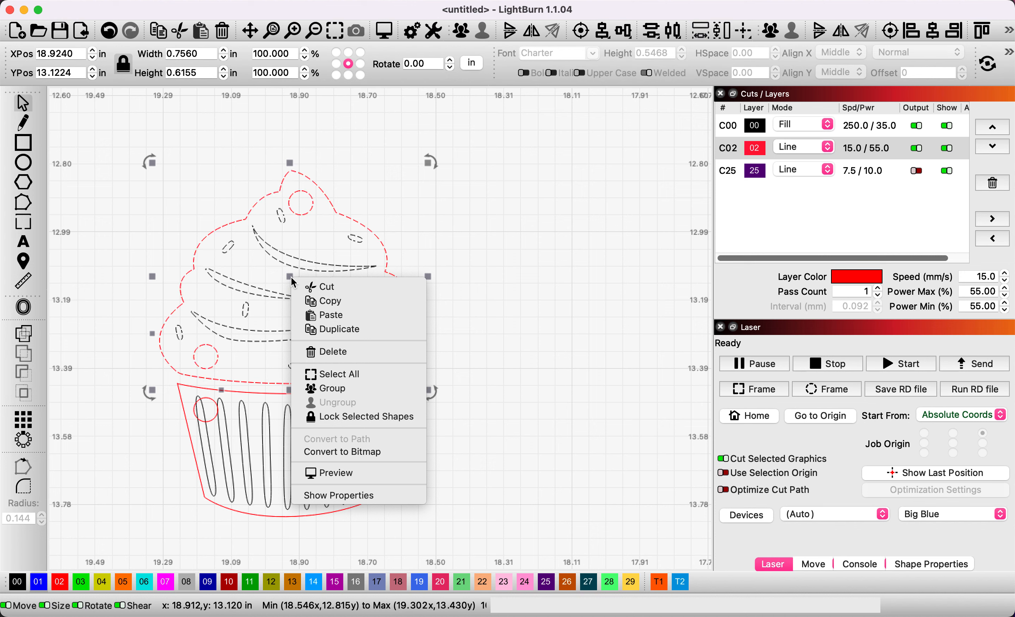
pyautogui.click(345, 388)
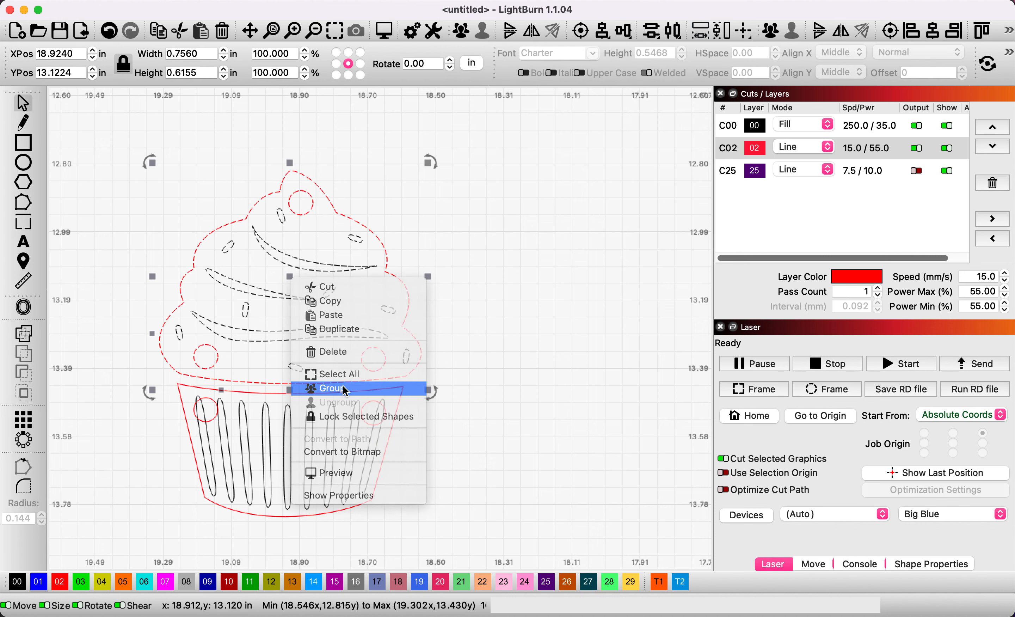
pyautogui.click(544, 382)
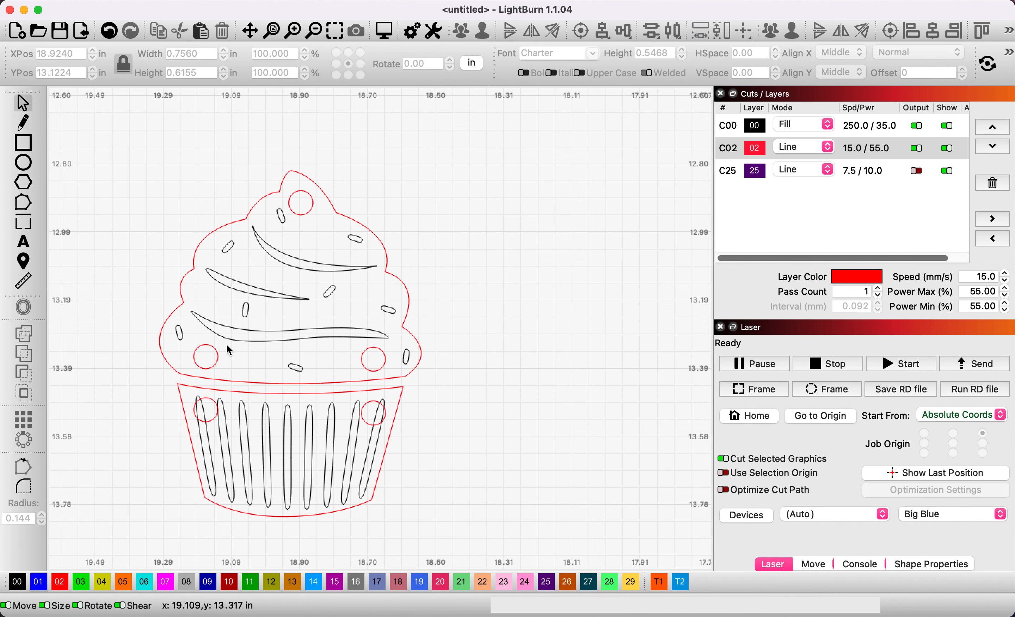
# Step: Move the frosting group up away from the wrapper, and group the wrapper outline with its stripes and two holes
pyautogui.moveTo(229, 347); pyautogui.dragTo(291, 263)
pyautogui.moveTo(150, 361); pyautogui.dragTo(472, 510)
pyautogui.rightClick(289, 424)
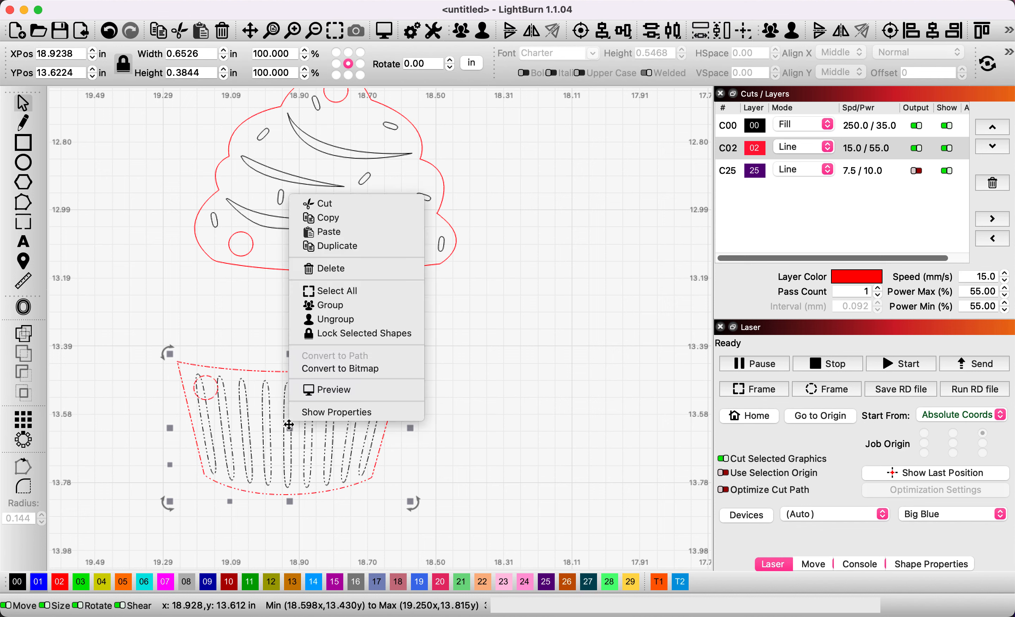
pyautogui.click(330, 305)
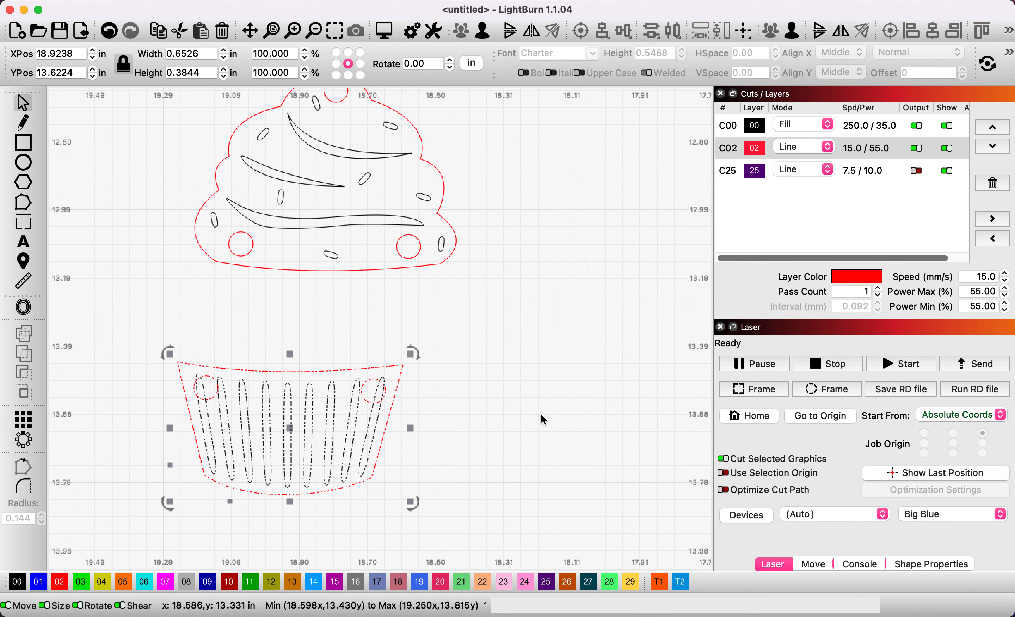
# Step: Move the grouped wrapper up so it sits directly beneath the frosting
pyautogui.moveTo(335, 416); pyautogui.dragTo(373, 343)
pyautogui.scroll(-3, 416, 252)
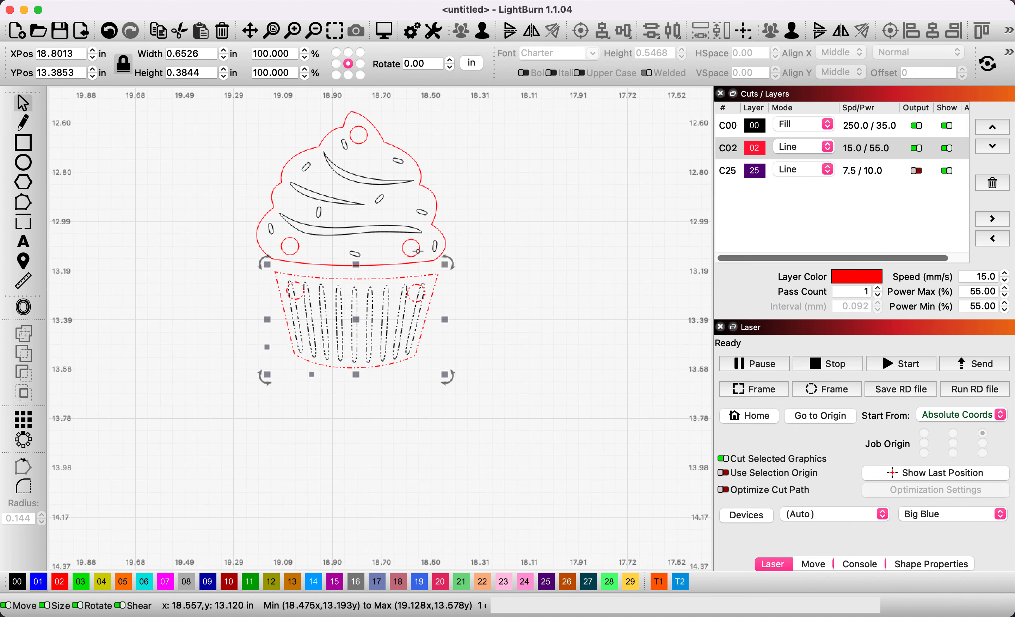
pyautogui.press('space')
pyautogui.moveTo(416, 252); pyautogui.dragTo(328, 382)
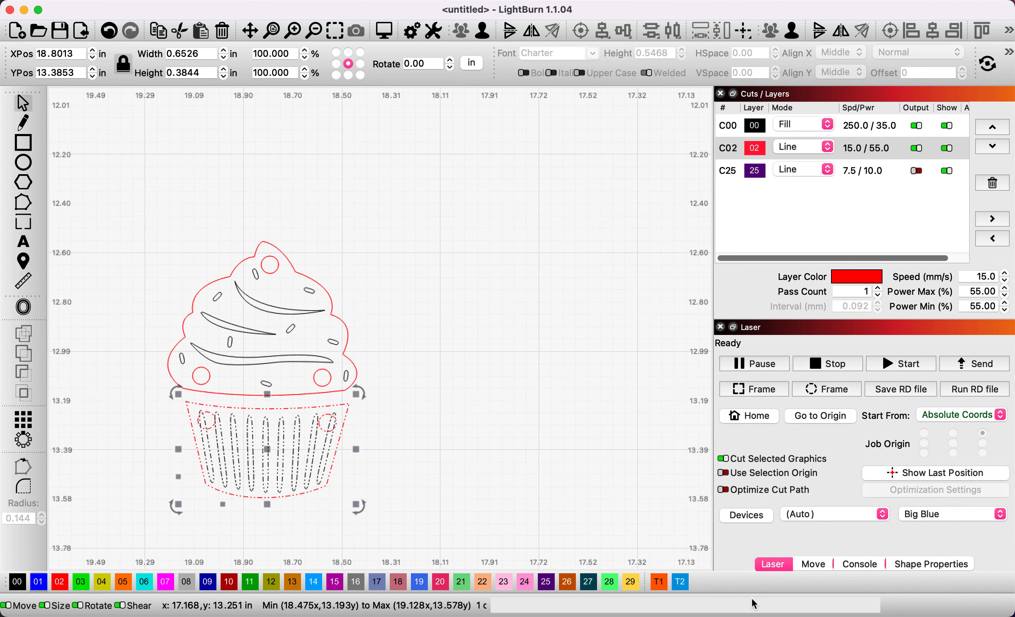
# Step: Switch to Adobe Illustrator and, in the S'More Earrings for Acrylic file, move the looped outline off the artboard and back beside the plain one
pyautogui.click(754, 588)
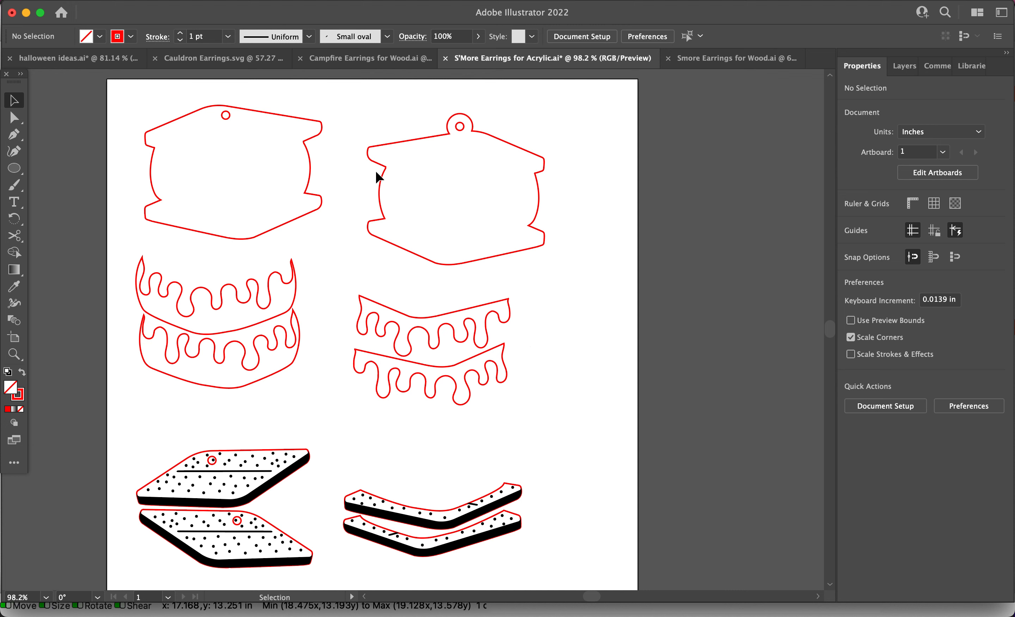
pyautogui.moveTo(382, 182); pyautogui.dragTo(767, 165)
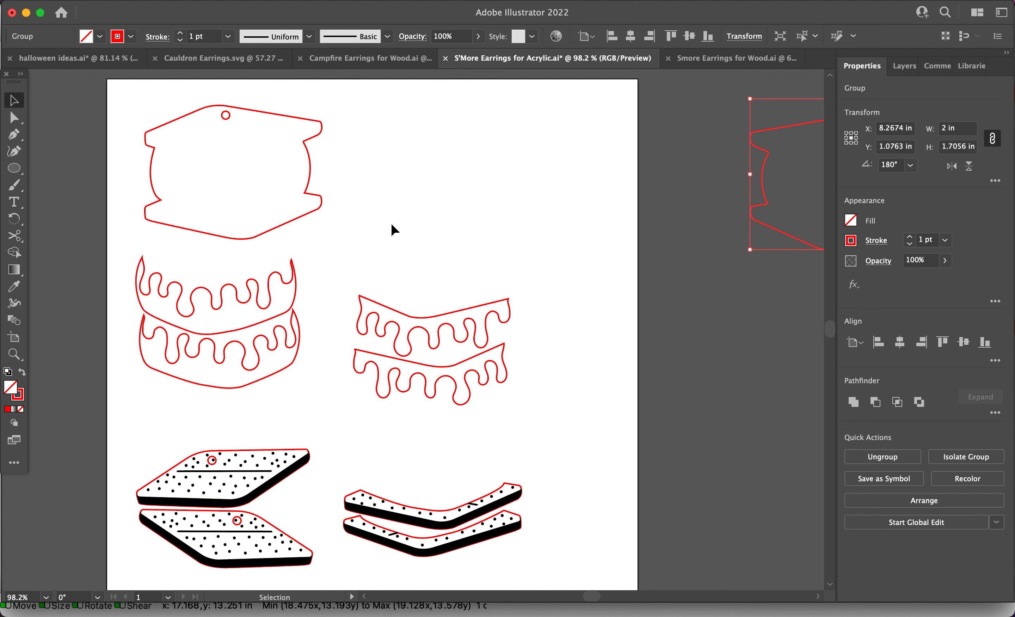
pyautogui.moveTo(763, 204); pyautogui.dragTo(369, 211)
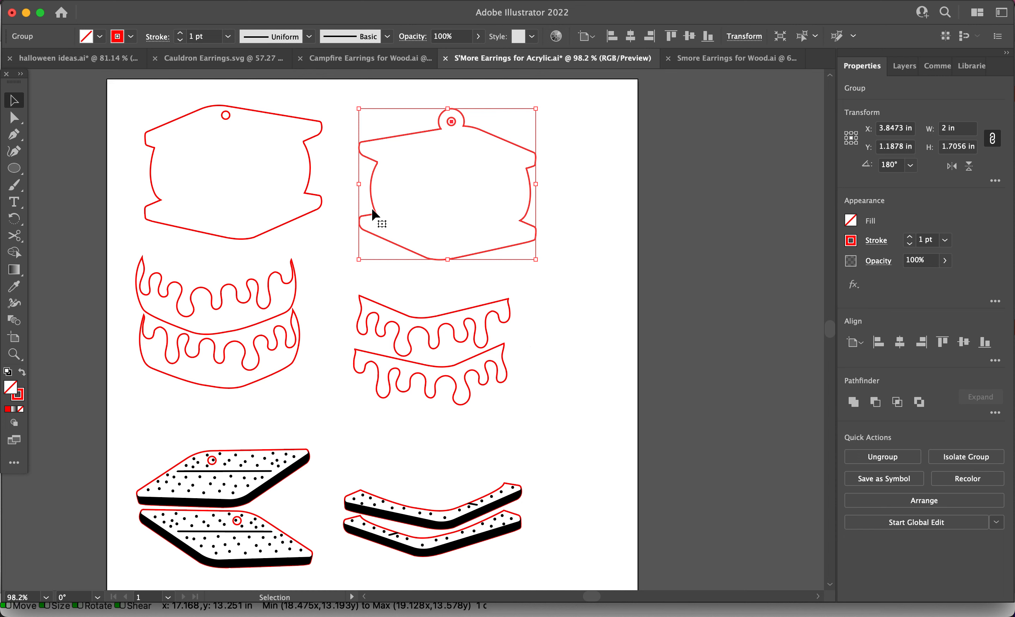
# Step: Ungroup the s'more outline that has its hanging hole inside the shape
pyautogui.scroll(5, 372, 211)
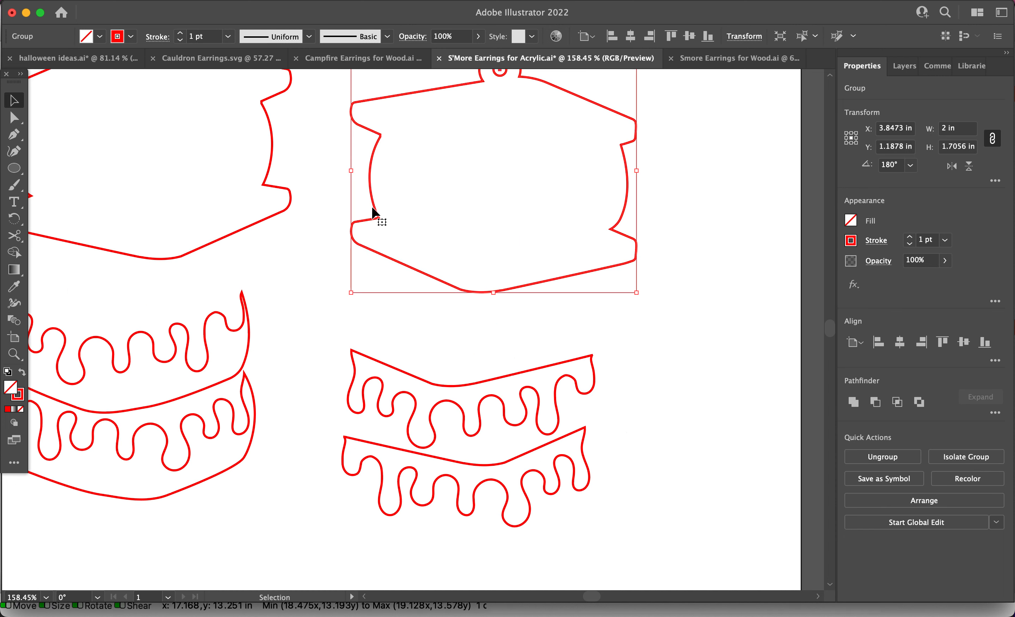
pyautogui.scroll(5, 372, 211)
pyautogui.hscroll(-4, 372, 211)
pyautogui.hscroll(-2, 372, 213)
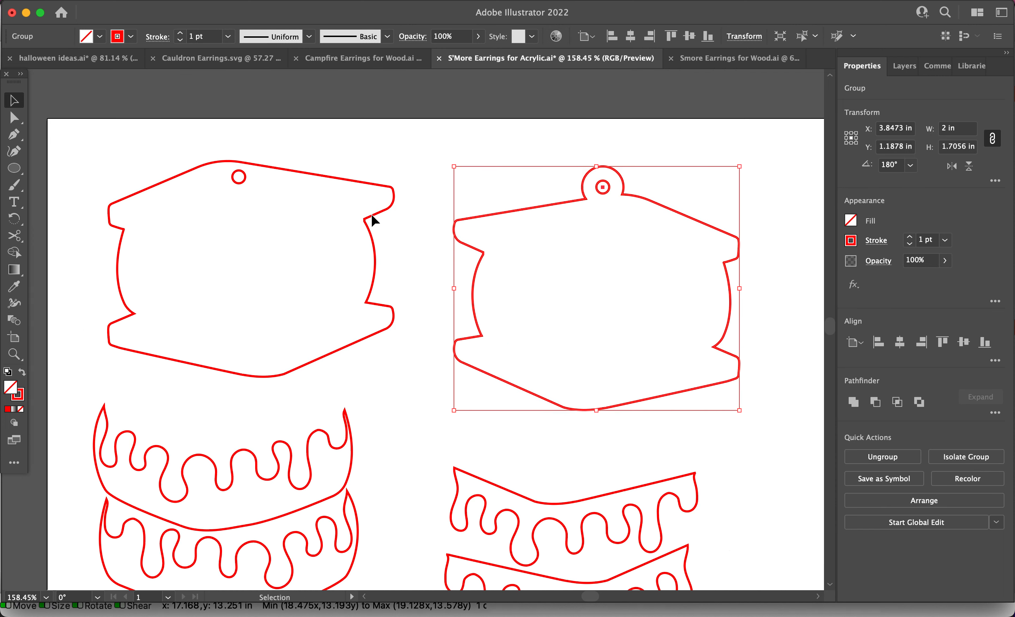
pyautogui.click(401, 147)
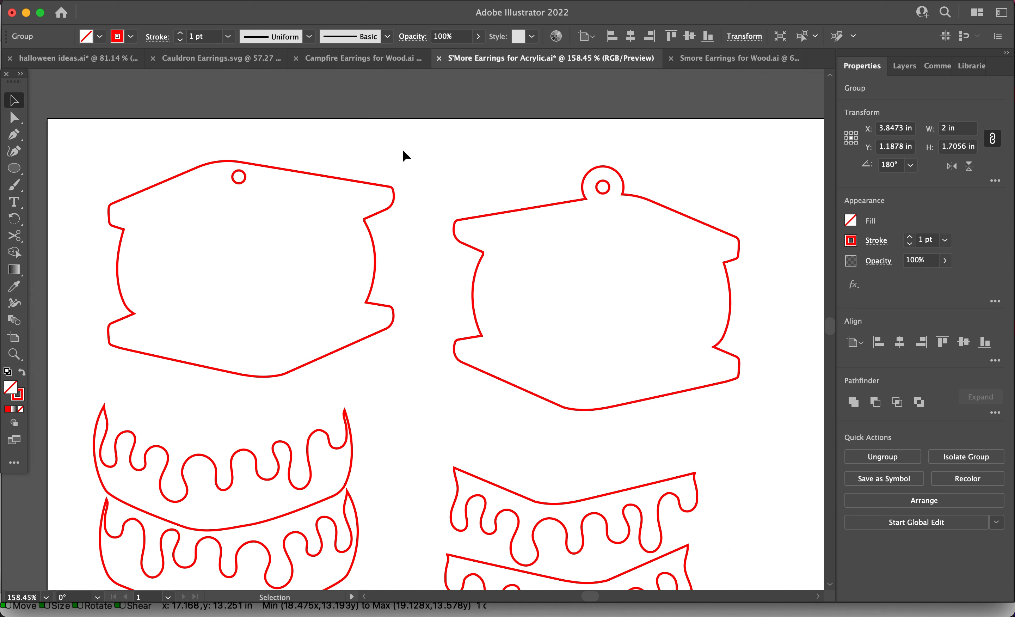
pyautogui.click(352, 183)
pyautogui.rightClick(352, 183)
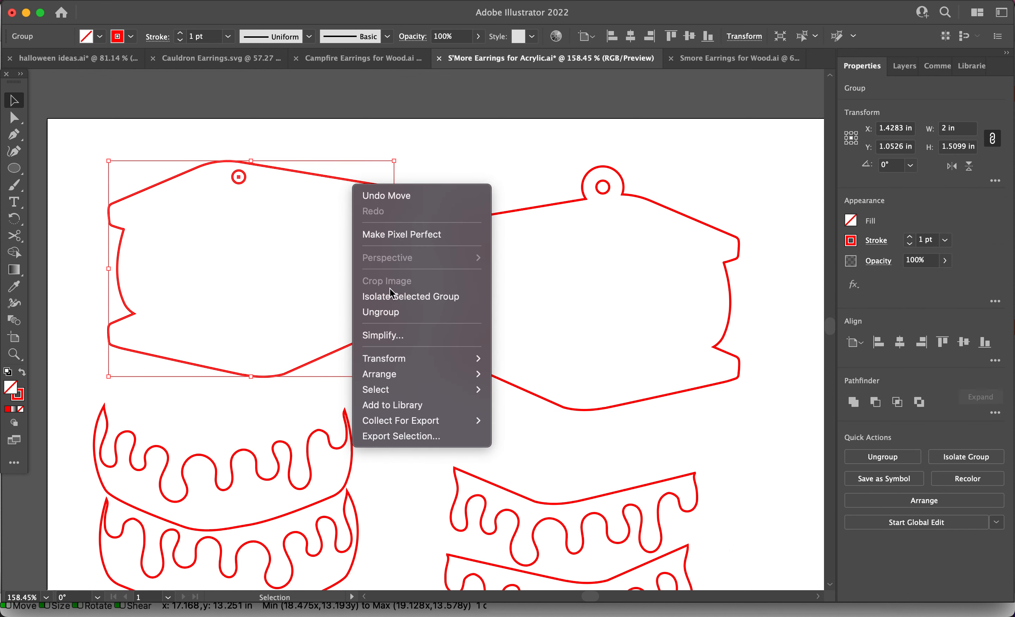
pyautogui.click(395, 308)
pyautogui.click(431, 164)
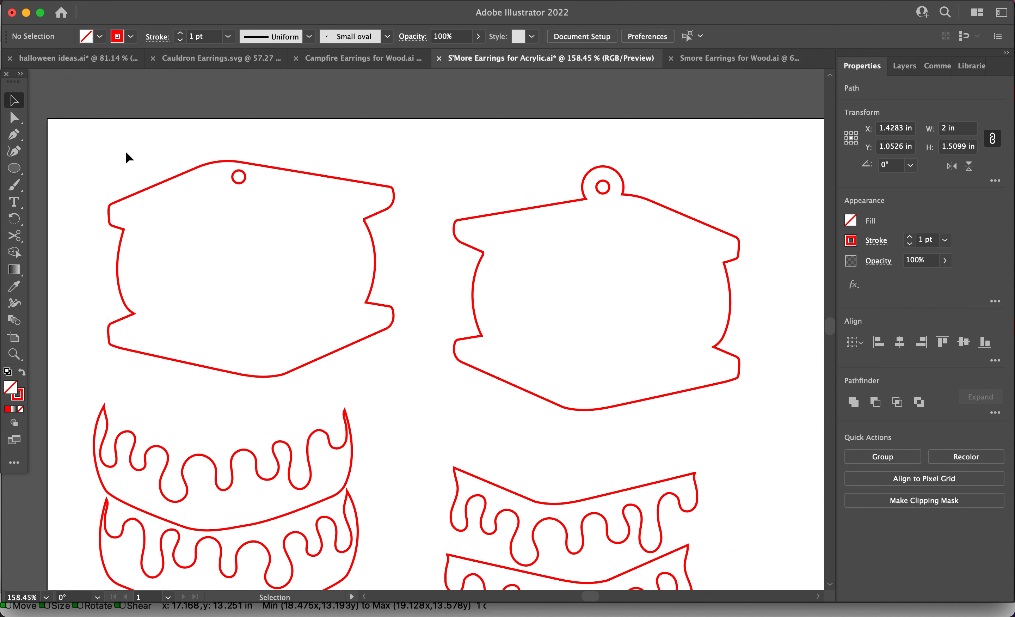
# Step: Select the s'more outline together with its inner hole and set their height to 1 in with proportions constrained
pyautogui.moveTo(68, 141); pyautogui.dragTo(434, 390)
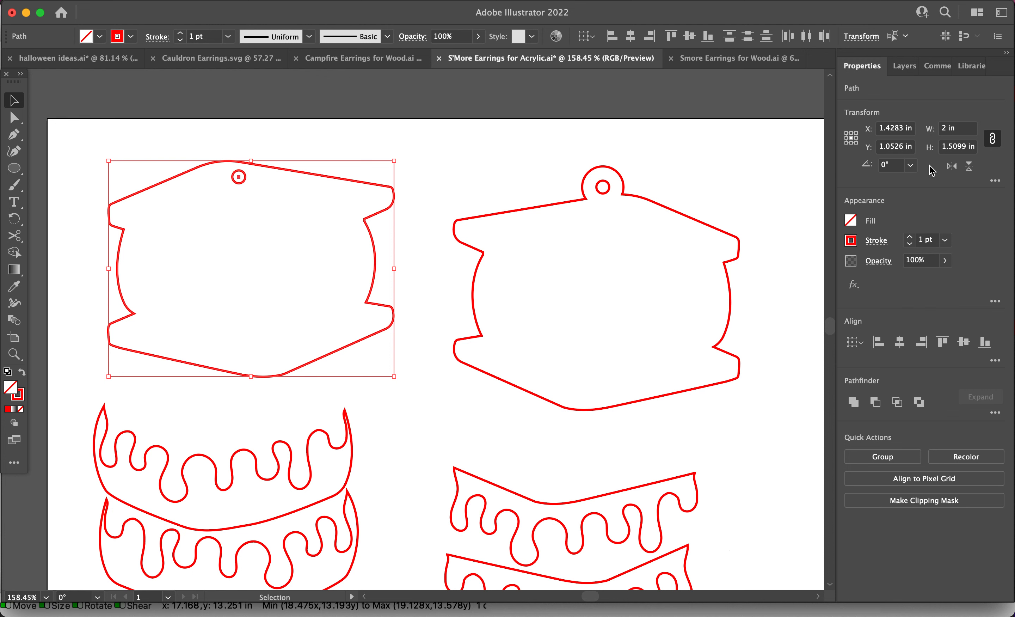
pyautogui.click(957, 148)
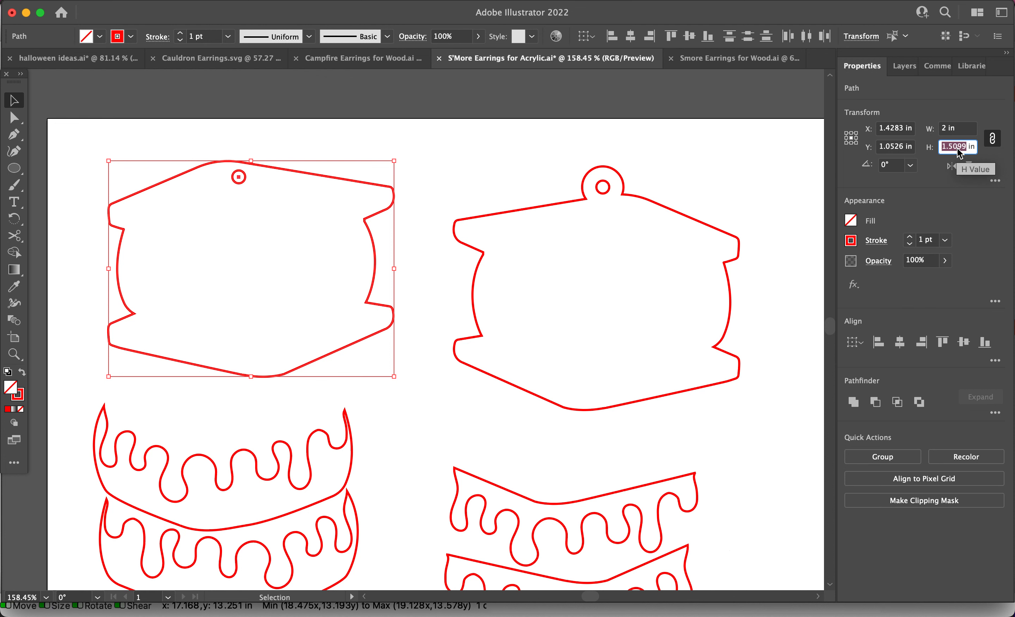
pyautogui.click(990, 212)
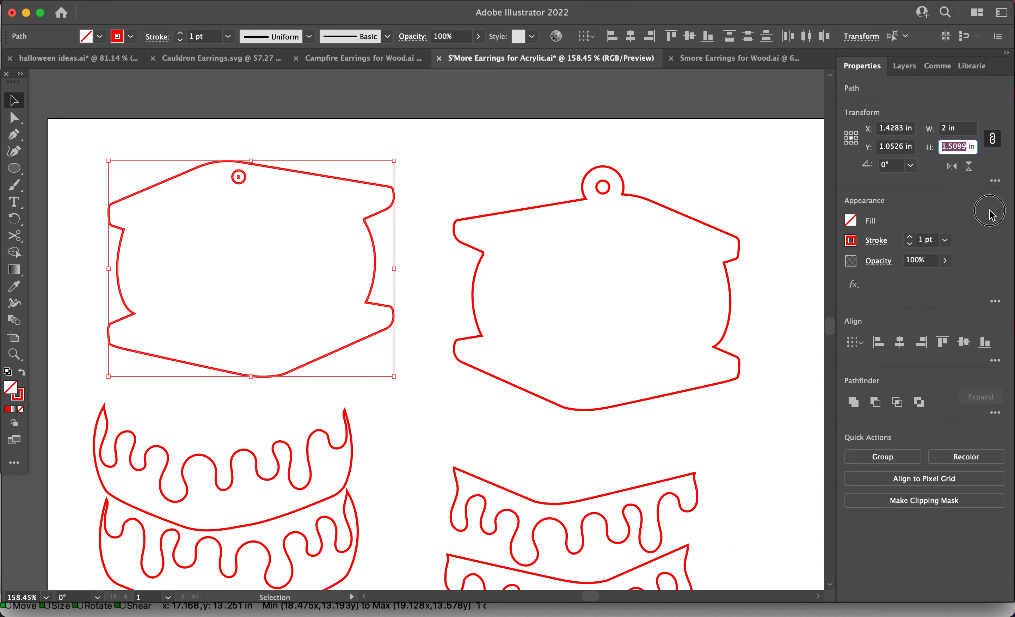
pyautogui.click(992, 138)
pyautogui.click(992, 139)
pyautogui.click(957, 146)
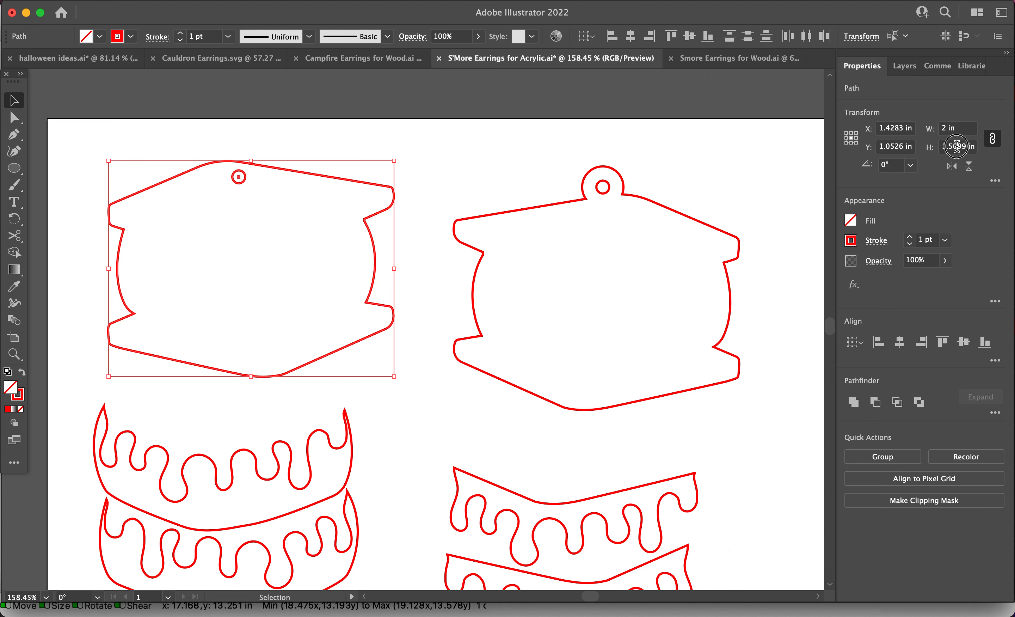
pyautogui.write('1 in')
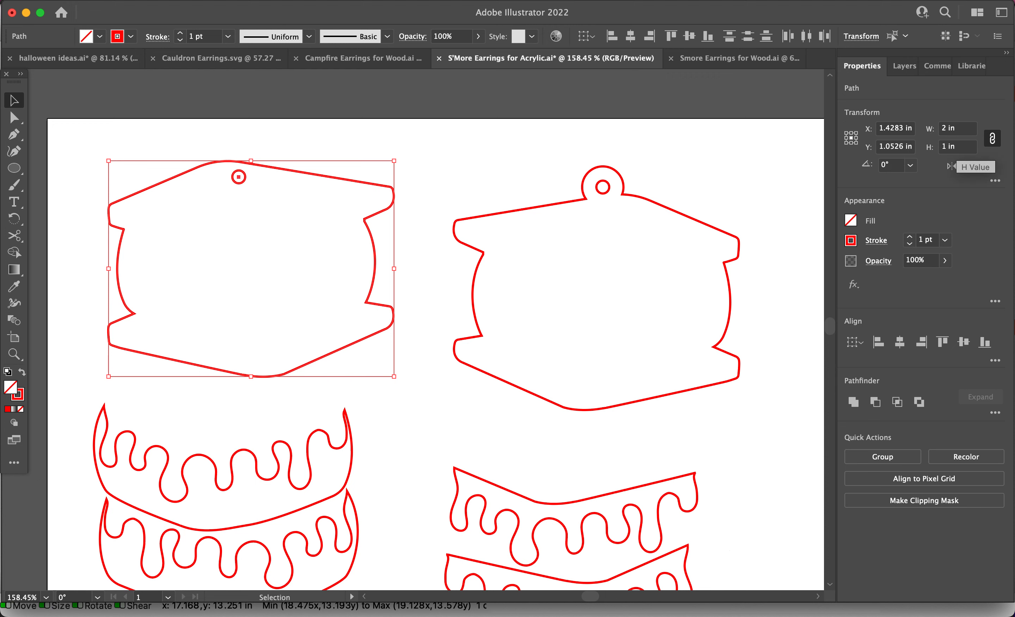
pyautogui.press('Return')
pyautogui.click(795, 149)
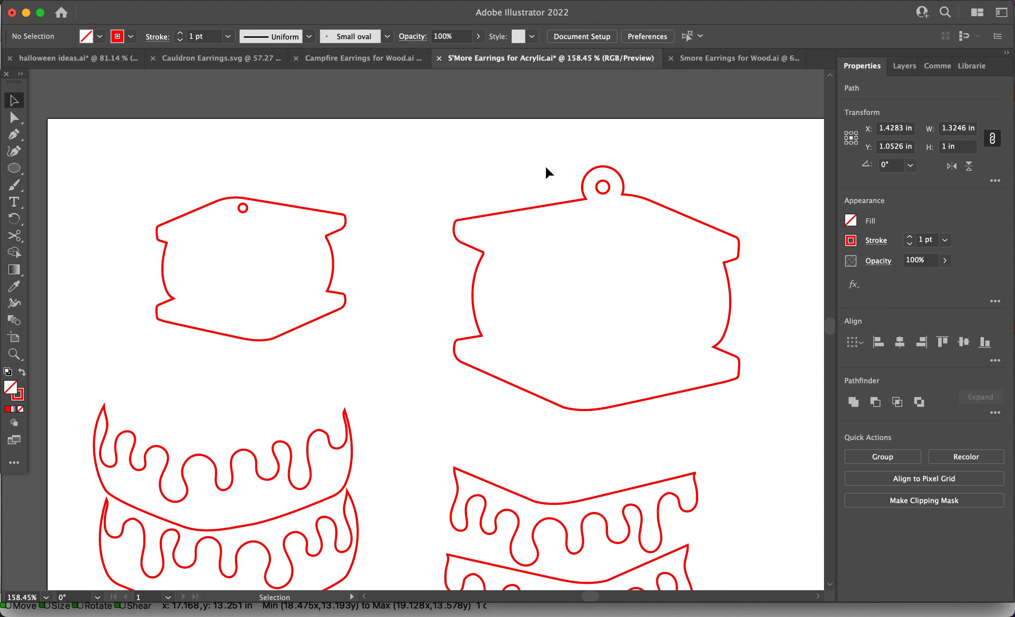
# Step: Set the looped s'more outline's height to 1 in proportionally and move it up level with the other outline
pyautogui.click(494, 219)
pyautogui.click(951, 147)
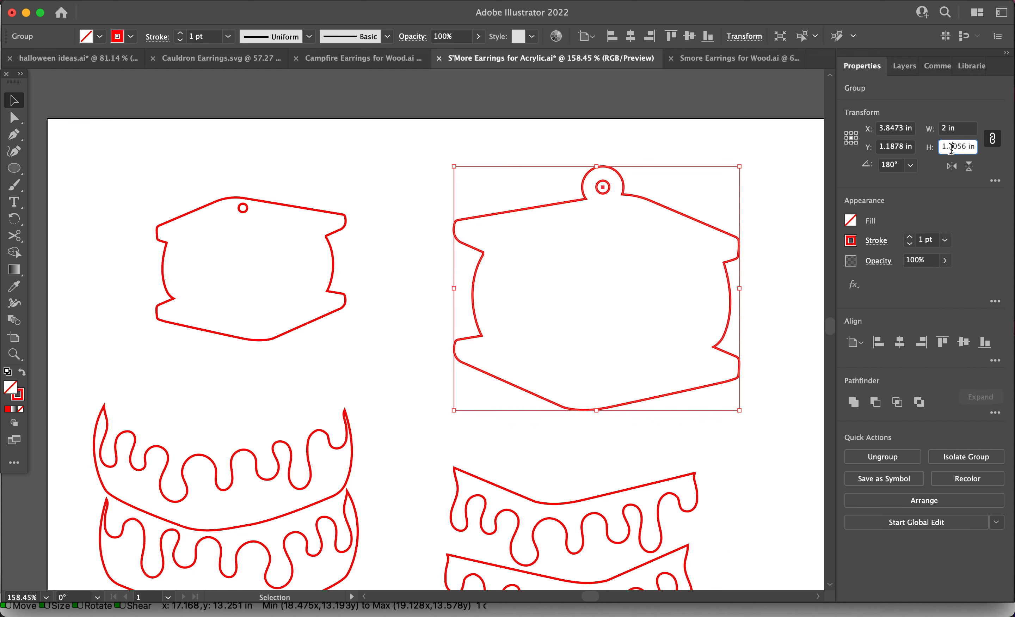
pyautogui.doubleClick(951, 147)
pyautogui.write('1')
pyautogui.press('Return')
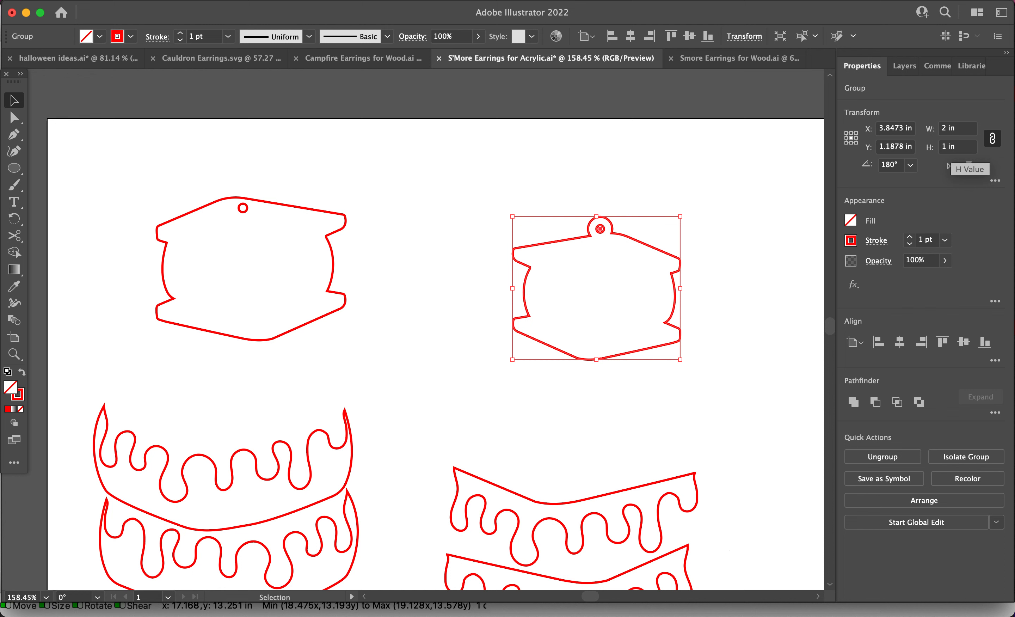
pyautogui.click(544, 192)
pyautogui.moveTo(570, 243); pyautogui.dragTo(557, 226)
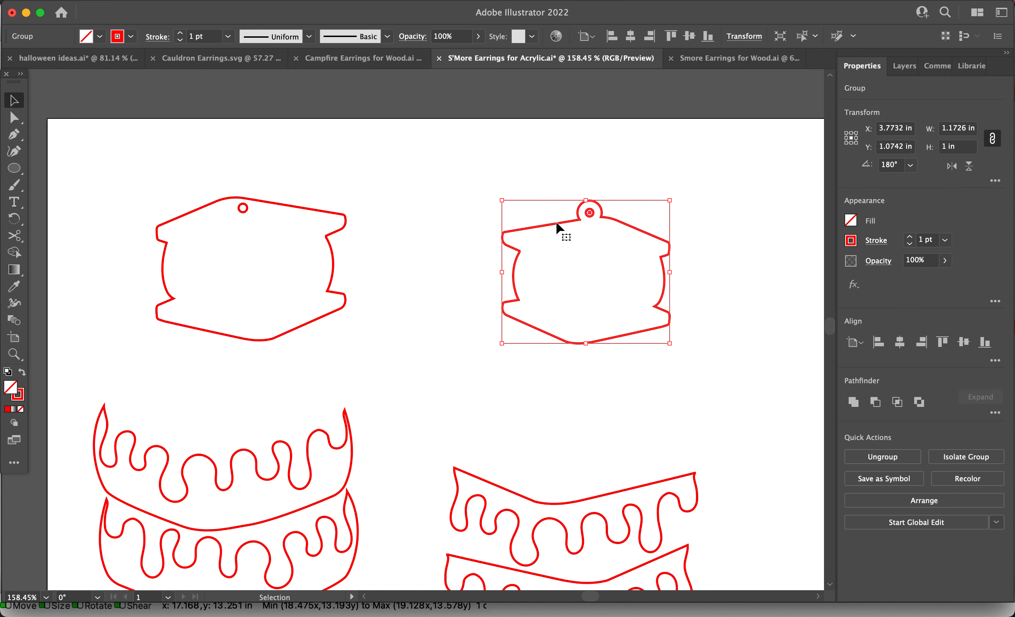
# Step: Enlarge the inner hanging hole of the unlooped s'more outline to 0.09 in and move it slightly down from the edge
pyautogui.click(245, 211)
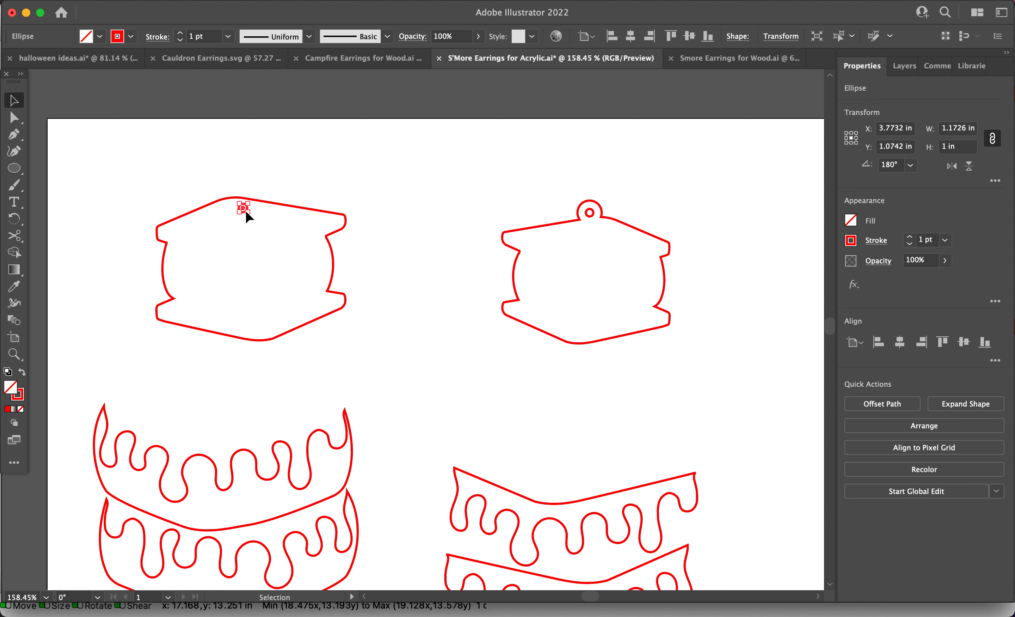
pyautogui.scroll(5, 245, 212)
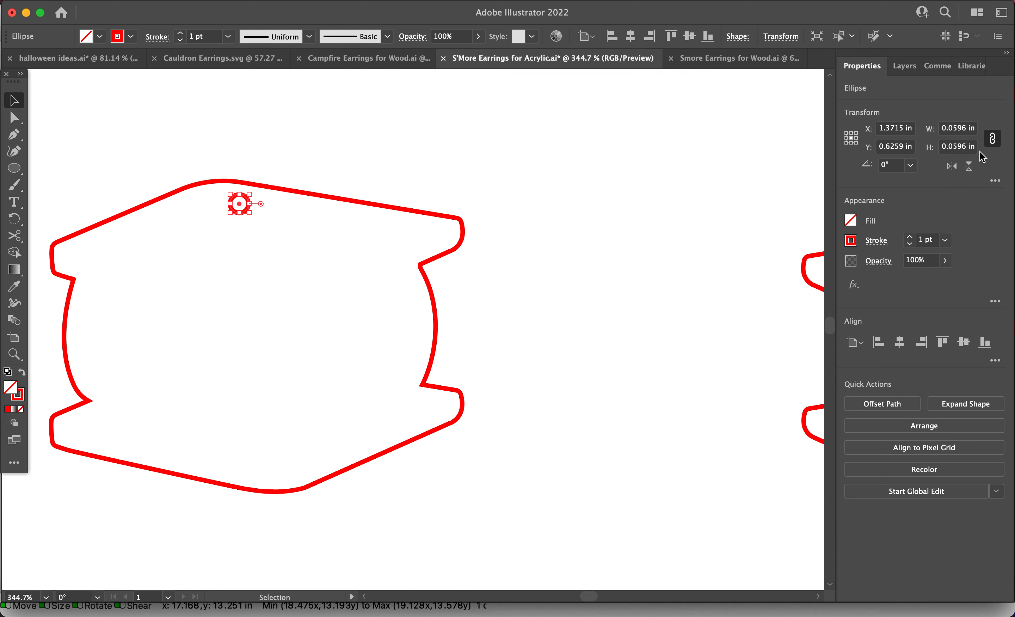
pyautogui.click(957, 147)
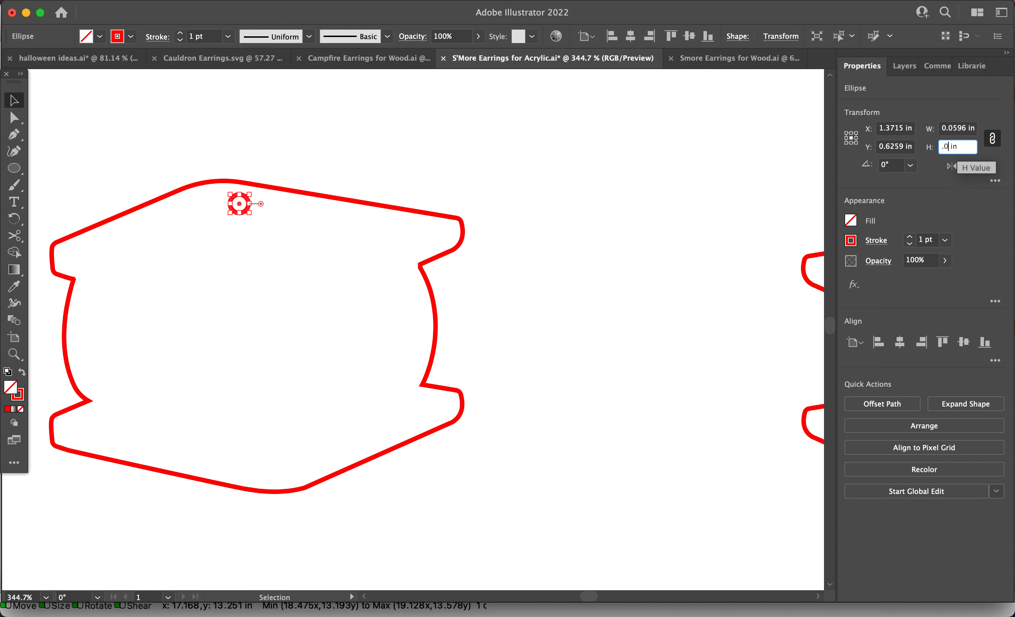
pyautogui.press('Return')
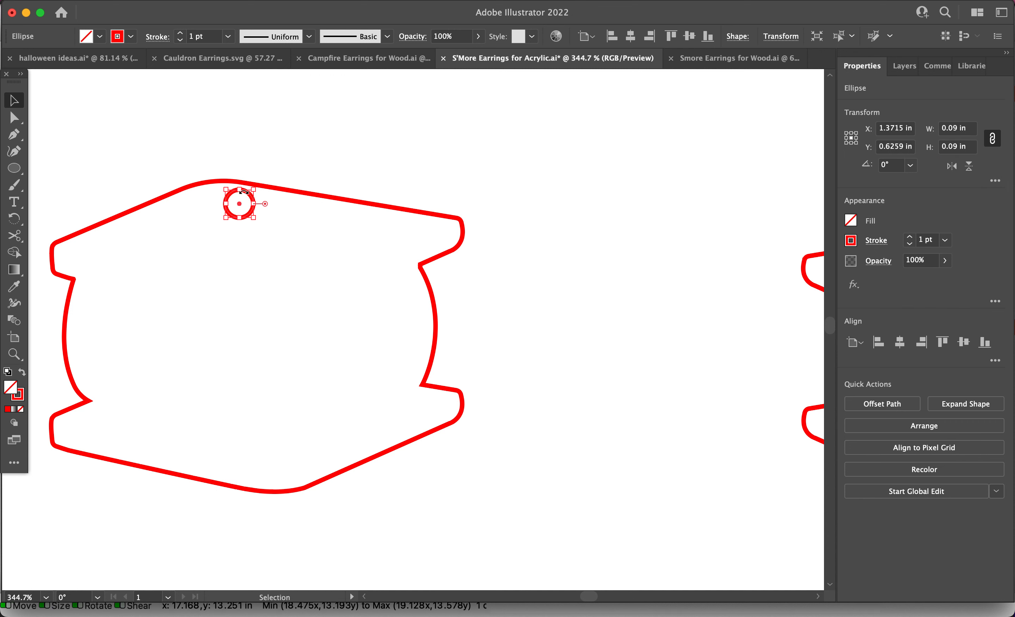
pyautogui.moveTo(239, 204); pyautogui.dragTo(240, 217)
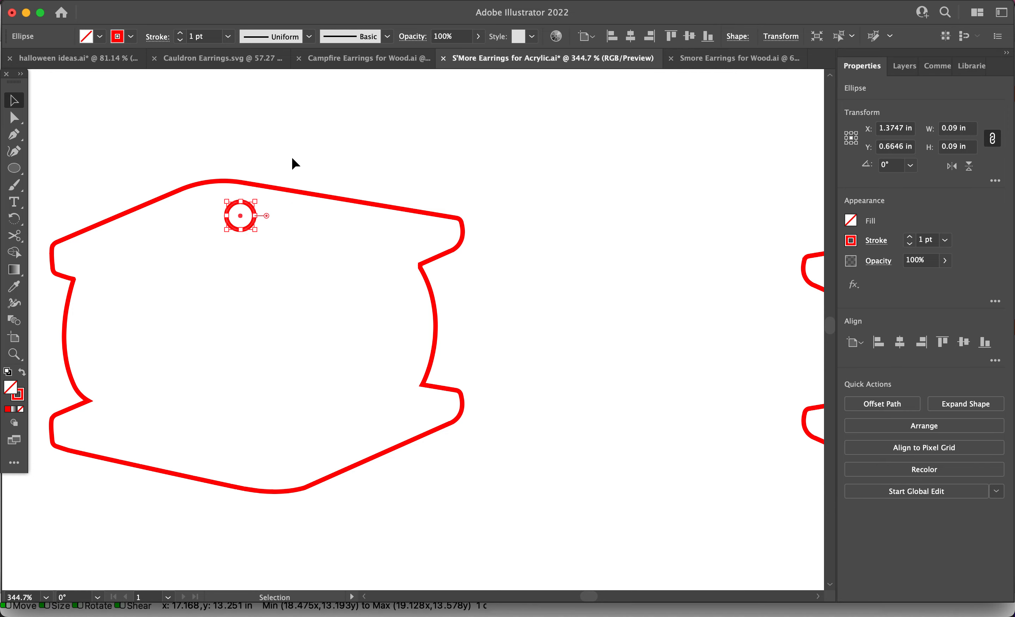
pyautogui.click(303, 145)
# Step: Move the group of two wide graham cracker pieces slightly up and ungroup it
pyautogui.scroll(-5, 306, 149)
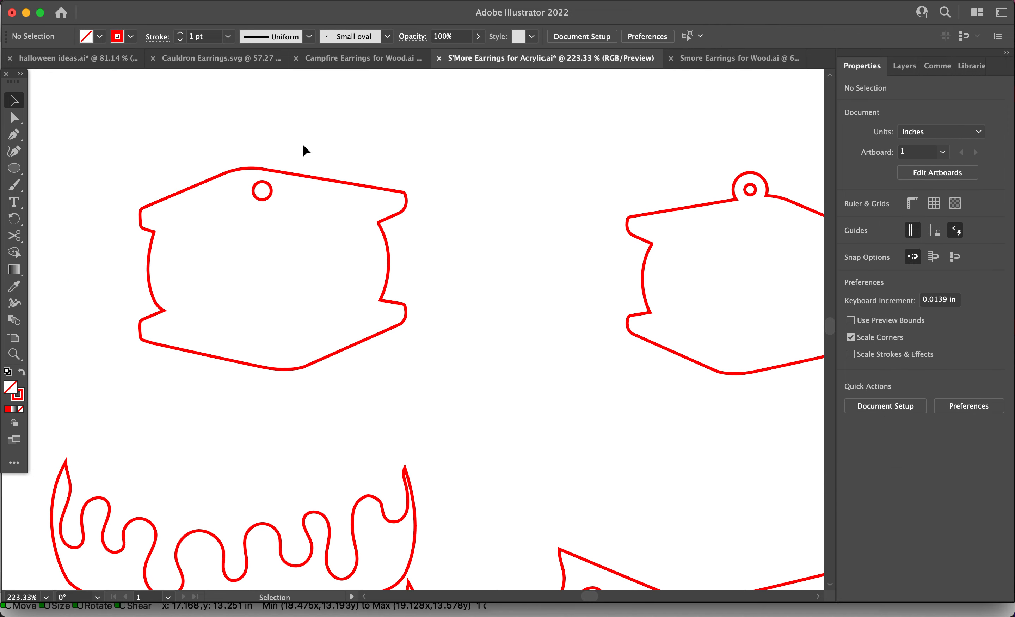
pyautogui.scroll(-1, 304, 149)
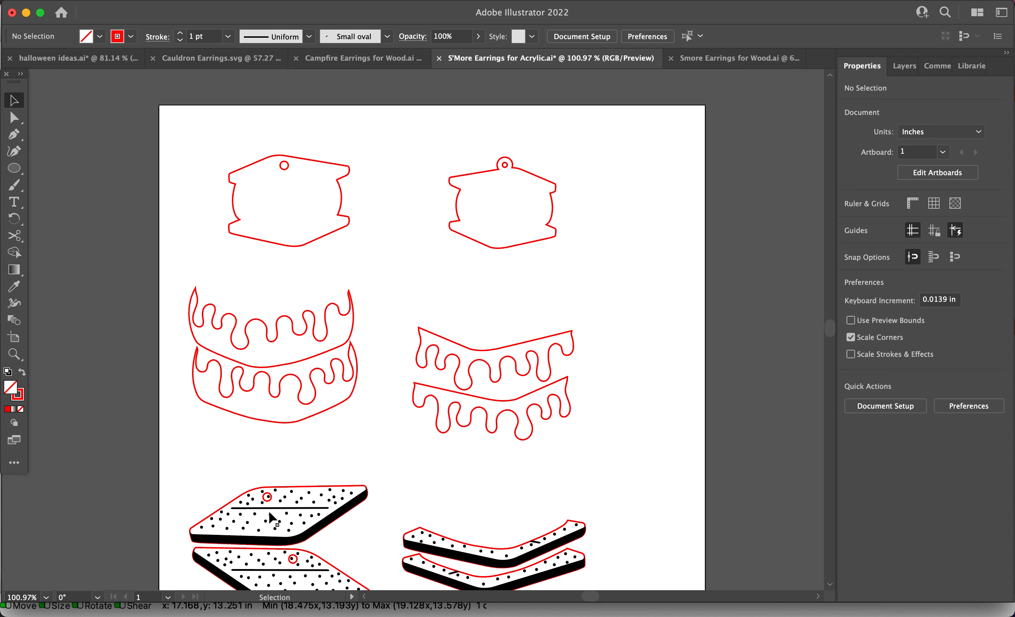
pyautogui.scroll(-3, 271, 519)
pyautogui.hscroll(2, 271, 520)
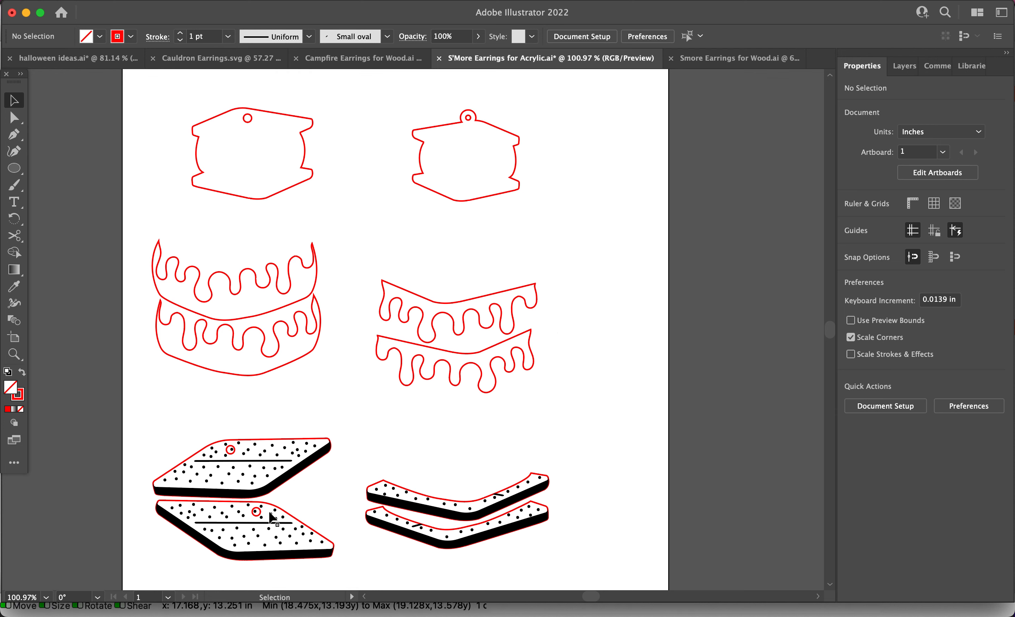
pyautogui.click(271, 496)
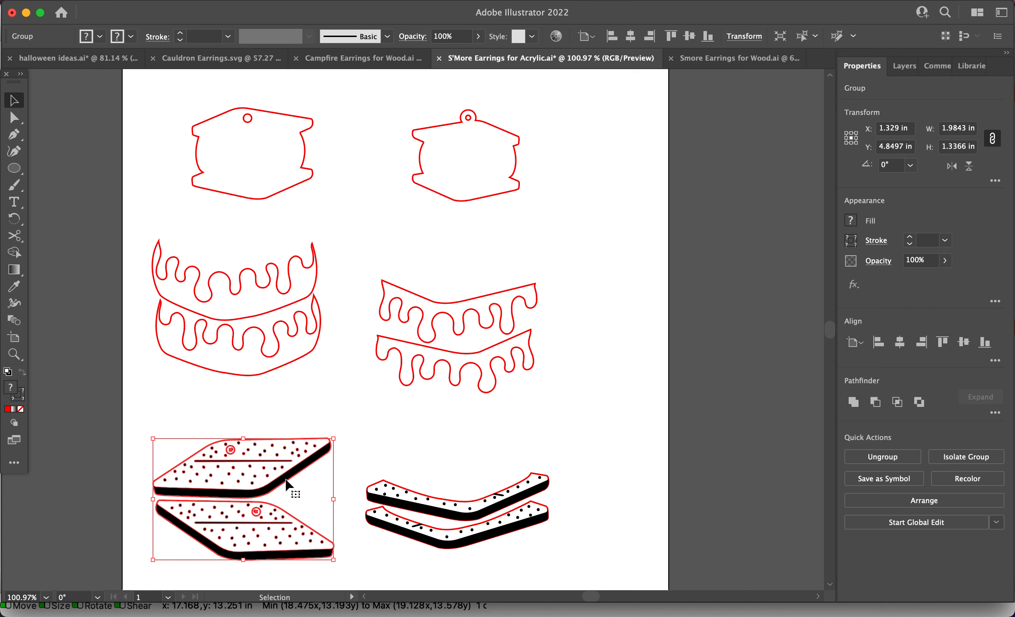
pyautogui.rightClick(287, 478)
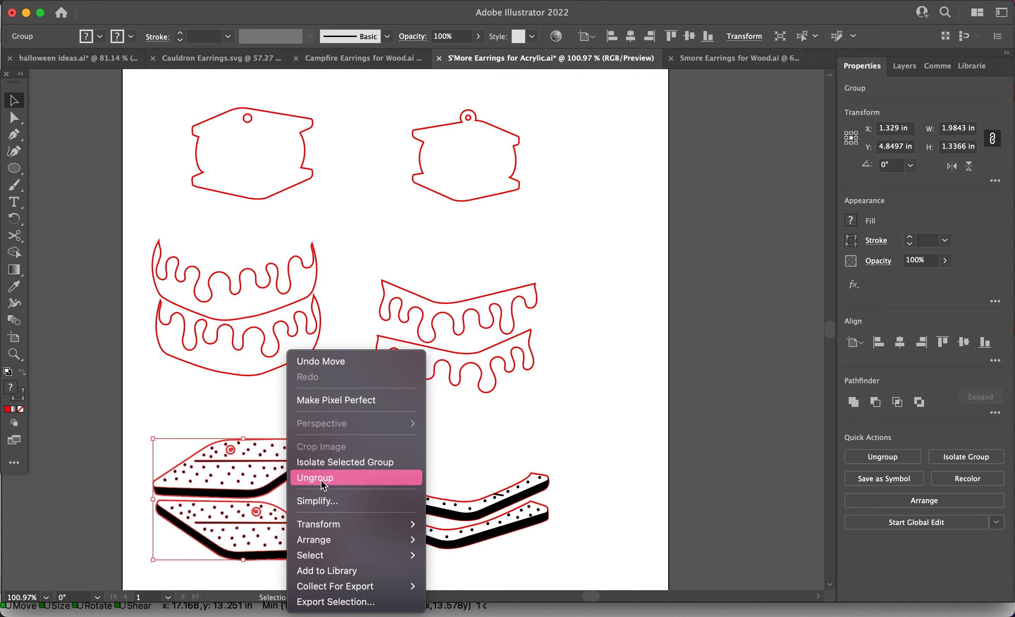
pyautogui.click(214, 412)
pyautogui.click(299, 490)
pyautogui.moveTo(274, 484); pyautogui.dragTo(272, 473)
pyautogui.rightClick(272, 472)
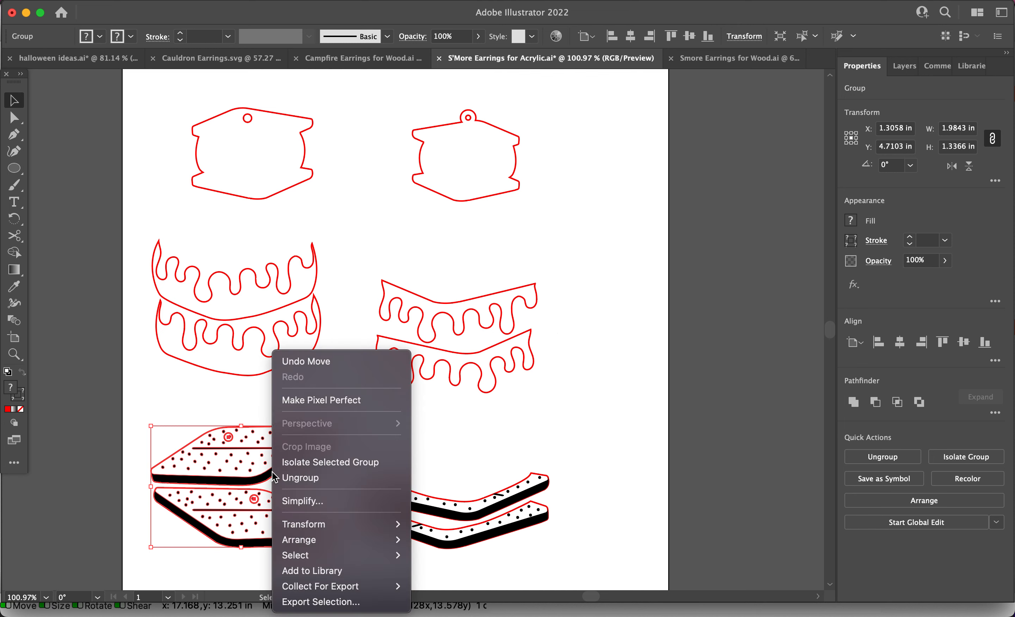
pyautogui.click(291, 478)
pyautogui.click(340, 418)
# Step: Rotate the upper wide graham cracker slightly clockwise and move it up, away from the lower one
pyautogui.click(310, 443)
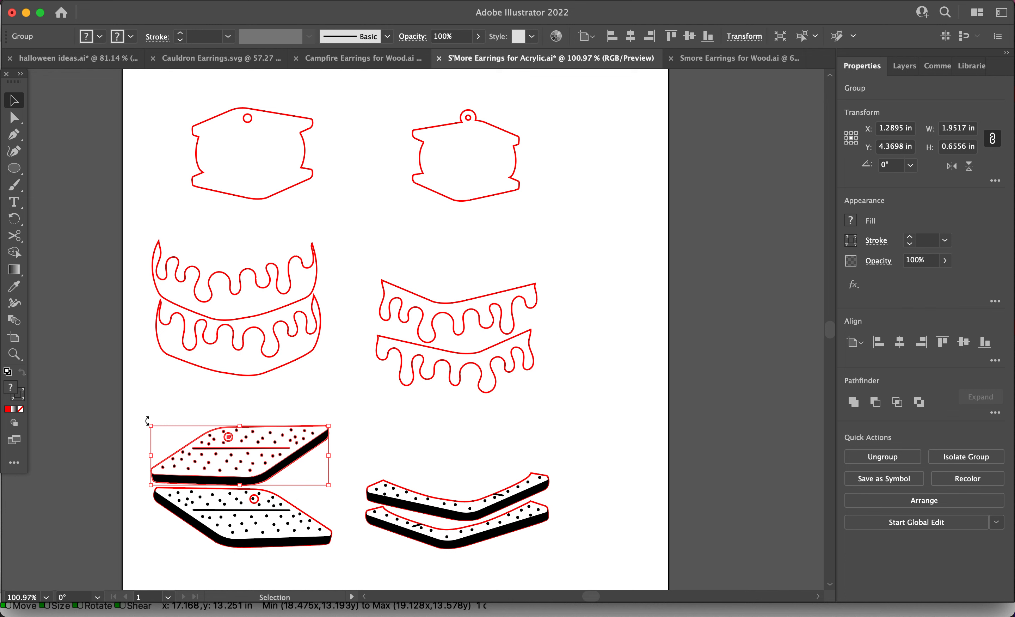
pyautogui.moveTo(142, 423); pyautogui.dragTo(160, 407)
pyautogui.moveTo(293, 471); pyautogui.dragTo(292, 449)
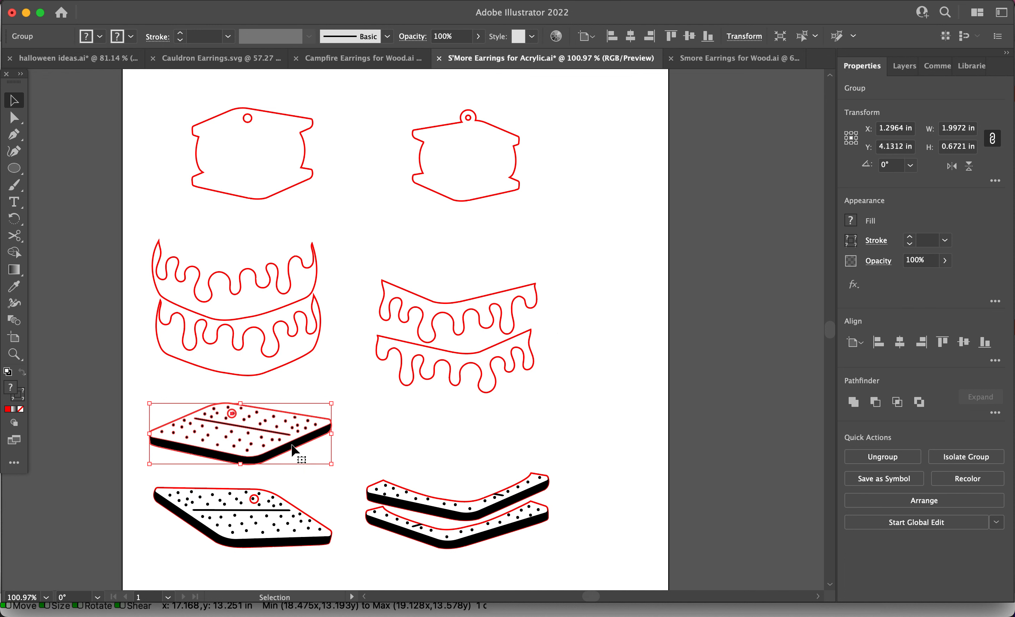
# Step: Undo the moves, the rotation and the ungrouping of the wide graham crackers
pyautogui.click(666, 420)
pyautogui.press('super+z')
pyautogui.press('super+z')
pyautogui.press('super+z')
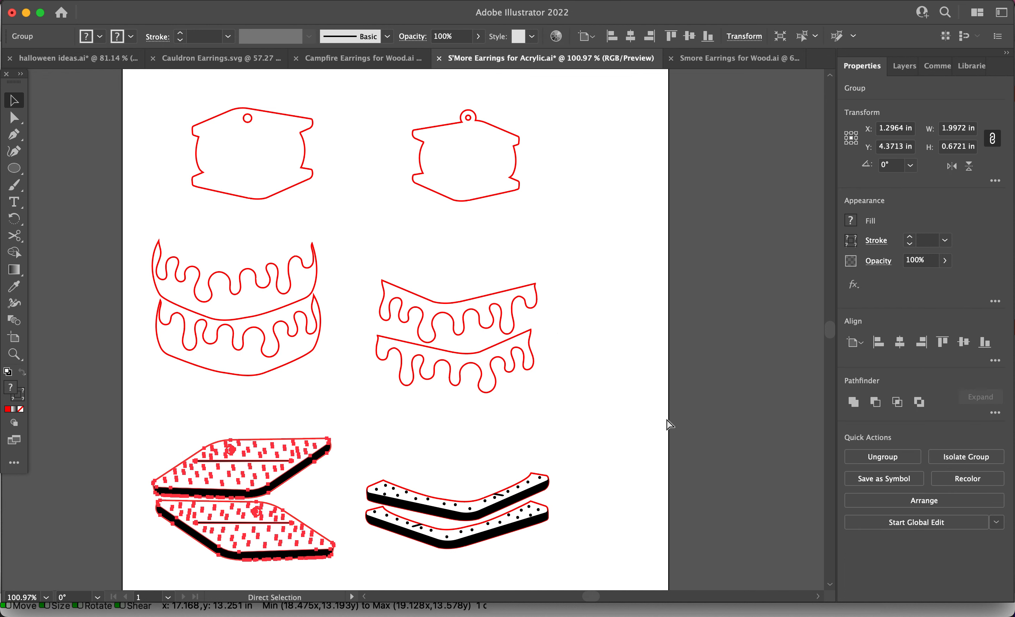
# Step: Undo the recent resizing of the two s'more backing outlines and the graham cracker pieces
pyautogui.press('super+z')
pyautogui.press('super+z')
pyautogui.press('super+z')
pyautogui.press('super+z')
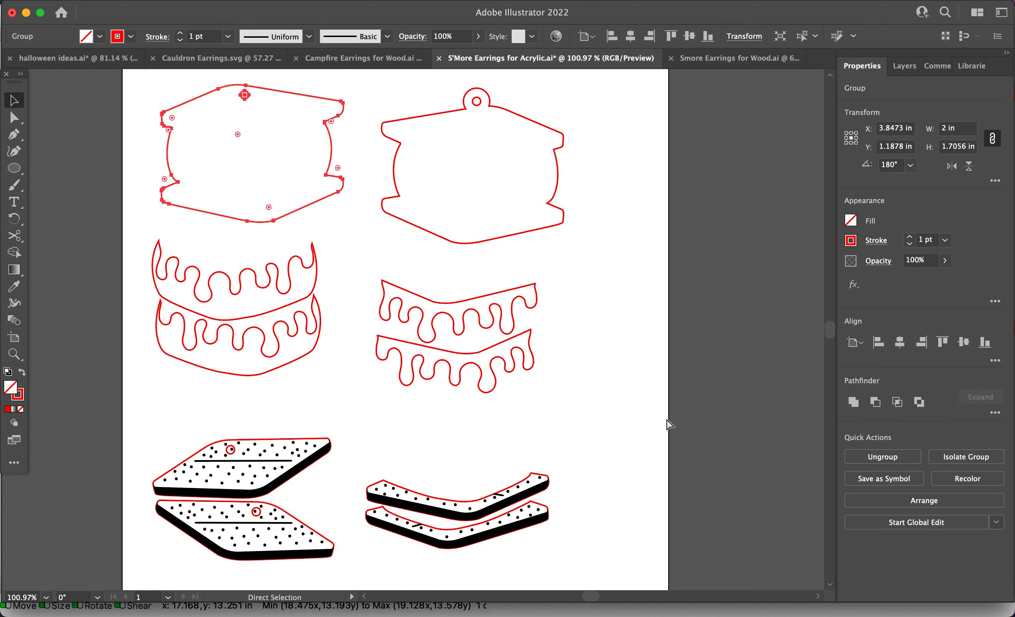
pyautogui.press('super+z')
pyautogui.press('super+z')
pyautogui.press('super+z')
pyautogui.press('super+z')
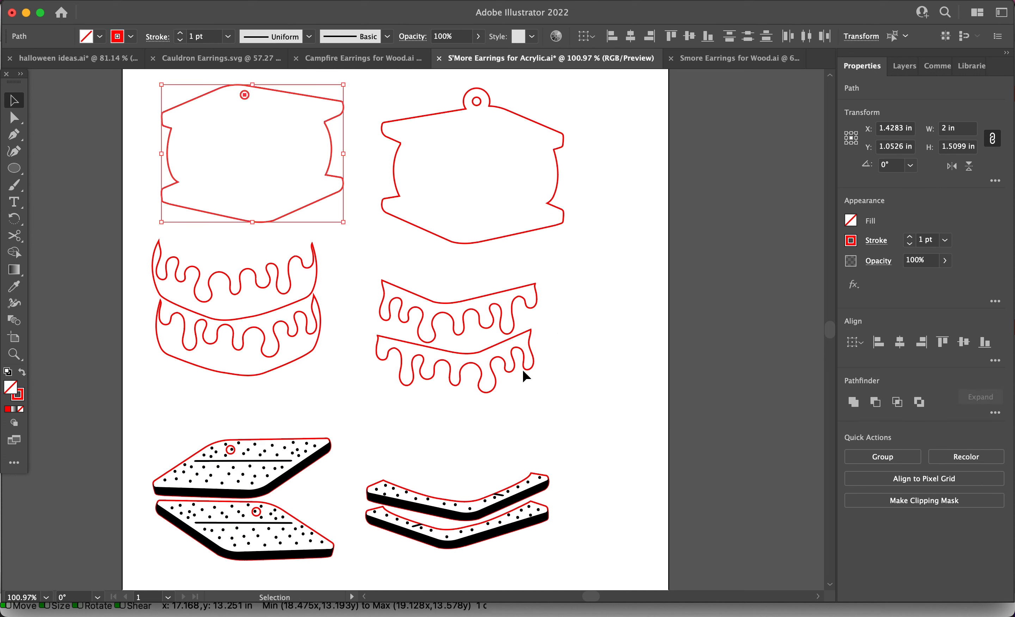
# Step: Move the large graham cracker pair up beneath the marshmallow shapes, ungroup it, and delete the lower cracker
pyautogui.moveTo(235, 494)
pyautogui.mouseDown()
pyautogui.moveTo(215, 260)
pyautogui.moveTo(229, 170)
pyautogui.moveTo(240, 151)
pyautogui.moveTo(271, 147)
pyautogui.moveTo(272, 422)
pyautogui.mouseUp()
pyautogui.click(256, 323)
pyautogui.rightClick(272, 422)
pyautogui.click(293, 473)
pyautogui.click(238, 540)
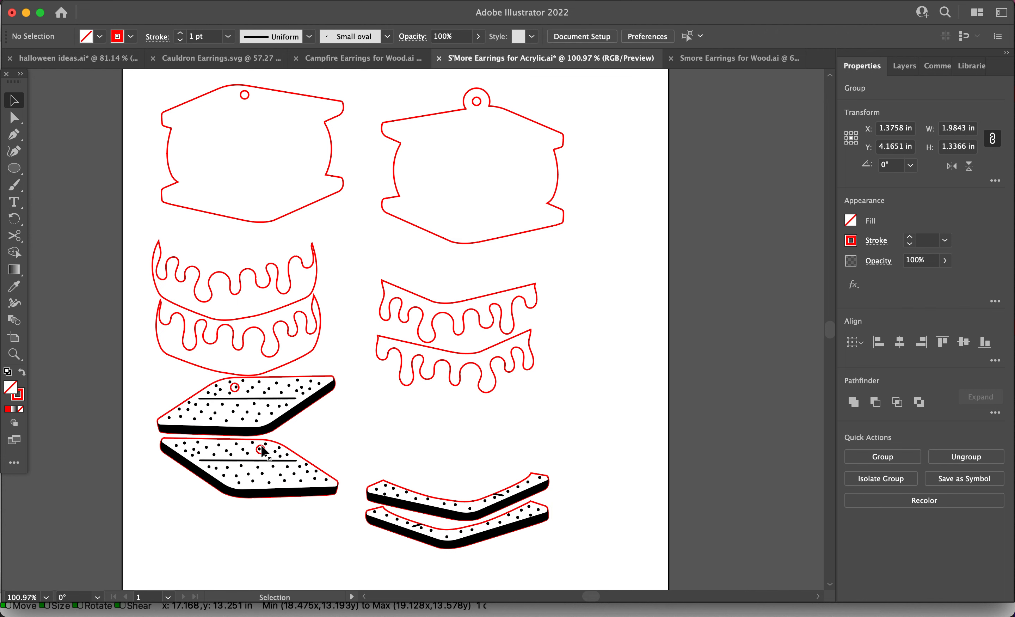
pyautogui.click(265, 495)
pyautogui.press('Delete')
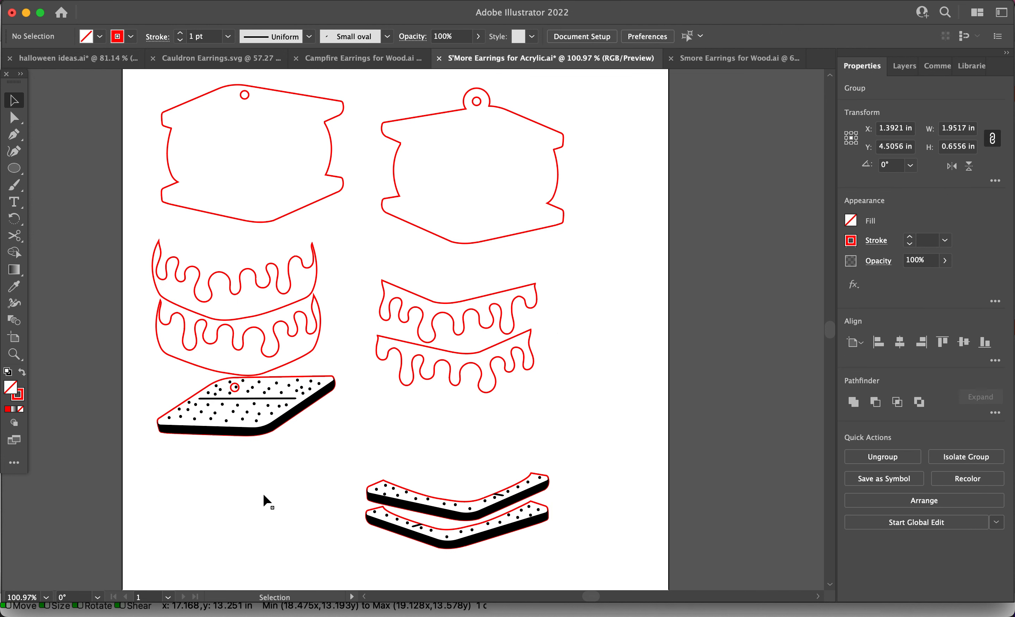
# Step: Ungroup the pair of large marshmallow shapes under the first outline and delete the upper one
pyautogui.click(279, 337)
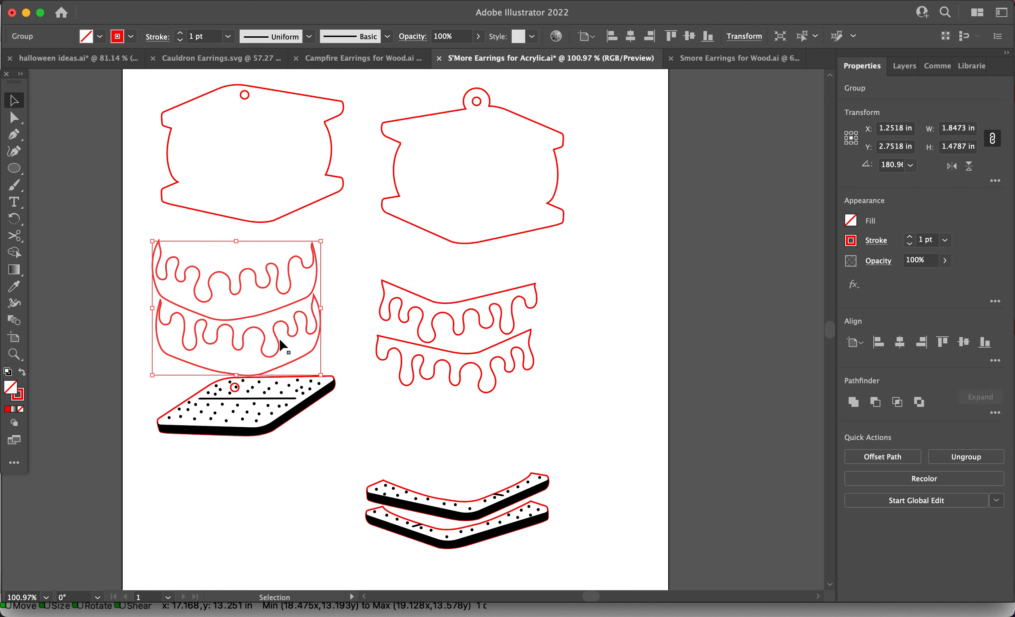
pyautogui.rightClick(280, 340)
pyautogui.click(304, 473)
pyautogui.click(337, 445)
pyautogui.click(290, 280)
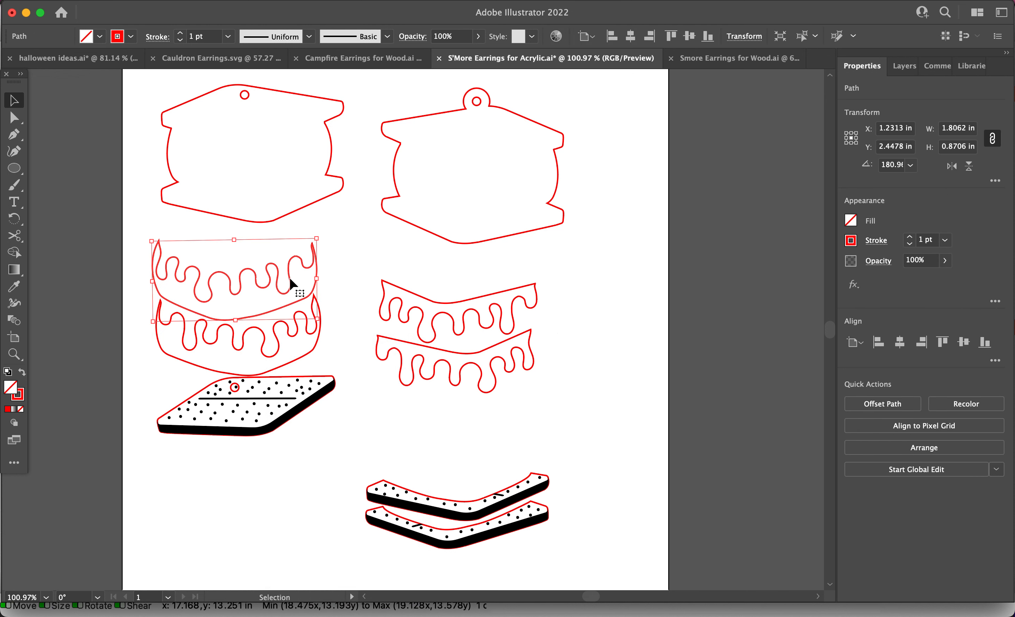
pyautogui.press('Delete')
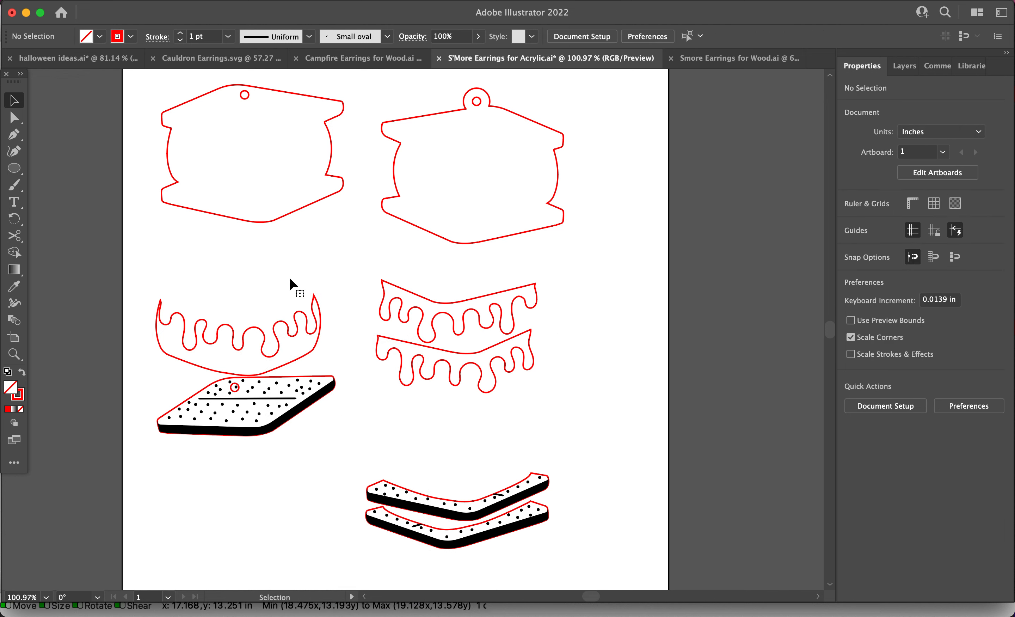
# Step: Ungroup the pair of chocolate drip shapes under the second outline and delete the upper one
pyautogui.click(436, 302)
pyautogui.rightClick(436, 302)
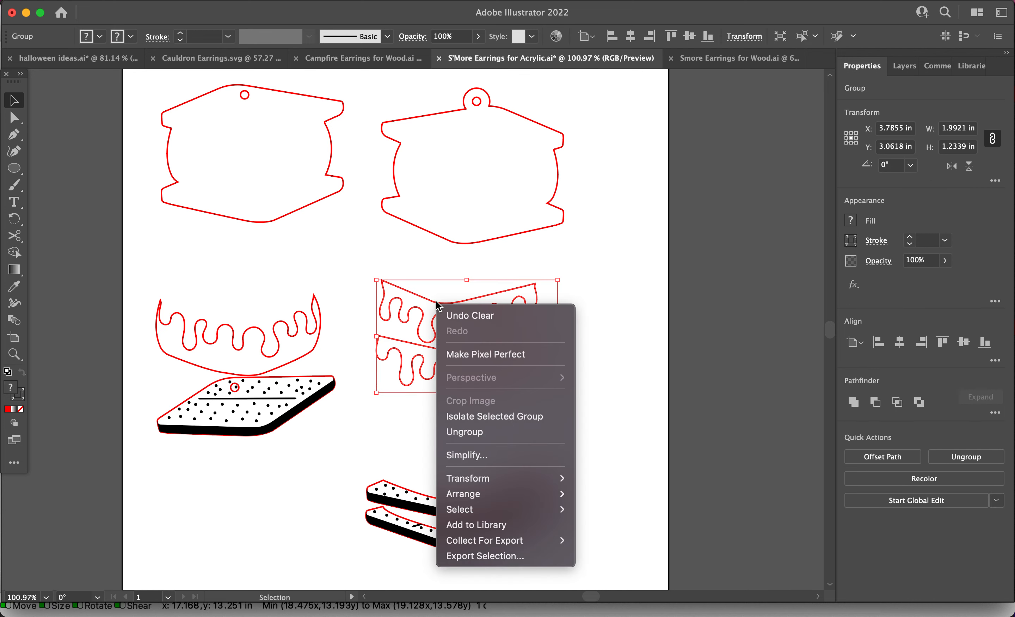
pyautogui.click(462, 432)
pyautogui.click(614, 364)
pyautogui.click(514, 320)
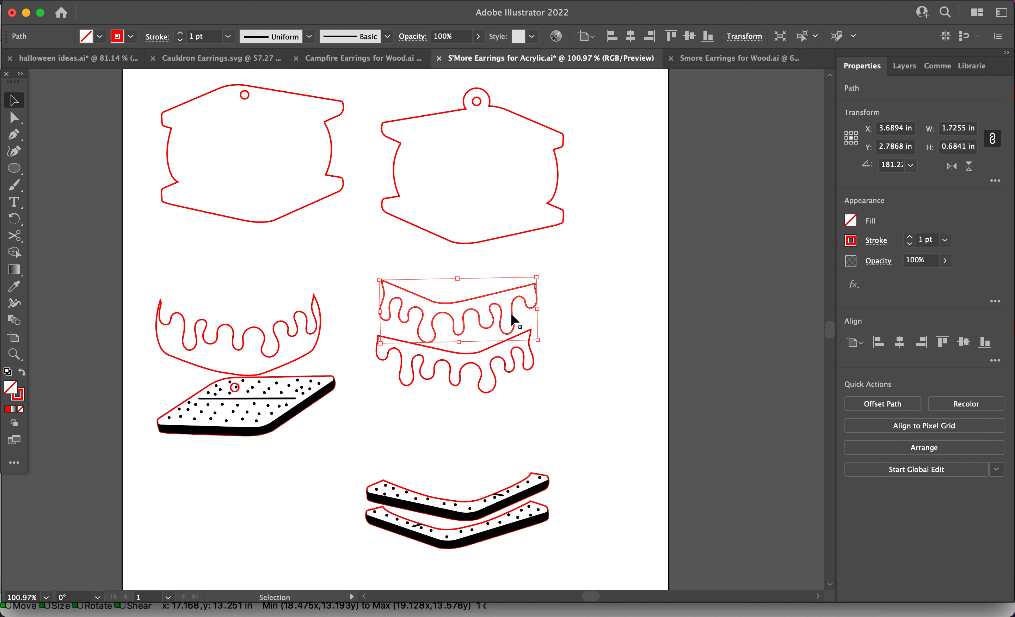
pyautogui.press('Delete')
# Step: Ungroup the pair of narrow V-shaped cracker pieces and delete the upper one
pyautogui.click(525, 489)
pyautogui.rightClick(525, 489)
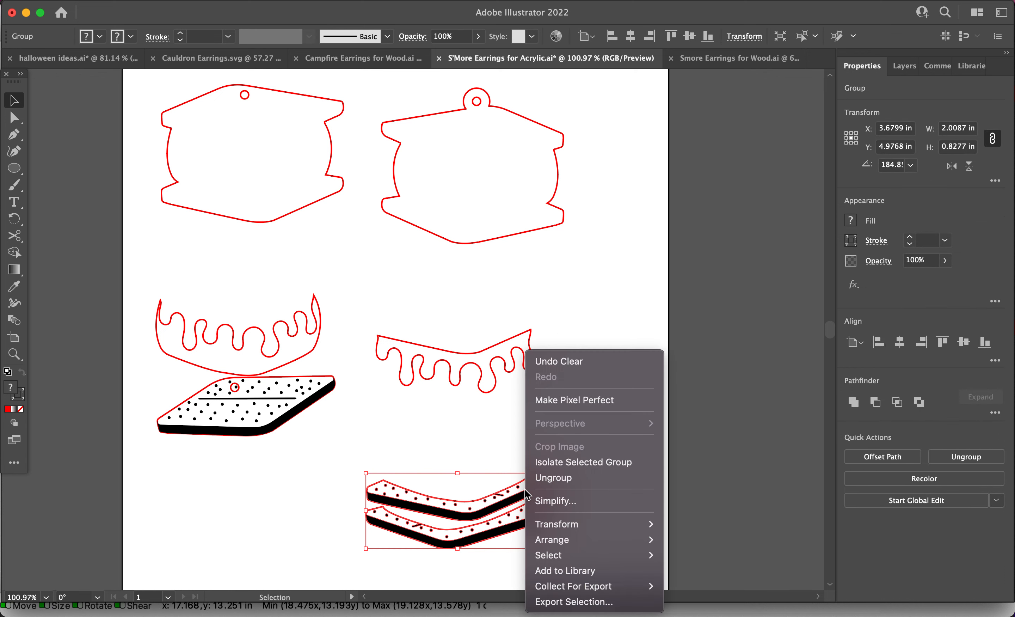
pyautogui.click(552, 477)
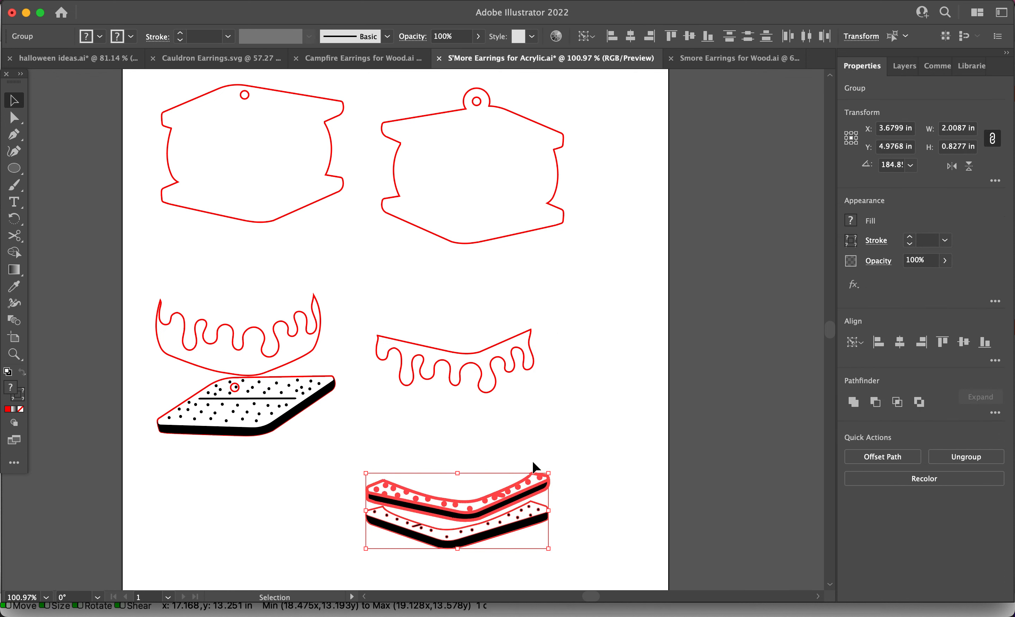
pyautogui.click(535, 451)
pyautogui.click(521, 494)
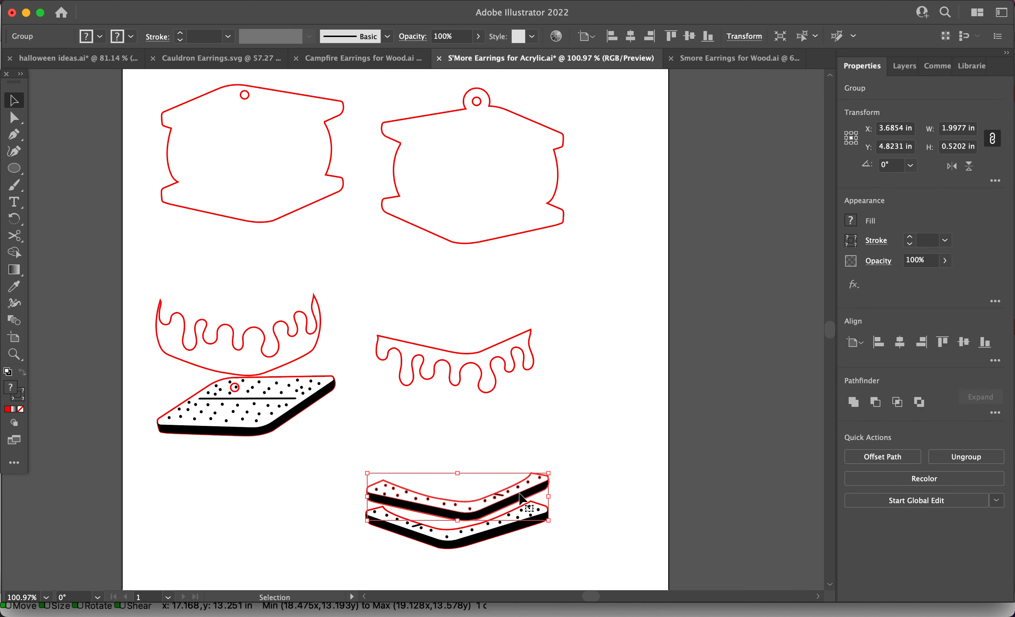
pyautogui.press('Delete')
# Step: Move the remaining V-shaped cracker, full cracker, marshmallow and chocolate drip onto the backing outline without the hanging tab
pyautogui.moveTo(516, 527); pyautogui.dragTo(308, 162)
pyautogui.moveTo(282, 423); pyautogui.dragTo(291, 183)
pyautogui.moveTo(276, 344); pyautogui.dragTo(287, 180)
pyautogui.click(443, 348)
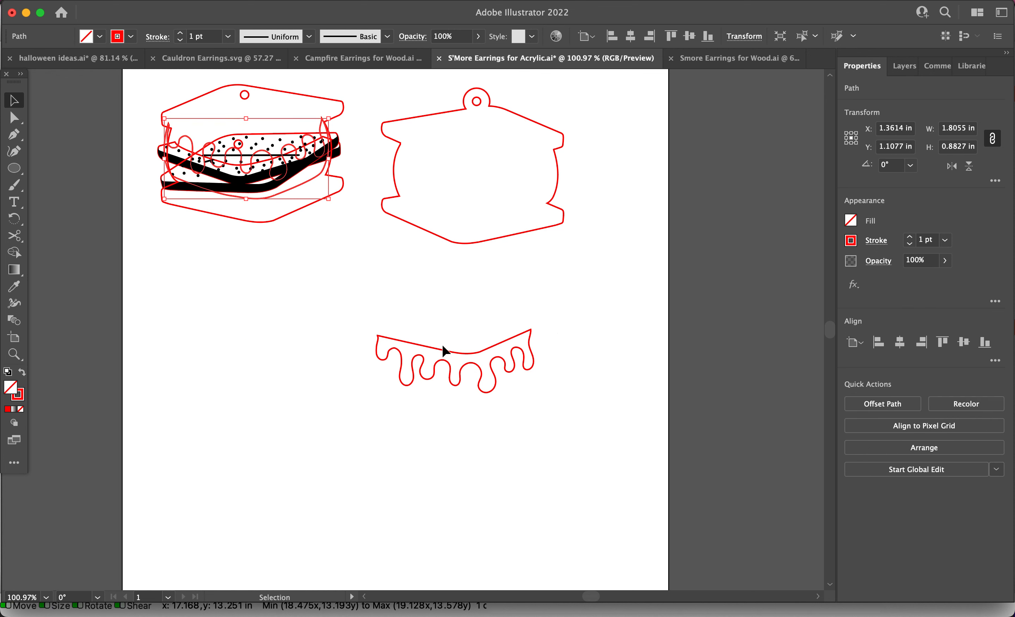
pyautogui.moveTo(444, 348)
pyautogui.mouseDown()
pyautogui.moveTo(453, 356)
pyautogui.moveTo(260, 170)
pyautogui.mouseUp()
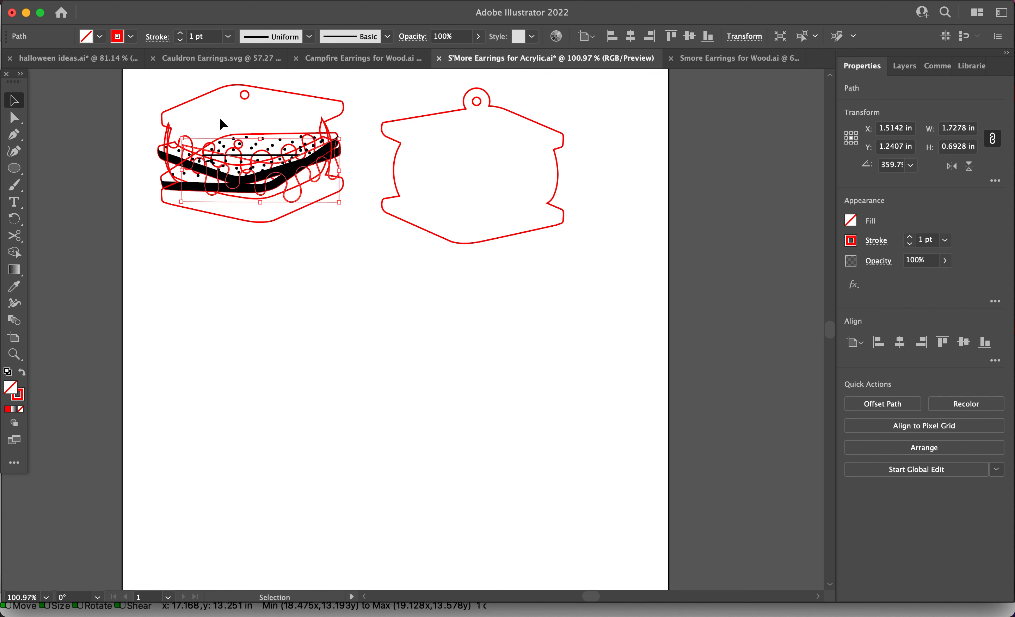
# Step: Select the outline together with all the pieces on it and scale them proportionally to a height of 1 in
pyautogui.scroll(5, 219, 115)
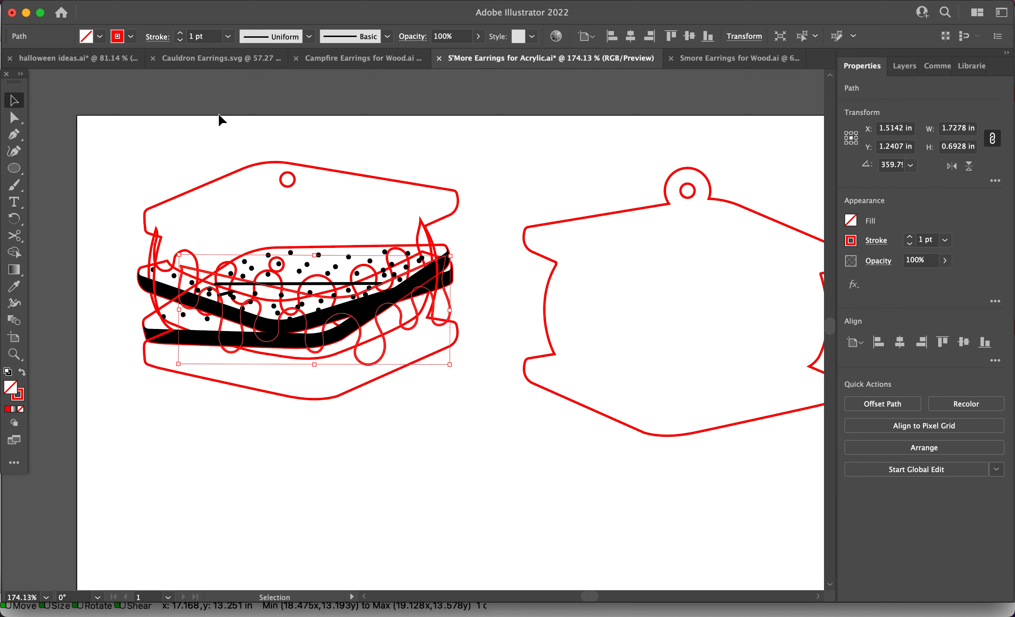
pyautogui.moveTo(471, 394); pyautogui.dragTo(499, 431)
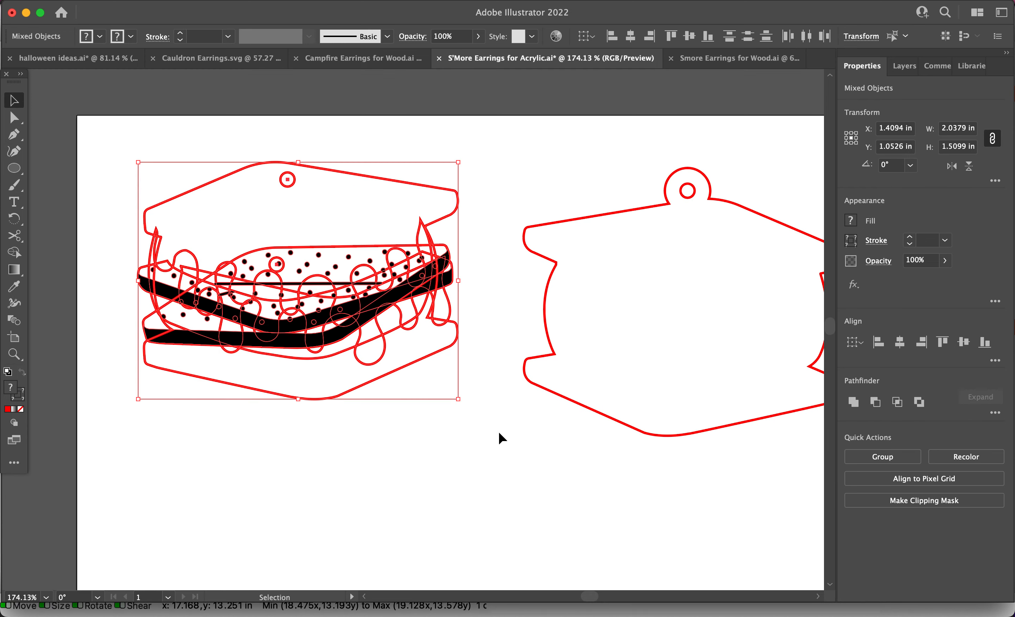
pyautogui.doubleClick(963, 148)
pyautogui.write('1')
pyautogui.press('Return')
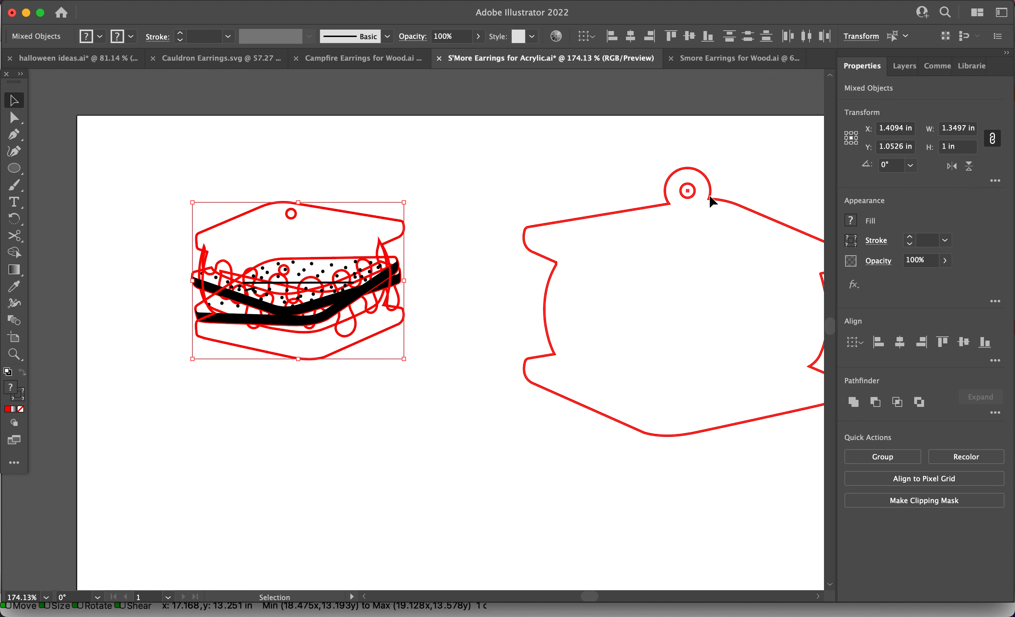
# Step: Scale the backing outline with the hanging tab proportionally to a height of 1 in
pyautogui.click(710, 199)
pyautogui.doubleClick(956, 147)
pyautogui.write('1')
pyautogui.press('Return')
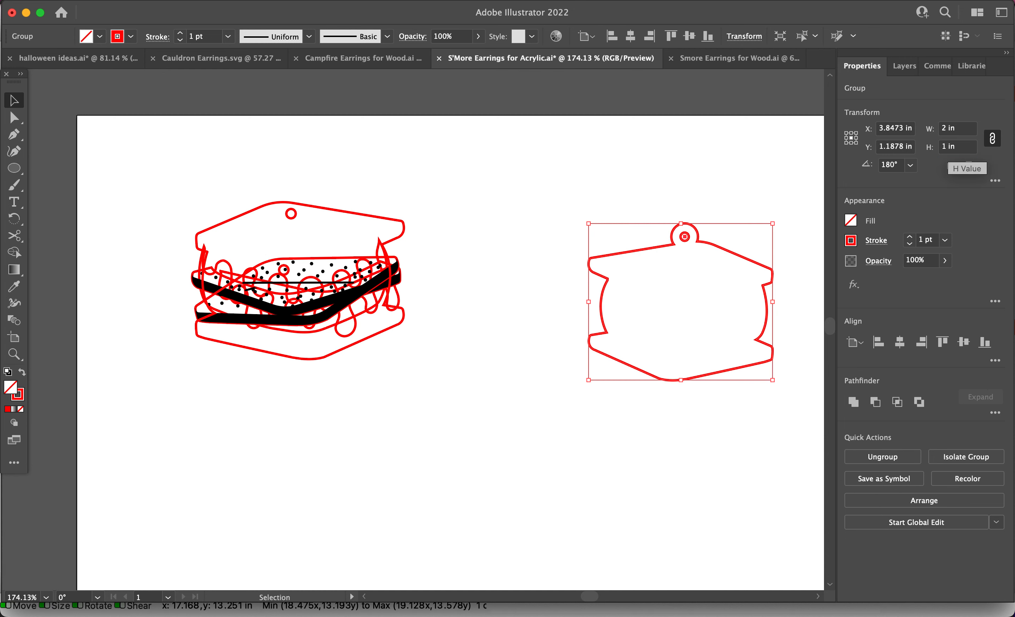
pyautogui.click(514, 220)
# Step: Move the two cracker pieces, the marshmallow and the chocolate drip off the outline into the empty area below
pyautogui.scroll(-3, 352, 271)
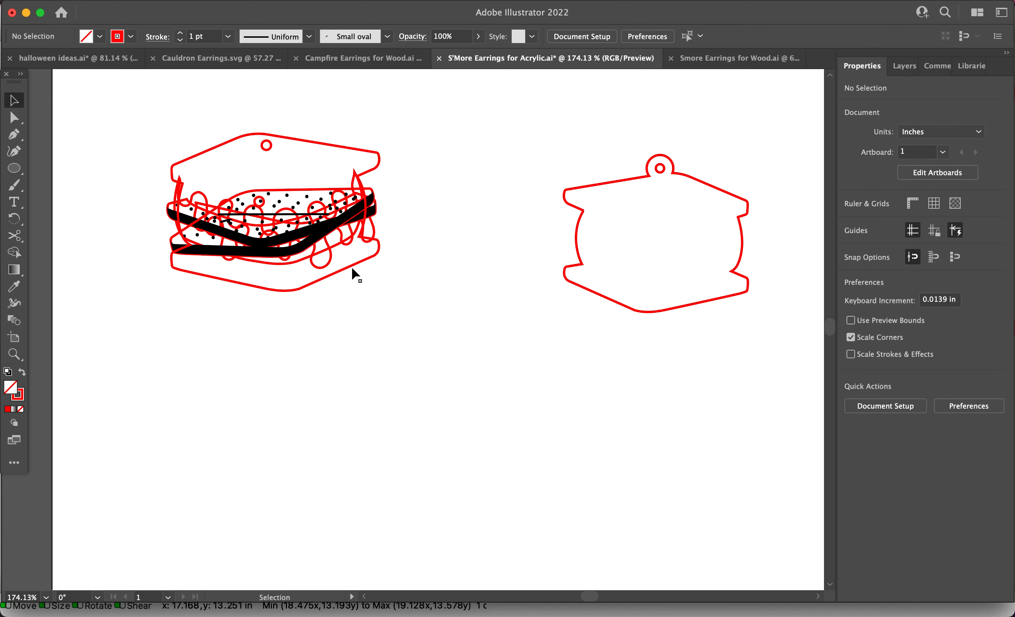
pyautogui.scroll(-3, 355, 274)
pyautogui.click(301, 141)
pyautogui.moveTo(301, 141); pyautogui.dragTo(331, 475)
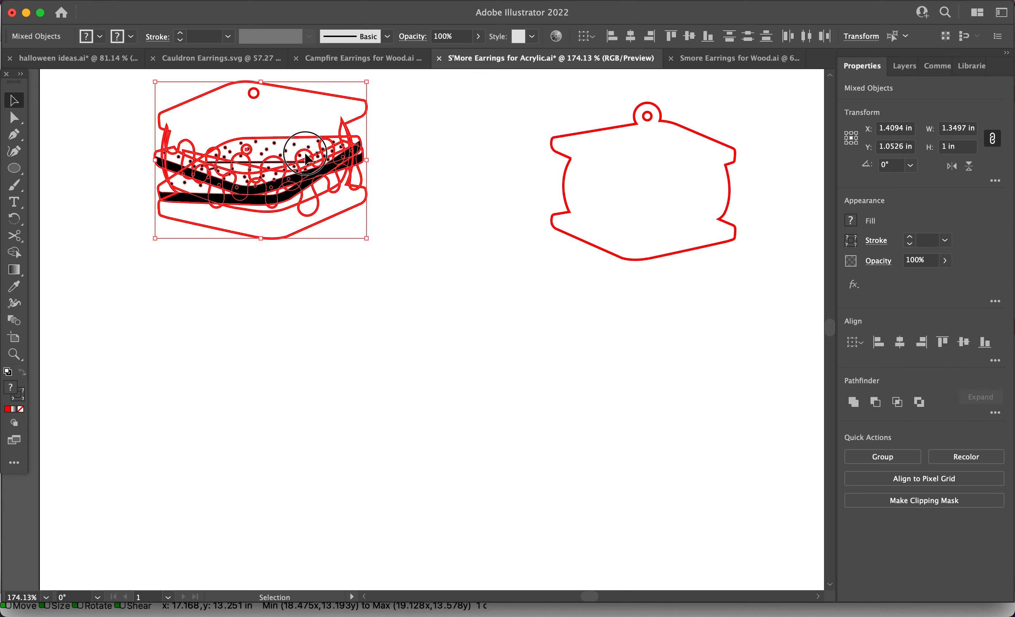
pyautogui.click(405, 164)
pyautogui.moveTo(310, 183); pyautogui.dragTo(281, 419)
pyautogui.moveTo(291, 183); pyautogui.dragTo(283, 516)
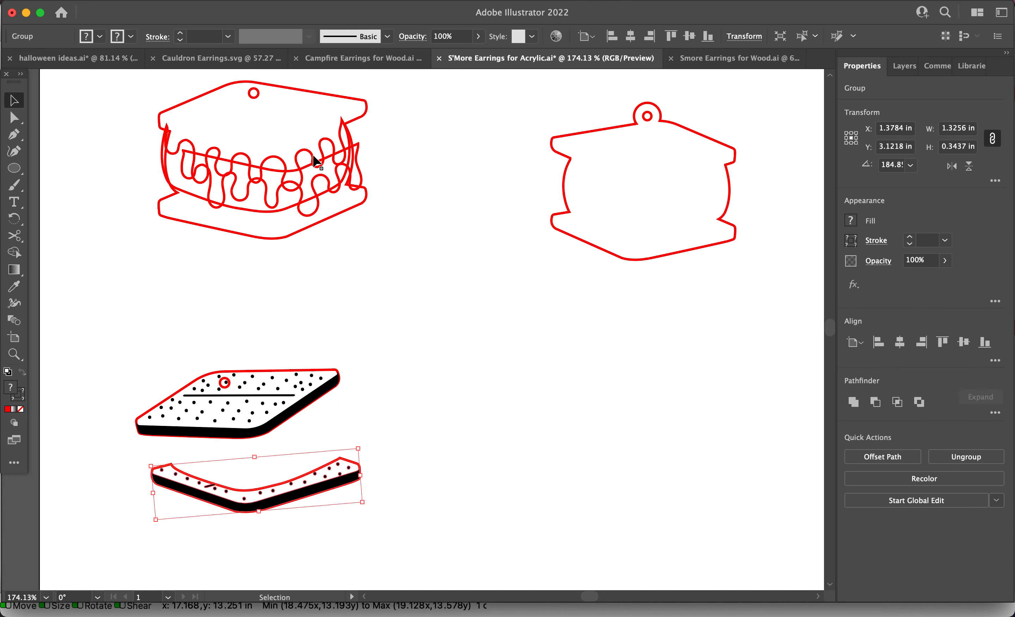
pyautogui.moveTo(316, 163); pyautogui.dragTo(515, 519)
pyautogui.moveTo(305, 172); pyautogui.dragTo(670, 514)
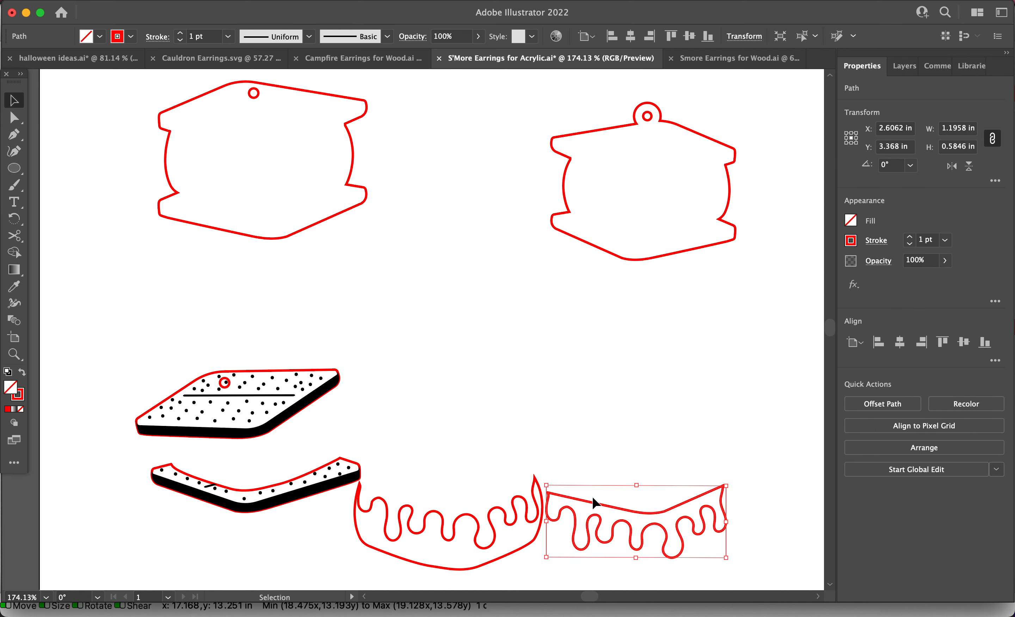
# Step: Rotate the full graham cracker to match the slant of the outline and place it just beneath the outline
pyautogui.click(306, 406)
pyautogui.moveTo(344, 363); pyautogui.dragTo(338, 163)
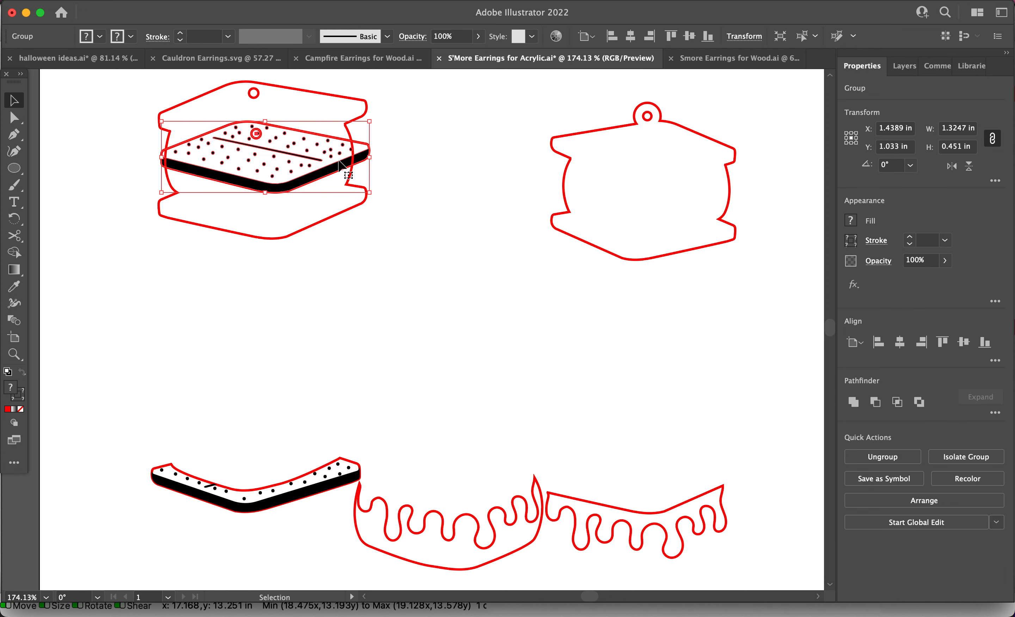
pyautogui.scroll(3, 338, 158)
pyautogui.scroll(4, 338, 158)
pyautogui.scroll(2, 339, 162)
pyautogui.moveTo(371, 292); pyautogui.dragTo(394, 469)
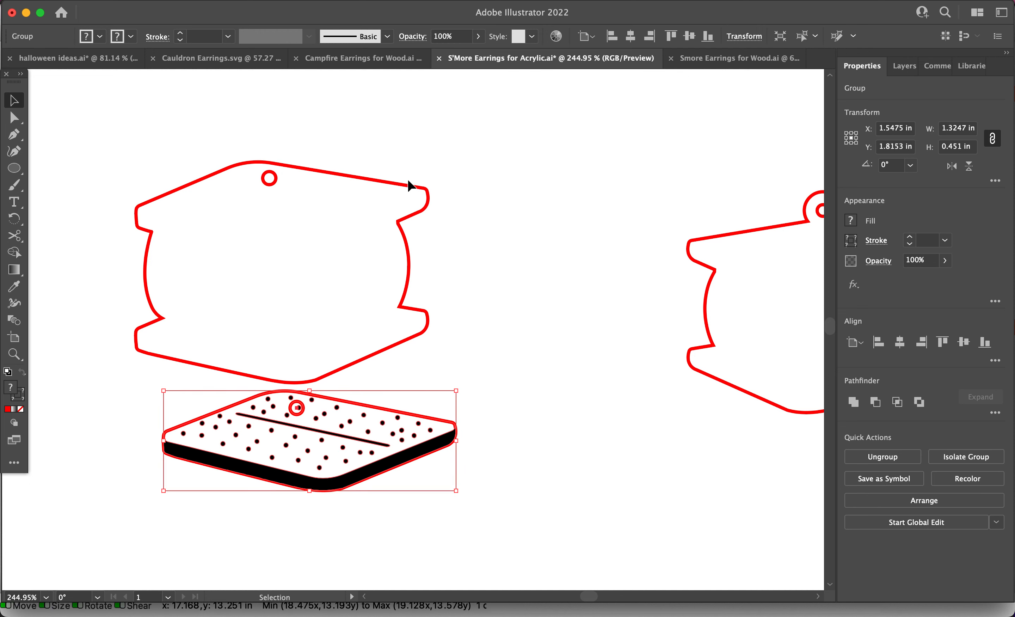
# Step: Enlarge the outline's jump-ring hole to 0.09 in and shift it slightly down from the edge
pyautogui.click(274, 179)
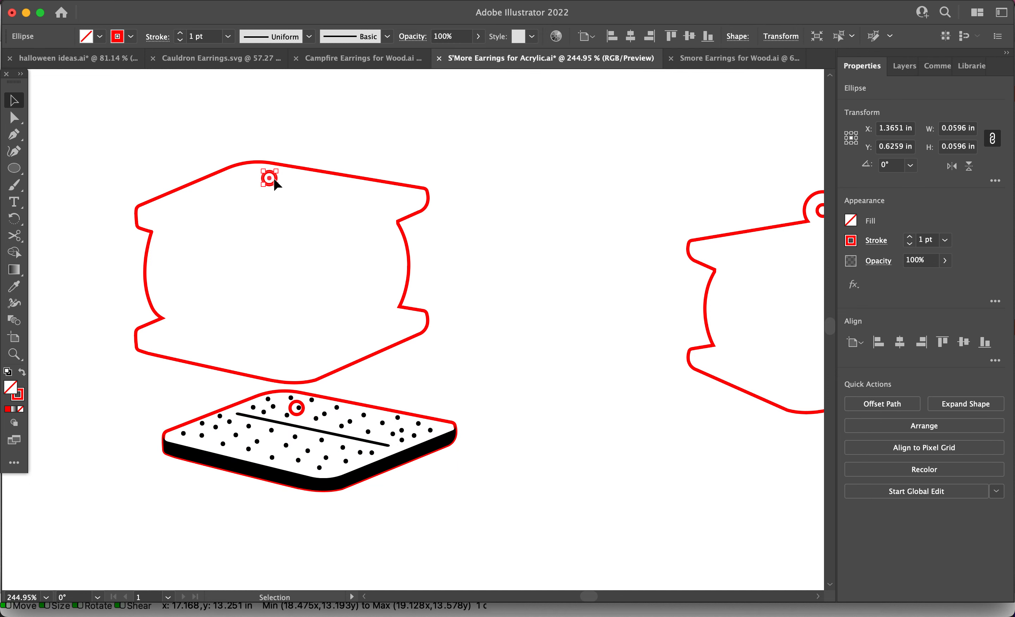
pyautogui.rightClick(274, 178)
pyautogui.click(298, 169)
pyautogui.click(276, 179)
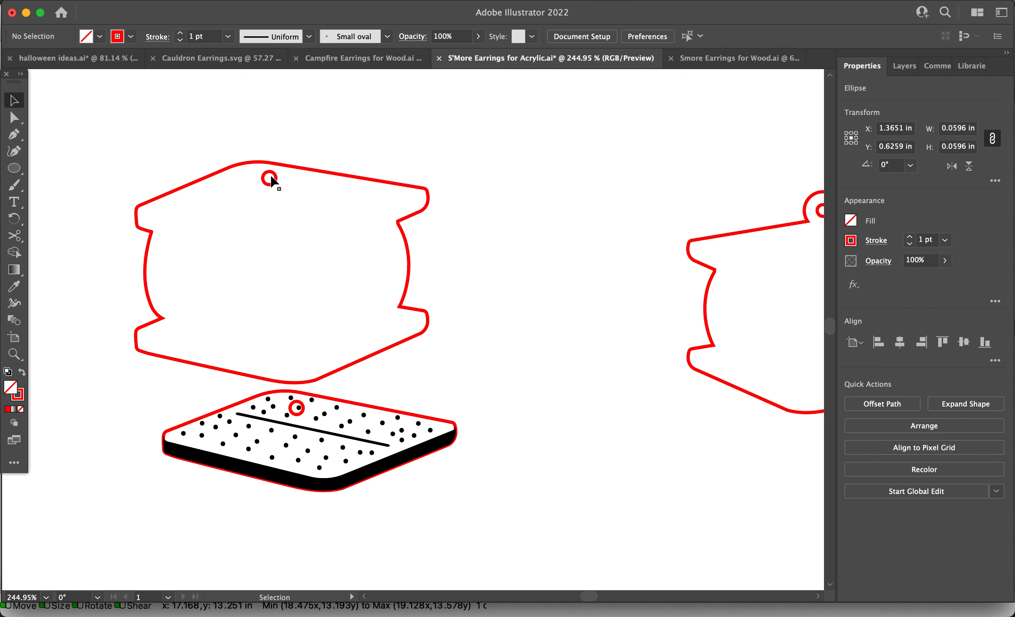
pyautogui.click(269, 179)
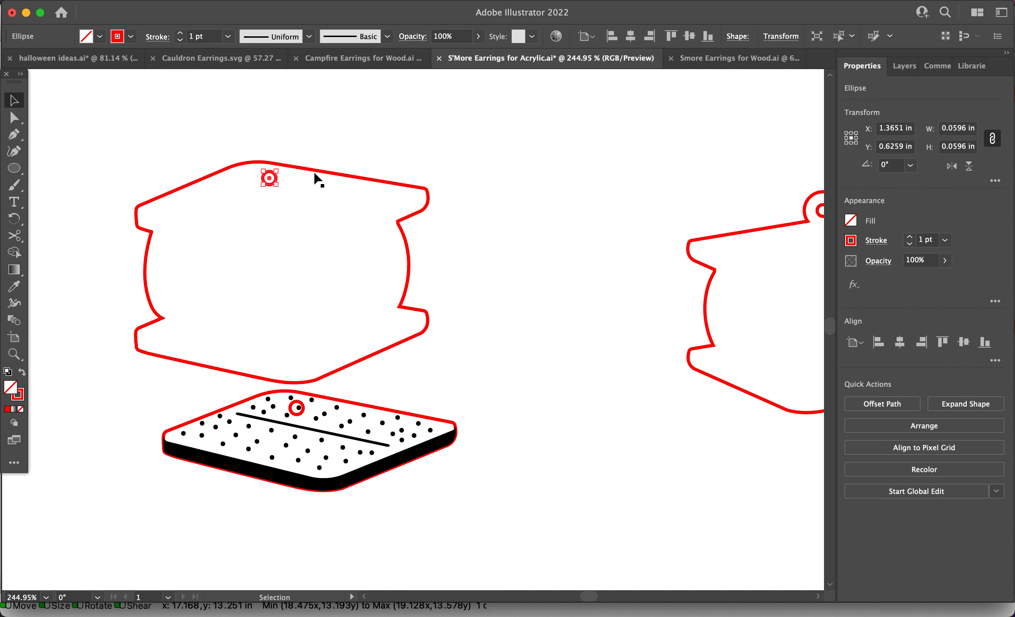
pyautogui.click(954, 149)
pyautogui.write('0.09')
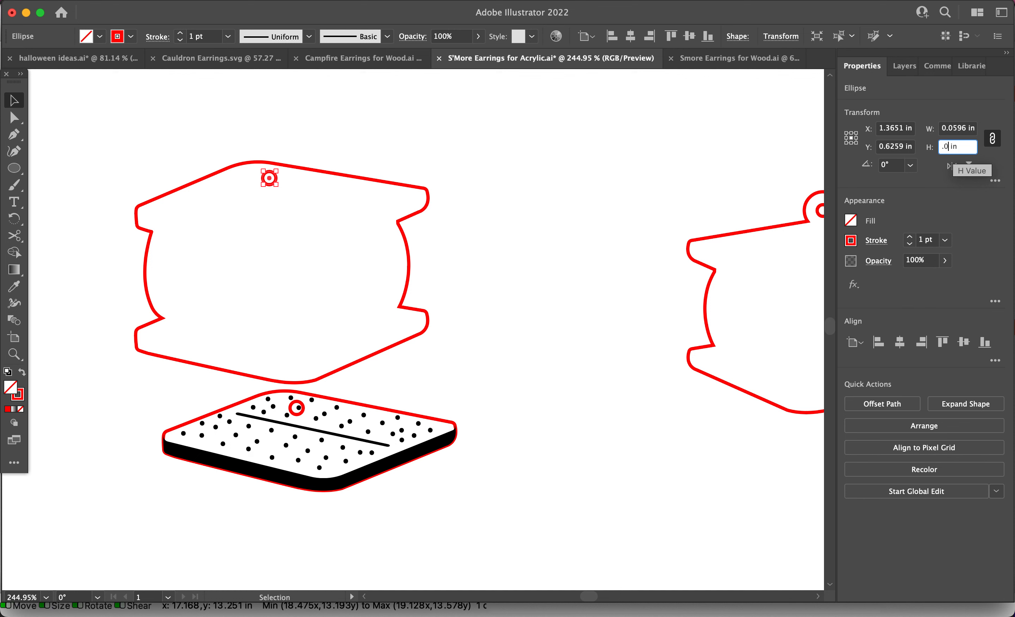
pyautogui.press('Return')
pyautogui.moveTo(269, 182); pyautogui.dragTo(271, 190)
pyautogui.click(353, 123)
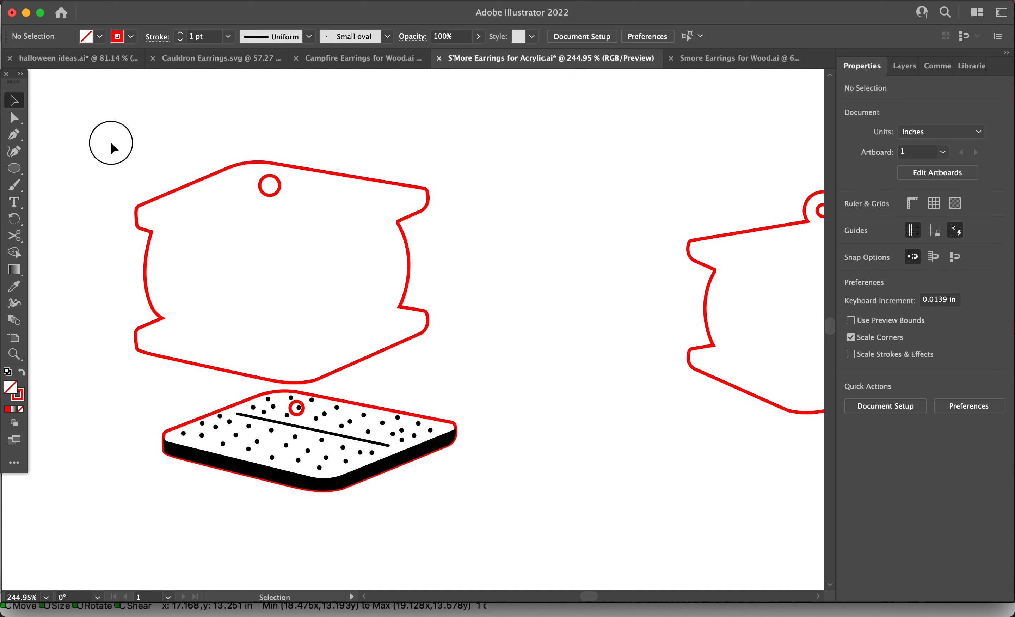
# Step: Group the backing outline with its hole
pyautogui.moveTo(111, 143); pyautogui.dragTo(504, 263)
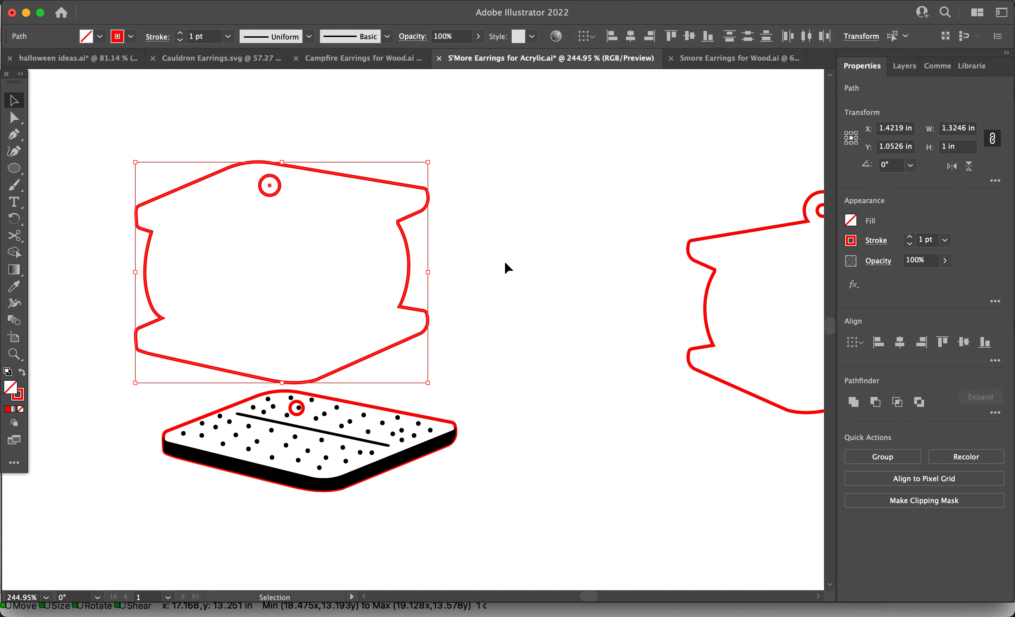
pyautogui.press('super+g')
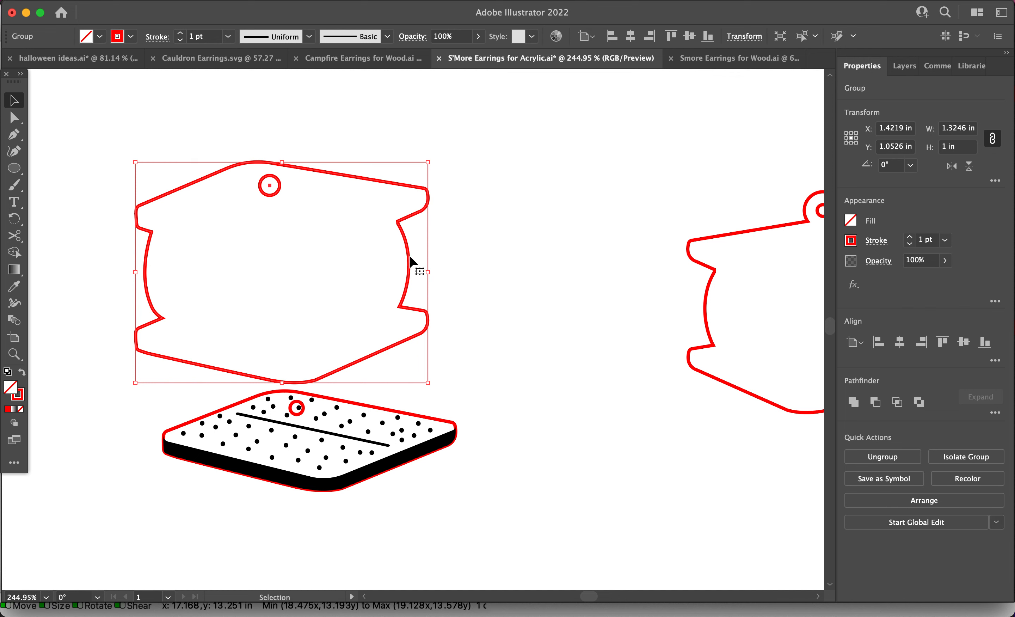
pyautogui.click(451, 270)
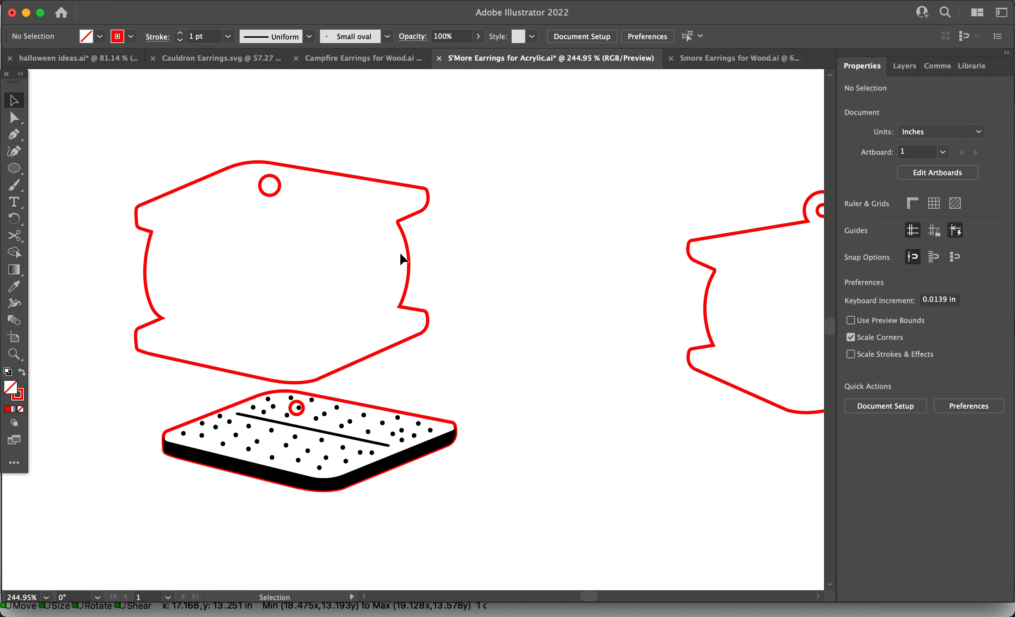
# Step: Shift the grouped outline slightly, then fit the full graham cracker over its upper part so their edges line up
pyautogui.moveTo(413, 263); pyautogui.dragTo(431, 253)
pyautogui.moveTo(441, 441); pyautogui.dragTo(432, 205)
pyautogui.moveTo(458, 147); pyautogui.dragTo(456, 146)
pyautogui.moveTo(395, 219); pyautogui.dragTo(396, 220)
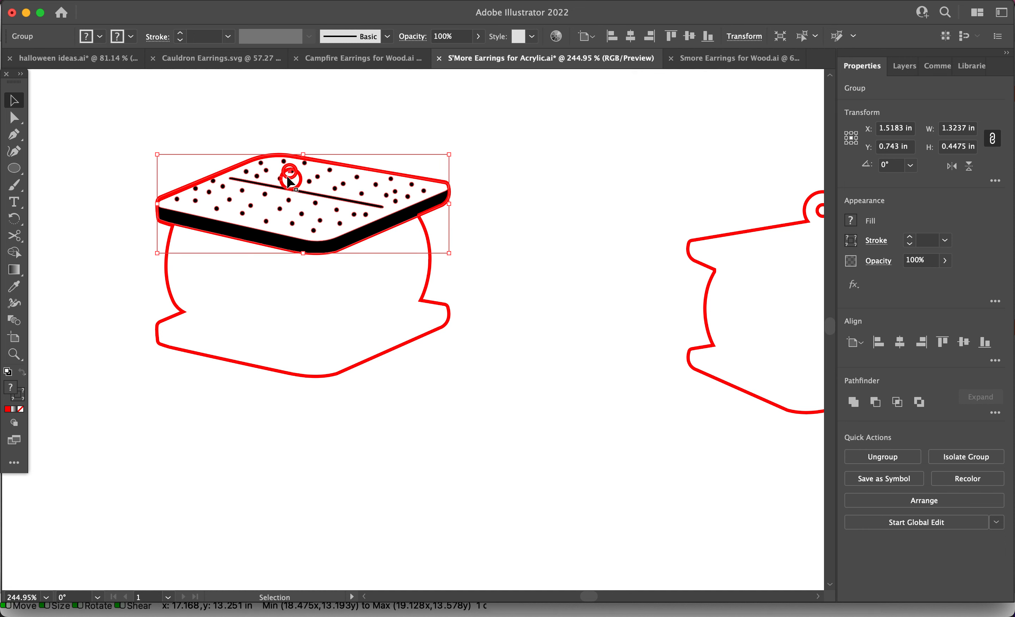
pyautogui.scroll(4, 292, 181)
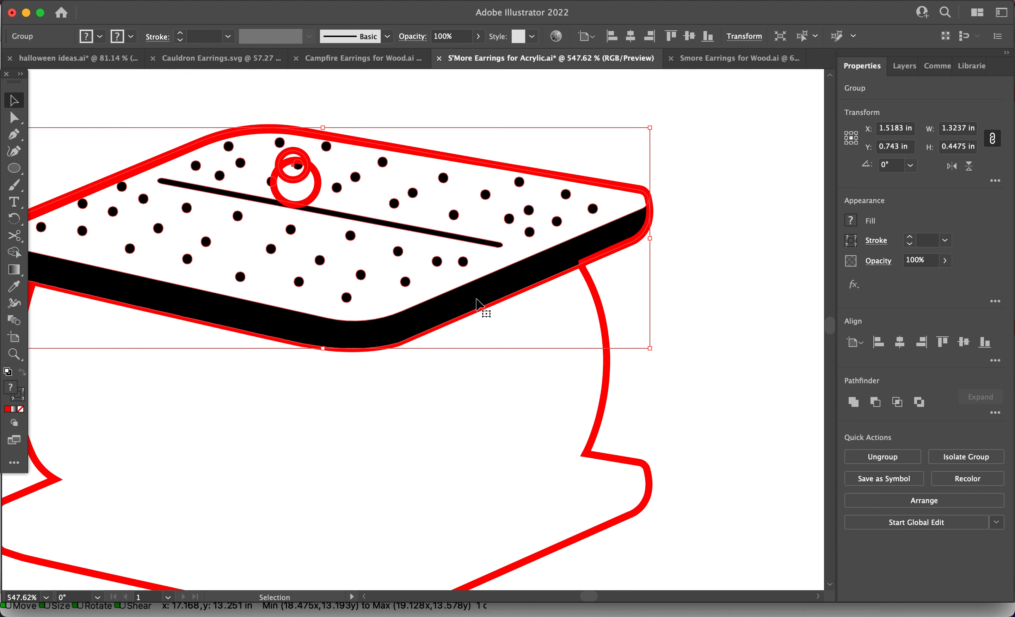
pyautogui.scroll(-2, 482, 305)
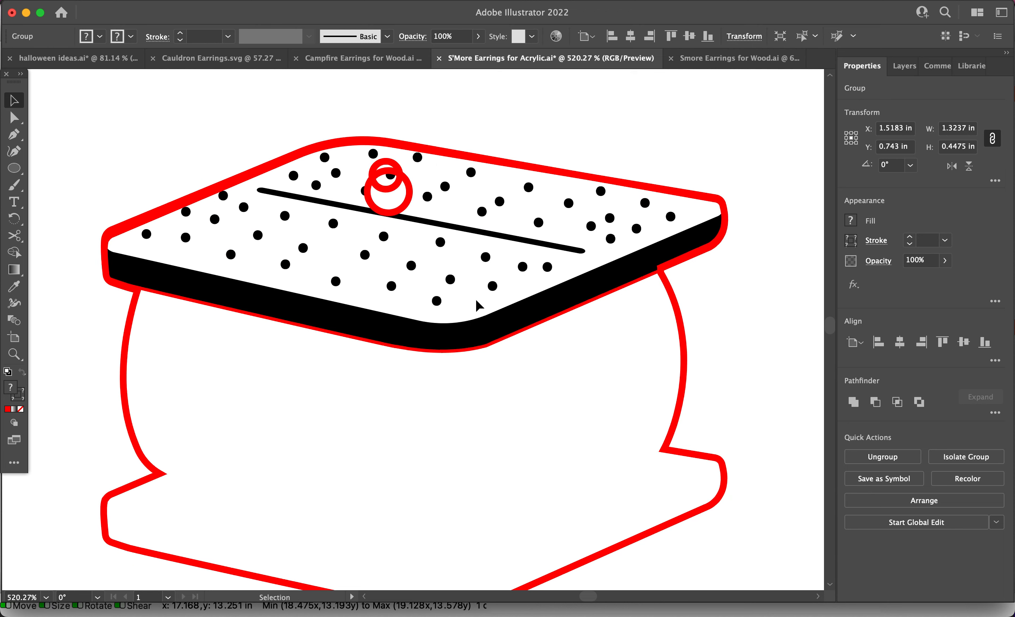
# Step: Ungroup the full graham cracker so its hole can be edited separately
pyautogui.rightClick(520, 311)
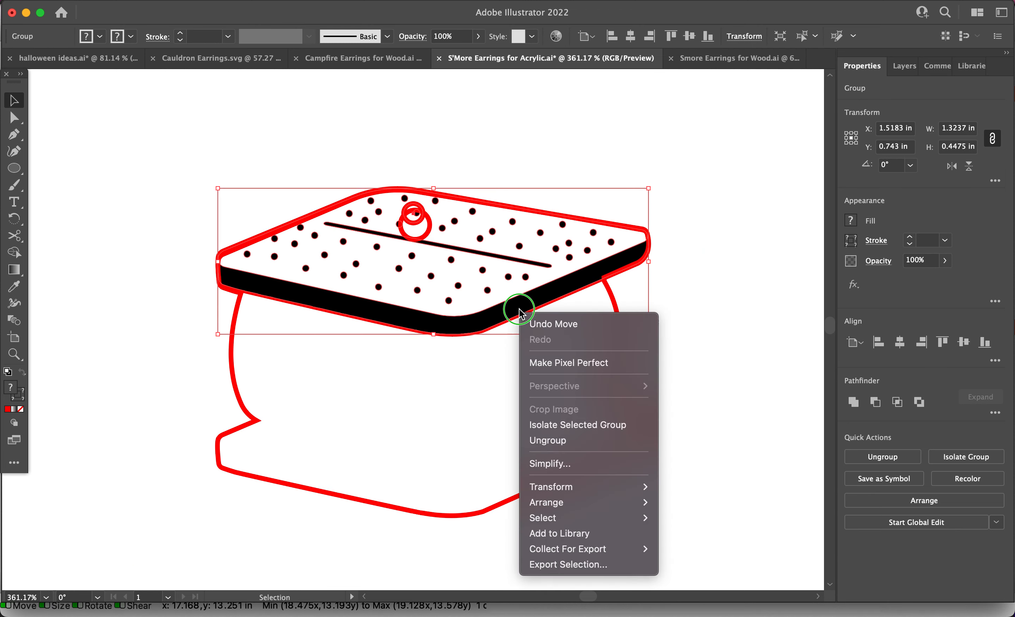
pyautogui.click(547, 440)
pyautogui.click(688, 299)
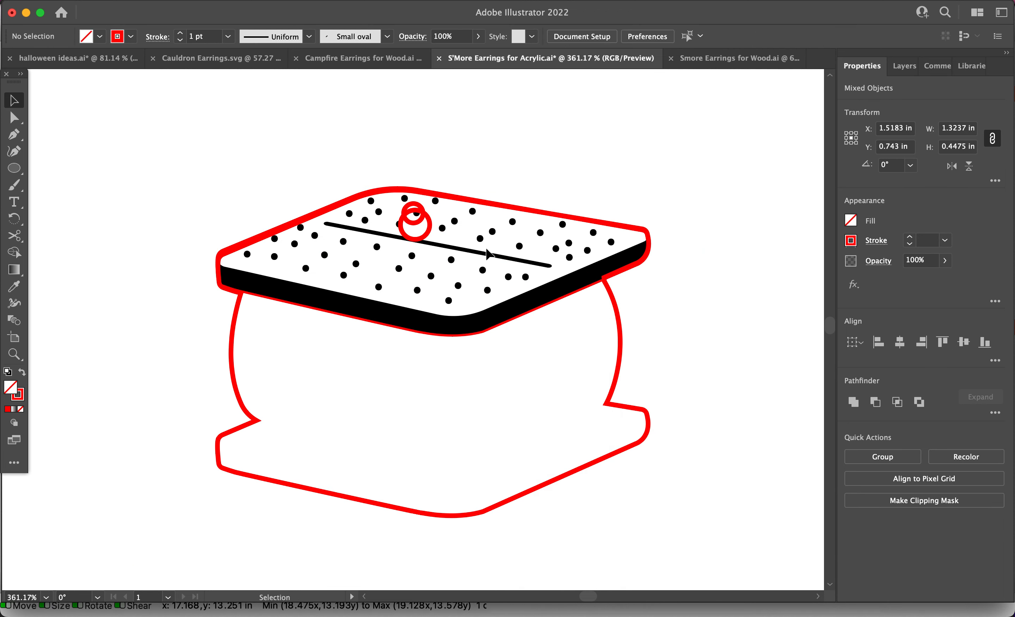
pyautogui.click(419, 226)
pyautogui.scroll(3, 419, 226)
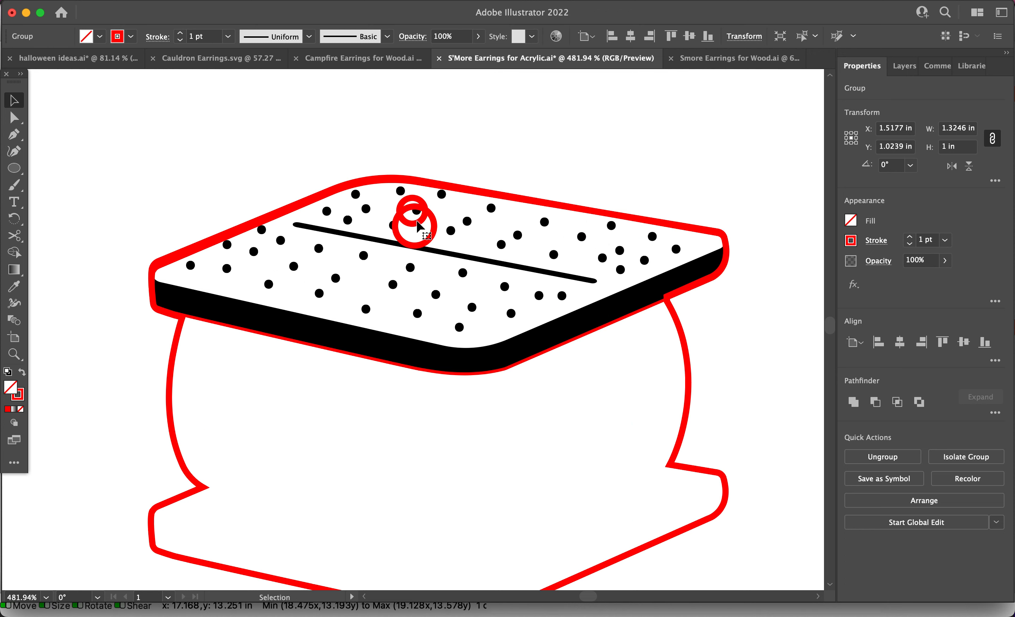
pyautogui.click(516, 97)
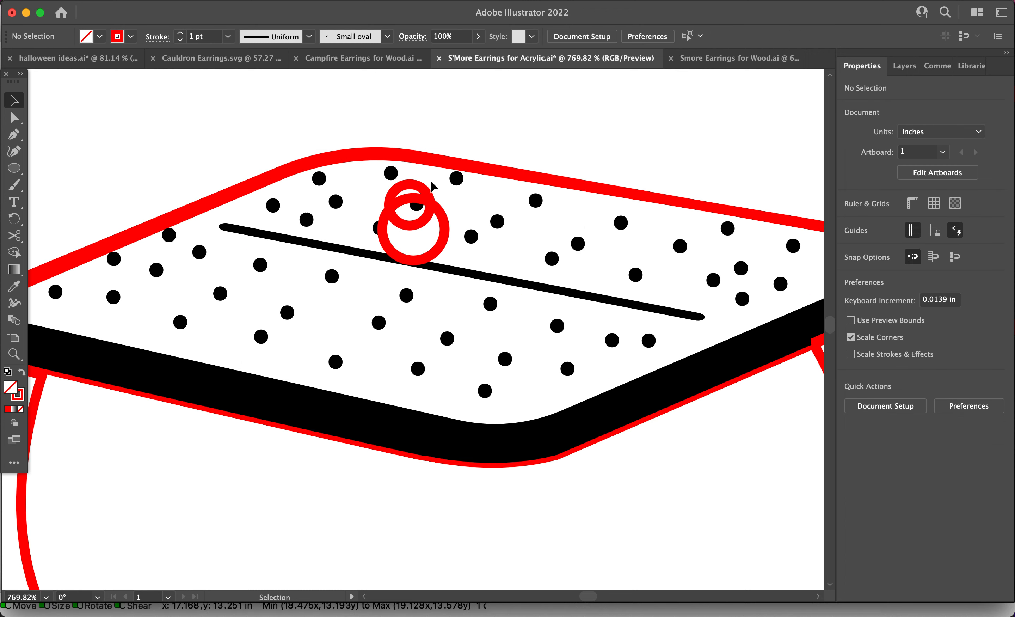
# Step: Enlarge the graham cracker's hole to 0.09 in and place it exactly over the backing outline's hole
pyautogui.click(410, 184)
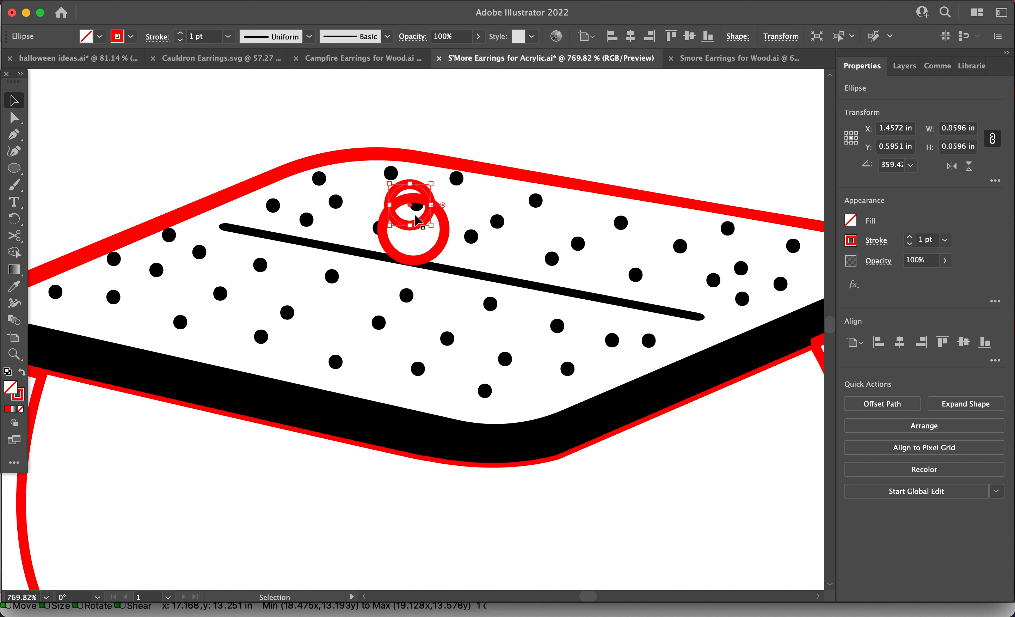
pyautogui.doubleClick(956, 147)
pyautogui.write('.')
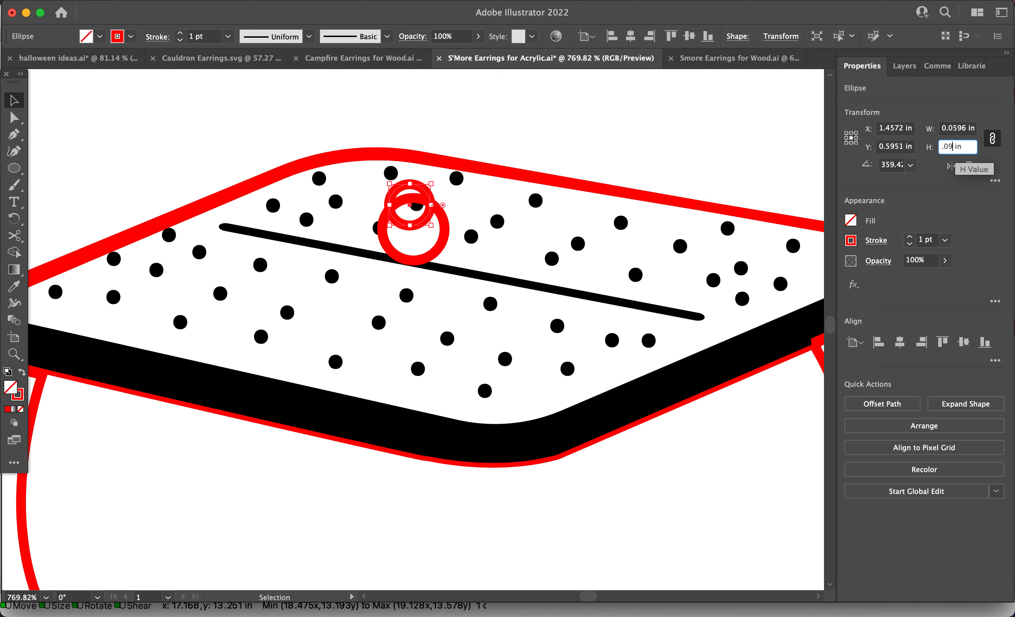
pyautogui.write('09')
pyautogui.press('Return')
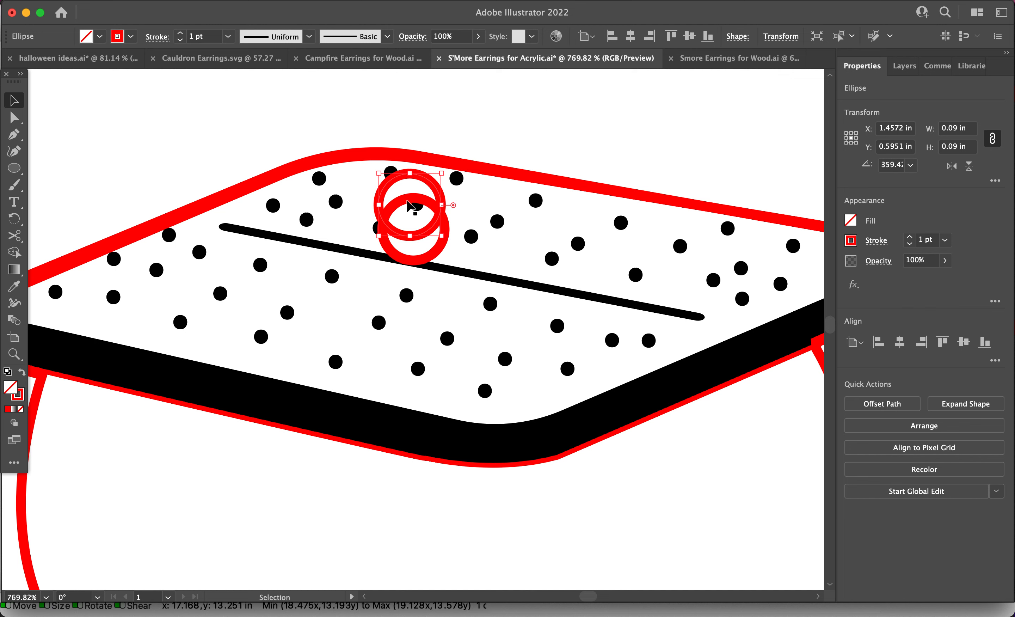
pyautogui.moveTo(409, 205); pyautogui.dragTo(413, 229)
pyautogui.scroll(-5, 414, 228)
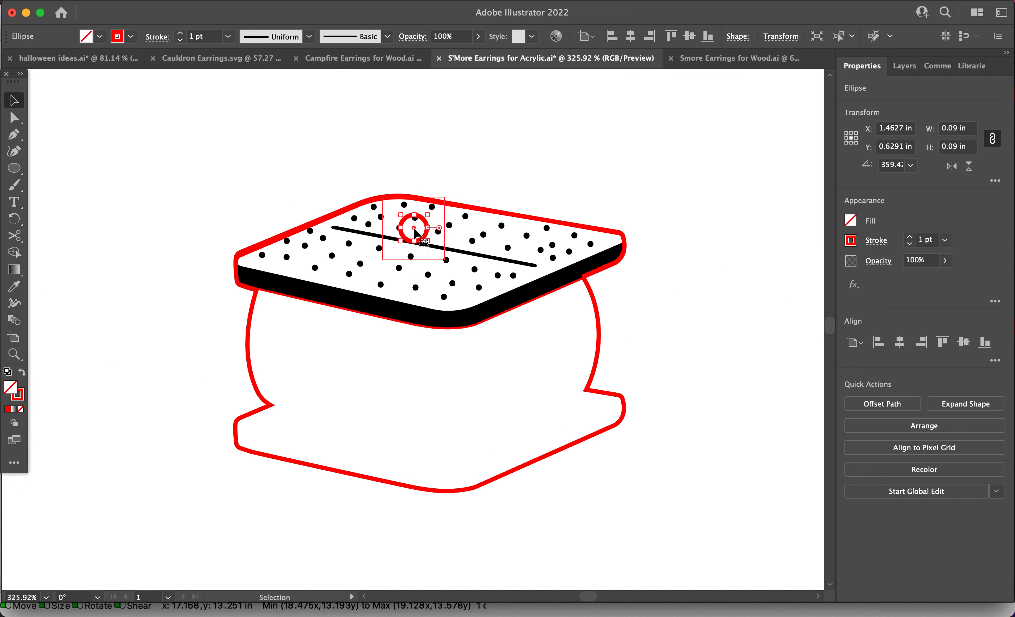
pyautogui.click(555, 161)
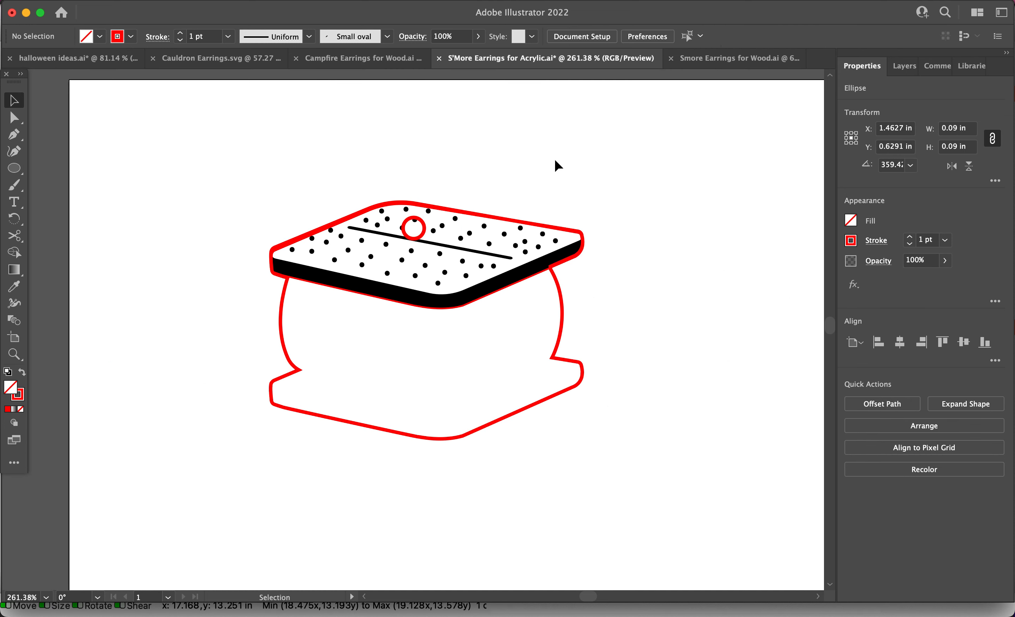
# Step: Move the grouped backing outline straight down, clear of the full graham cracker
pyautogui.scroll(-2, 555, 162)
pyautogui.hscroll(5, 555, 160)
pyautogui.scroll(-2, 554, 161)
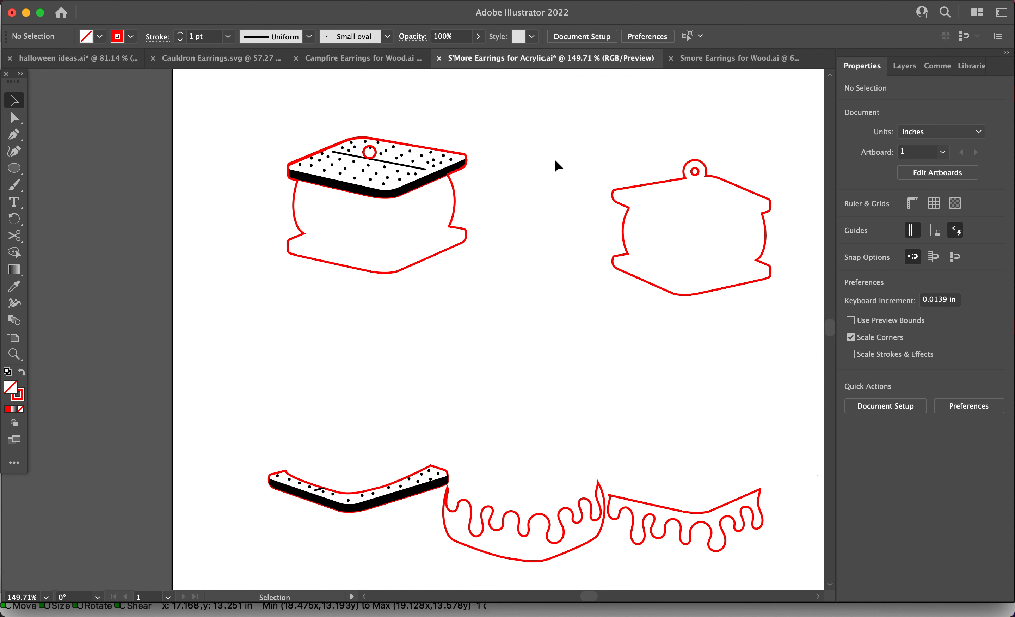
pyautogui.moveTo(454, 220); pyautogui.dragTo(451, 346)
pyautogui.click(453, 350)
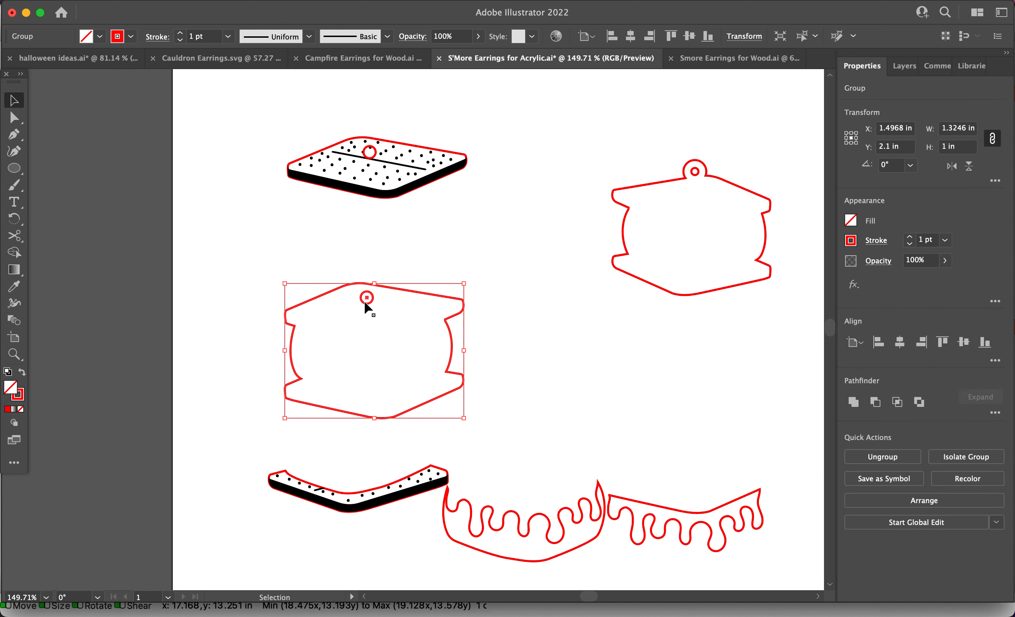
# Step: Group the full graham cracker with its hole and move it down to just above the backing outline
pyautogui.moveTo(272, 114); pyautogui.dragTo(477, 222)
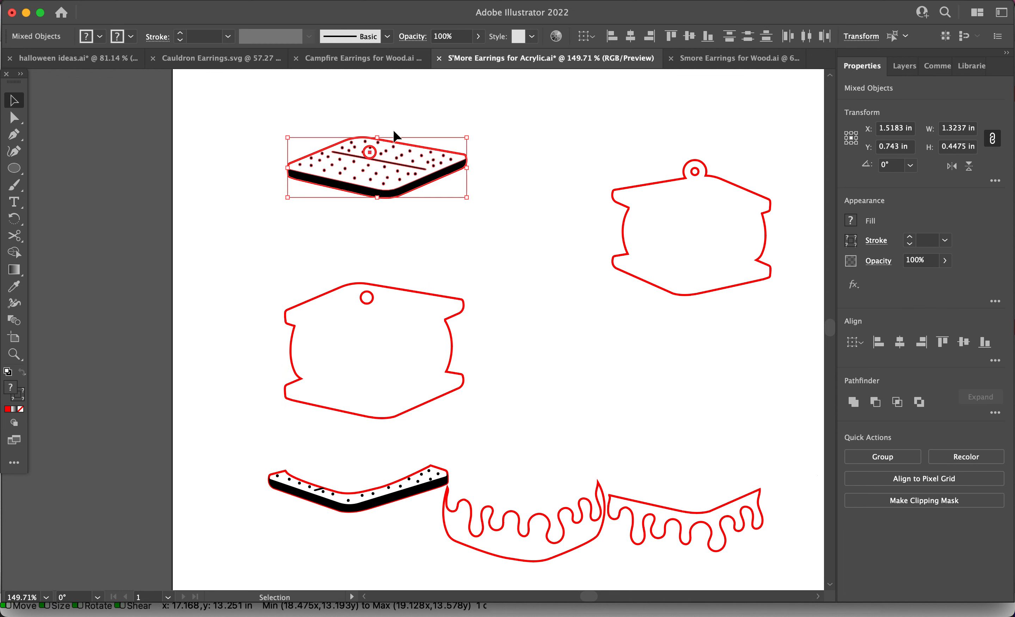
pyautogui.press('super+g')
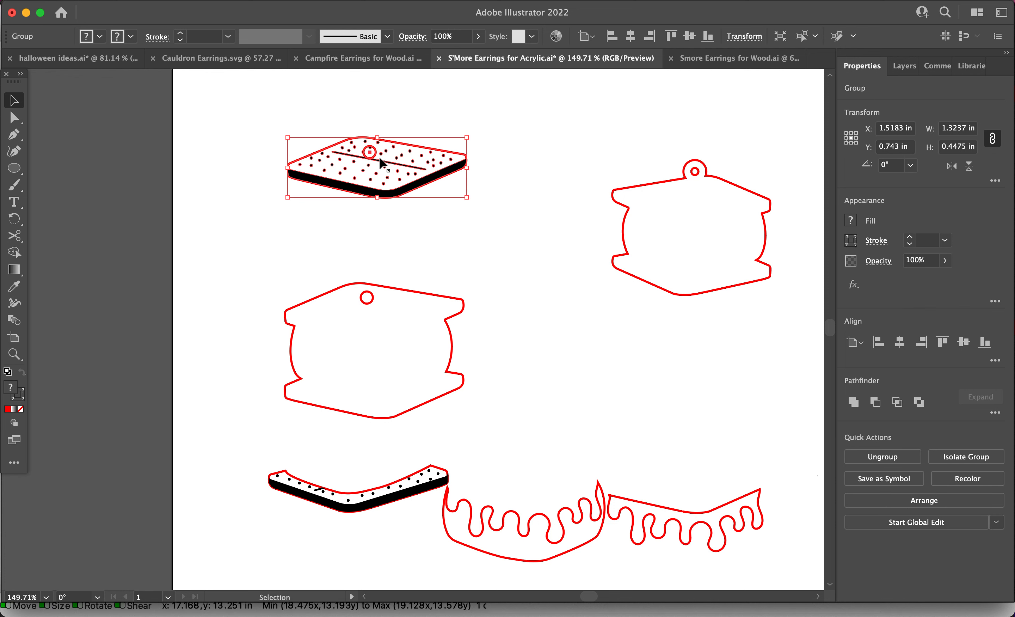
pyautogui.moveTo(398, 190); pyautogui.dragTo(390, 253)
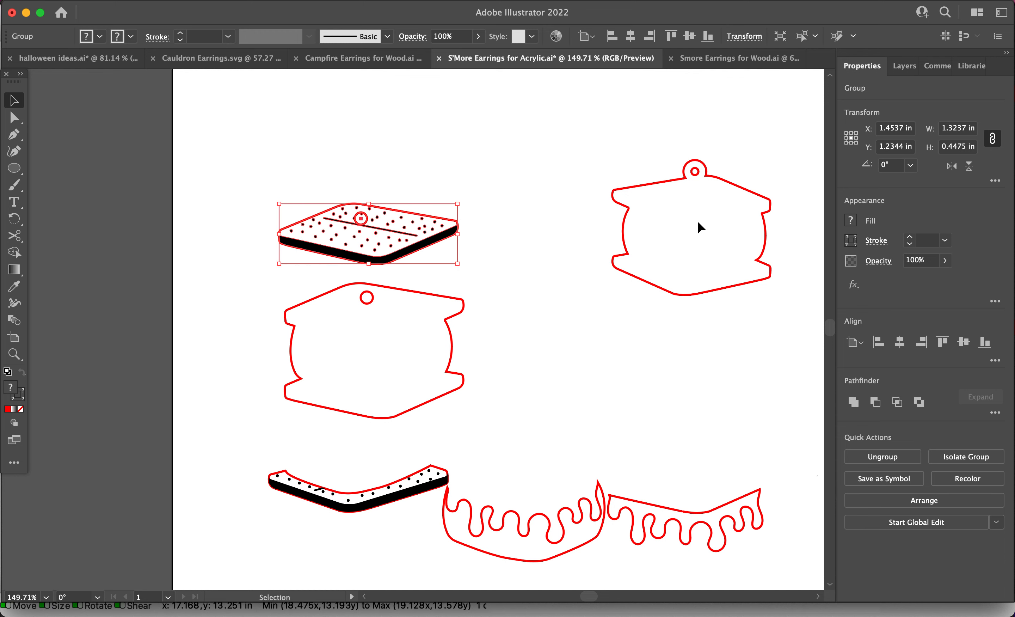
# Step: Shift the separate s'more outline with the hanging tab slightly down and to the left on the artboard
pyautogui.moveTo(576, 238); pyautogui.dragTo(679, 226)
pyautogui.hscroll(10, 696, 228)
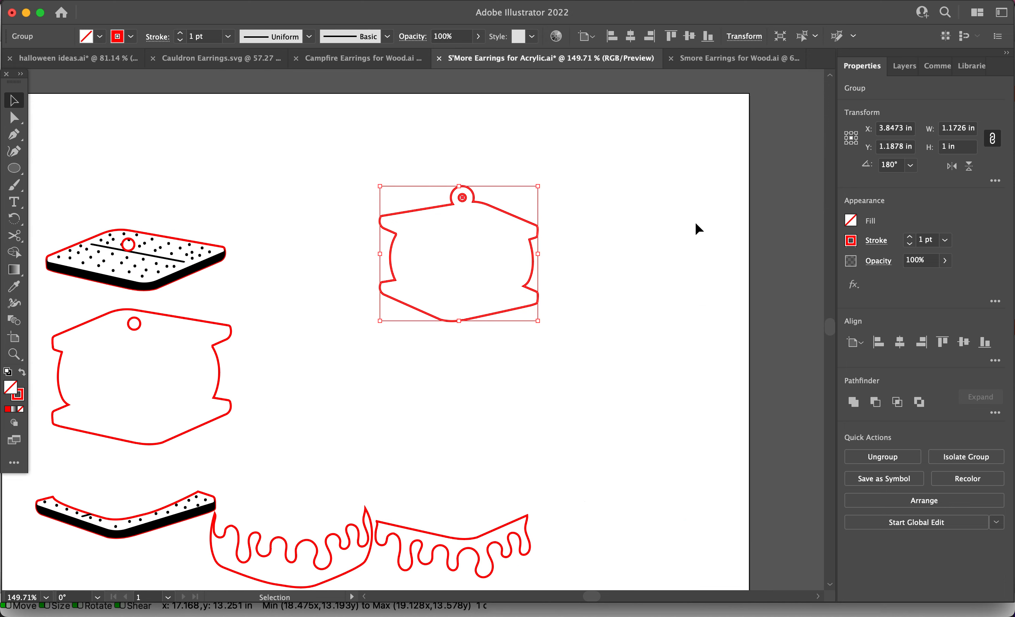
pyautogui.scroll(5, 465, 241)
pyautogui.click(742, 203)
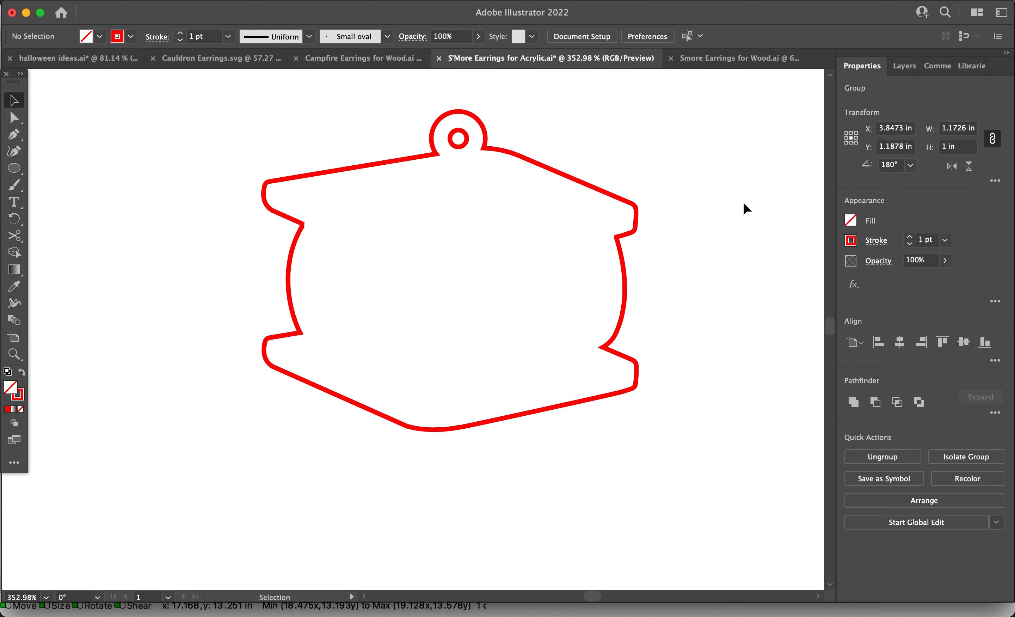
pyautogui.hscroll(5, 517, 229)
pyautogui.scroll(5, 500, 260)
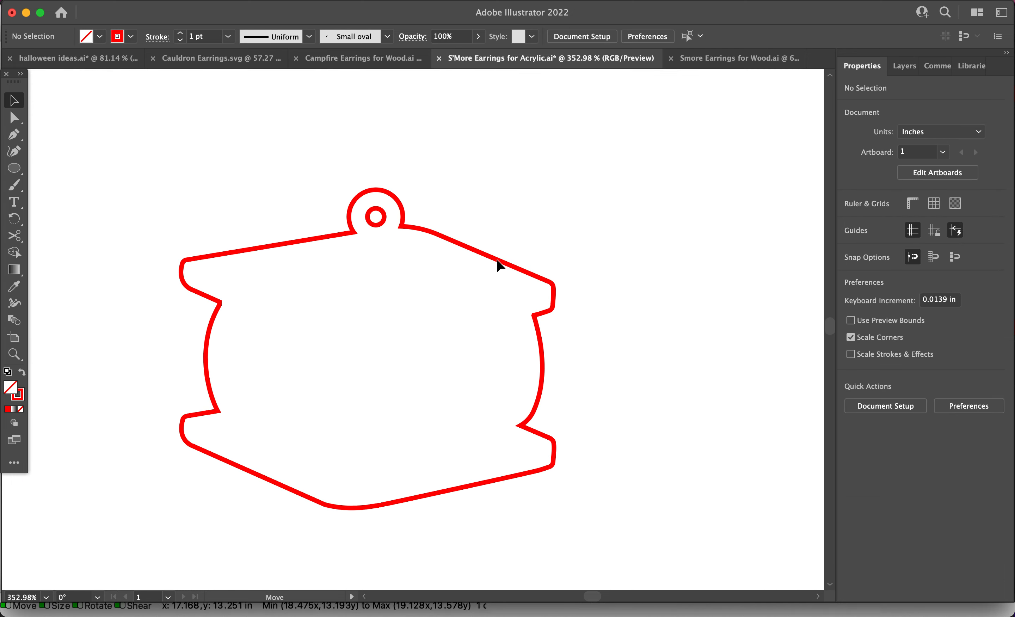
pyautogui.click(498, 263)
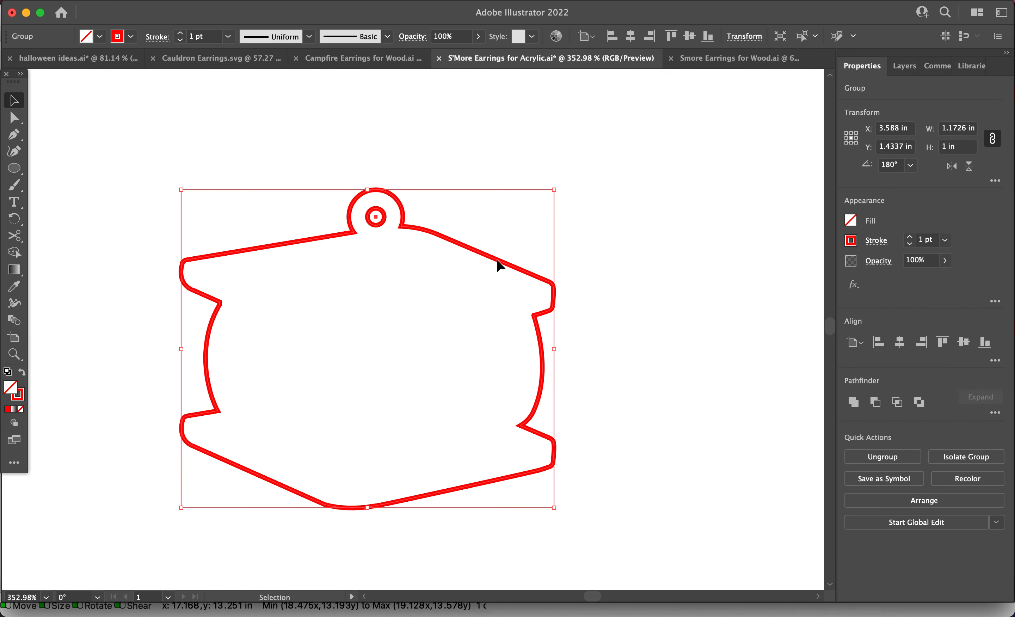
pyautogui.click(614, 193)
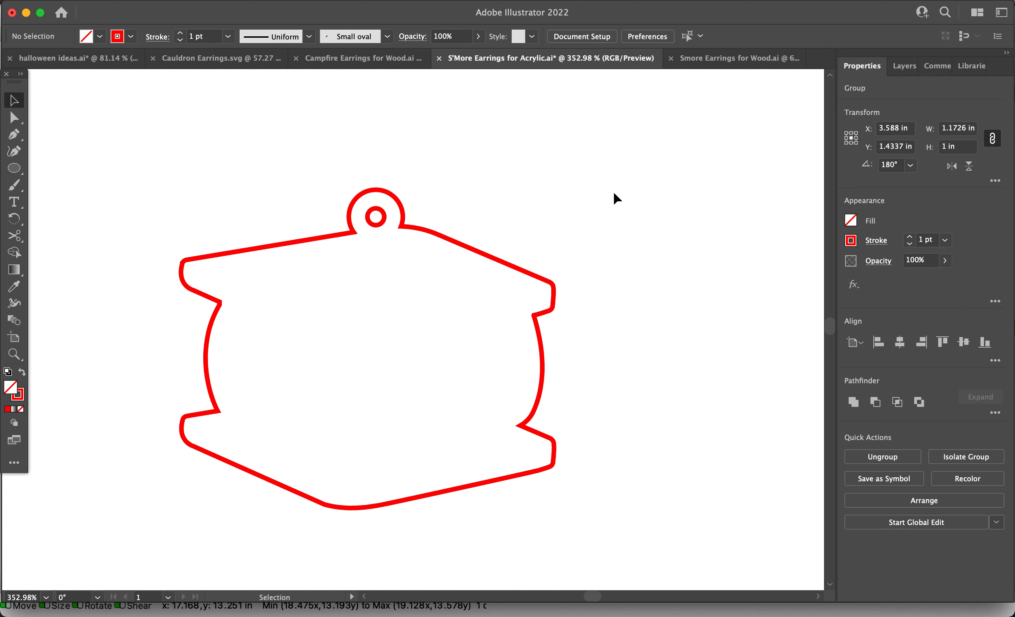
# Step: Ungroup the tabbed s'more outline to separate its hole from the outer shape
pyautogui.click(400, 226)
pyautogui.rightClick(401, 227)
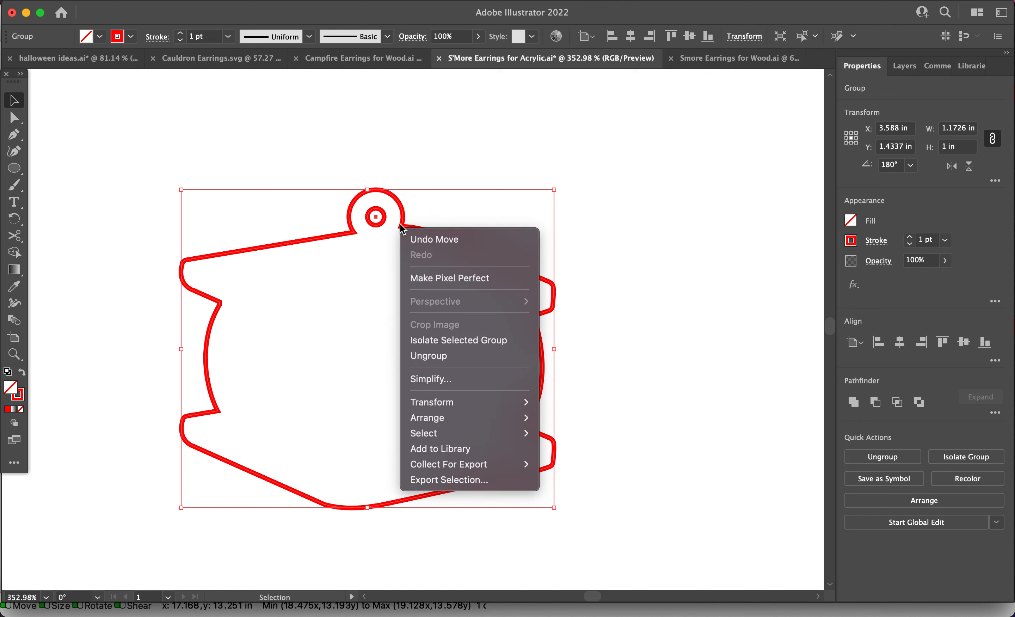
pyautogui.click(451, 355)
pyautogui.click(587, 203)
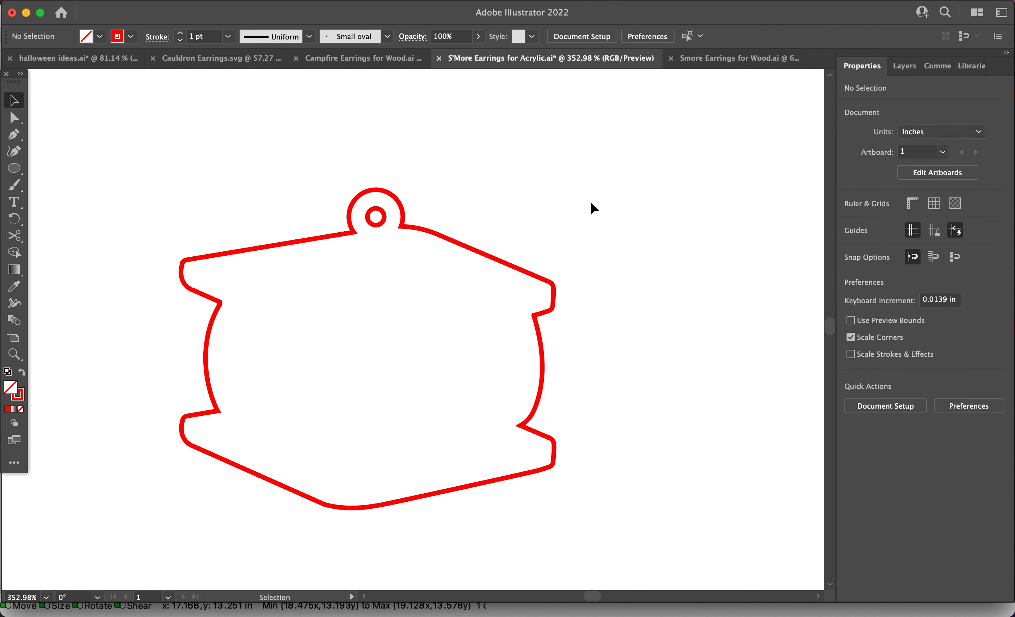
# Step: Set the hole in the tabbed outline to 0.07 in high, keeping its proportions
pyautogui.click(381, 218)
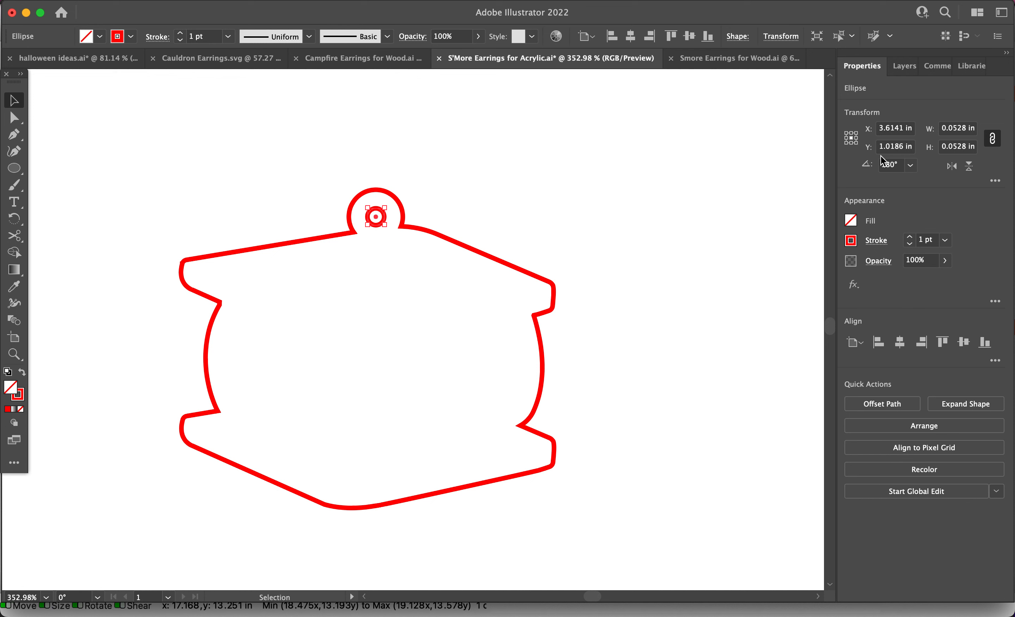
pyautogui.click(964, 149)
pyautogui.click(664, 177)
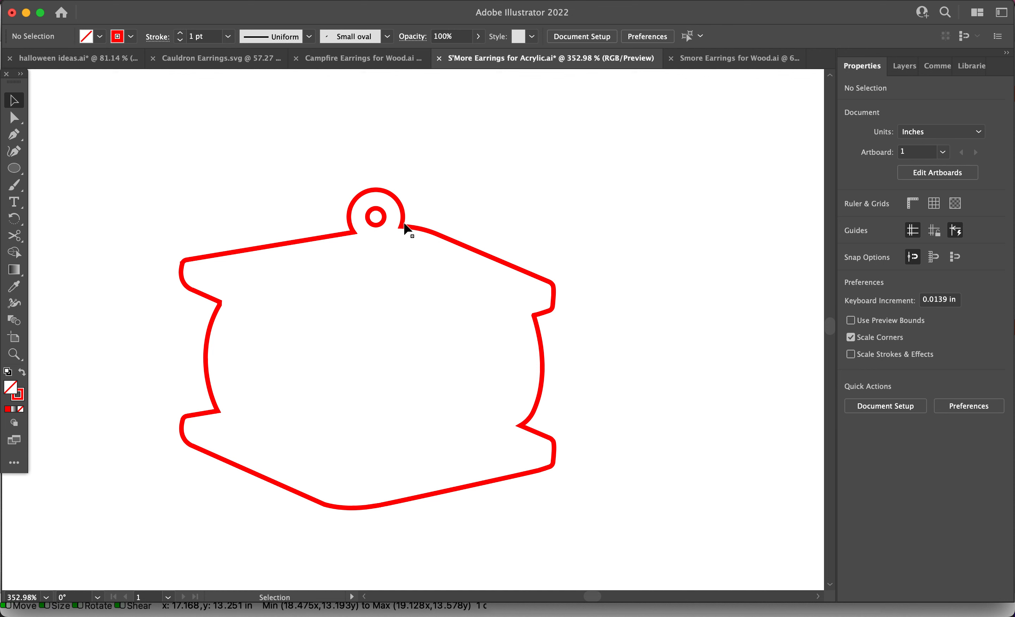
pyautogui.click(379, 223)
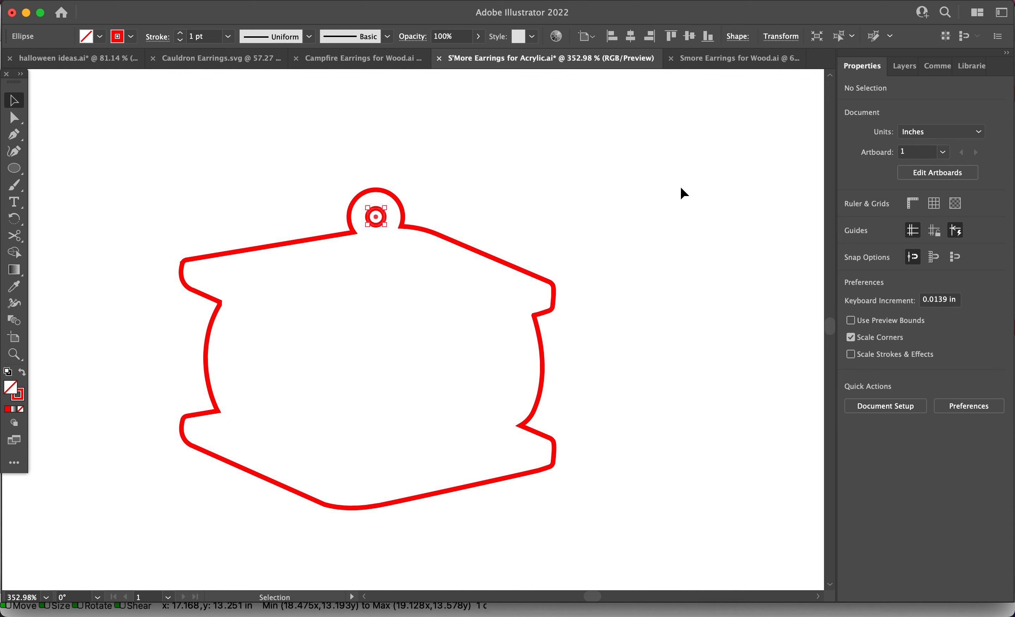
pyautogui.doubleClick(955, 148)
pyautogui.write('0.07')
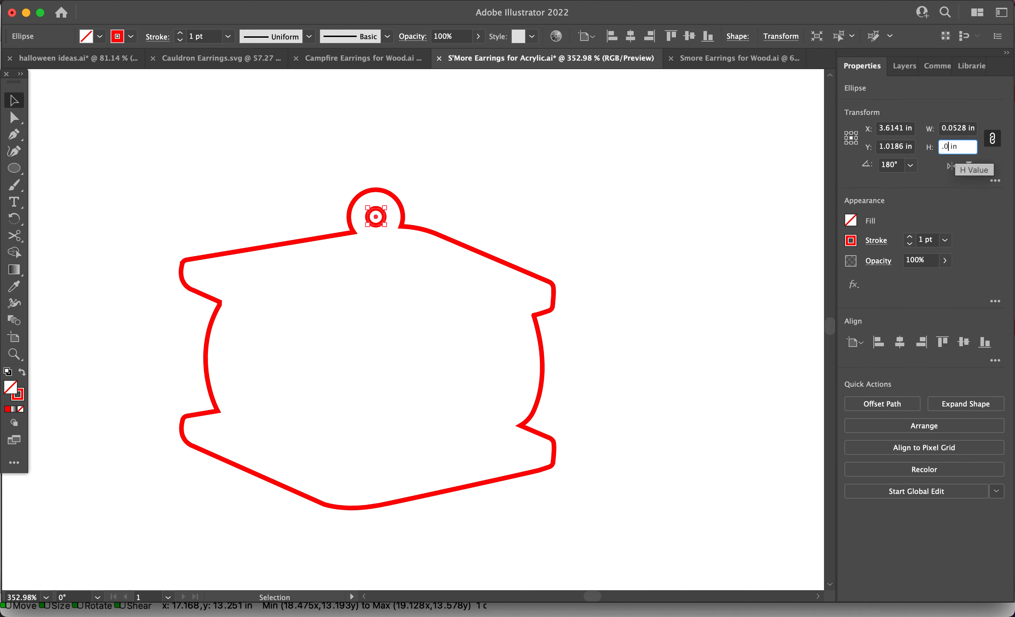
pyautogui.press('Return')
pyautogui.click(629, 167)
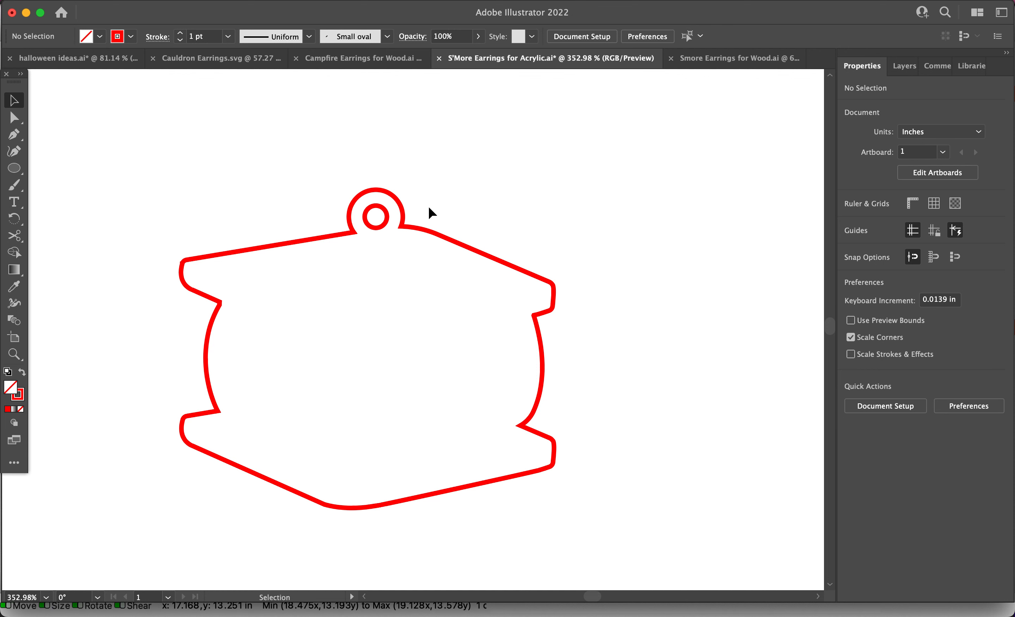
# Step: Duplicate the tab's hole into the empty area up and to the right of the outline, and select the copy
pyautogui.click(387, 219)
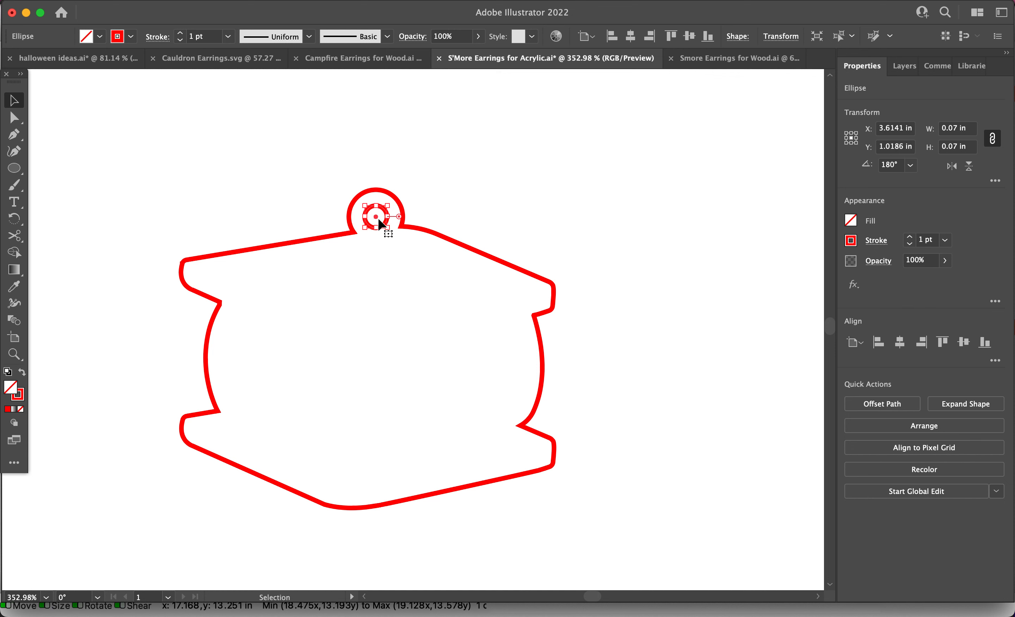
pyautogui.moveTo(381, 223); pyautogui.dragTo(619, 164)
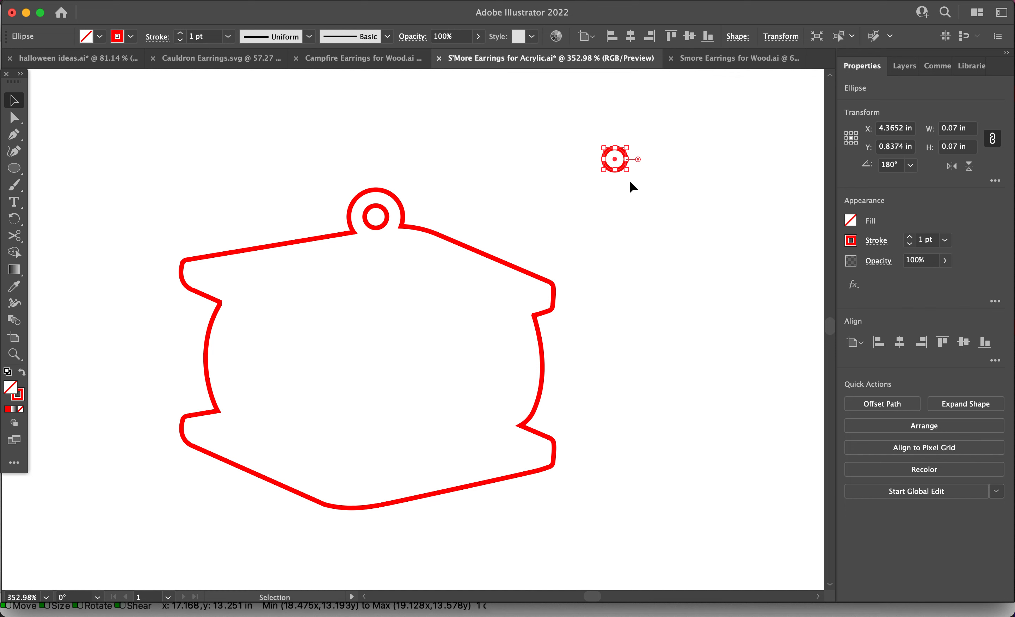
pyautogui.click(653, 148)
pyautogui.click(628, 158)
# Step: Try a 0.09 in Offset Path around the copied hole and undo it
pyautogui.click(860, 403)
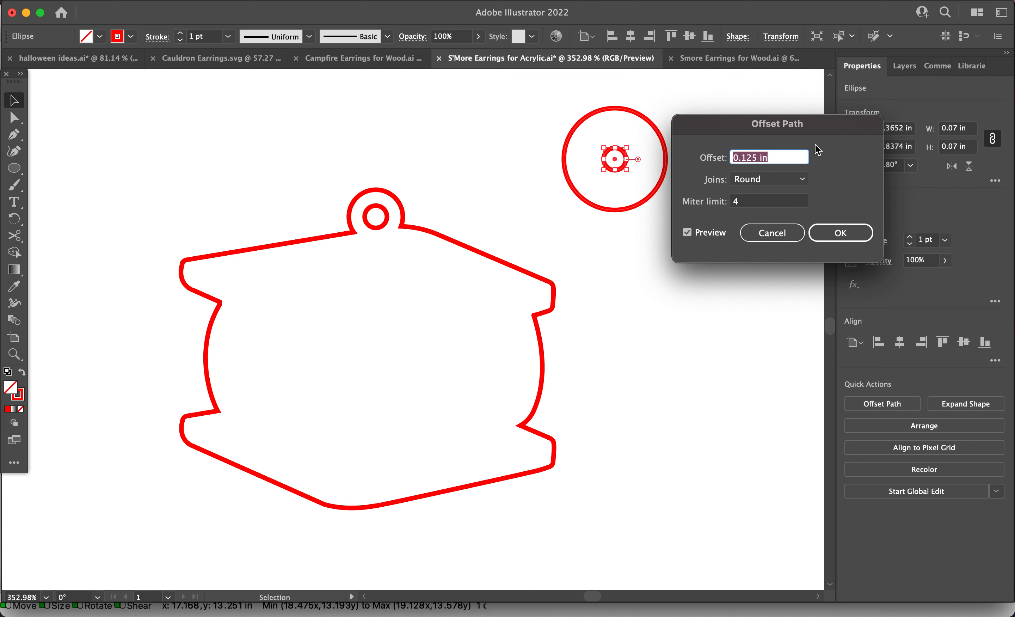
pyautogui.write('0')
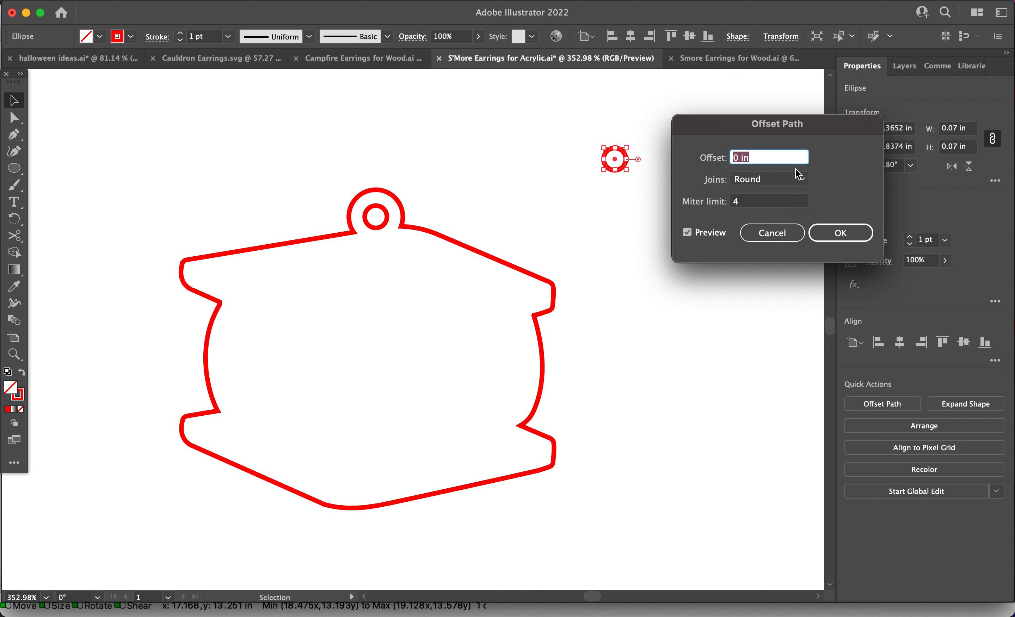
pyautogui.press('super+z')
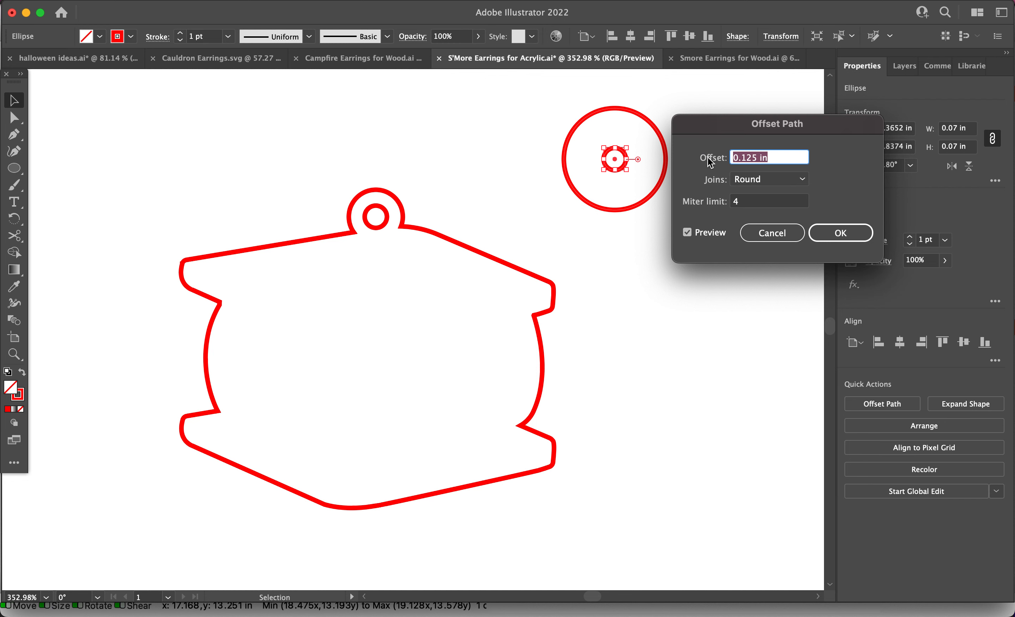
pyautogui.write('0.09')
pyautogui.press('Return')
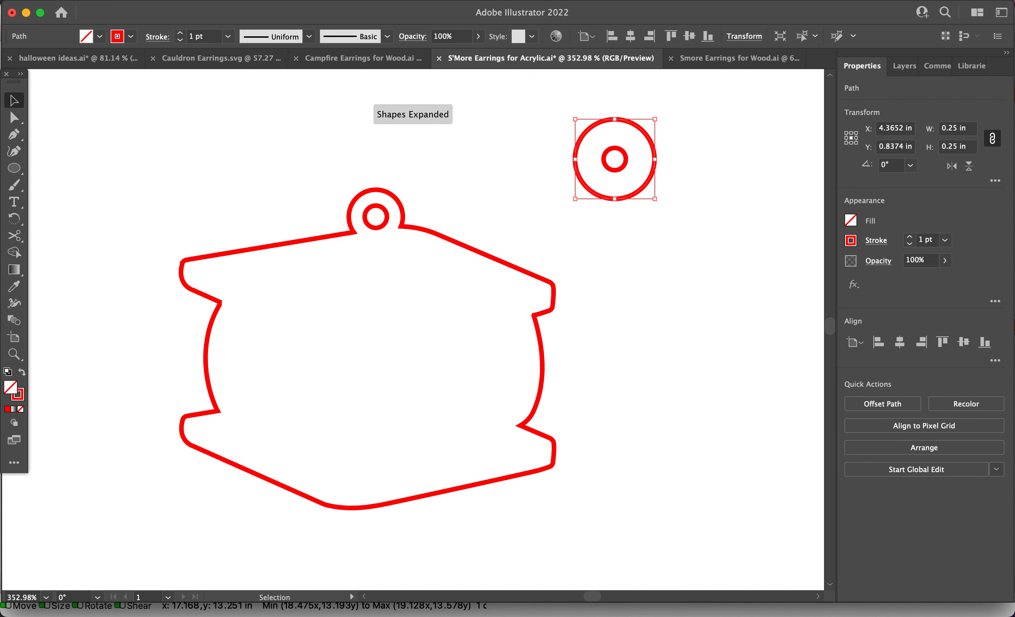
pyautogui.press('super+z')
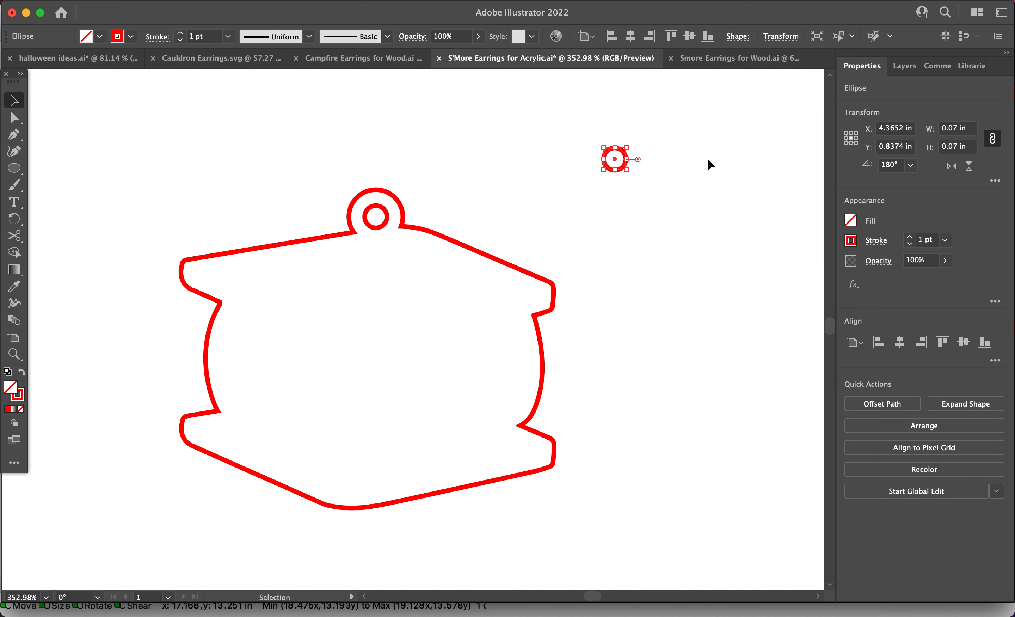
# Step: Create a 0.06 in Offset Path with round joins around the copied hole, after previewing a 0.04 in offset
pyautogui.click(880, 403)
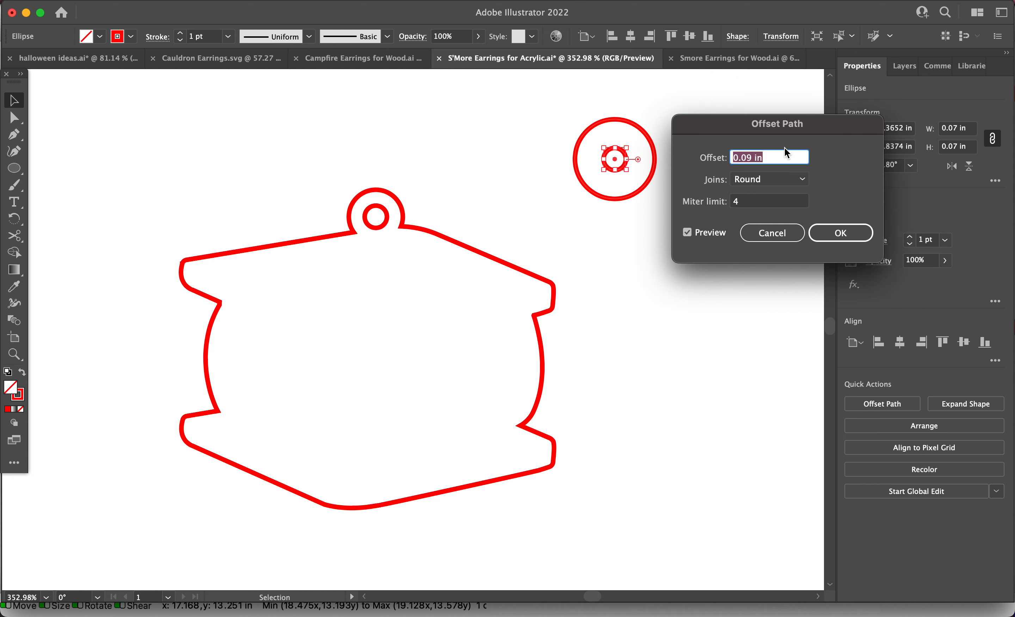
pyautogui.press('BackSpace')
pyautogui.write('4')
pyautogui.click(781, 203)
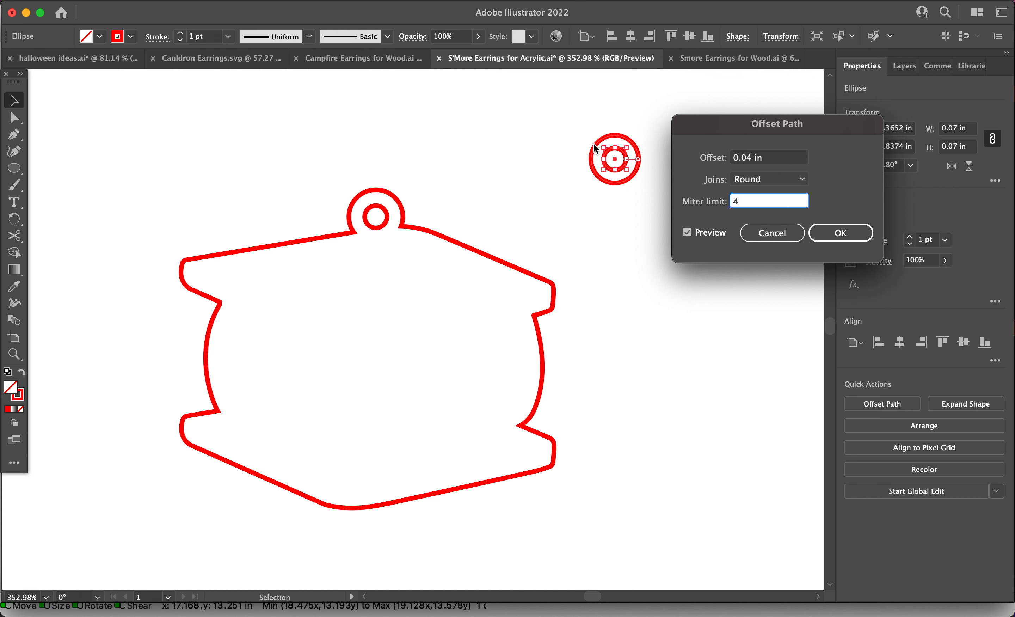
pyautogui.click(751, 158)
pyautogui.press('BackSpace')
pyautogui.write('6')
pyautogui.click(786, 200)
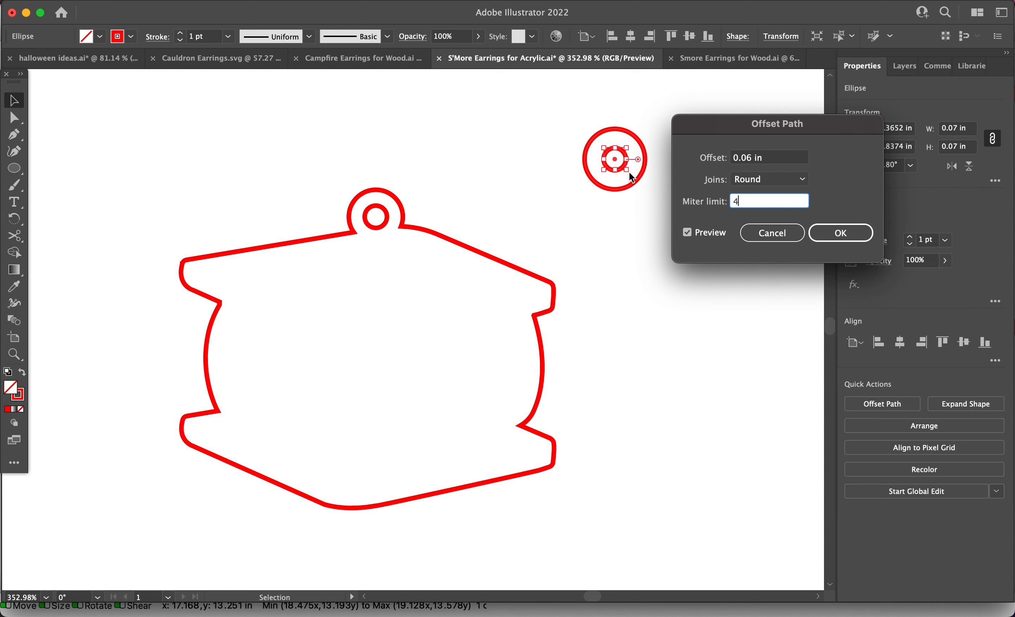
pyautogui.click(848, 238)
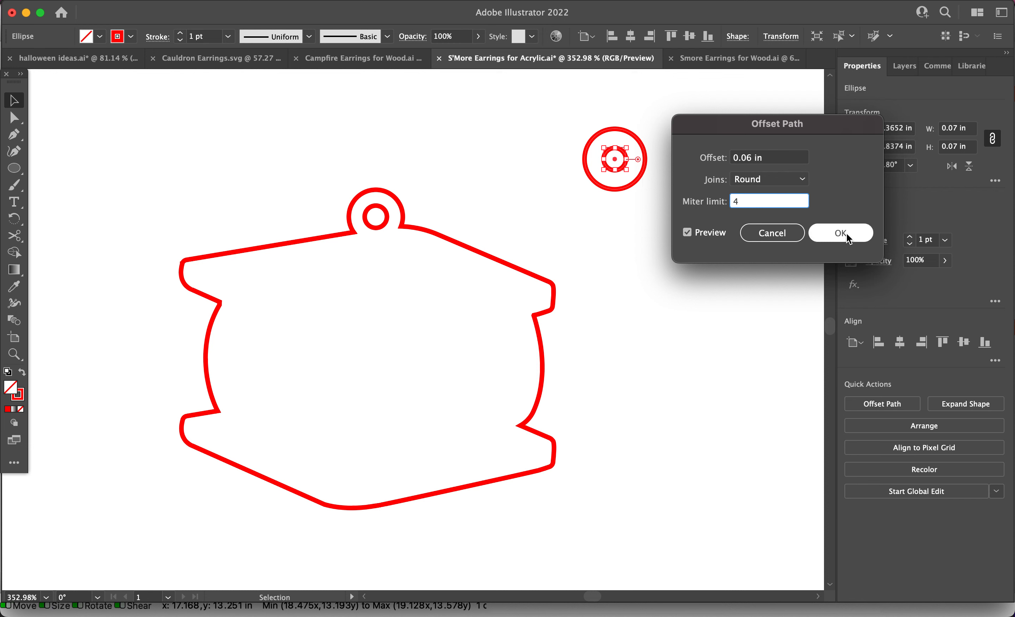
pyautogui.click(847, 235)
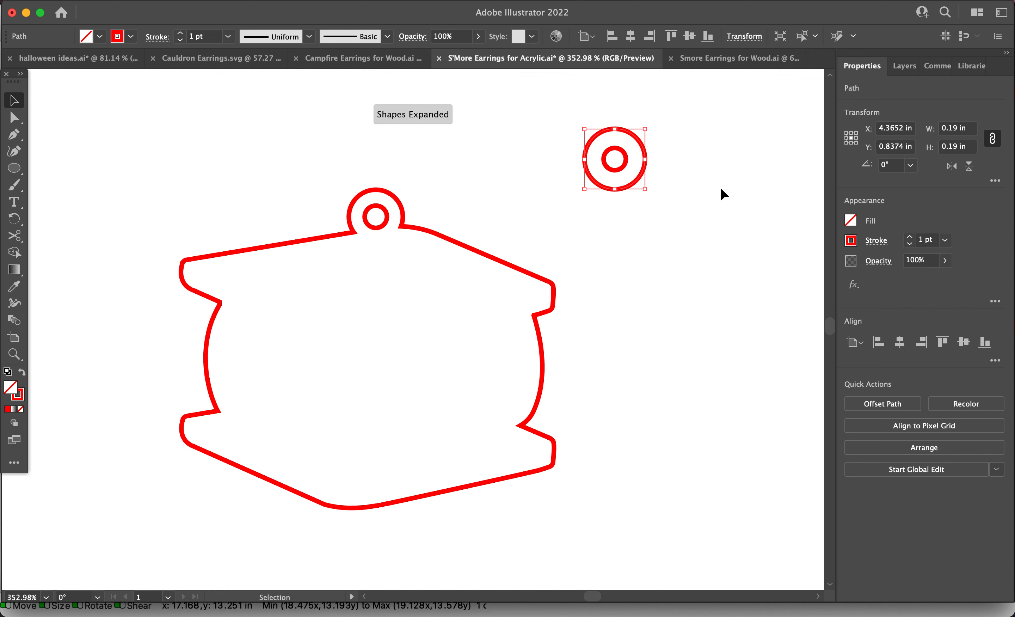
# Step: Place the copied hole and its offset circle over the s'more outline's upper-right edge and unite the offset circle with the outline
pyautogui.moveTo(614, 162); pyautogui.dragTo(471, 232)
pyautogui.click(542, 203)
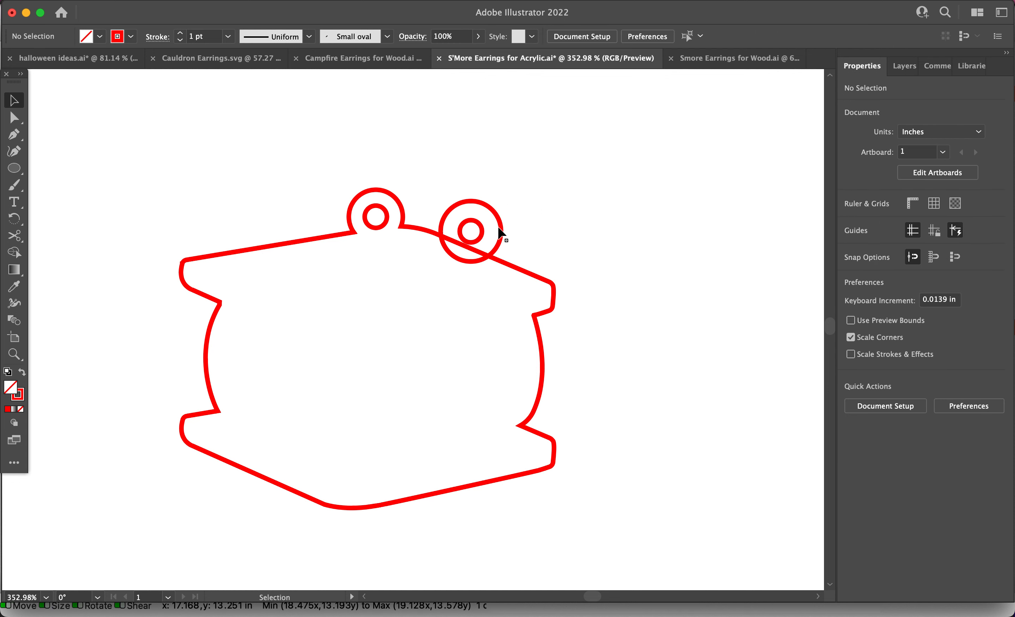
pyautogui.click(501, 231)
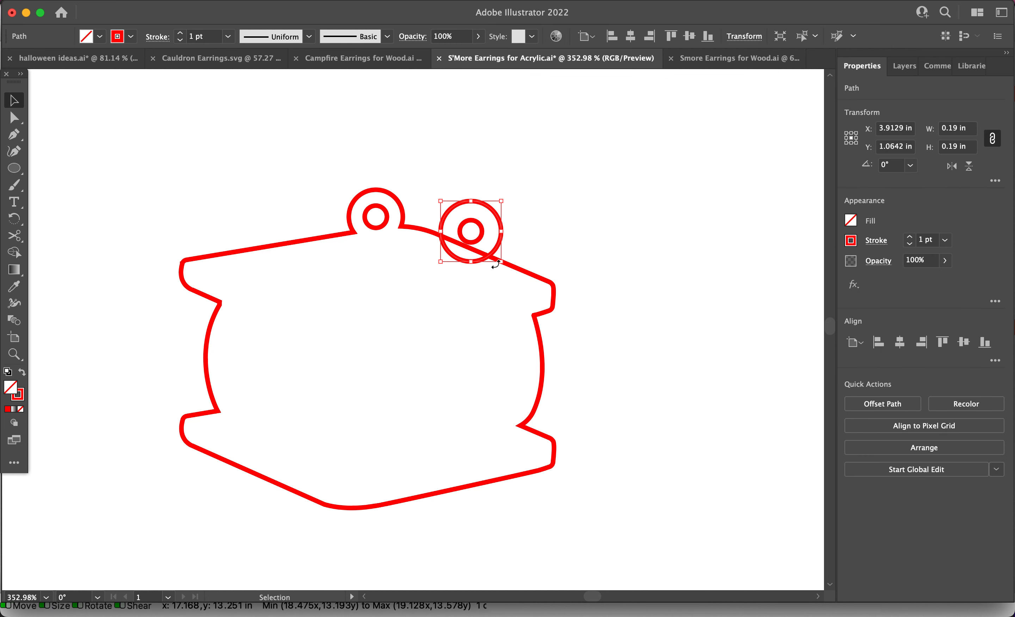
pyautogui.click(526, 245)
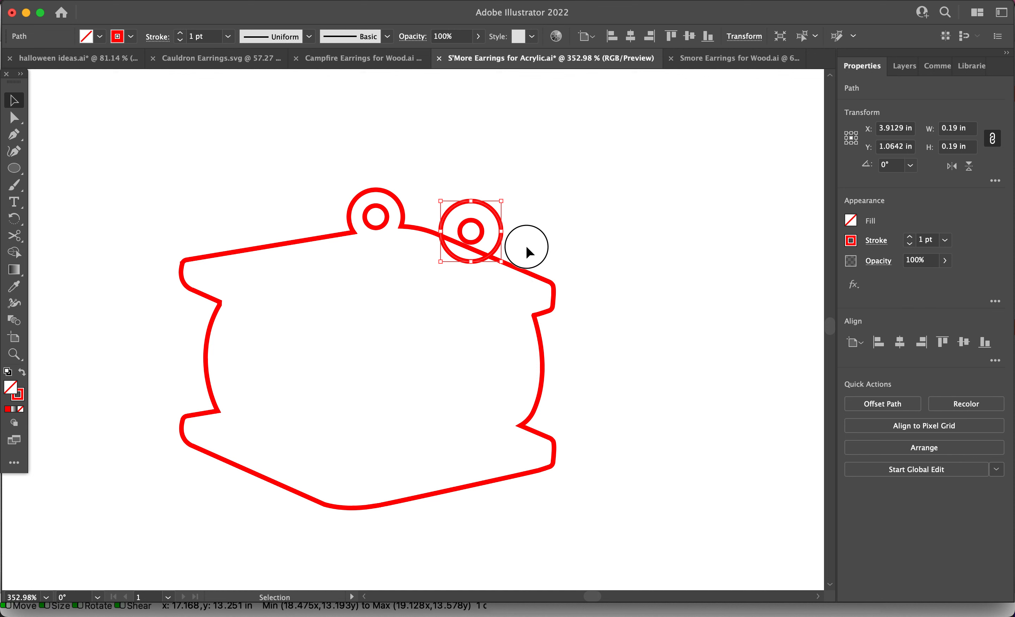
pyautogui.click(501, 229)
pyautogui.click(524, 274)
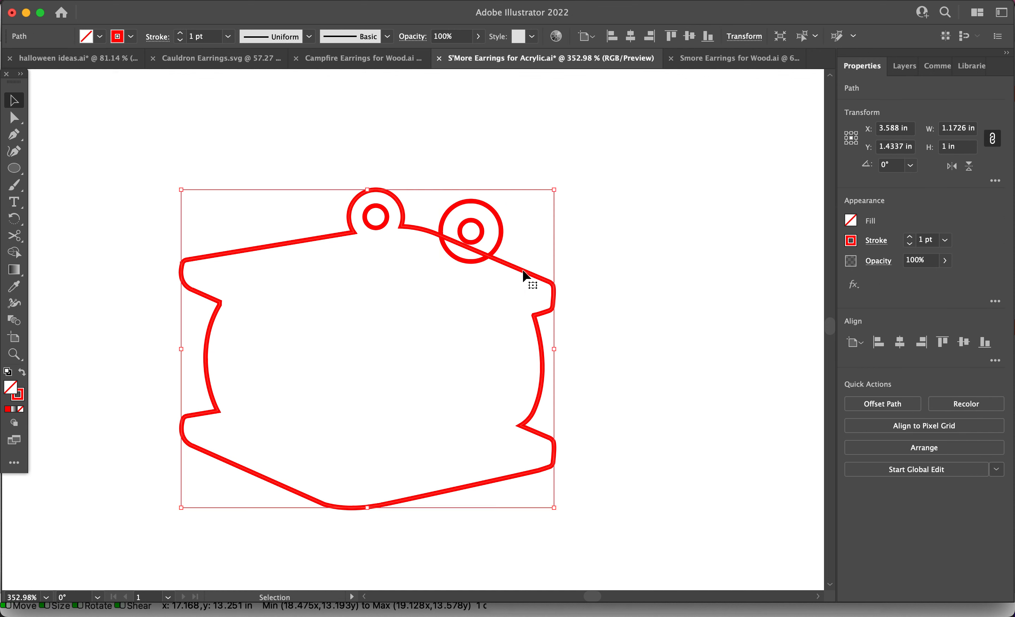
pyautogui.keyDown('shift'); pyautogui.click(501, 229); pyautogui.keyUp('shift')
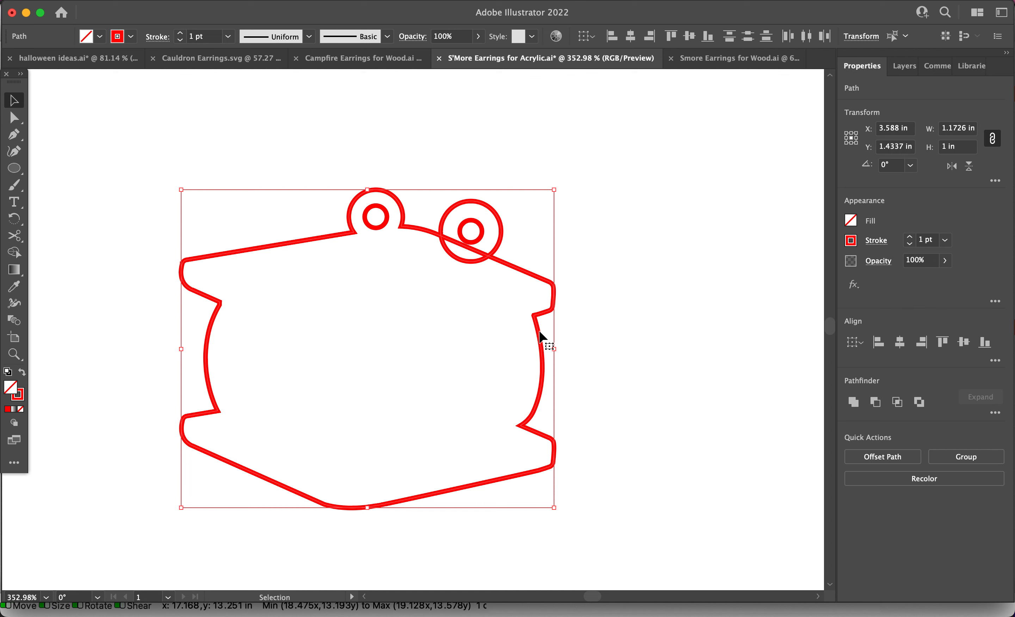
pyautogui.click(853, 401)
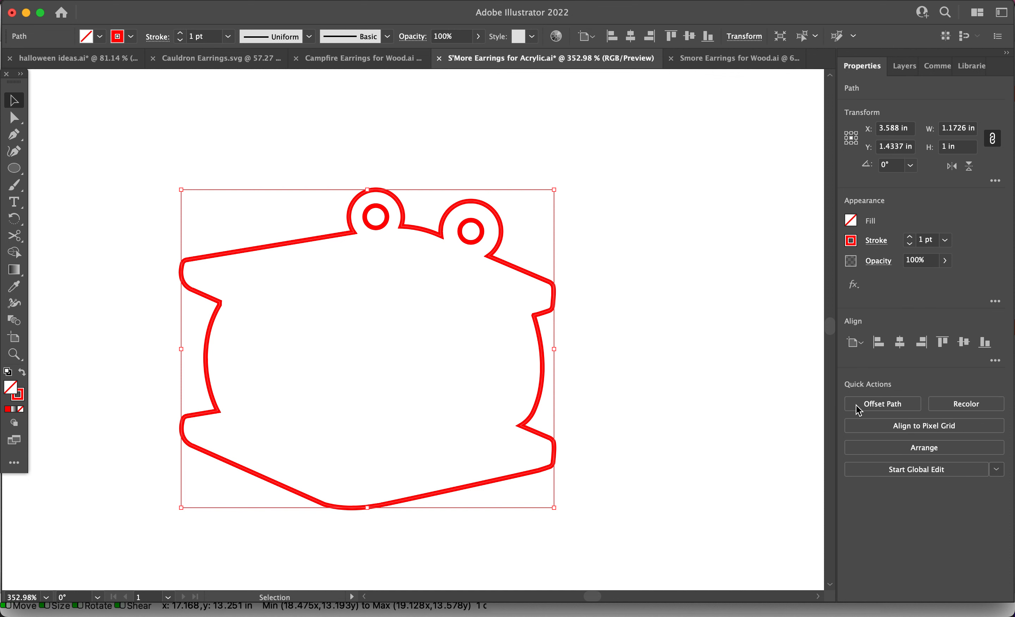
pyautogui.click(646, 301)
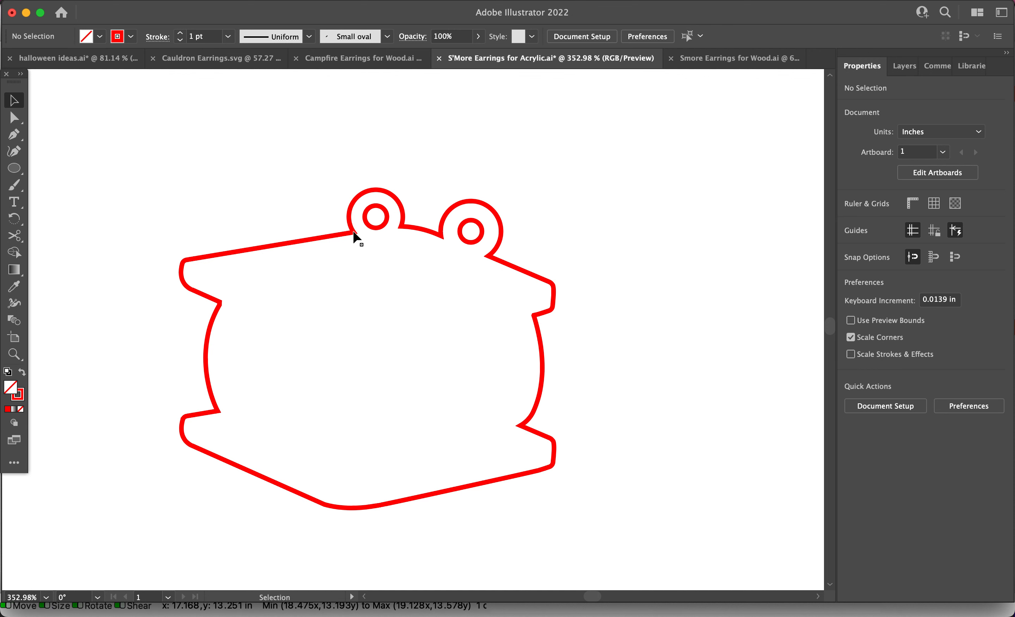
# Step: Duplicate the original tab's hole into the empty space above the two tabs
pyautogui.click(388, 219)
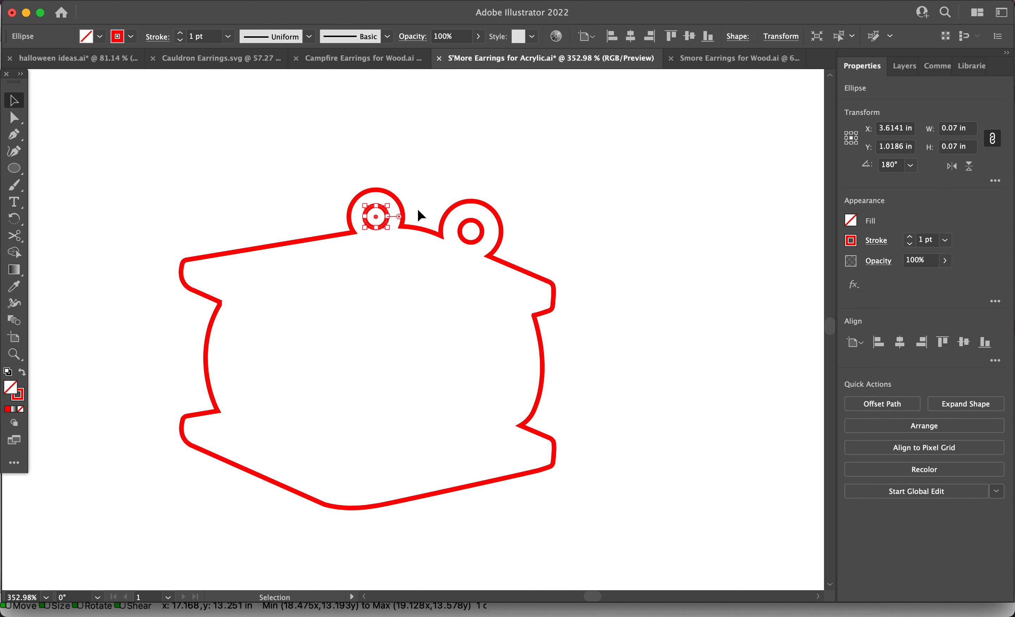
pyautogui.rightClick(376, 217)
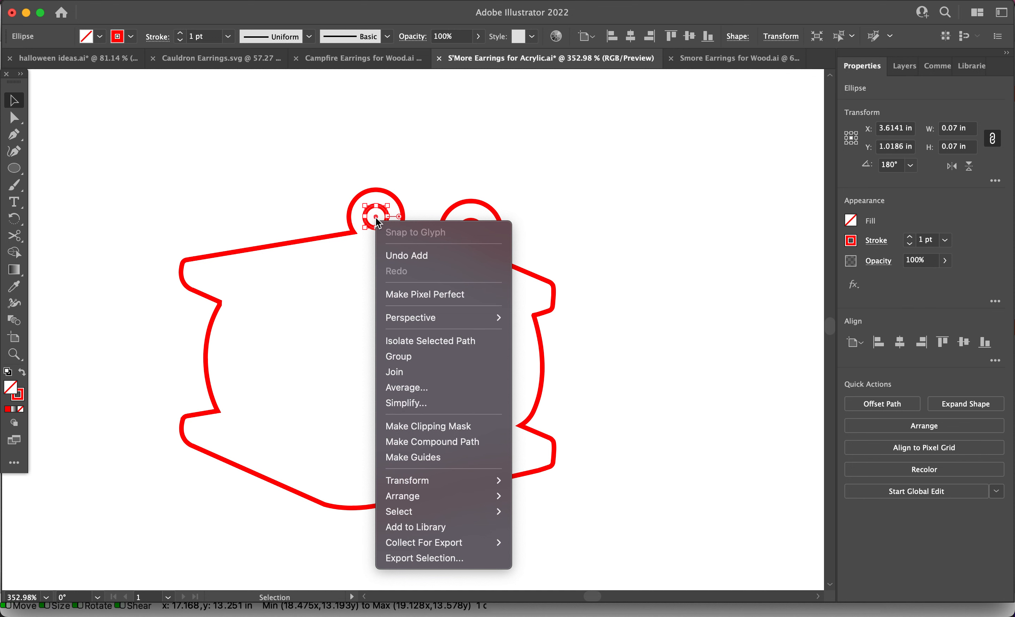
pyautogui.click(427, 127)
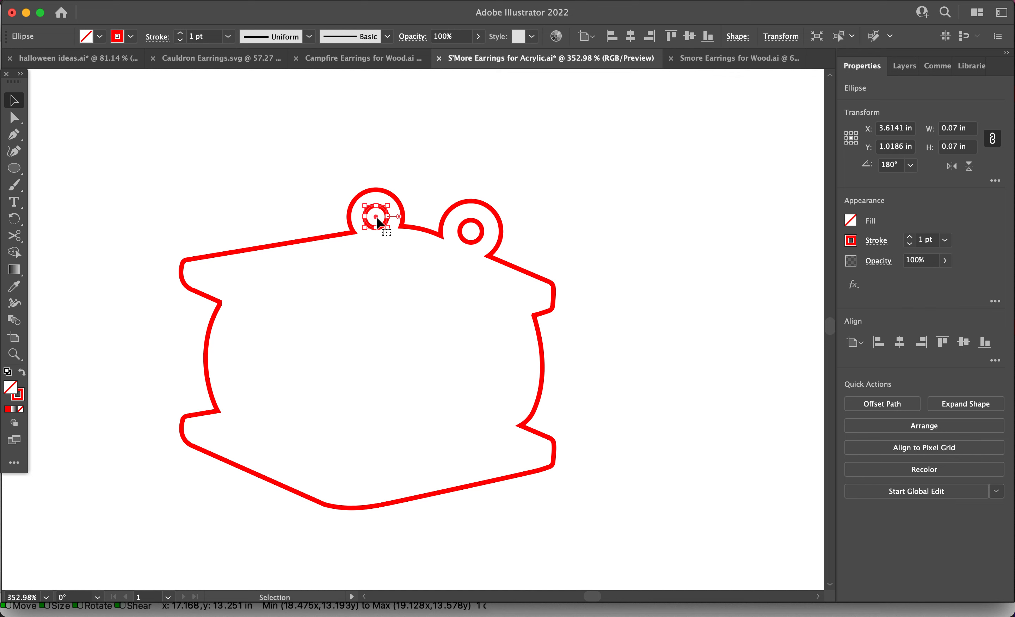
pyautogui.moveTo(378, 220); pyautogui.dragTo(453, 169)
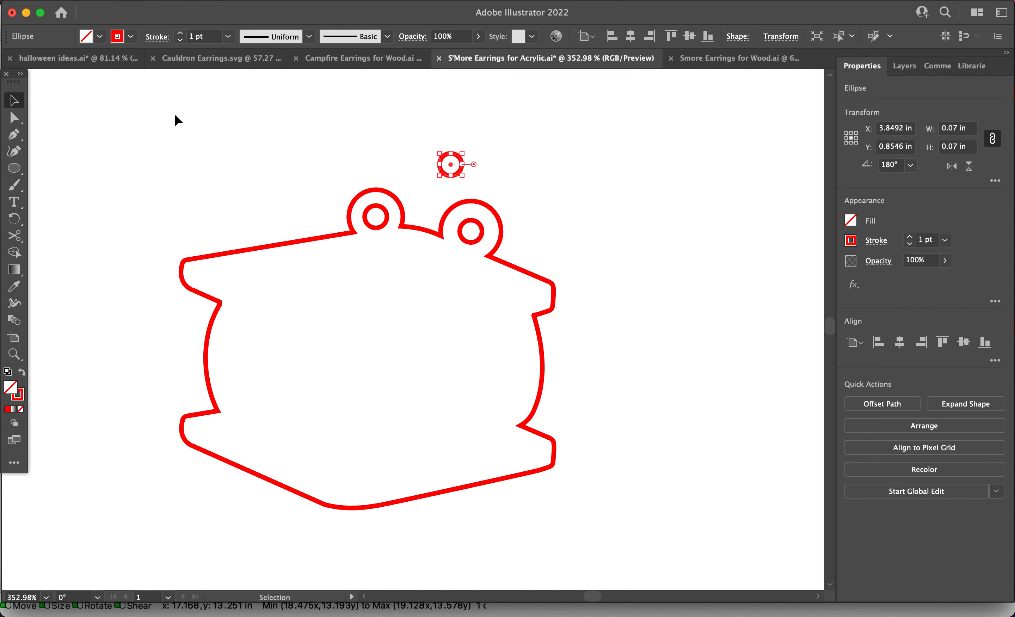
pyautogui.click(108, 1)
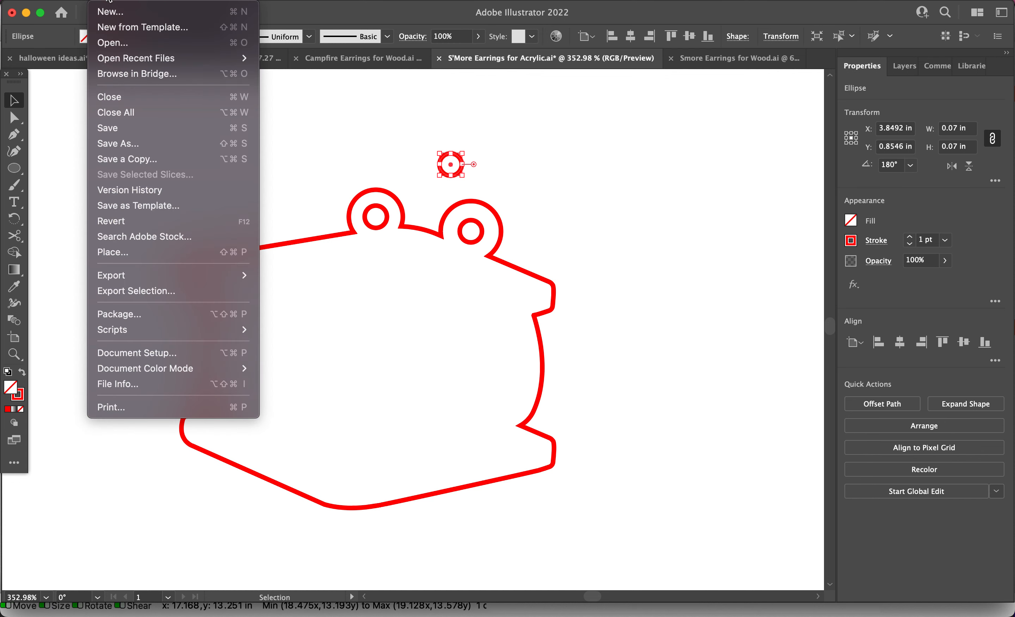
pyautogui.moveTo(132, 2)
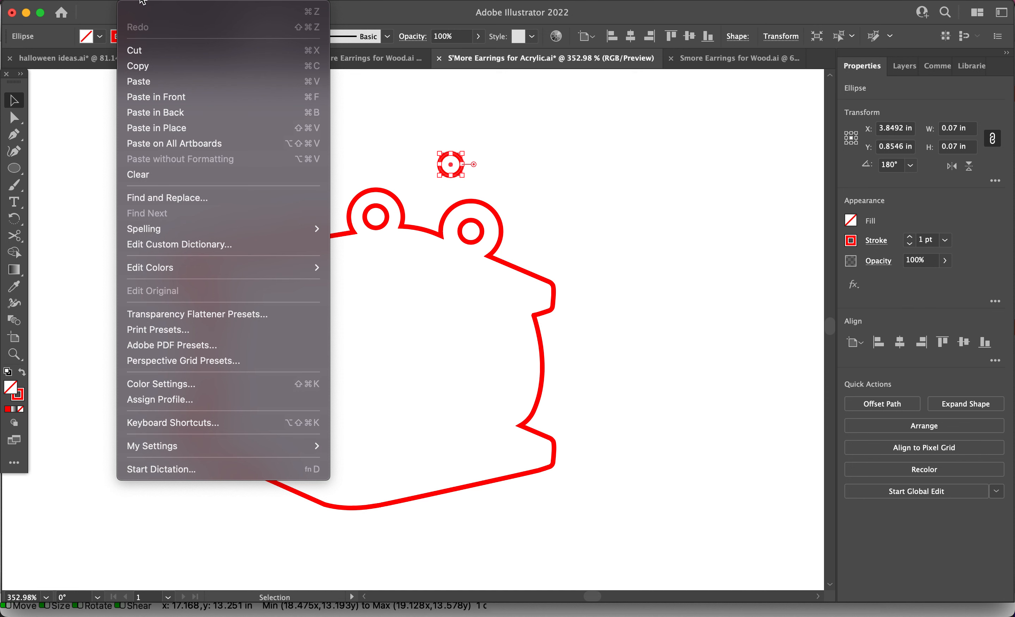
pyautogui.moveTo(165, 1)
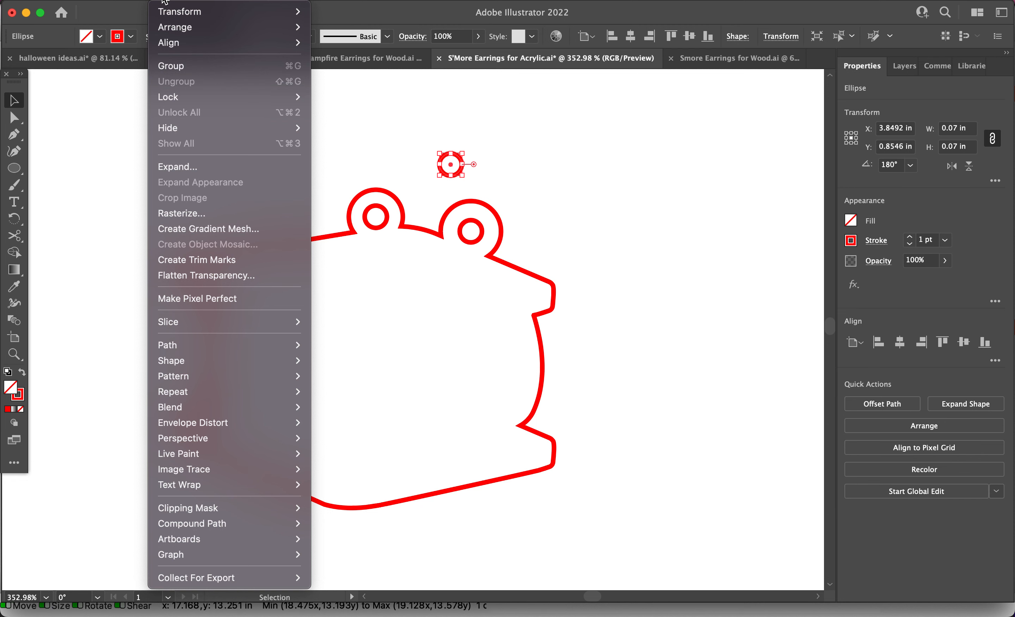
pyautogui.moveTo(212, 1)
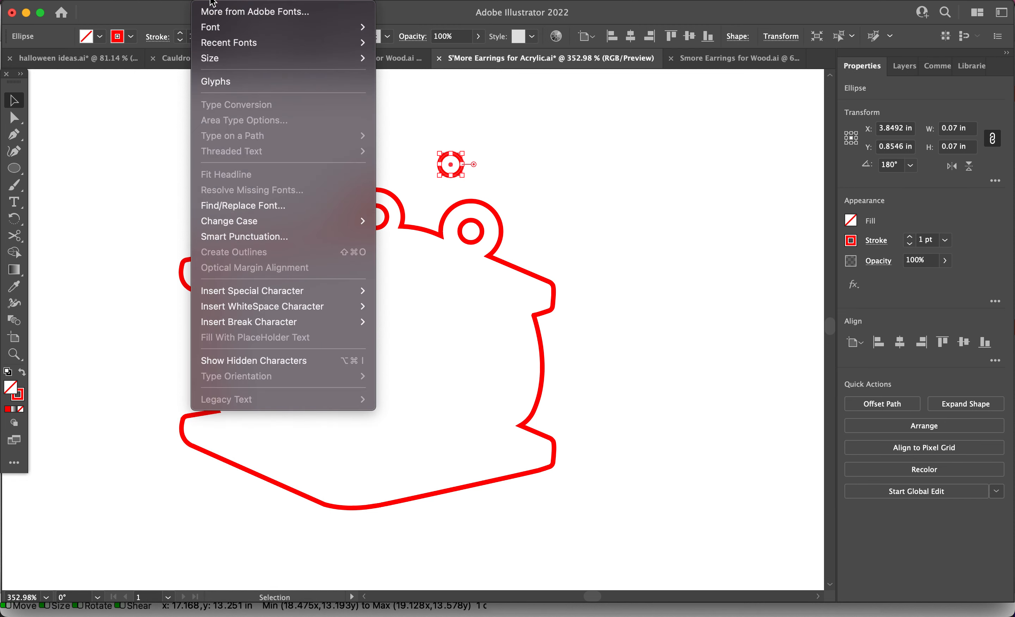
pyautogui.moveTo(258, 2)
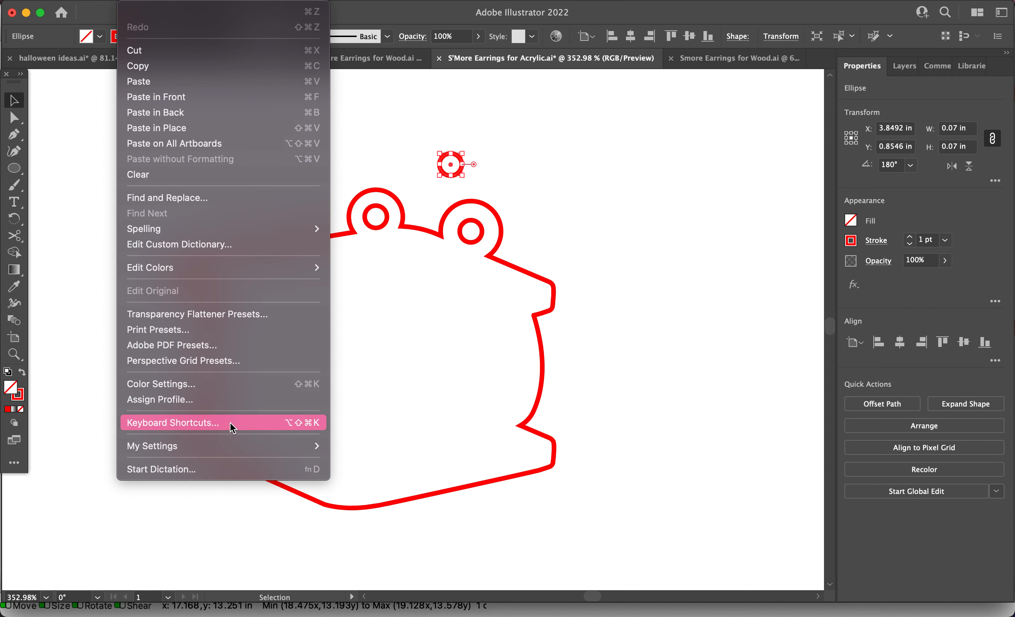
pyautogui.click(101, 277)
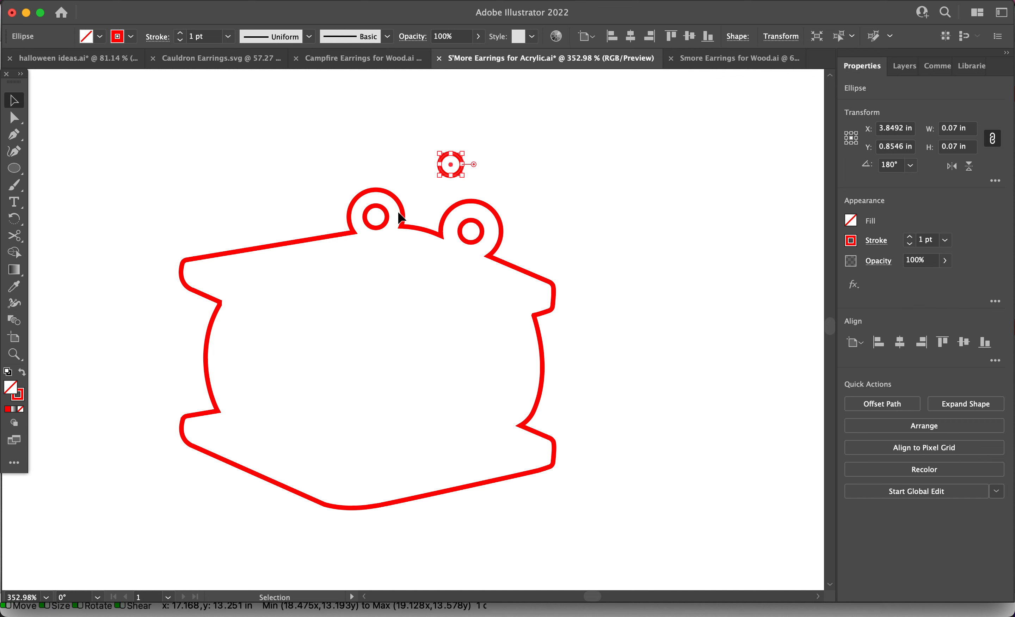
# Step: Copy the original tab's hole to the clipboard
pyautogui.click(388, 216)
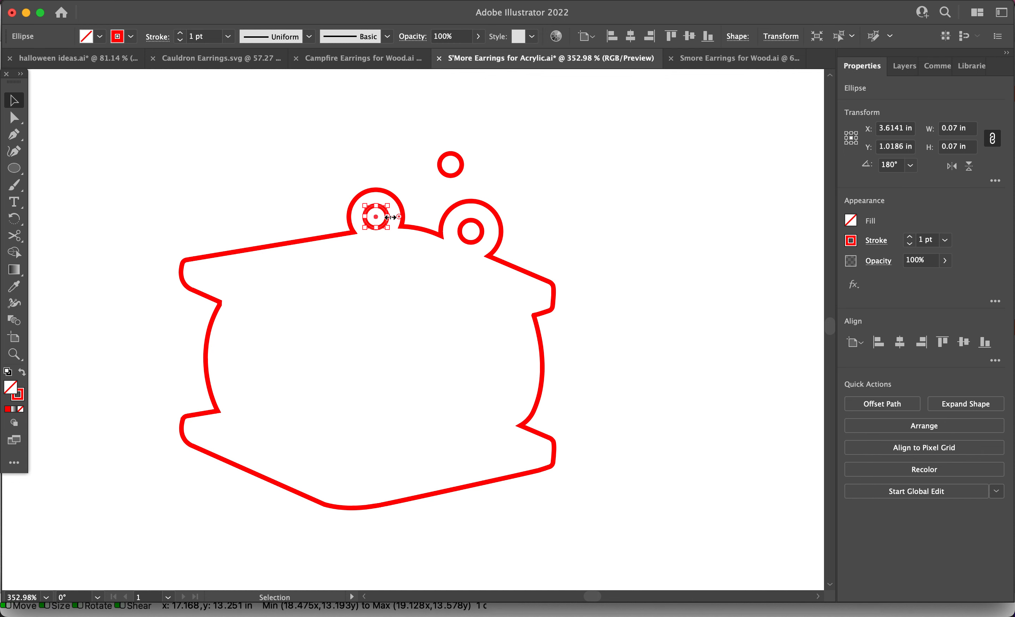
pyautogui.rightClick(378, 221)
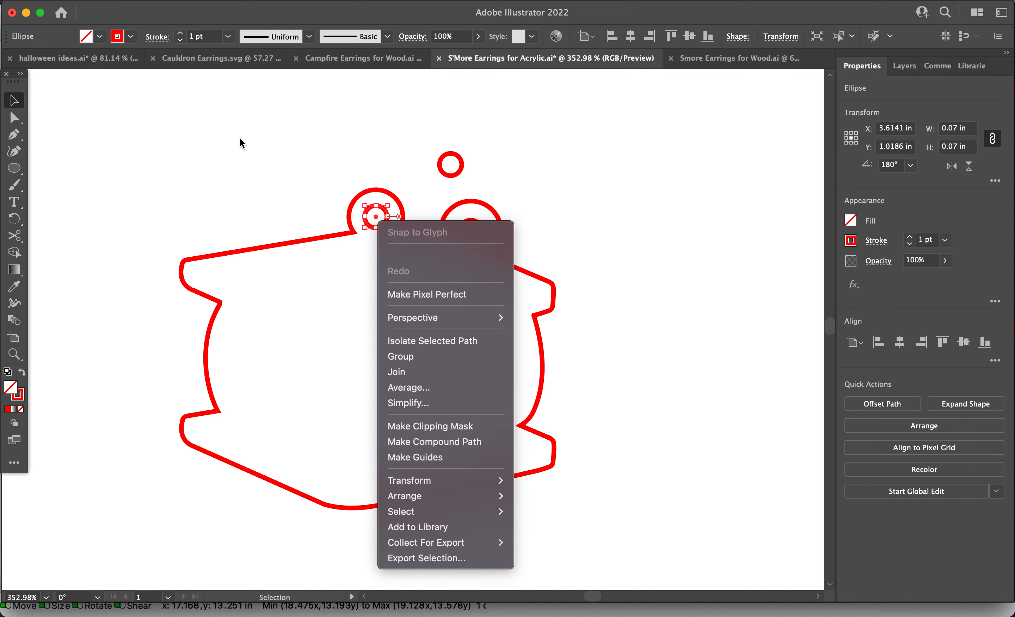
pyautogui.click(133, 2)
pyautogui.click(133, 2)
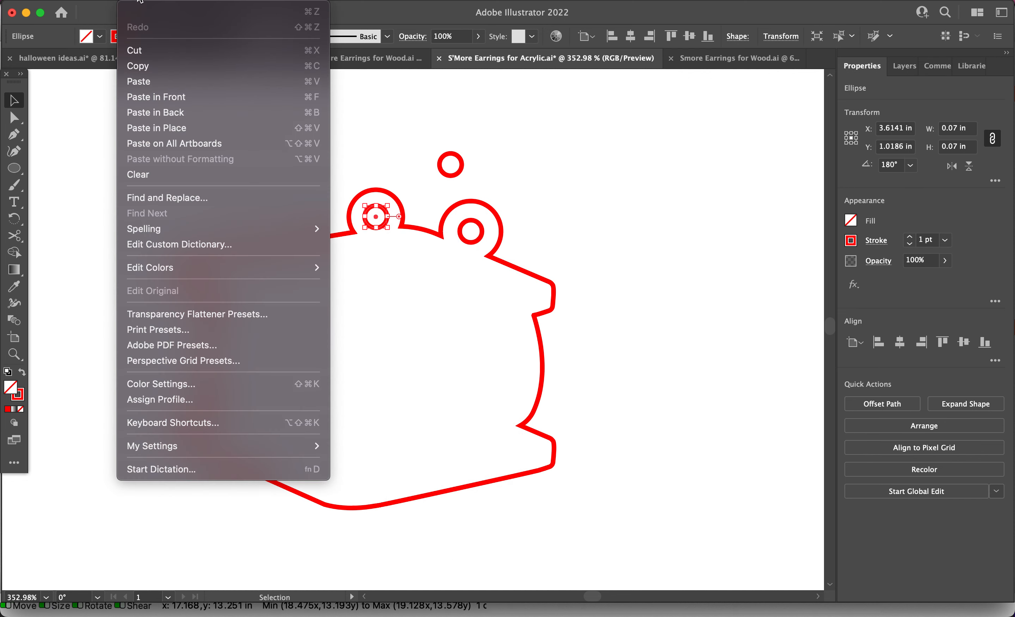
pyautogui.click(159, 65)
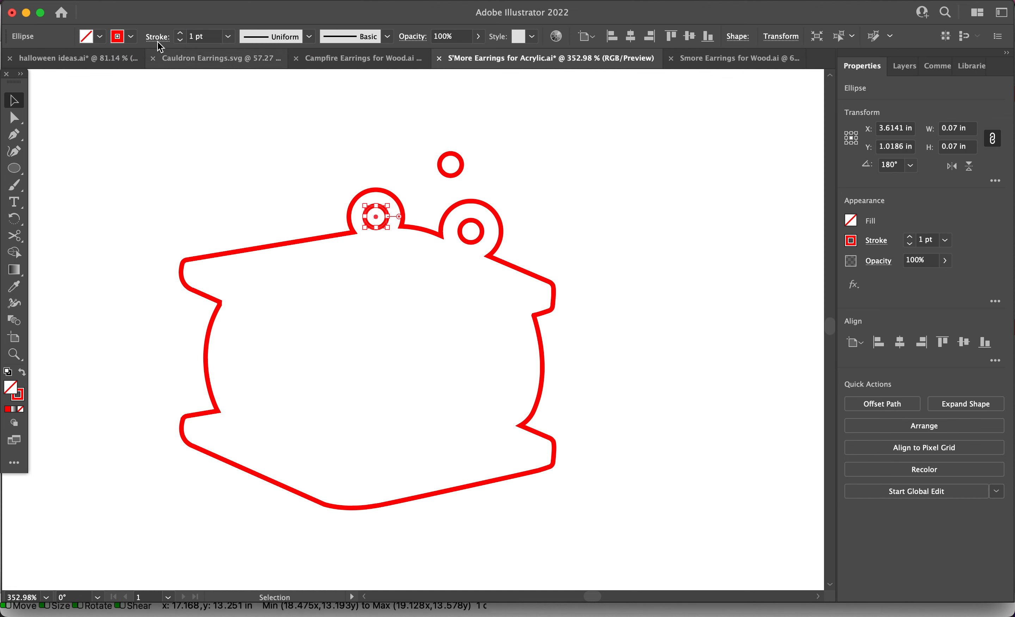
pyautogui.click(144, 1)
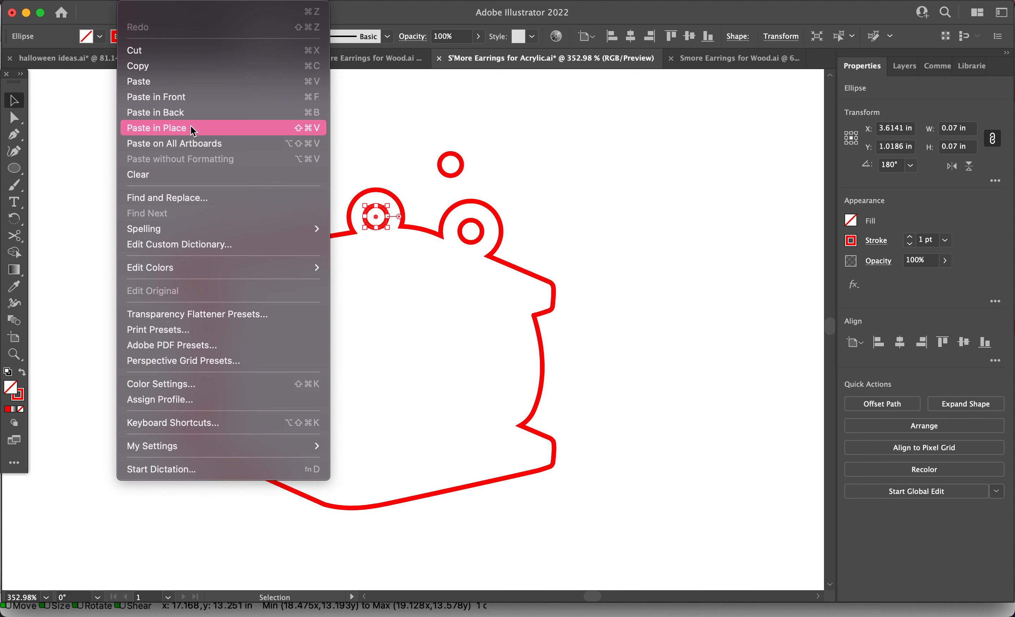
pyautogui.click(321, 81)
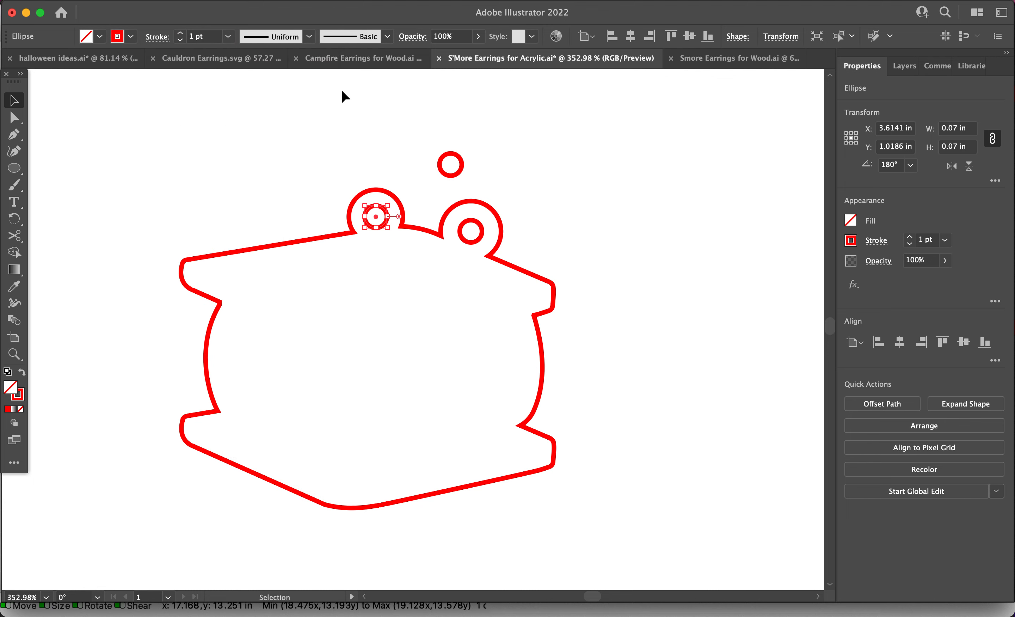
# Step: Enlarge the duplicated circle proportionally to about 0.21 in and centre it over the original tab's hole
pyautogui.click(462, 164)
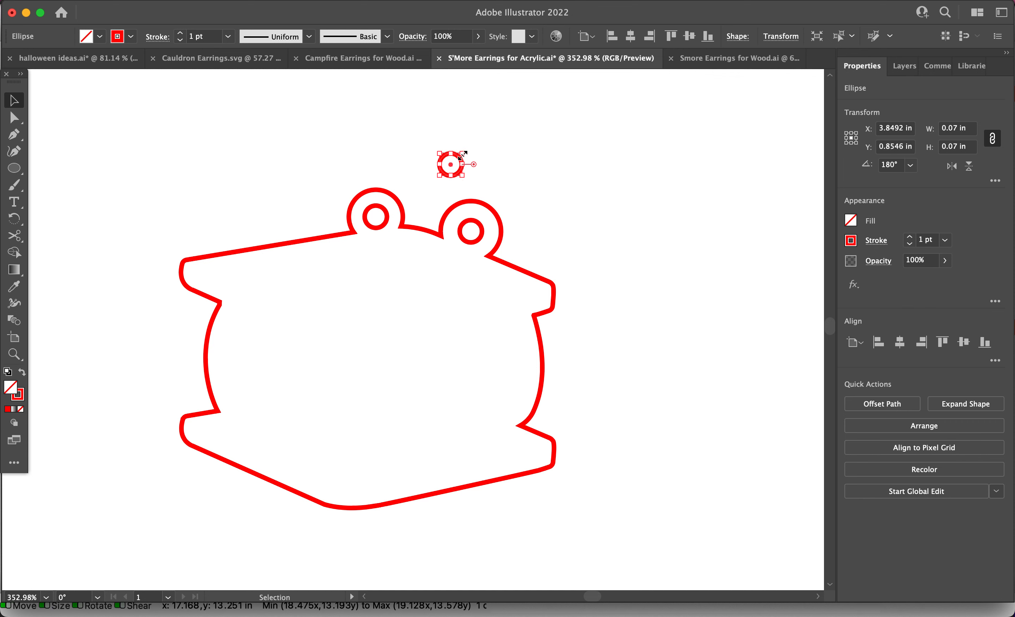
pyautogui.moveTo(461, 155); pyautogui.dragTo(480, 141)
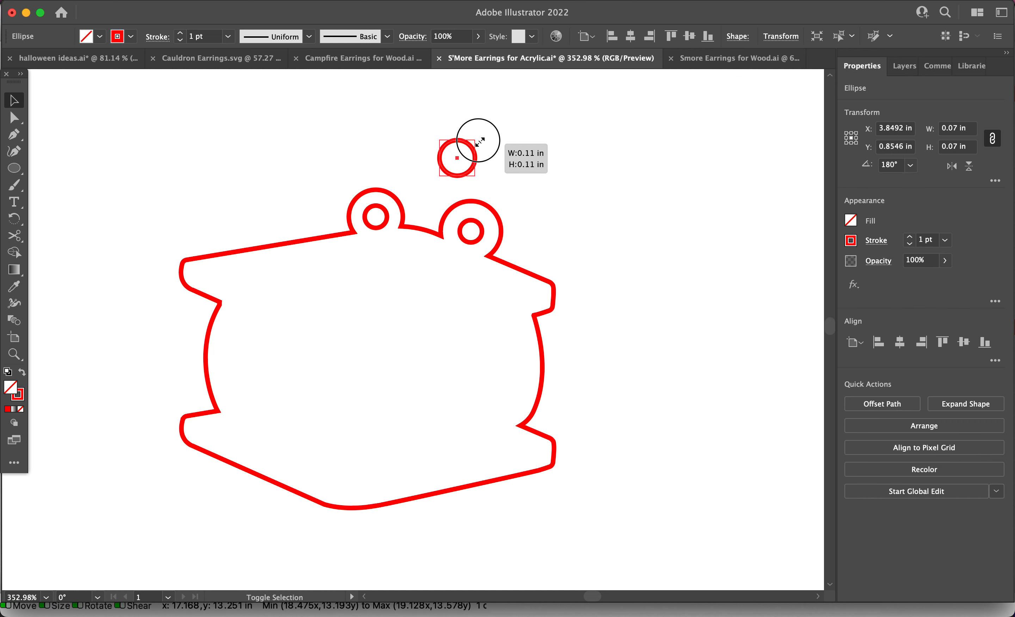
pyautogui.moveTo(480, 141); pyautogui.dragTo(417, 179)
pyautogui.press('super+z')
pyautogui.moveTo(378, 219); pyautogui.dragTo(377, 213)
pyautogui.click(310, 195)
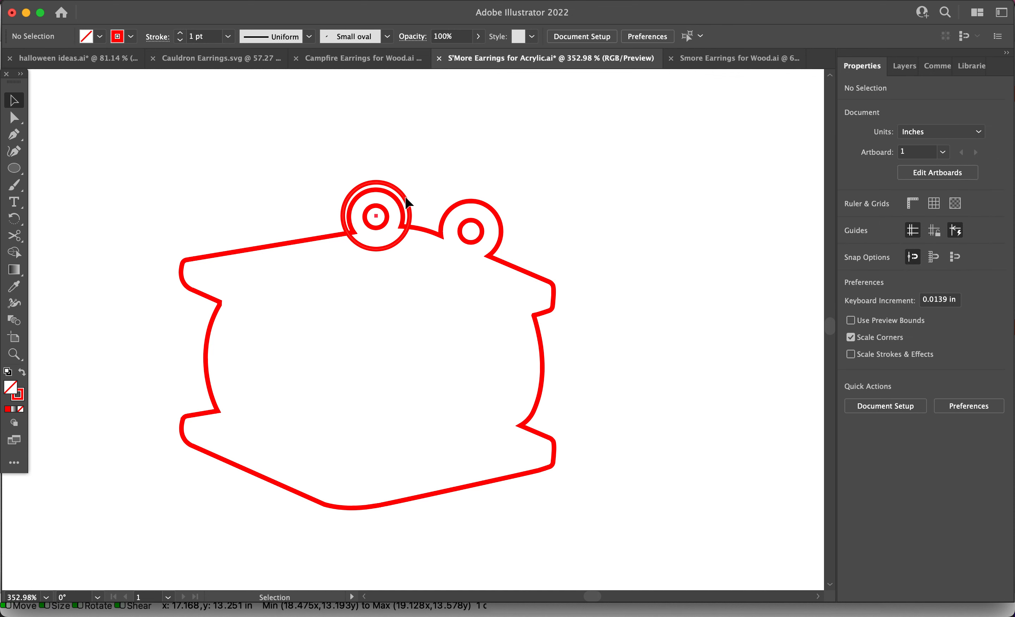
# Step: Unite the enlarged circle with the s'more outline to form a larger original tab
pyautogui.click(400, 210)
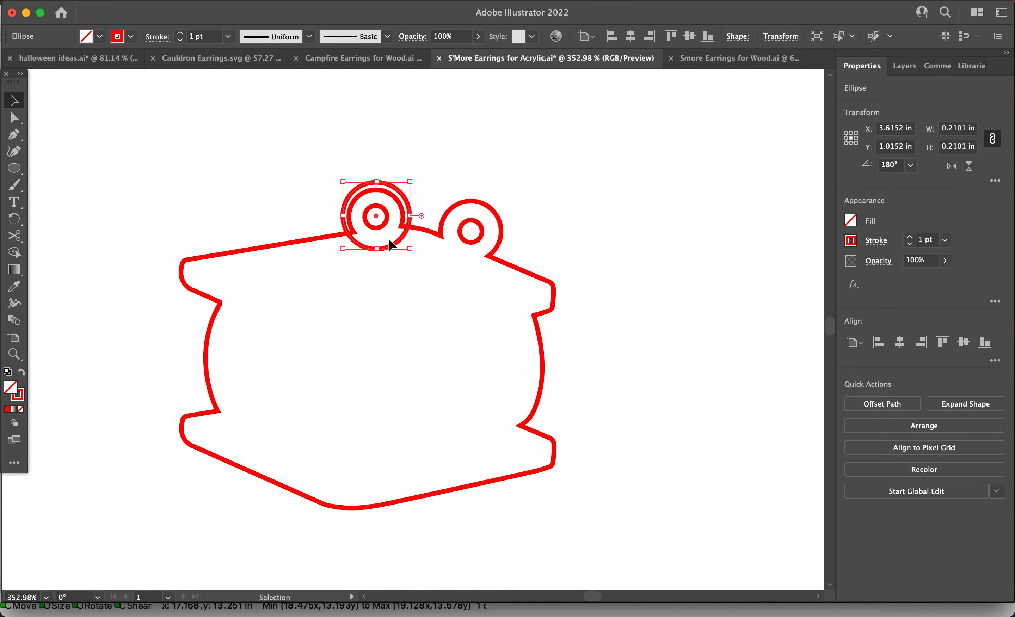
pyautogui.keyDown('shift'); pyautogui.click(321, 238); pyautogui.keyUp('shift')
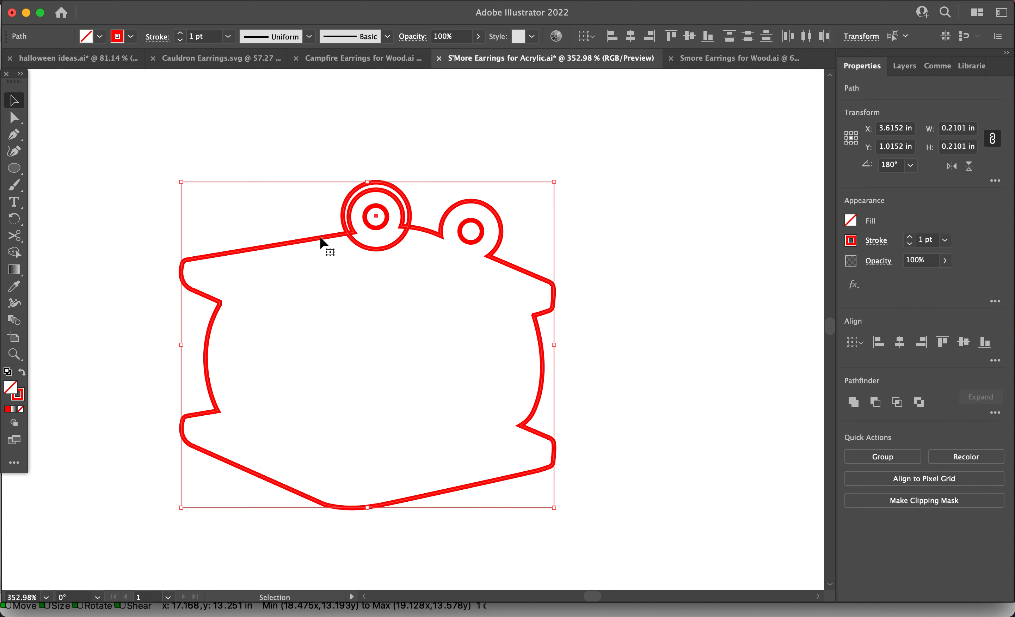
pyautogui.click(852, 401)
pyautogui.click(668, 341)
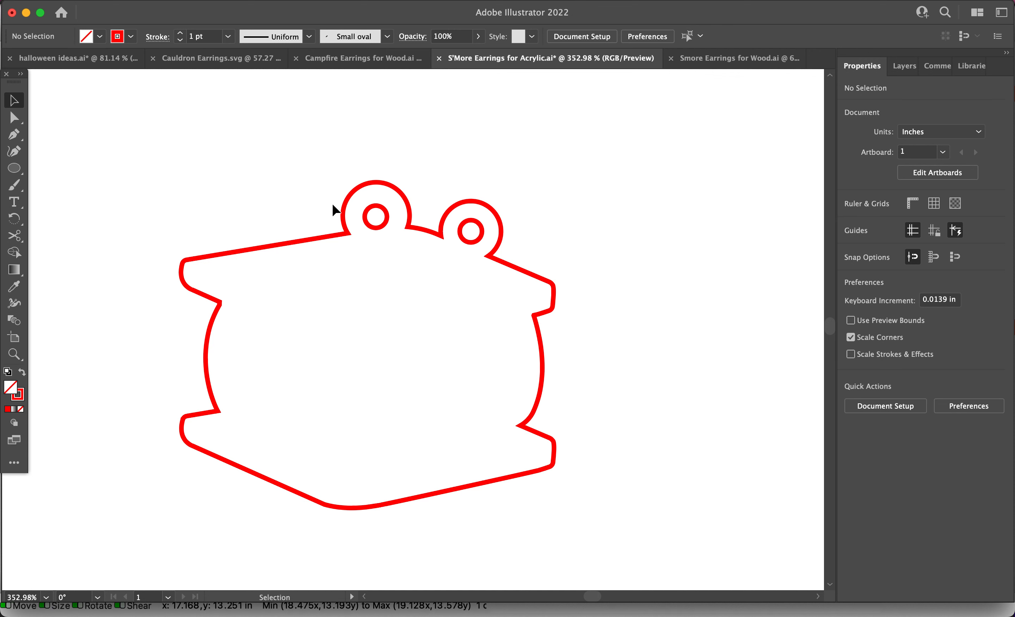
pyautogui.scroll(-1, 479, 282)
pyautogui.scroll(-8, 480, 281)
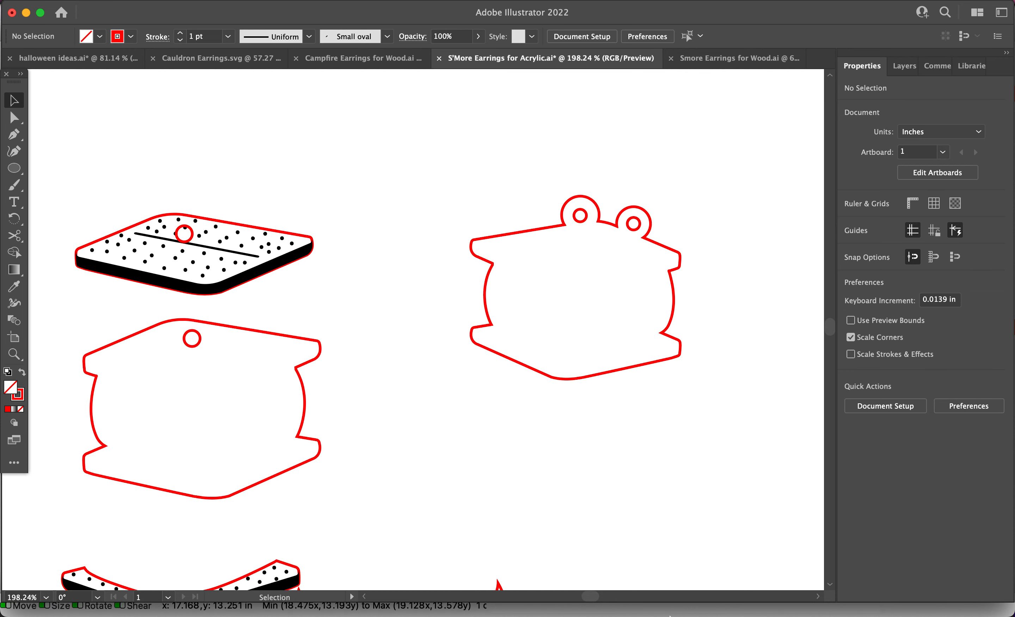
# Step: Switch to the Camera Earrings design in Silhouette Studio, ungroup the upper camera and select its small hole on its own
pyautogui.moveTo(679, 614)
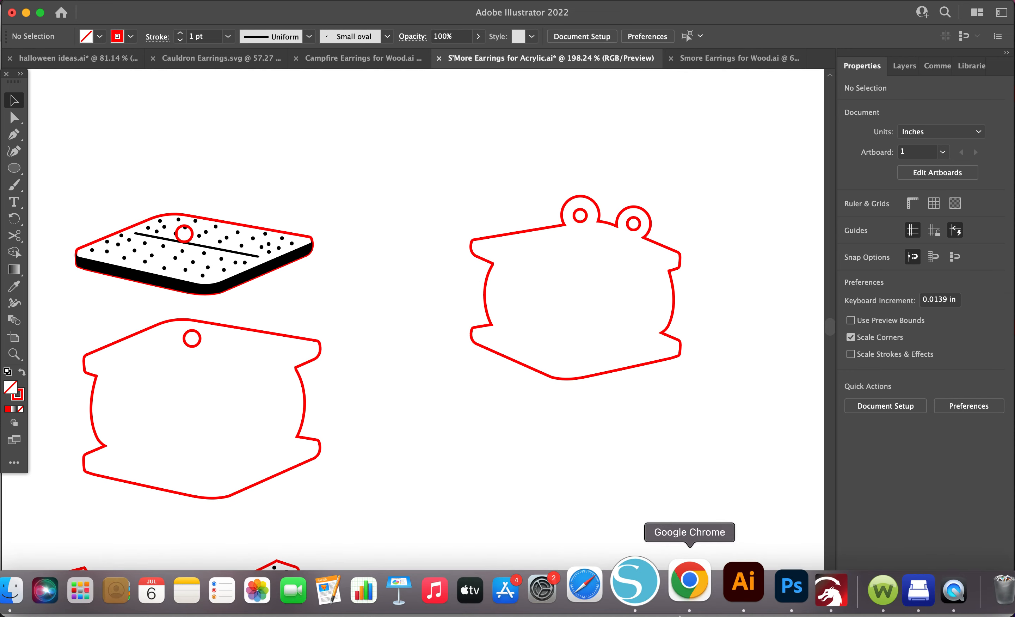
pyautogui.click(656, 595)
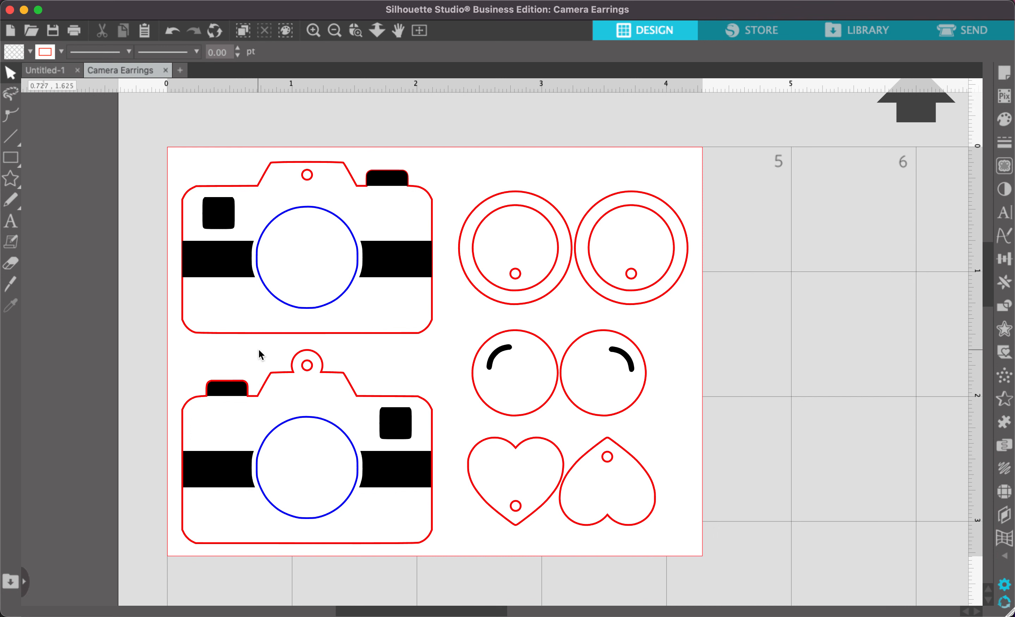
pyautogui.click(313, 182)
pyautogui.moveTo(313, 183)
pyautogui.mouseDown()
pyautogui.moveTo(333, 141)
pyautogui.moveTo(317, 200)
pyautogui.moveTo(313, 178)
pyautogui.mouseUp()
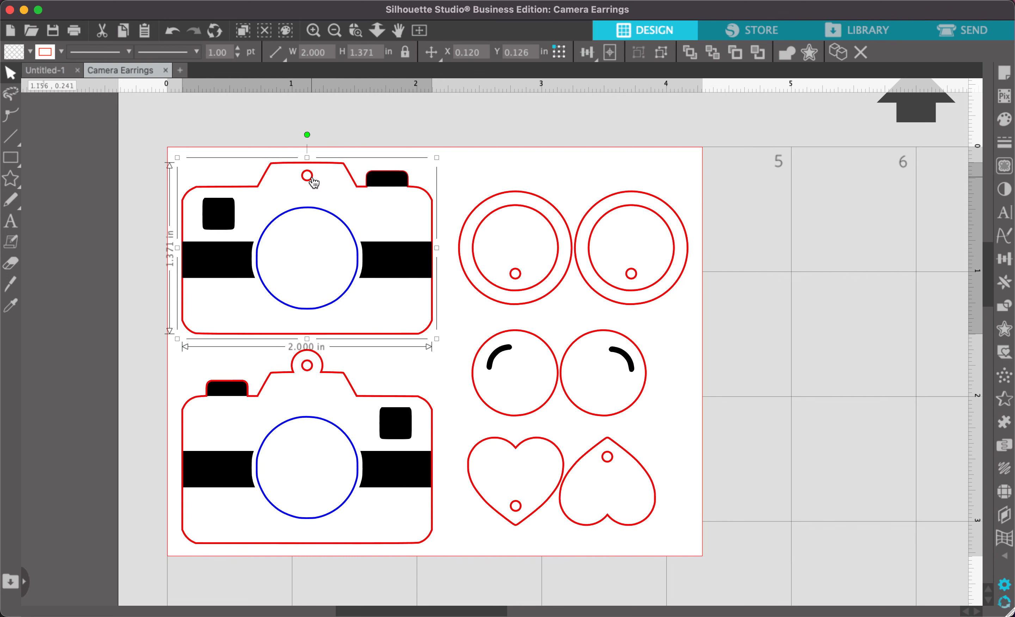
pyautogui.rightClick(313, 180)
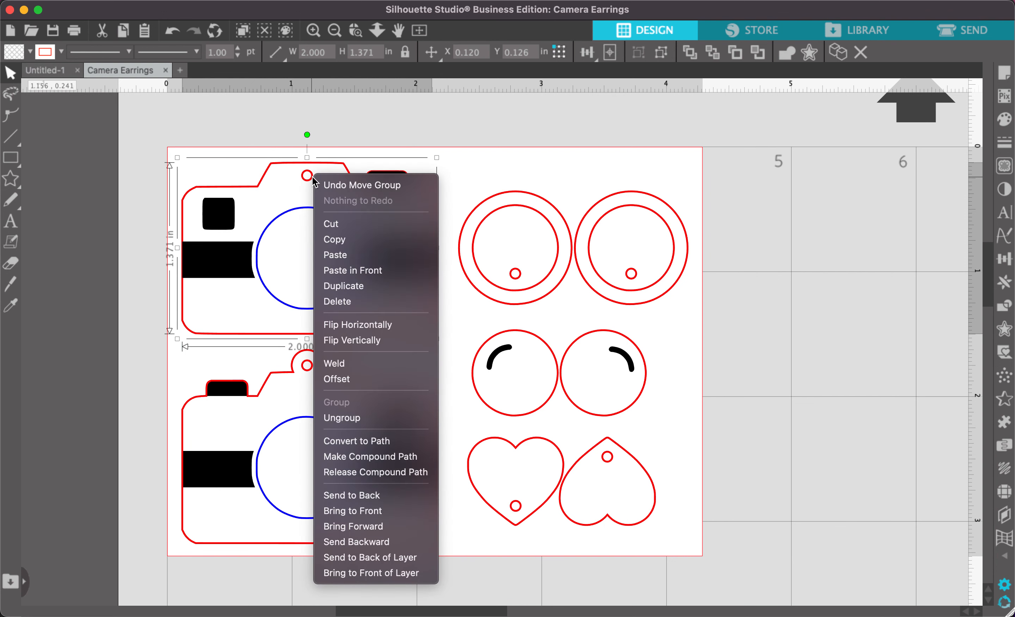
pyautogui.click(366, 419)
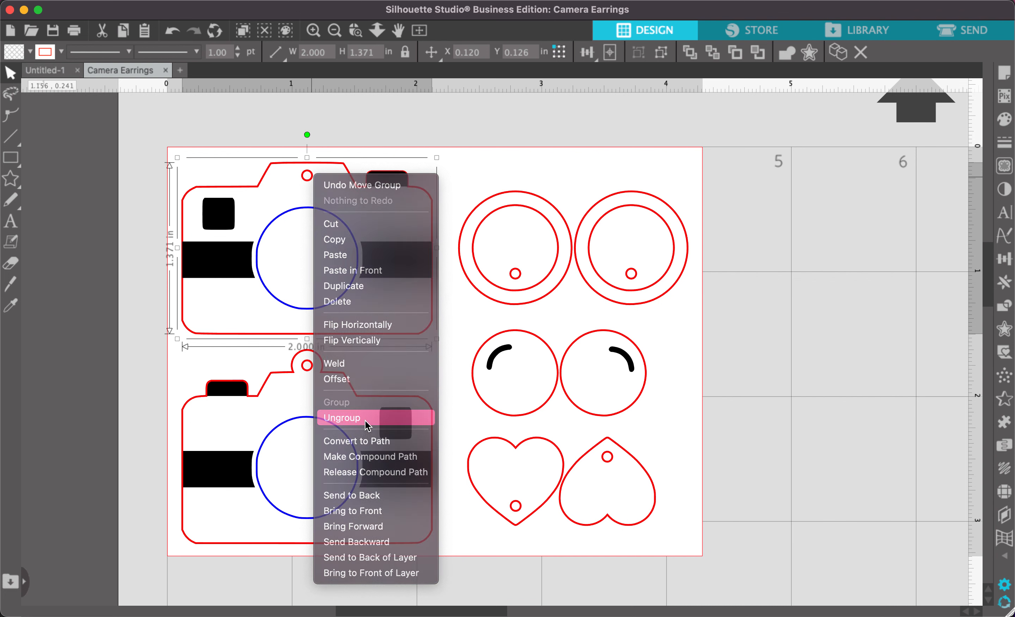
pyautogui.click(461, 213)
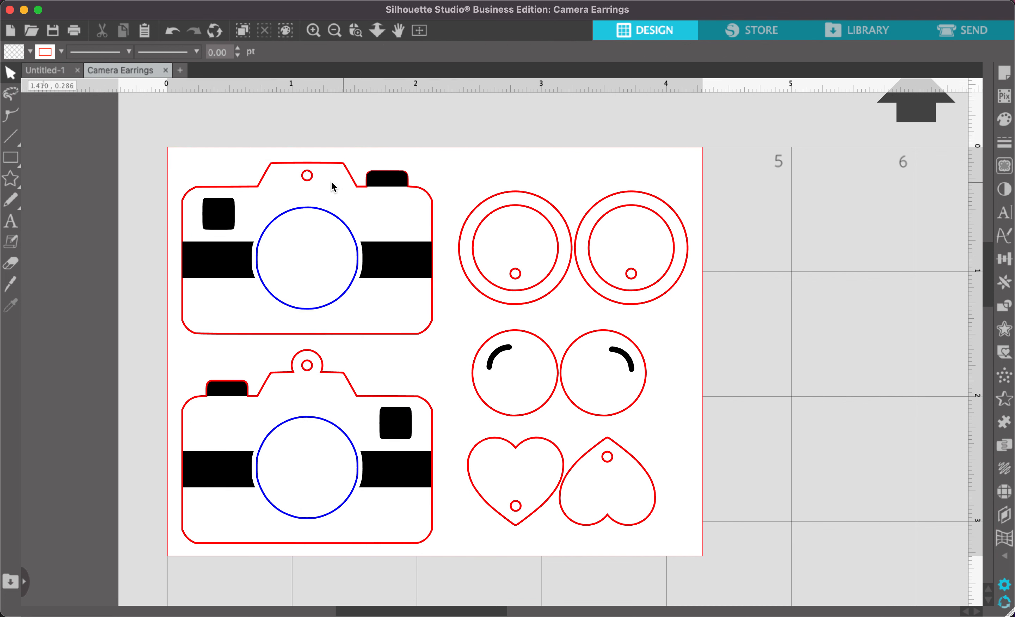
pyautogui.click(308, 176)
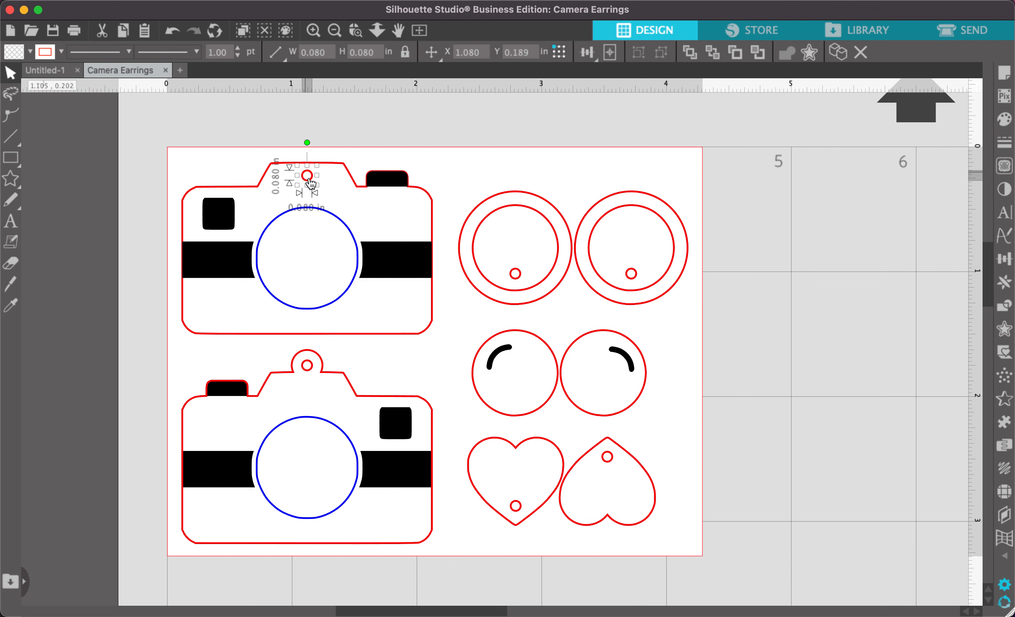
pyautogui.click(421, 169)
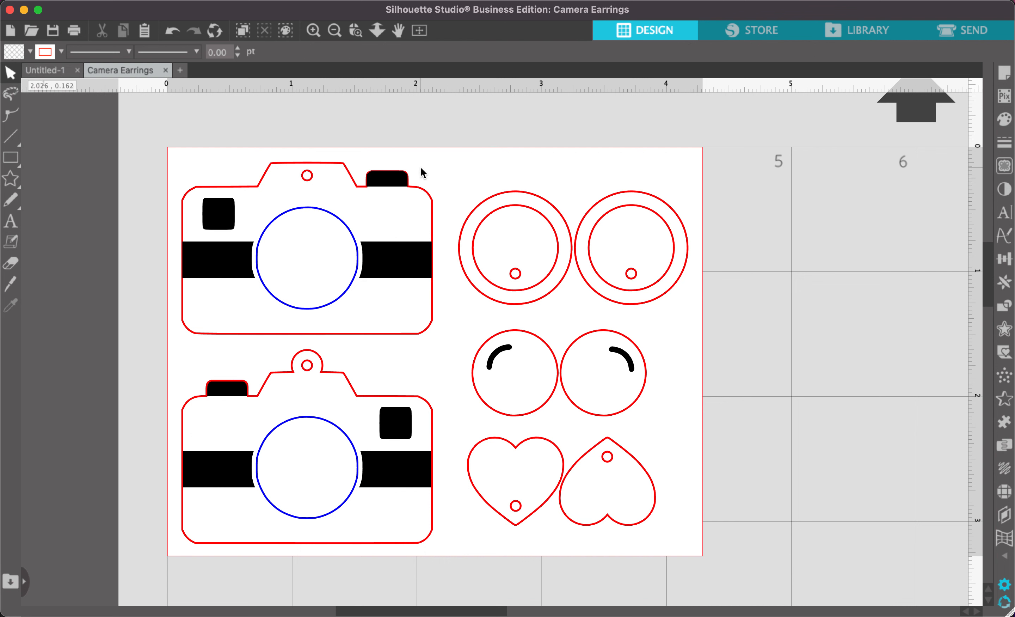
# Step: Move the ring pair, the lens circle pair and the heart pair onto the lower camera so they all overlap it
pyautogui.click(515, 273)
pyautogui.moveTo(521, 255); pyautogui.dragTo(312, 449)
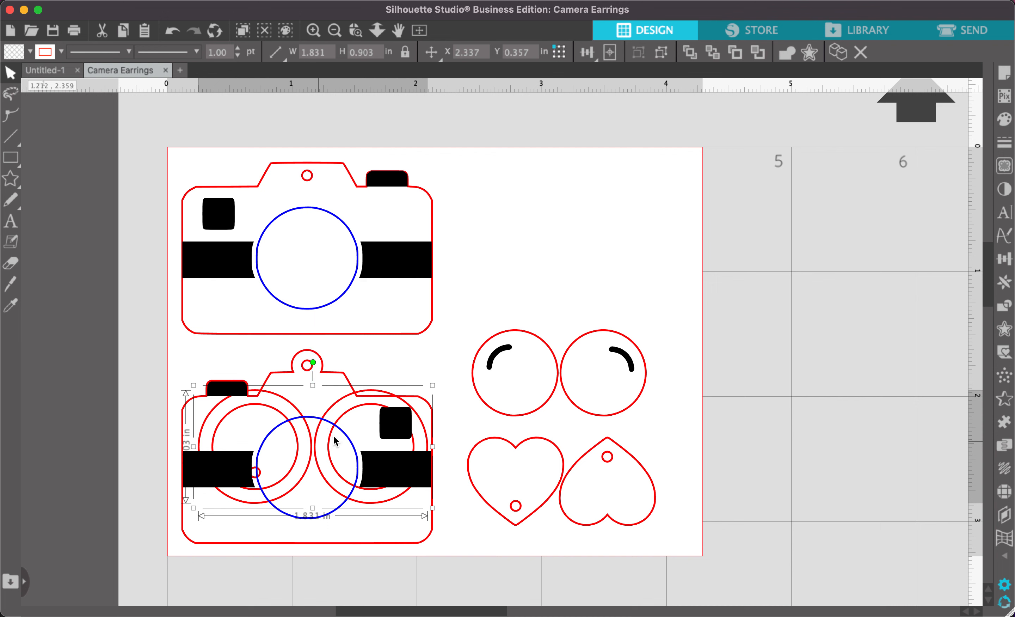
pyautogui.moveTo(509, 352); pyautogui.dragTo(283, 458)
pyautogui.click(528, 453)
pyautogui.moveTo(525, 452); pyautogui.dragTo(296, 452)
pyautogui.click(223, 416)
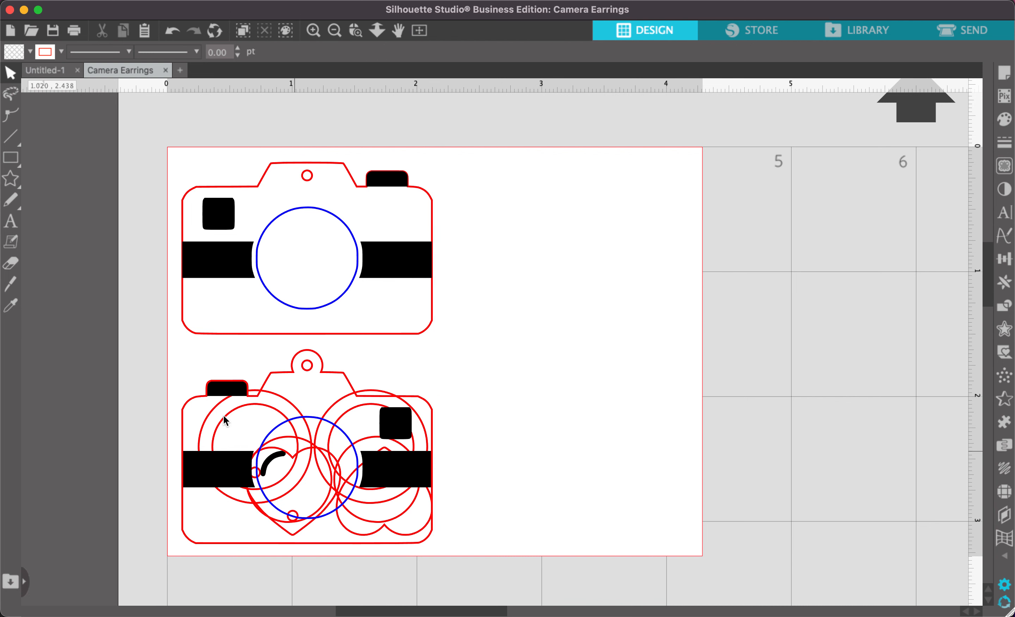
# Step: Select all parts of the upper camera, including its hole, and group them again
pyautogui.moveTo(130, 147); pyautogui.dragTo(483, 336)
pyautogui.click(483, 336)
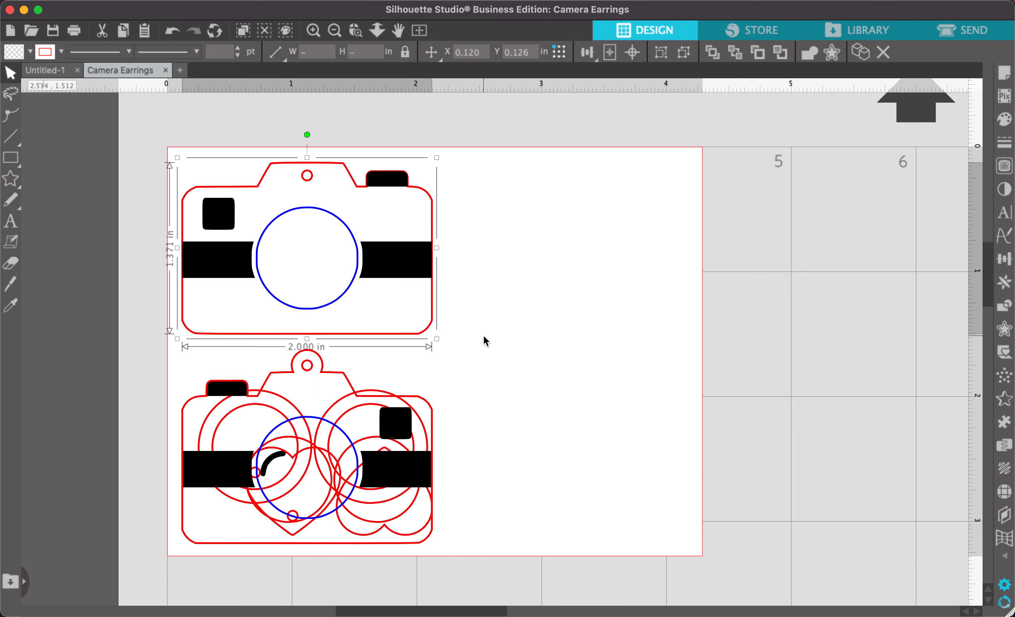
pyautogui.click(403, 266)
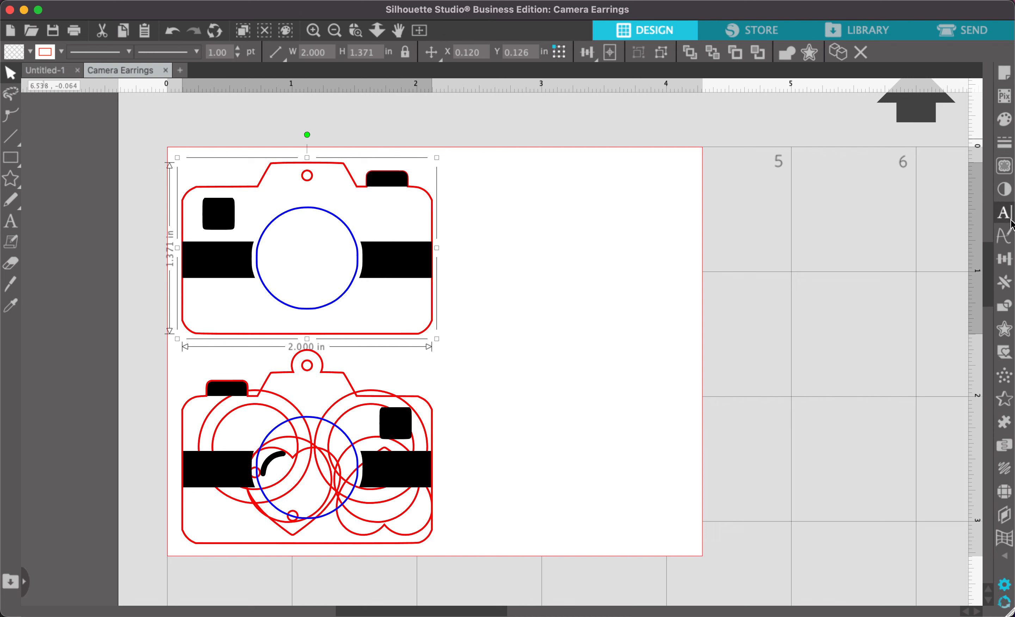
# Step: Scale the upper camera group proportionally to a height of 0.7 in
pyautogui.click(1007, 266)
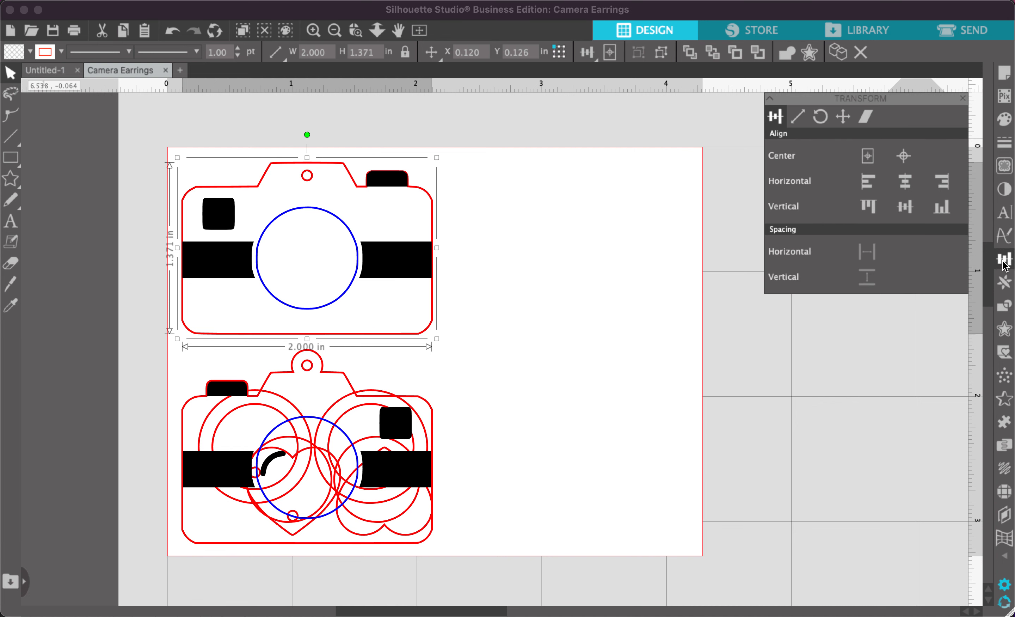
pyautogui.click(802, 121)
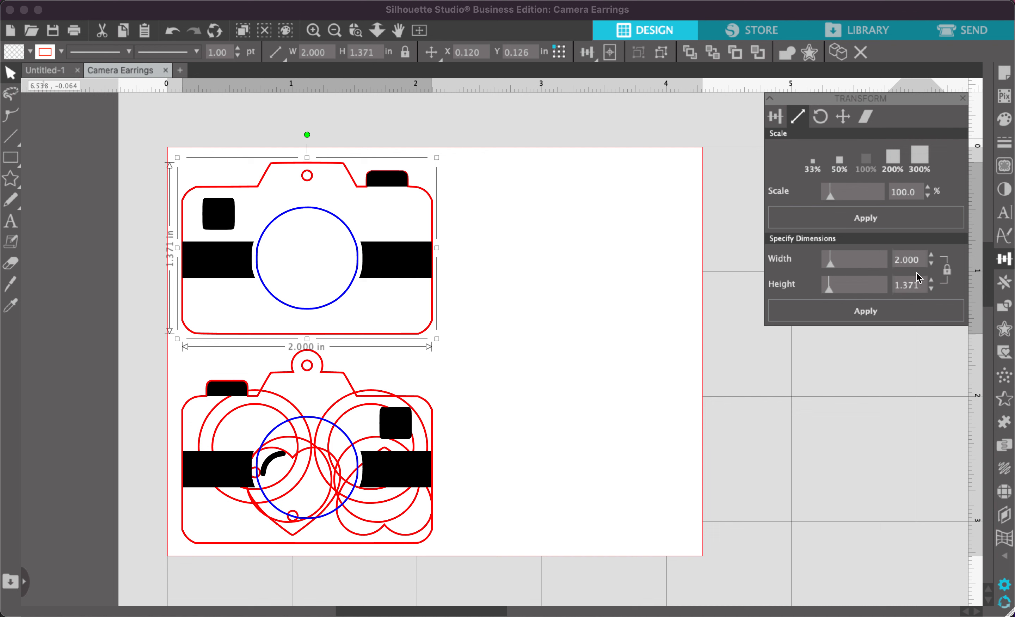
pyautogui.click(948, 271)
pyautogui.click(947, 271)
pyautogui.moveTo(922, 284); pyautogui.dragTo(886, 283)
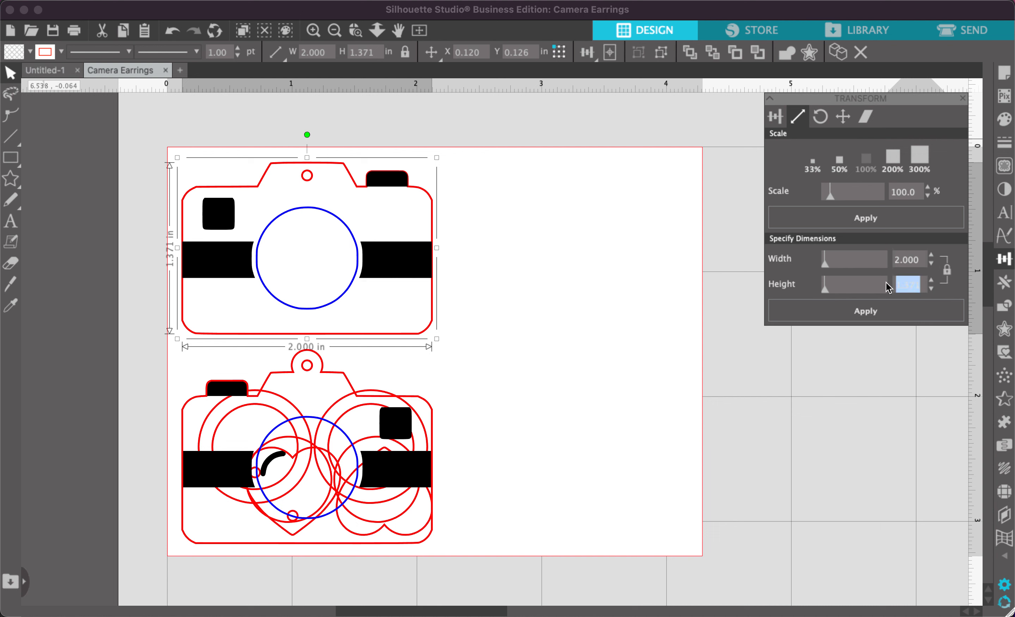
pyautogui.write('0.7')
pyautogui.press('Return')
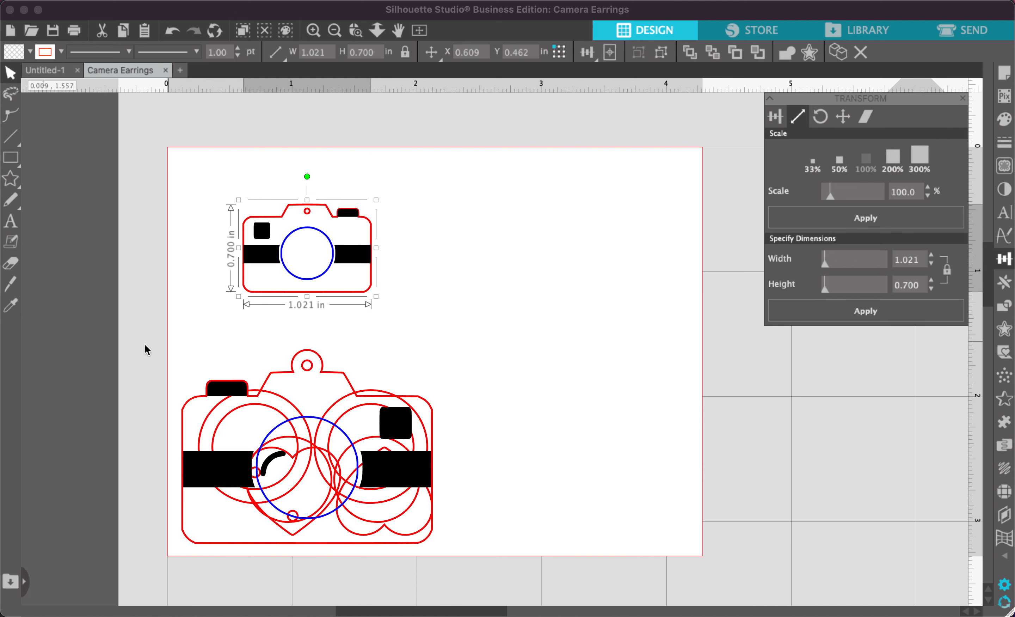
# Step: Try to resize the lower camera and its separate overlapping pieces together by height, and undo the change
pyautogui.click(174, 352)
pyautogui.click(511, 514)
pyautogui.moveTo(511, 514); pyautogui.dragTo(528, 570)
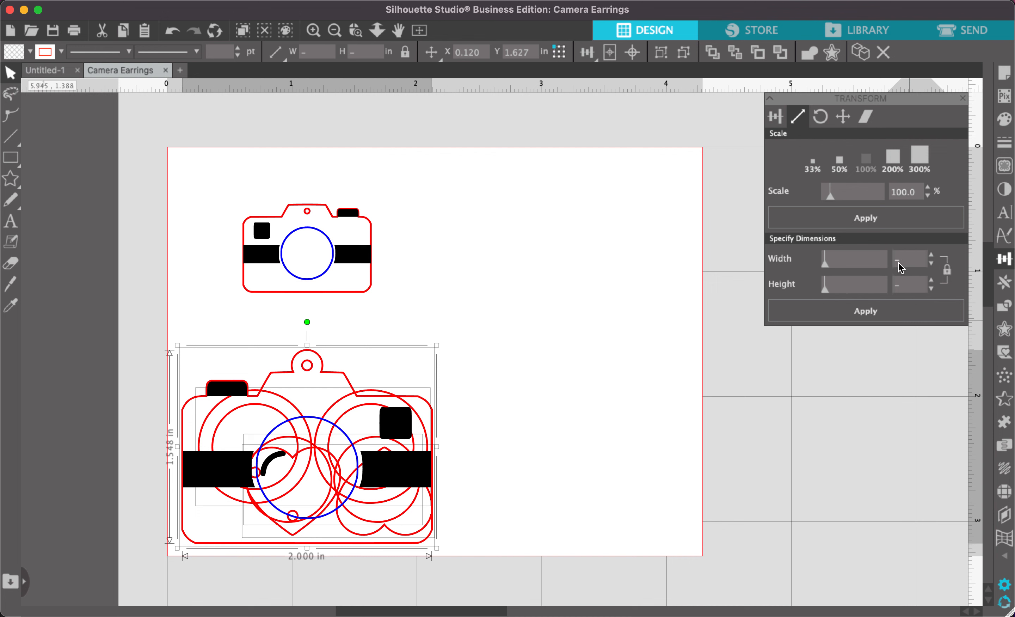
pyautogui.click(899, 287)
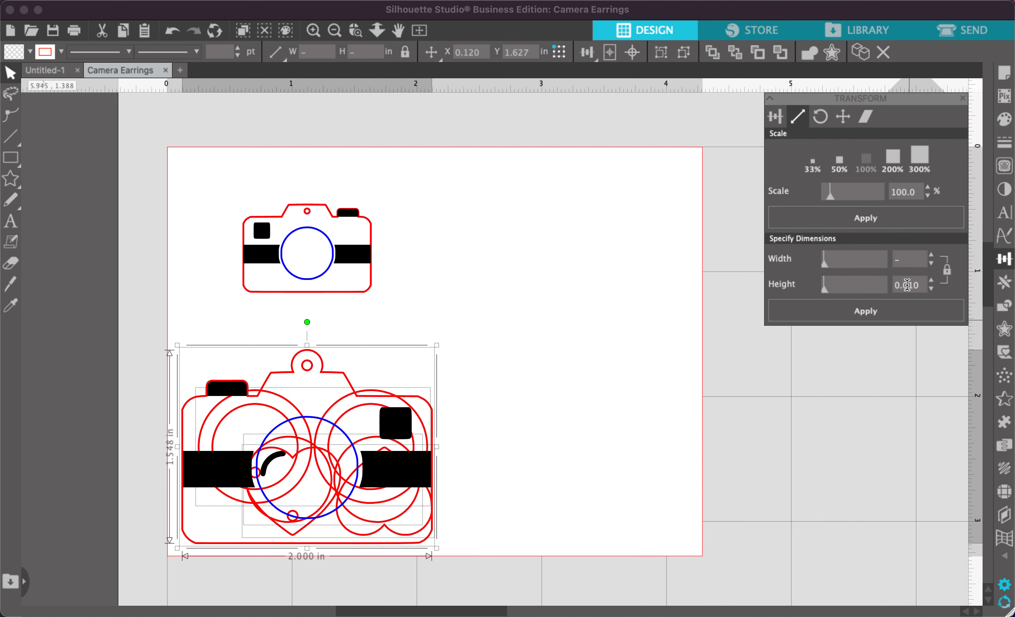
pyautogui.press('Return')
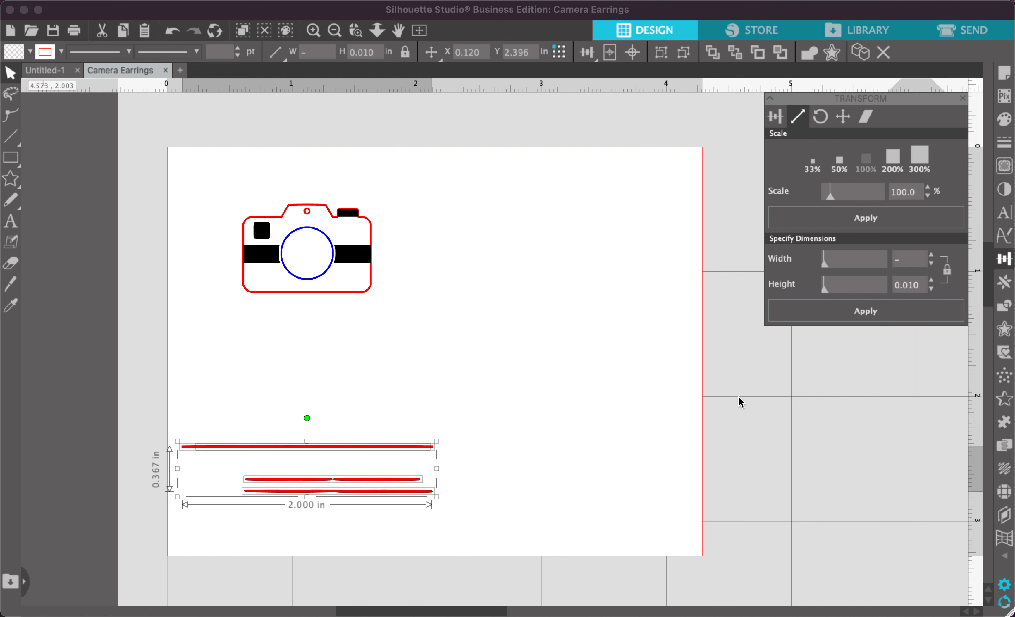
pyautogui.press('super+z')
pyautogui.click(682, 373)
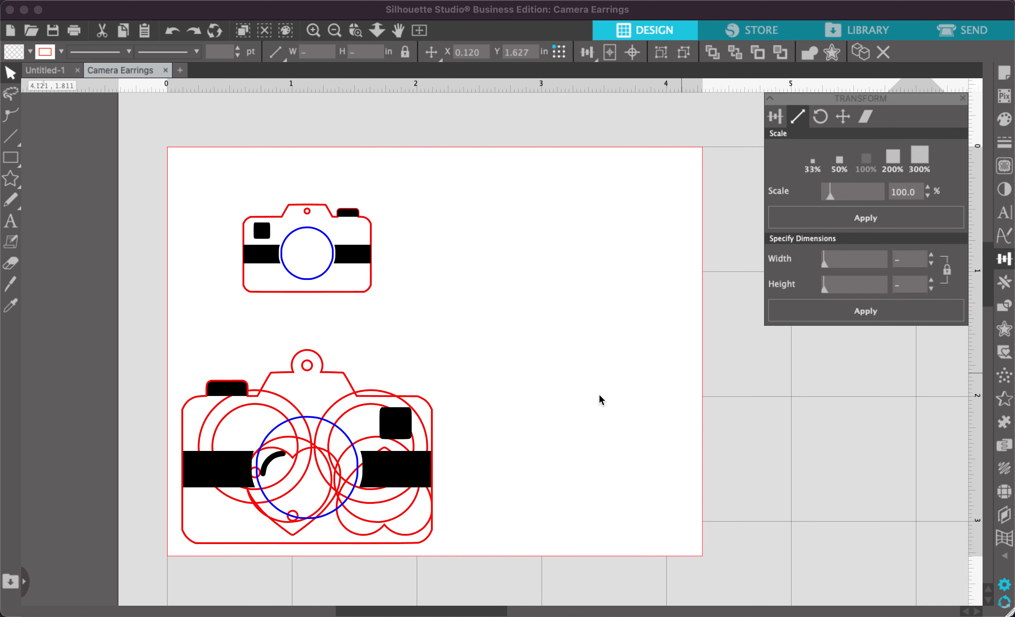
# Step: Group the lower camera with the rings, lens circles and hearts that overlap it
pyautogui.moveTo(138, 322); pyautogui.dragTo(532, 569)
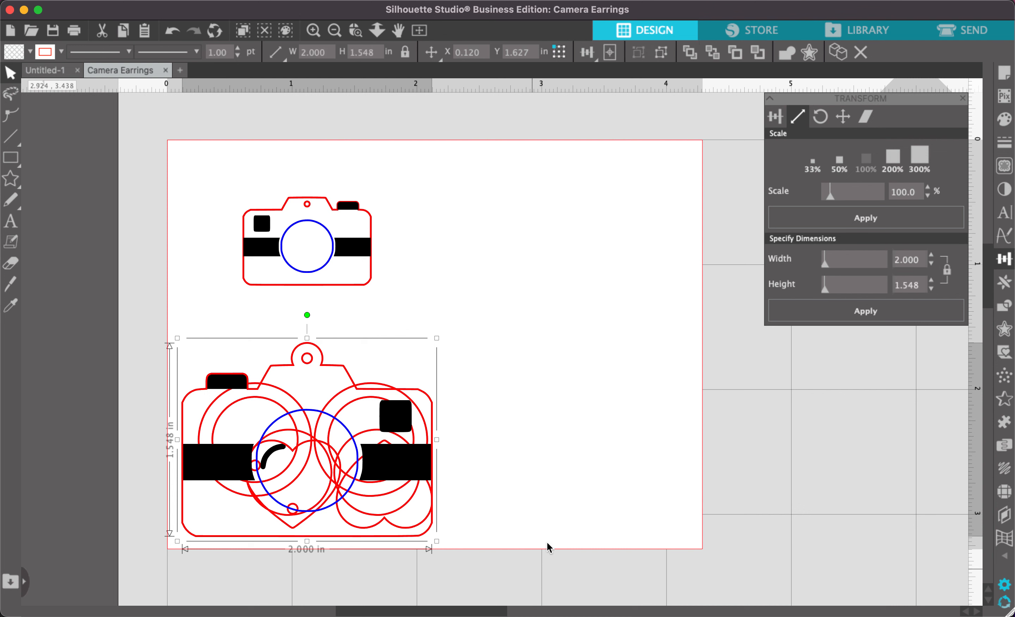
pyautogui.click(567, 478)
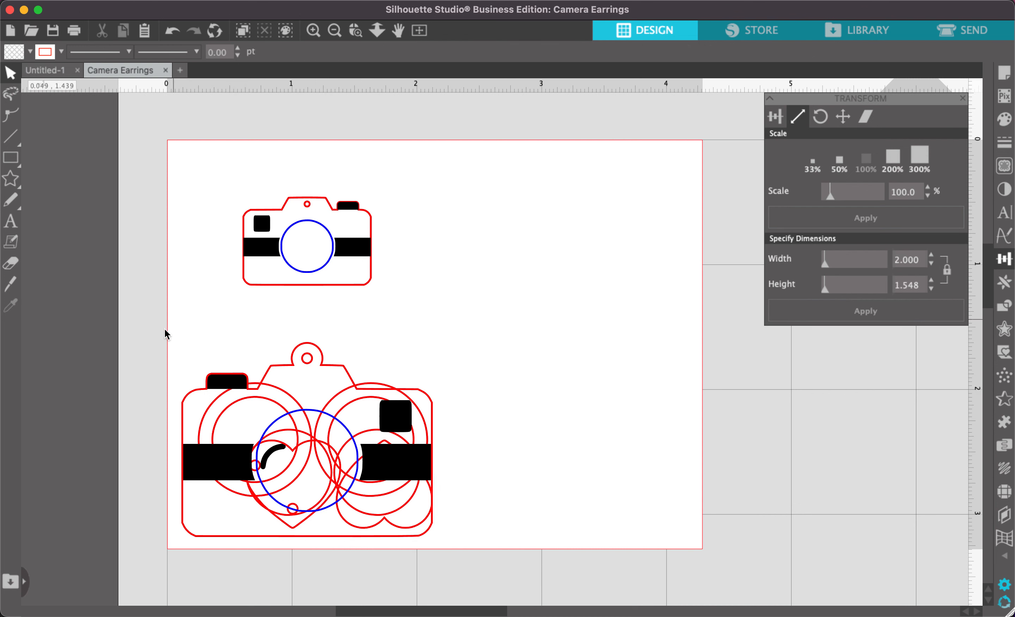
pyautogui.moveTo(170, 340); pyautogui.dragTo(475, 559)
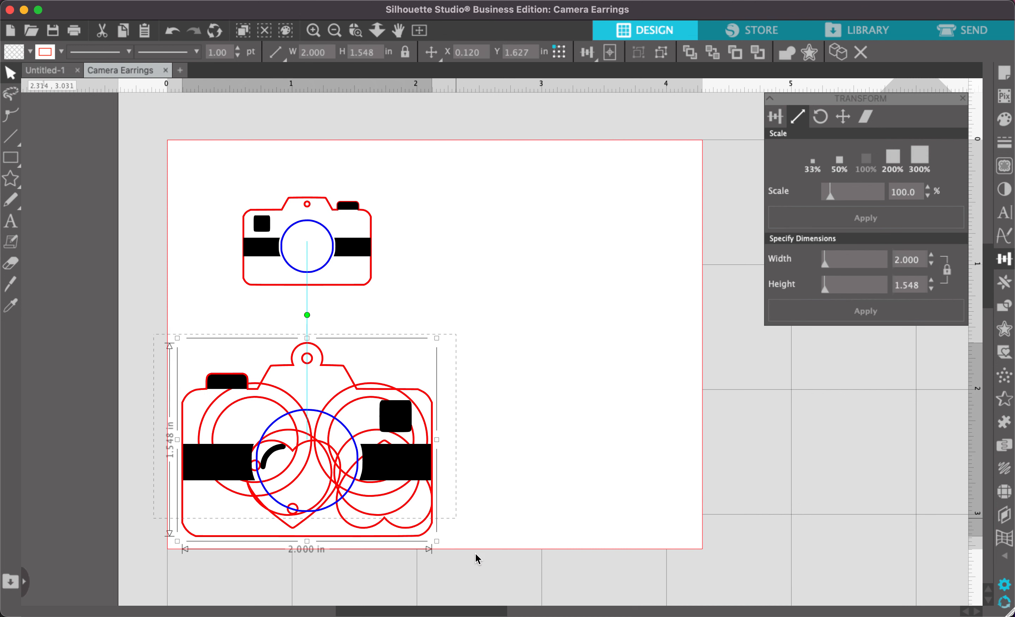
pyautogui.click(530, 461)
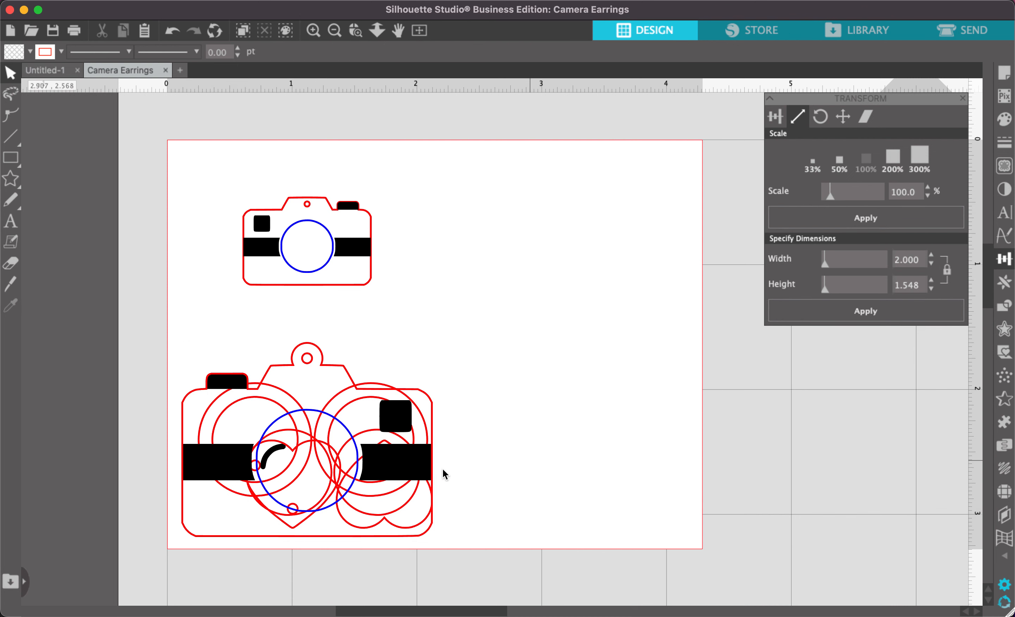
# Step: Scale the combined lower camera group proportionally to a height of 0.7 in
pyautogui.click(399, 472)
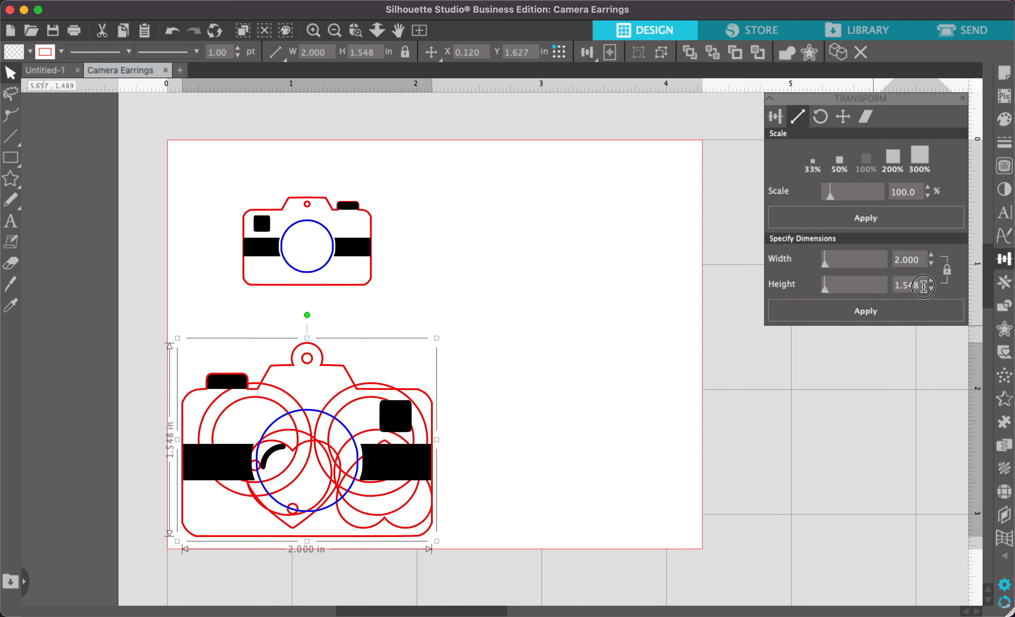
pyautogui.moveTo(921, 286); pyautogui.dragTo(878, 286)
pyautogui.write('.700')
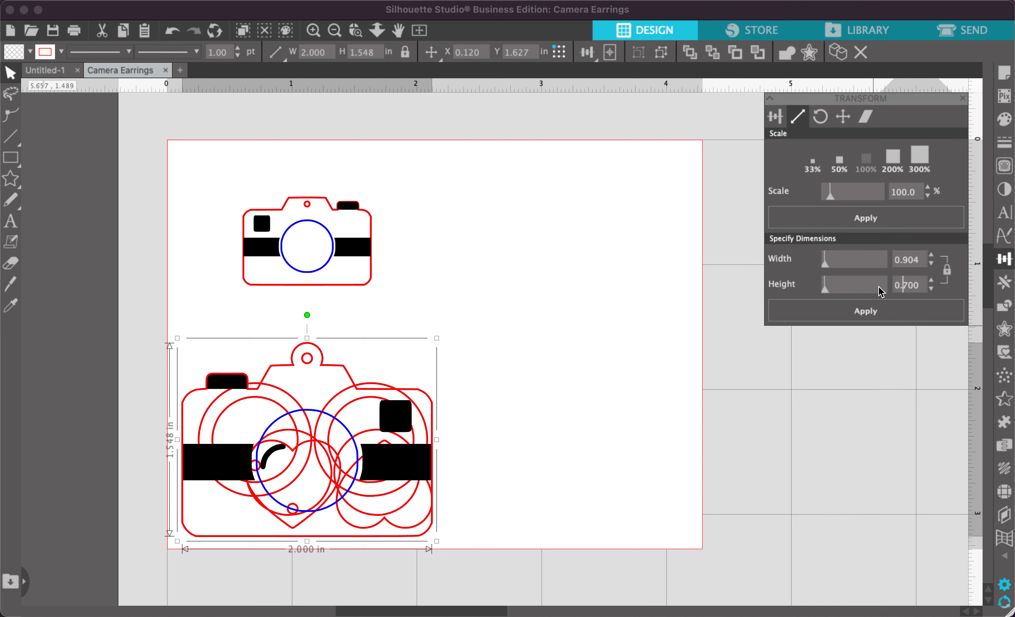
pyautogui.press('Return')
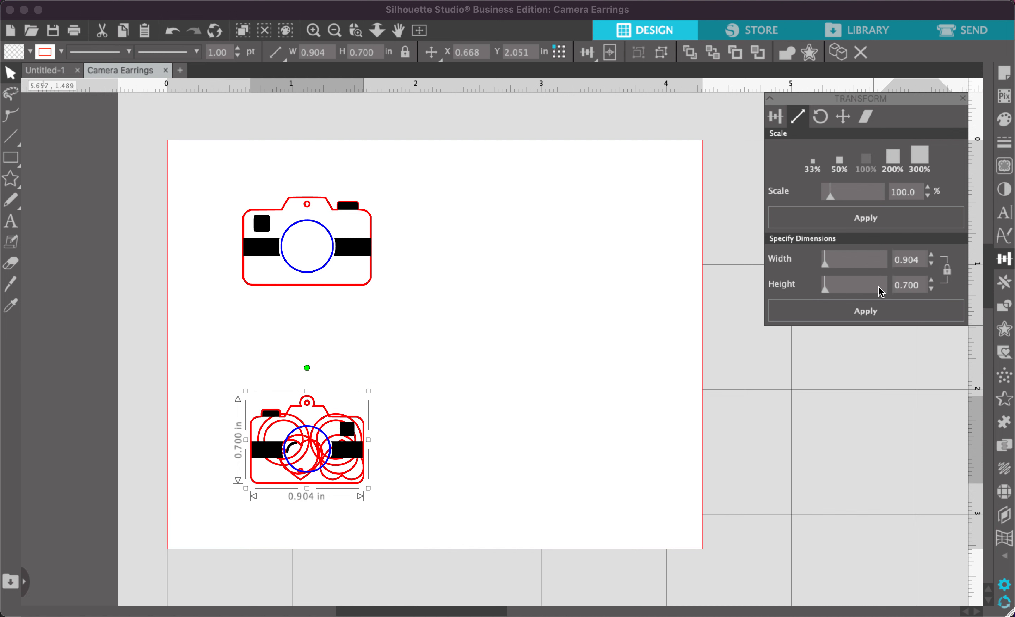
# Step: Ungroup the scaled lower set into the camera, rings, lens circles and hearts
pyautogui.rightClick(357, 449)
pyautogui.scroll(-5, 408, 510)
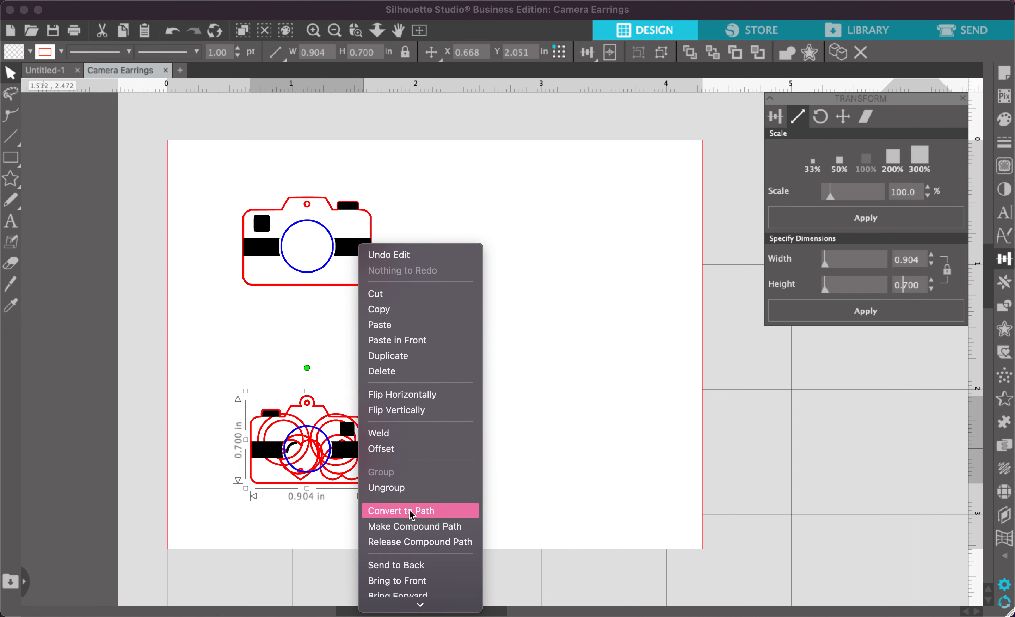
pyautogui.click(407, 489)
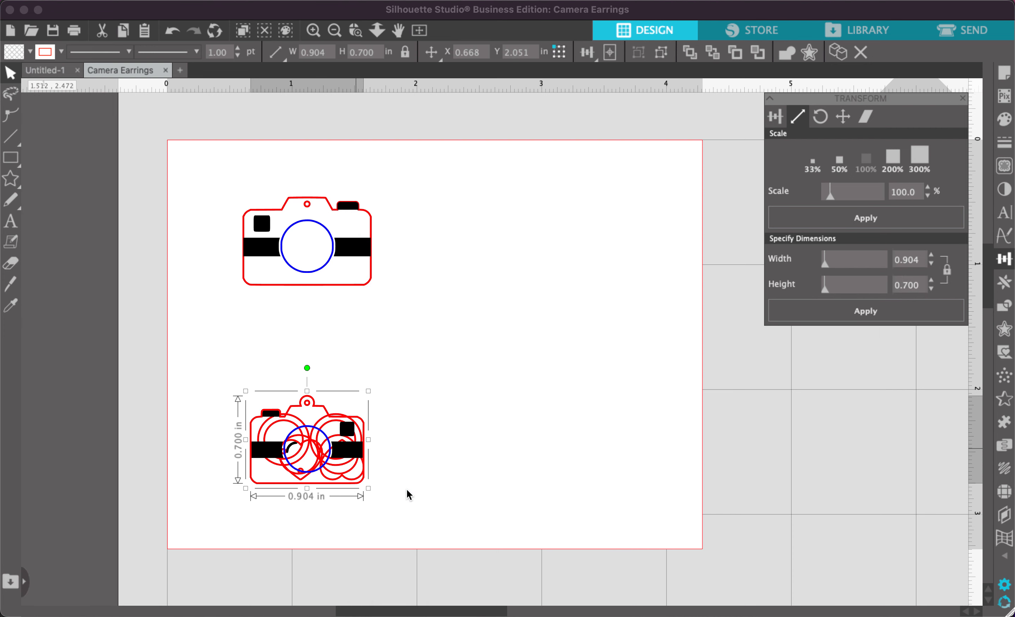
pyautogui.click(445, 441)
# Step: Place the tabbed camera beside the other camera and spread the rings, hearts and lens circles apart below them
pyautogui.moveTo(306, 405); pyautogui.dragTo(440, 216)
pyautogui.moveTo(305, 432); pyautogui.dragTo(303, 385)
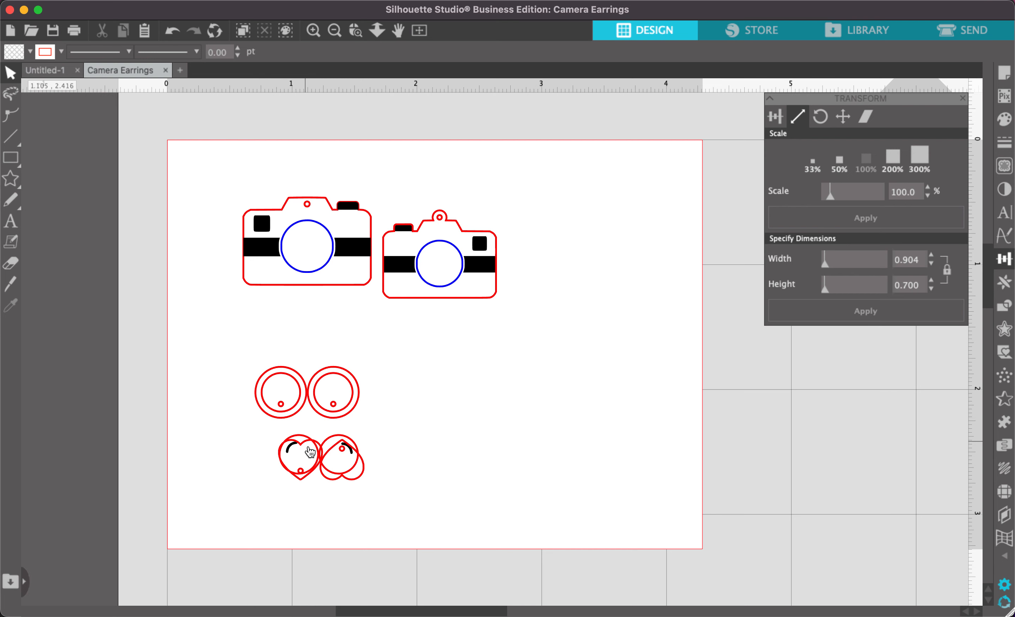
pyautogui.moveTo(360, 466); pyautogui.dragTo(473, 404)
pyautogui.moveTo(358, 469)
pyautogui.mouseDown()
pyautogui.moveTo(356, 227)
pyautogui.moveTo(338, 407)
pyautogui.moveTo(328, 403)
pyautogui.moveTo(342, 499)
pyautogui.moveTo(341, 469)
pyautogui.mouseUp()
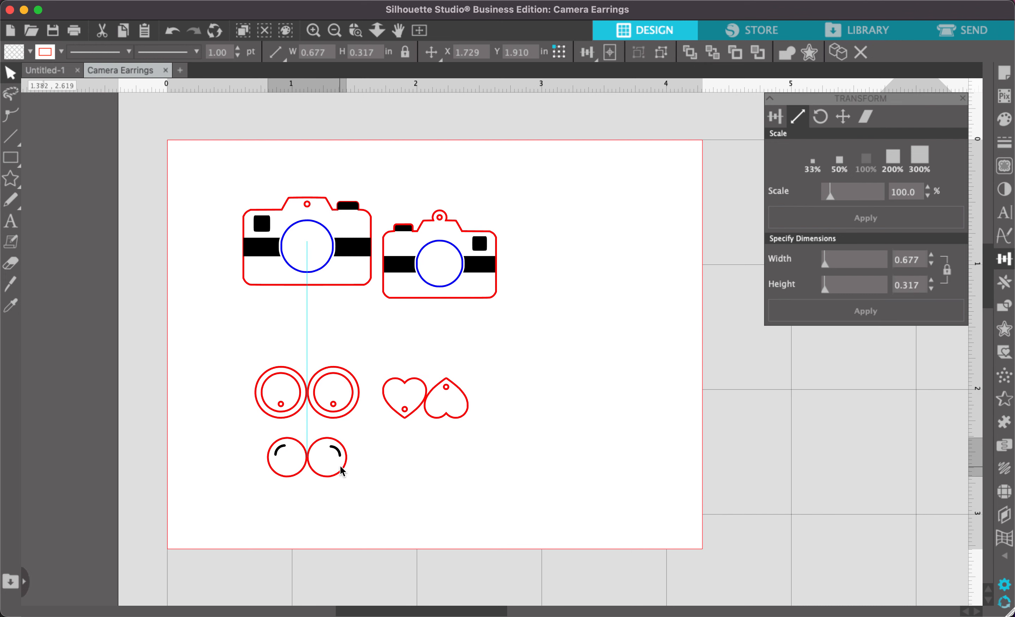
# Step: Move the camera without a tab so its base lines up with the tabbed camera's, and compare the two up close
pyautogui.moveTo(371, 216); pyautogui.dragTo(366, 239)
pyautogui.click(364, 245)
pyautogui.click(364, 233)
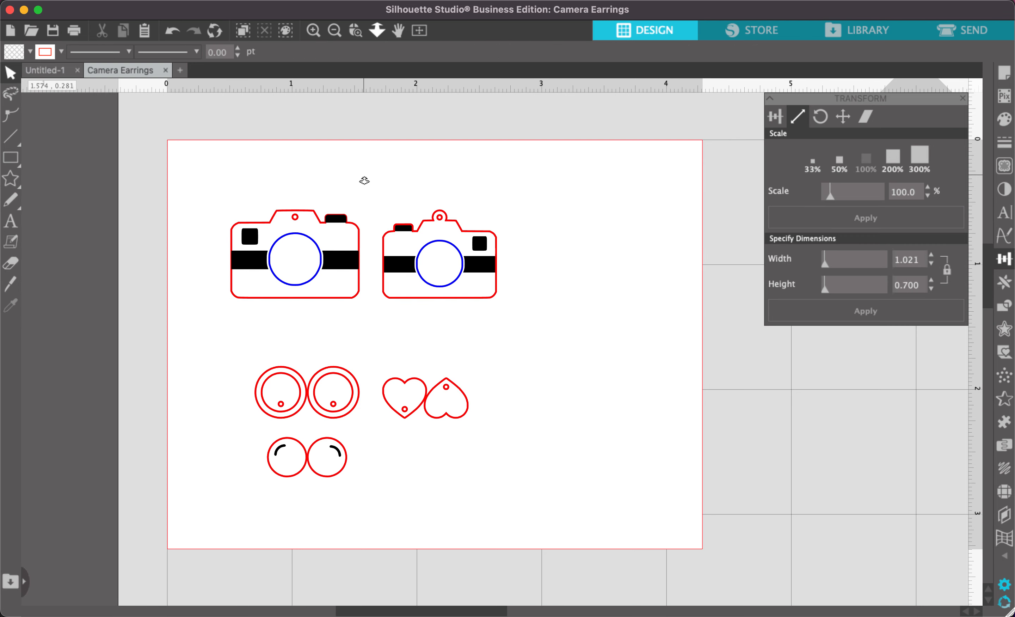
pyautogui.scroll(3, 362, 217)
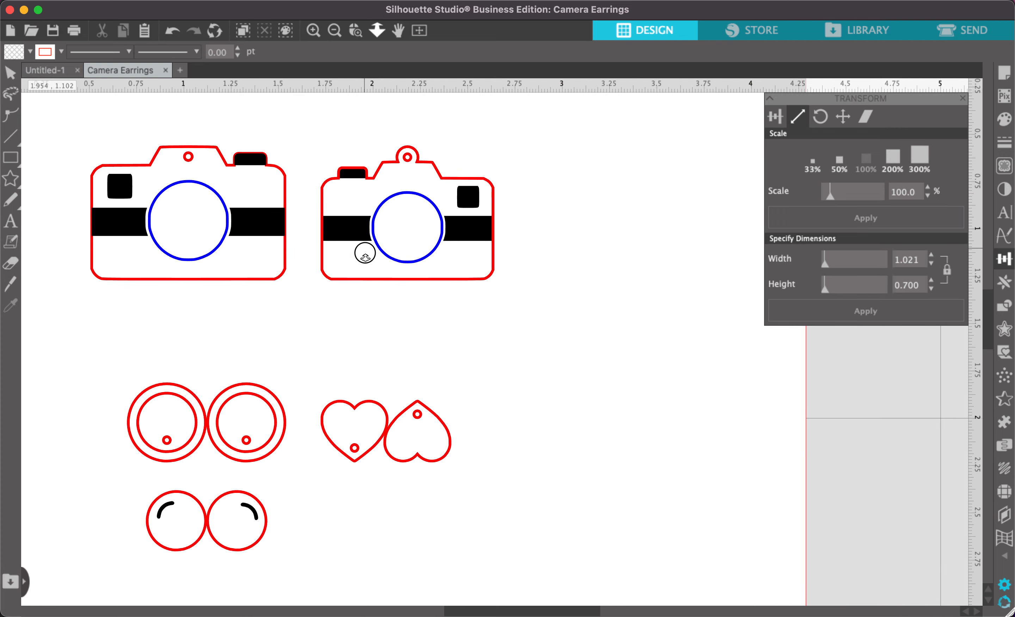
pyautogui.scroll(1, 365, 253)
pyautogui.scroll(3, 366, 267)
pyautogui.hscroll(-3, 366, 267)
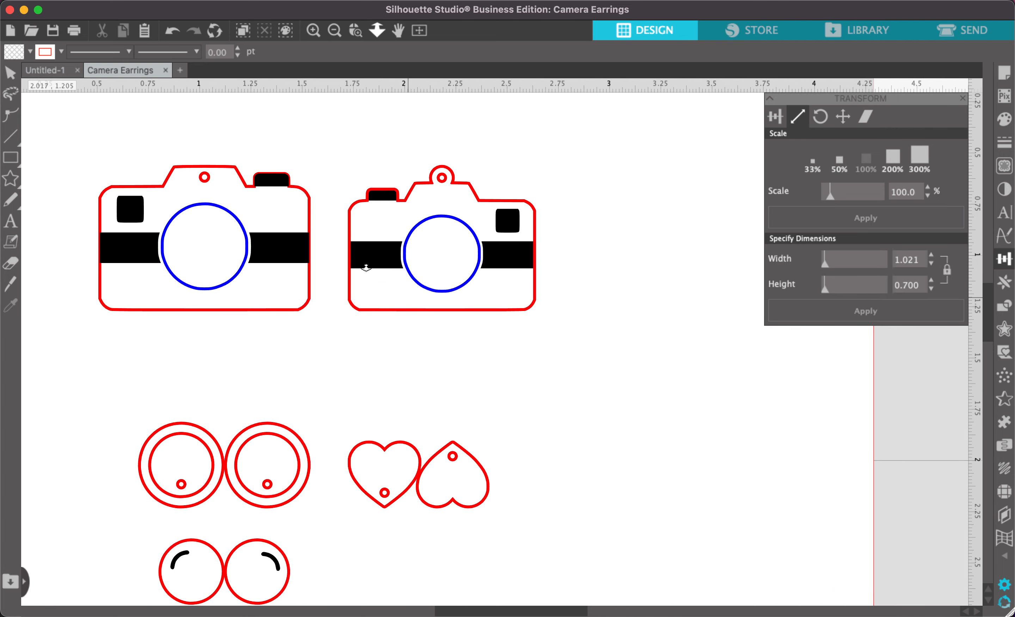
pyautogui.scroll(1, 365, 267)
pyautogui.hscroll(-1, 366, 267)
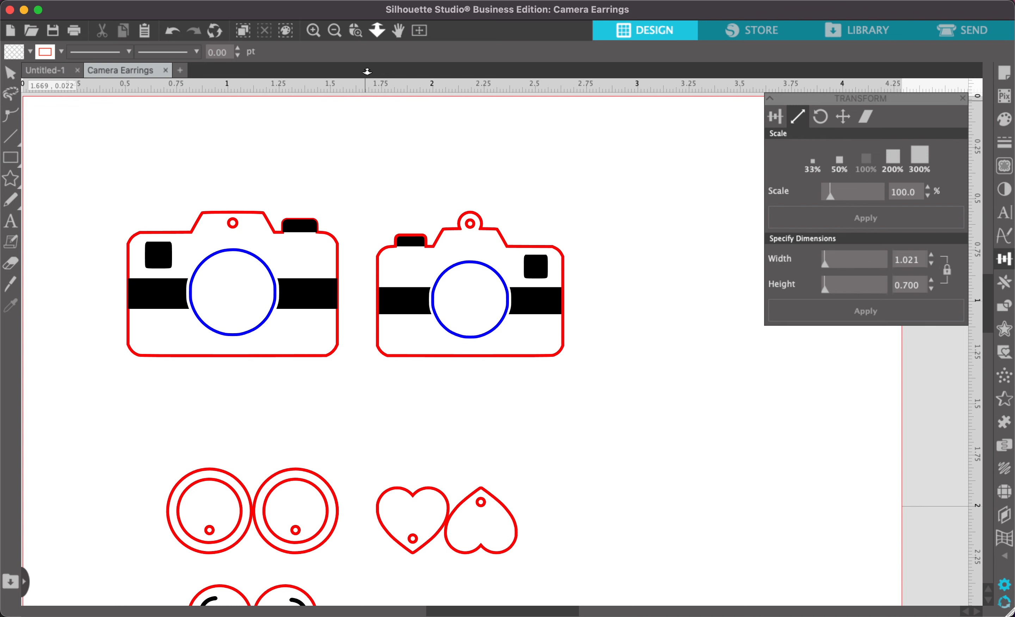
# Step: Ungroup the camera without a tab into its separate parts
pyautogui.click(12, 73)
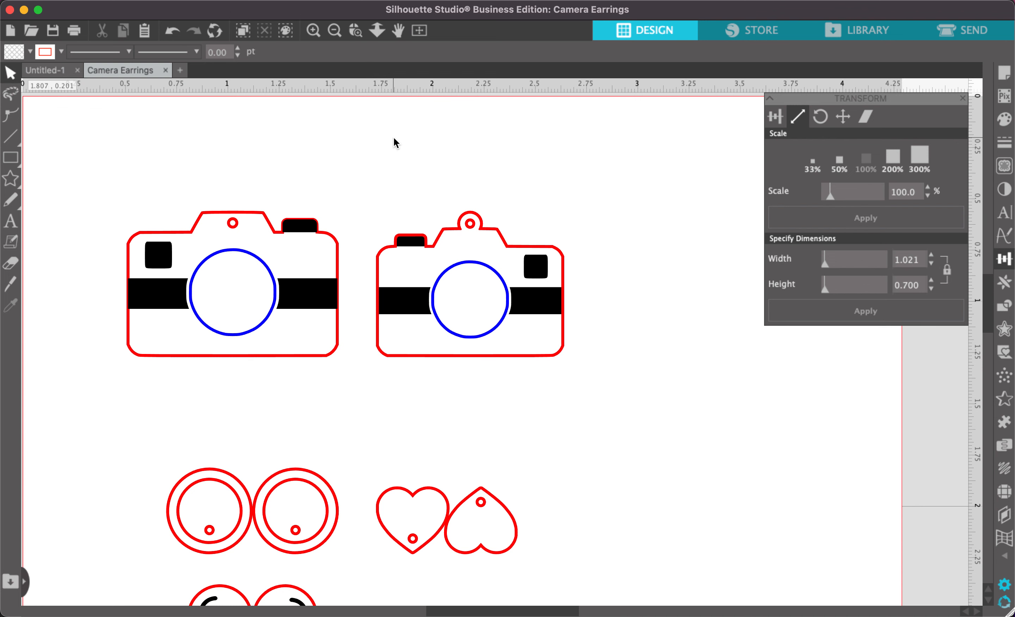
pyautogui.click(235, 228)
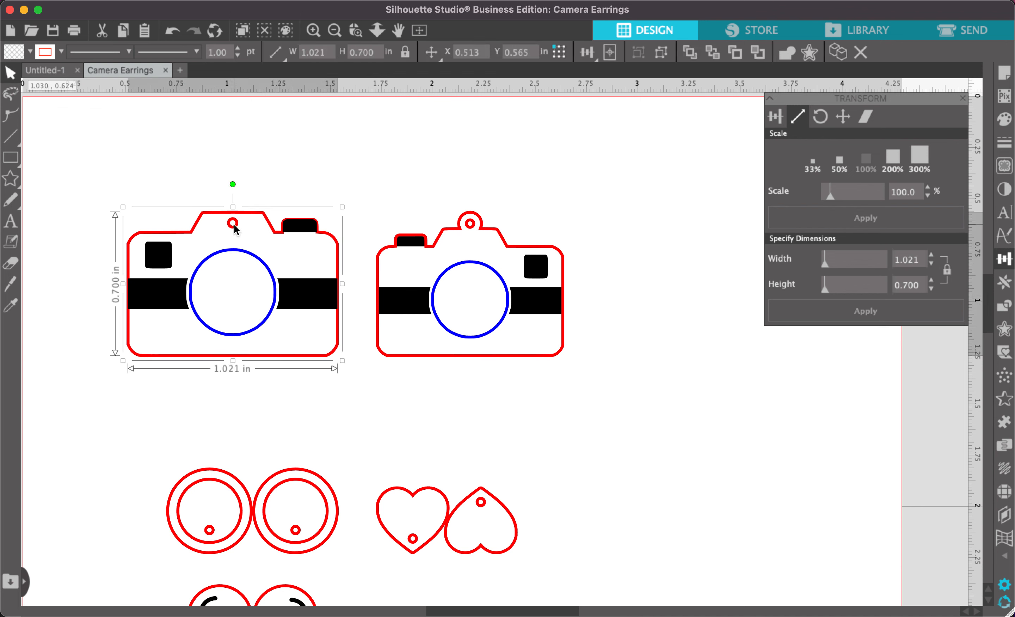
pyautogui.rightClick(237, 222)
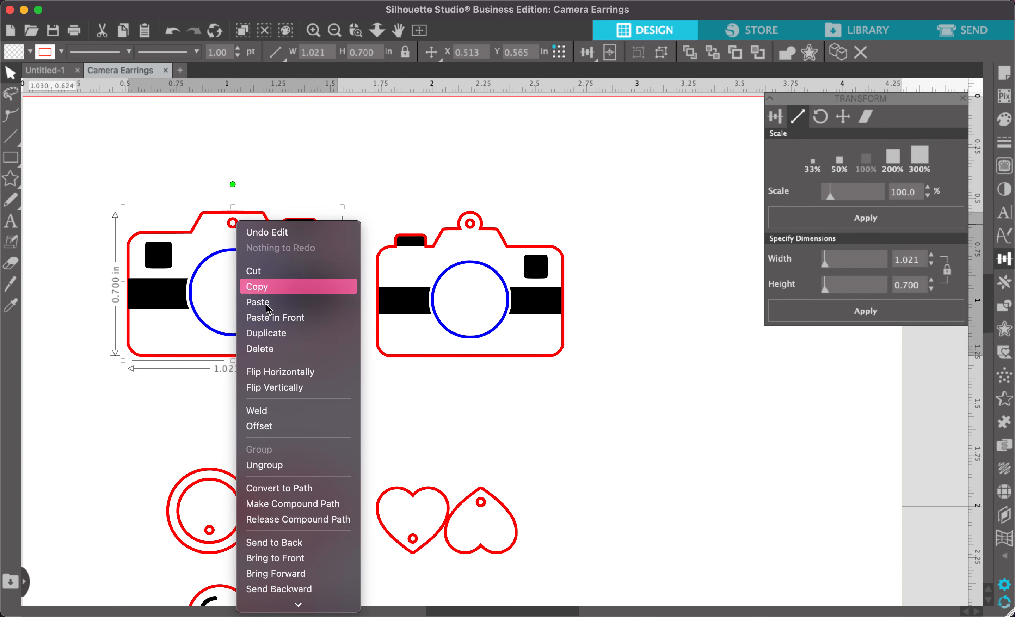
pyautogui.click(289, 463)
pyautogui.click(343, 206)
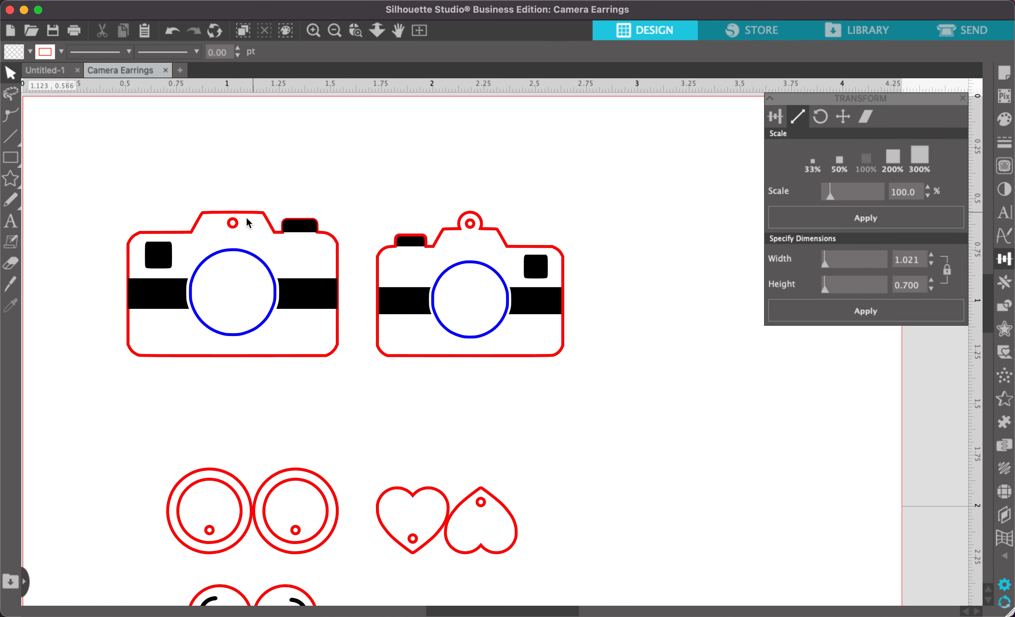
# Step: Resize the small hole at the top of the untabbed camera proportionally to a height of 0.070 in
pyautogui.click(235, 224)
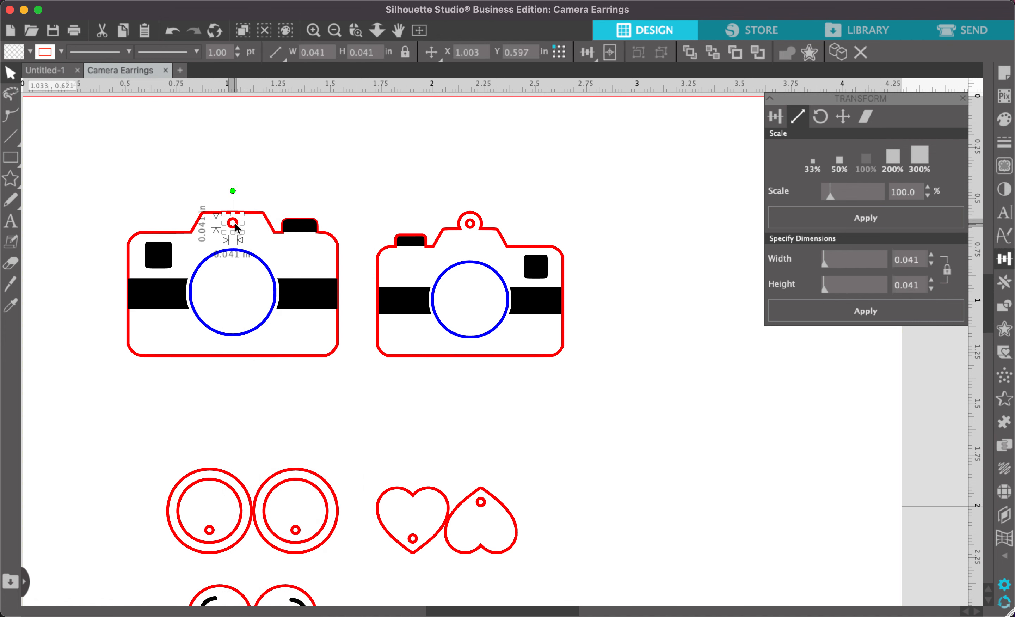
pyautogui.hscroll(-2, 235, 227)
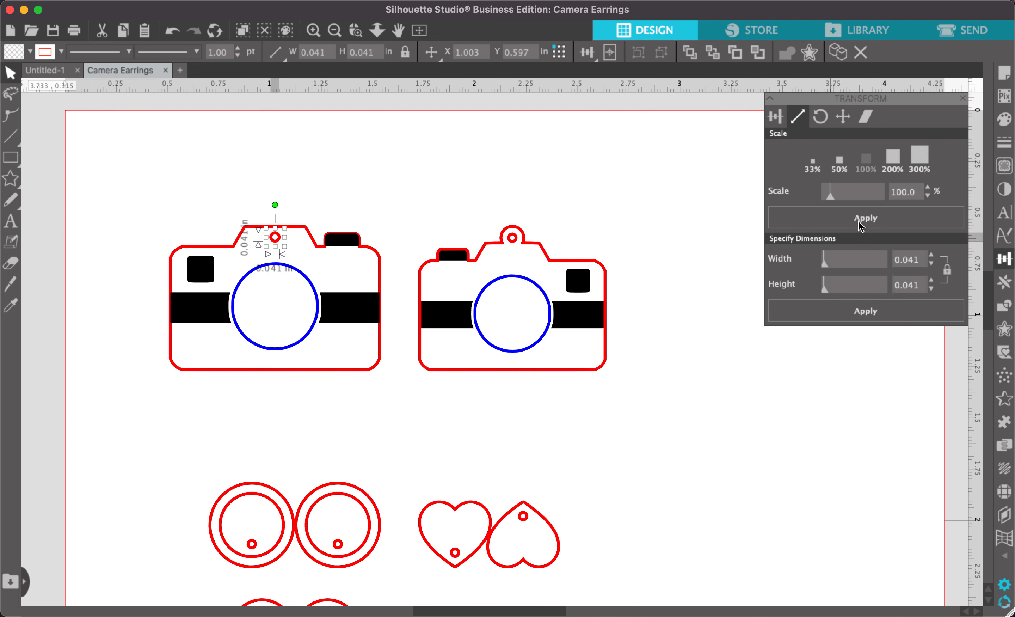
pyautogui.doubleClick(922, 286)
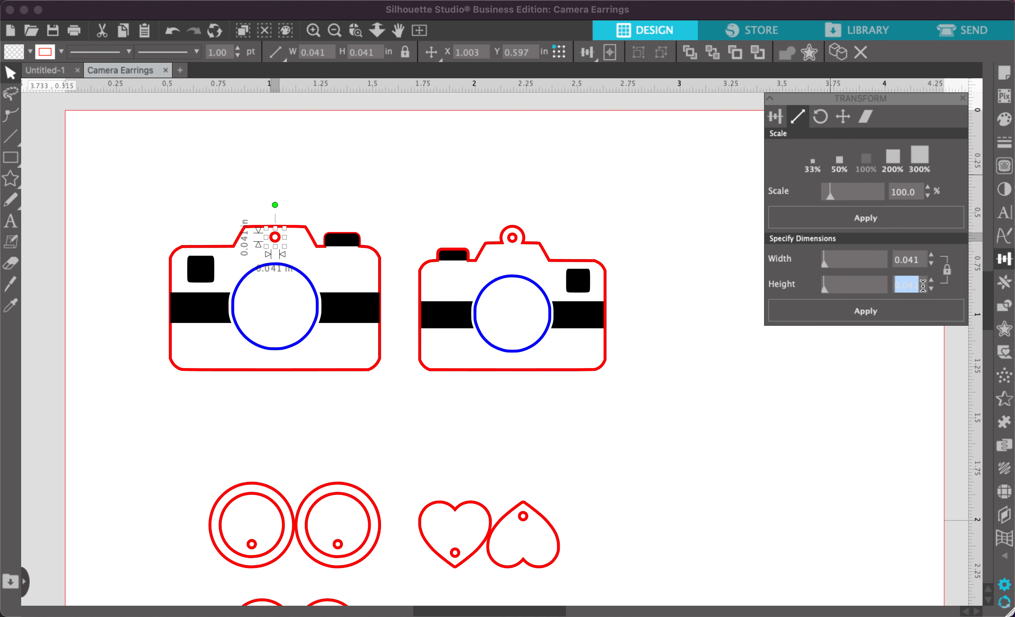
pyautogui.write('0.070')
pyautogui.press('Return')
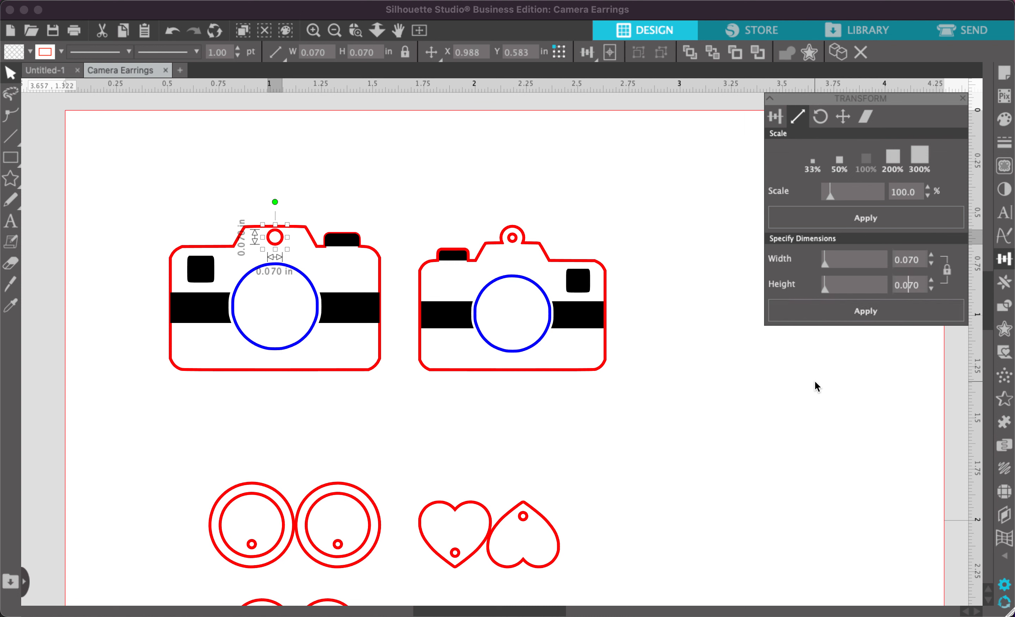
pyautogui.click(310, 218)
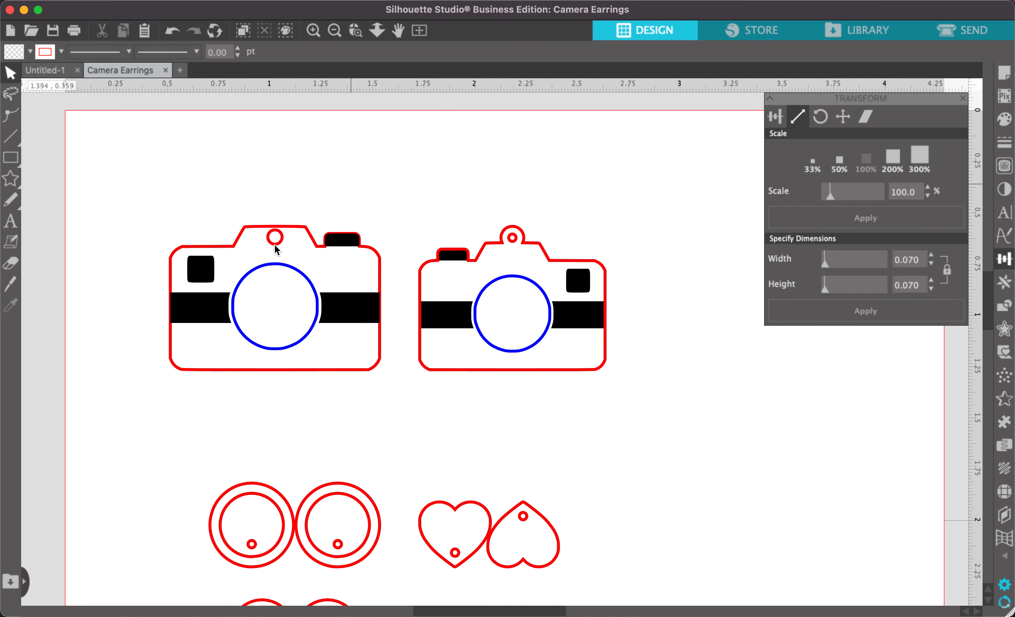
# Step: Shift the enlarged hole slightly down, away from the untabbed camera's top edge
pyautogui.click(275, 244)
pyautogui.moveTo(275, 246); pyautogui.dragTo(274, 250)
pyautogui.click(311, 179)
pyautogui.click(276, 239)
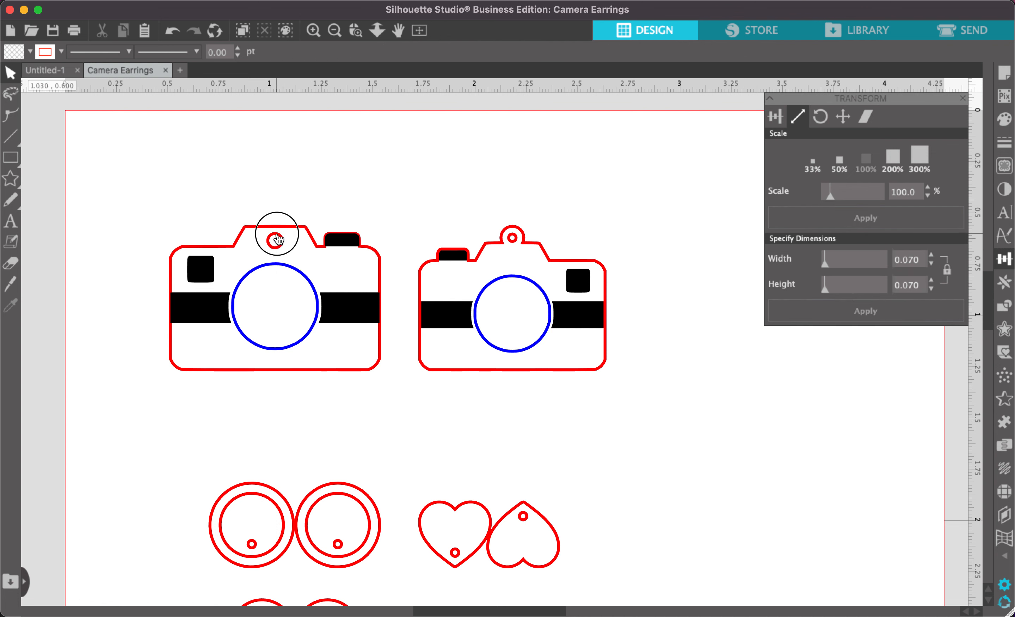
pyautogui.moveTo(277, 240); pyautogui.dragTo(277, 241)
# Step: Nudge the untabbed camera's hole further down to a Y position of 0.616 in, between the top edge and the lens circle
pyautogui.click(377, 31)
pyautogui.moveTo(302, 179); pyautogui.dragTo(311, 276)
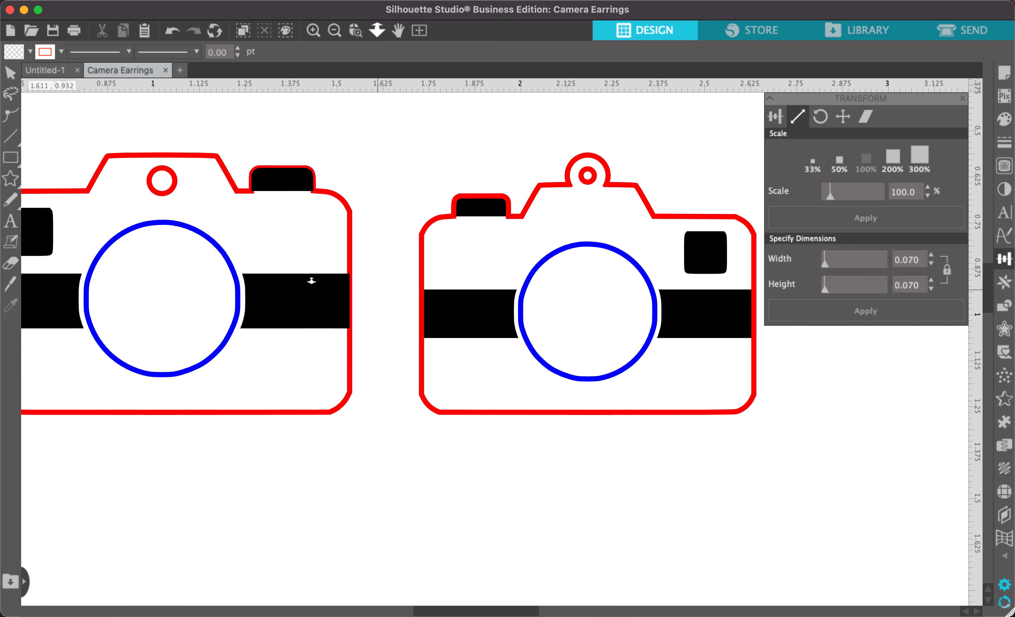
pyautogui.click(11, 74)
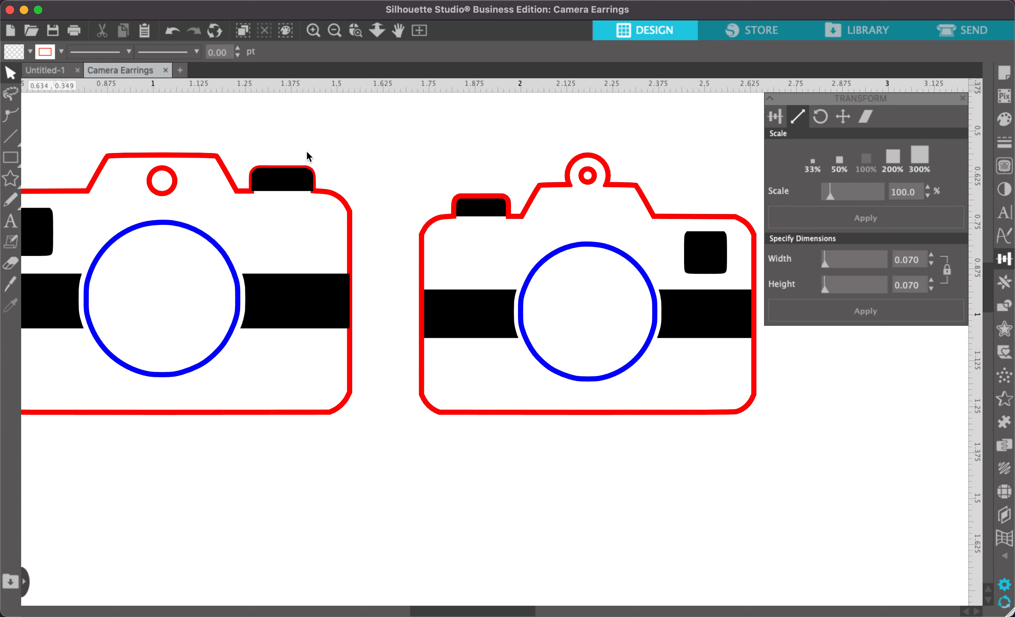
pyautogui.hscroll(-2, 307, 151)
pyautogui.scroll(1, 307, 151)
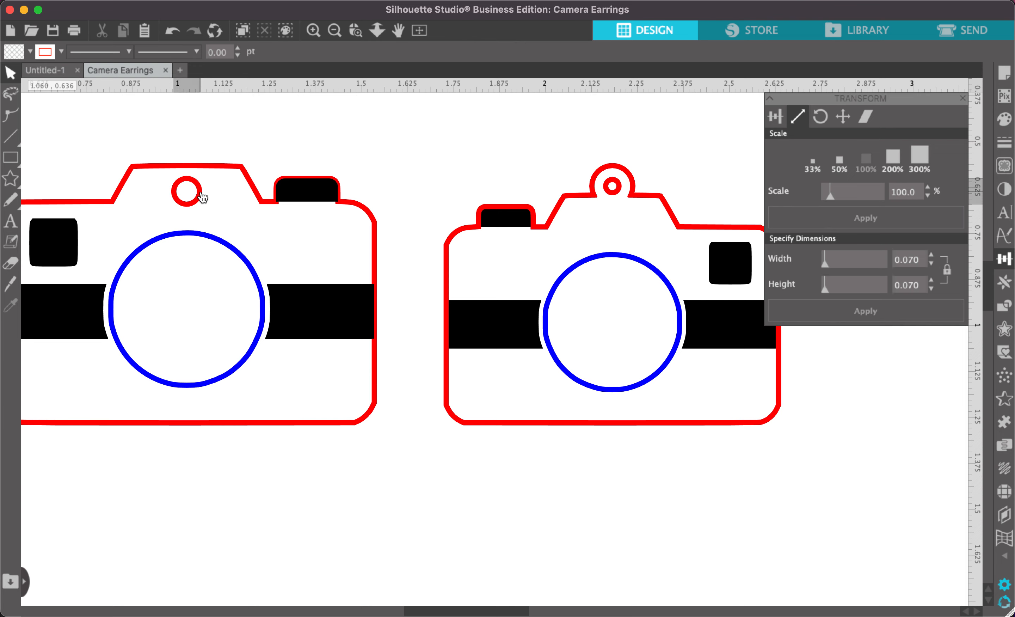
pyautogui.click(190, 205)
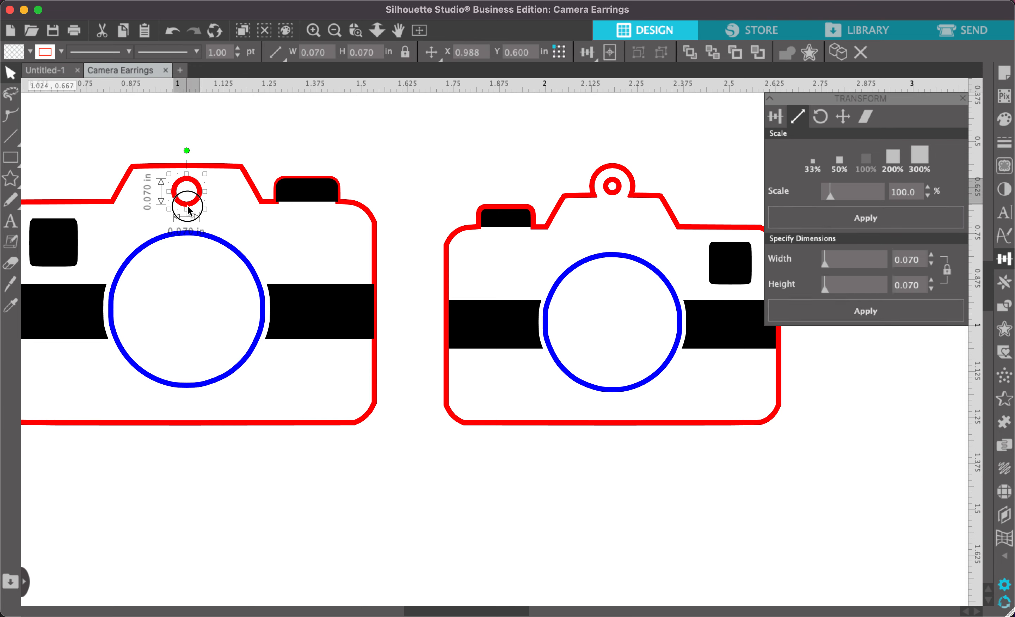
pyautogui.moveTo(190, 205)
pyautogui.mouseDown()
pyautogui.moveTo(188, 215)
pyautogui.moveTo(184, 191)
pyautogui.mouseUp()
pyautogui.hscroll(-4, 184, 190)
pyautogui.scroll(1, 184, 189)
pyautogui.press('Down')
pyautogui.press('Down')
pyautogui.press('Down')
pyautogui.press('Down')
pyautogui.press('Down')
pyautogui.press('Down')
pyautogui.press('Down')
pyautogui.press('Down')
pyautogui.press('Up')
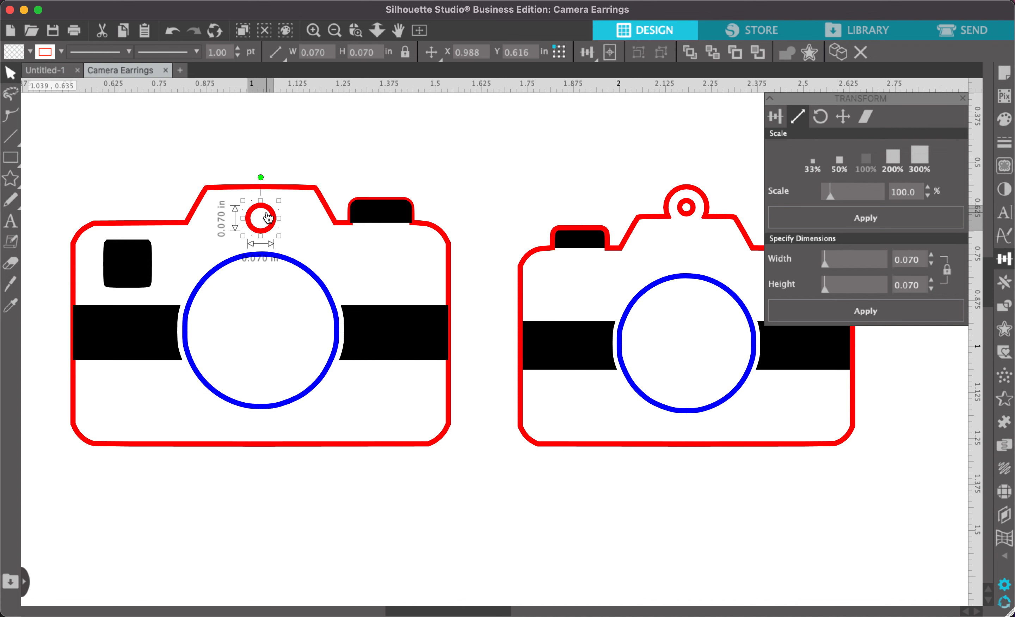
pyautogui.click(363, 160)
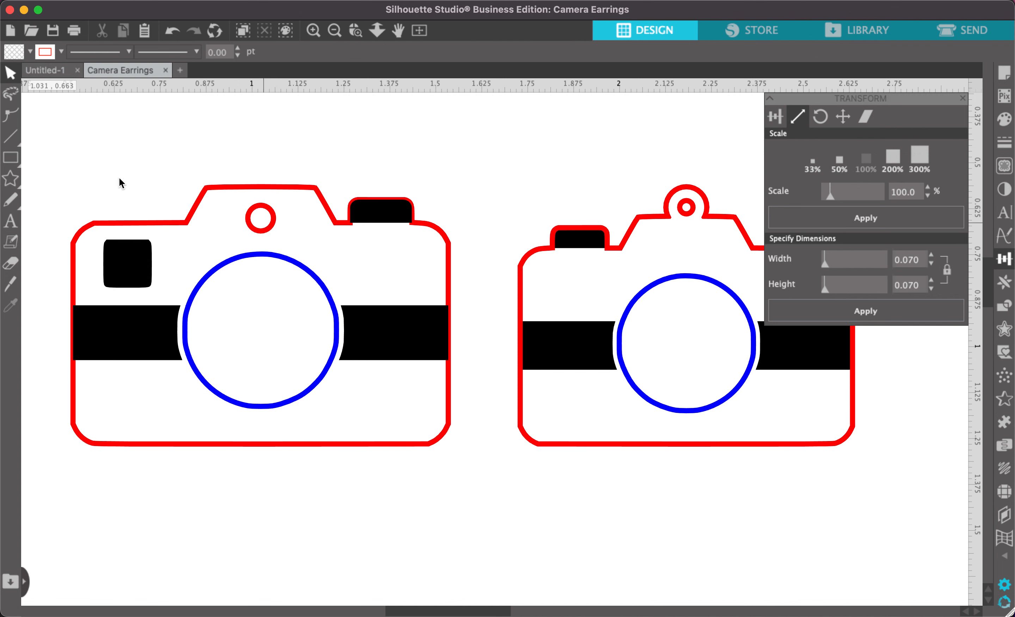
# Step: Group all parts of the untabbed camera, including its enlarged hole
pyautogui.moveTo(51, 139); pyautogui.dragTo(484, 482)
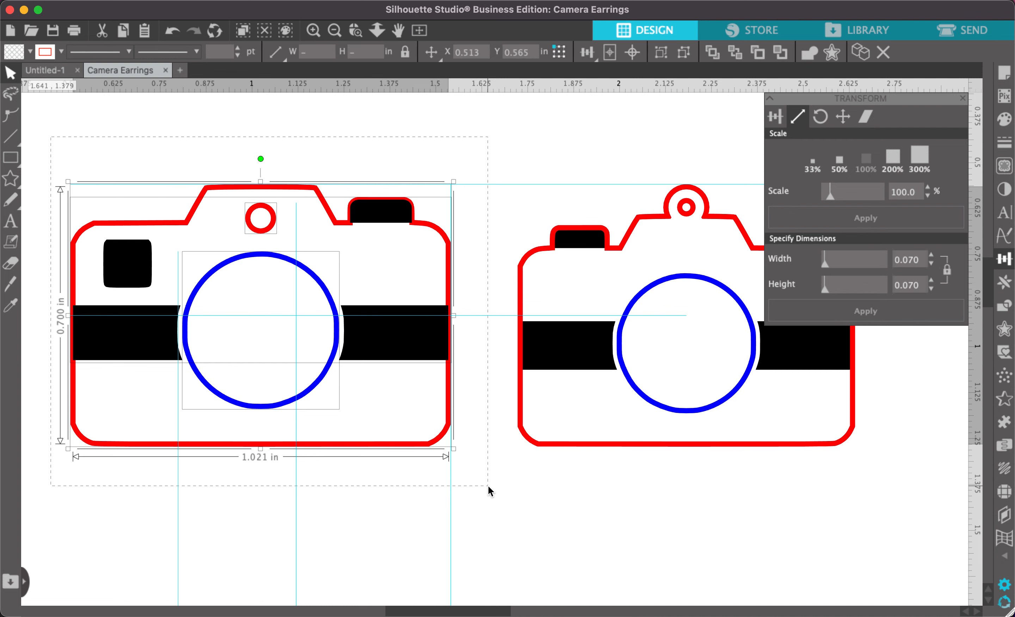
pyautogui.press('super+g')
pyautogui.click(489, 482)
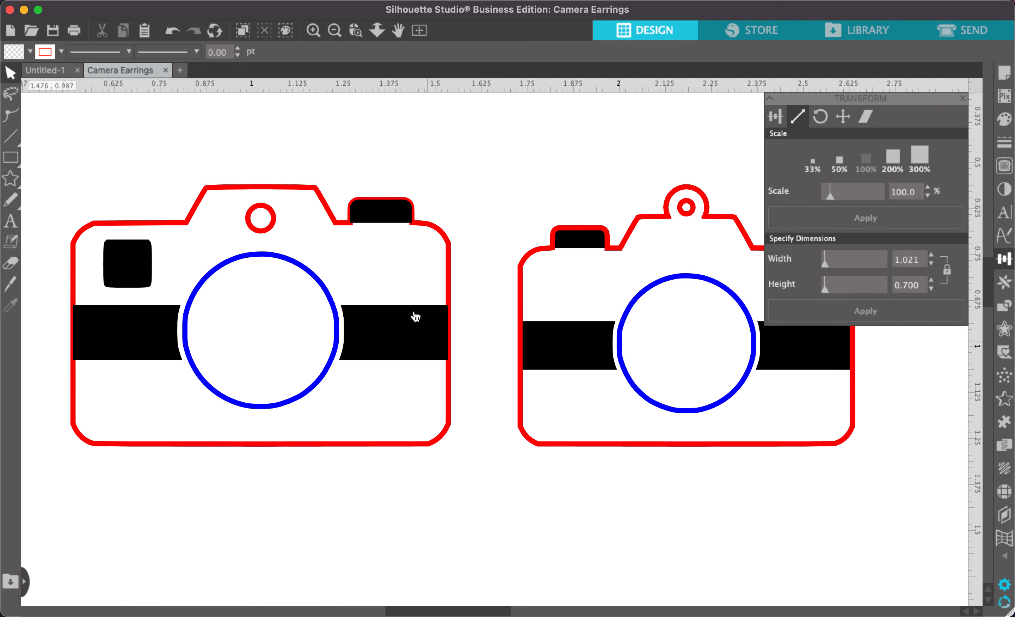
# Step: Ungroup the tabbed camera into its separate parts
pyautogui.hscroll(5, 446, 348)
pyautogui.hscroll(8, 448, 348)
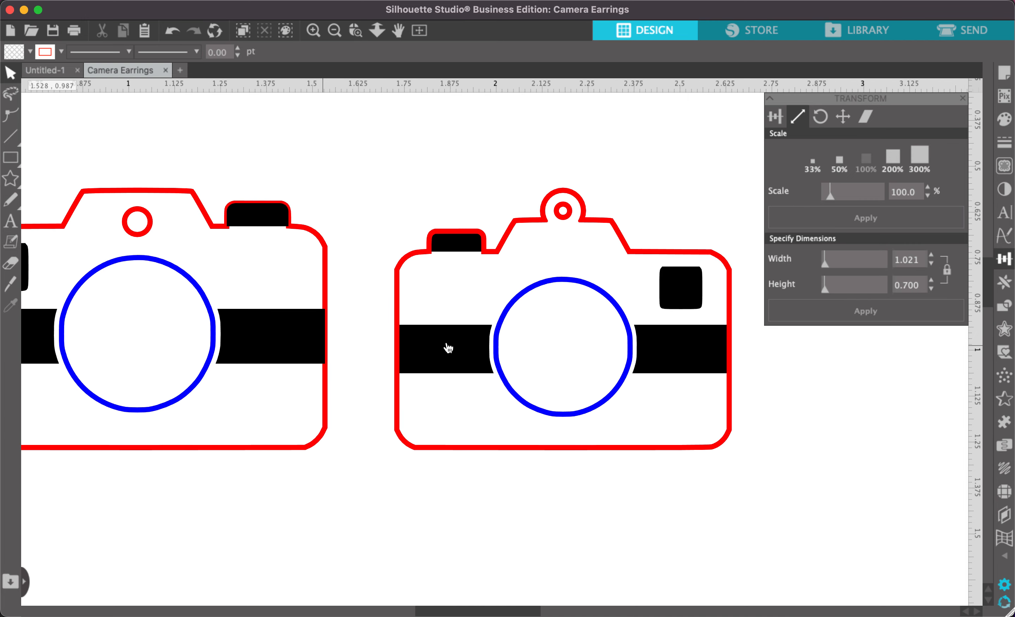
pyautogui.hscroll(2, 448, 348)
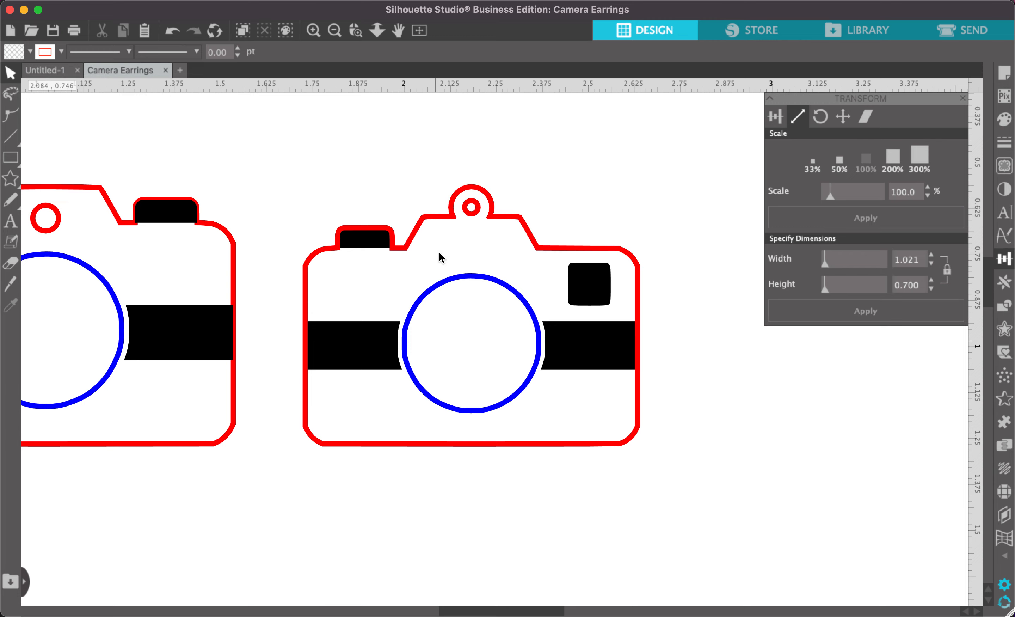
pyautogui.click(478, 211)
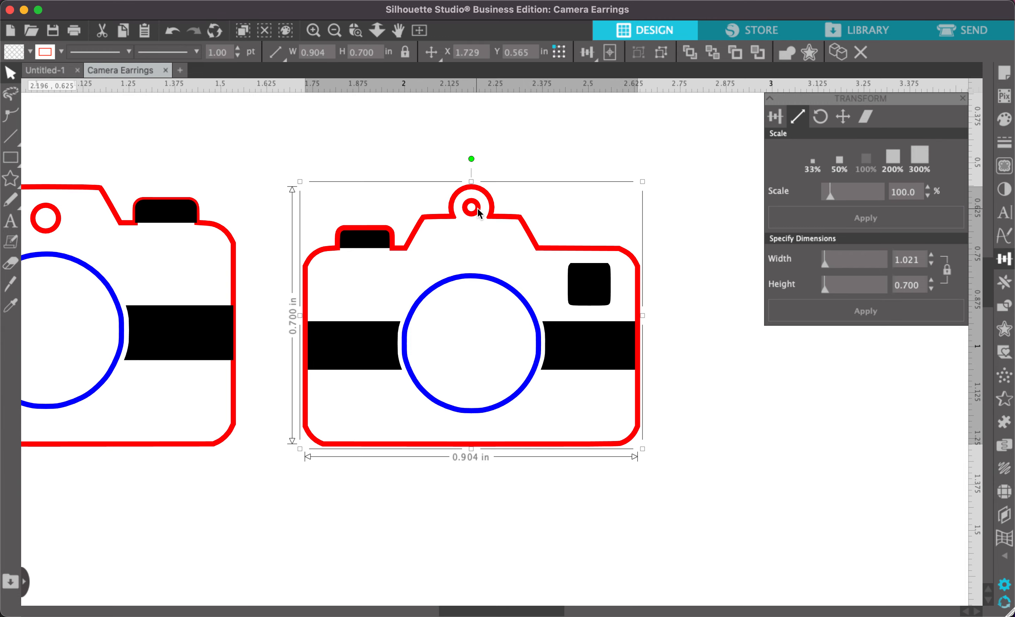
pyautogui.rightClick(478, 209)
pyautogui.click(507, 448)
pyautogui.click(466, 212)
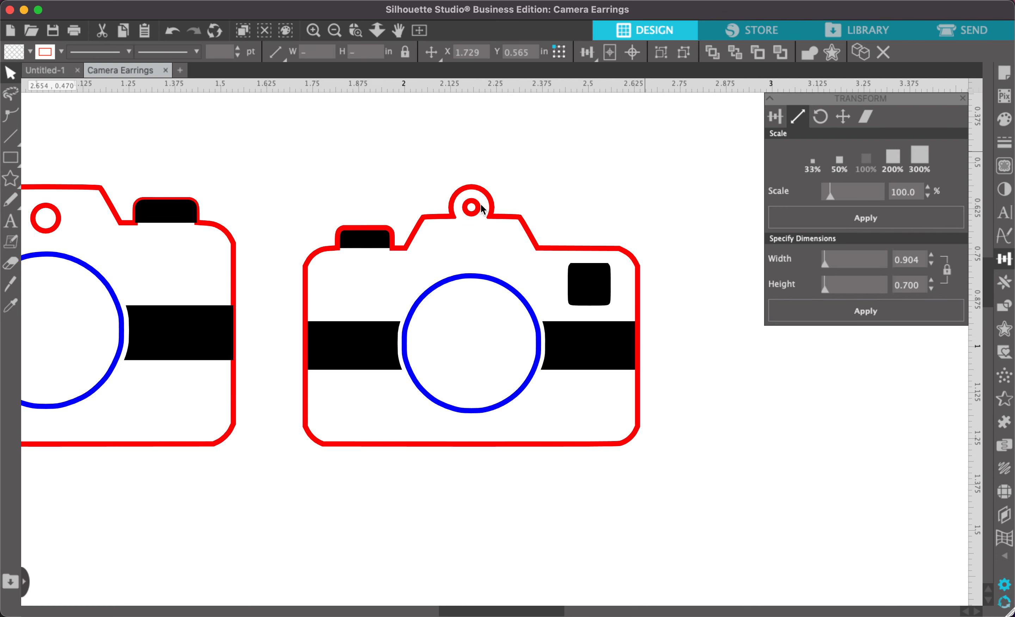
# Step: Resize the hole in the camera's tab proportionally to a height of 0.07 in
pyautogui.click(476, 208)
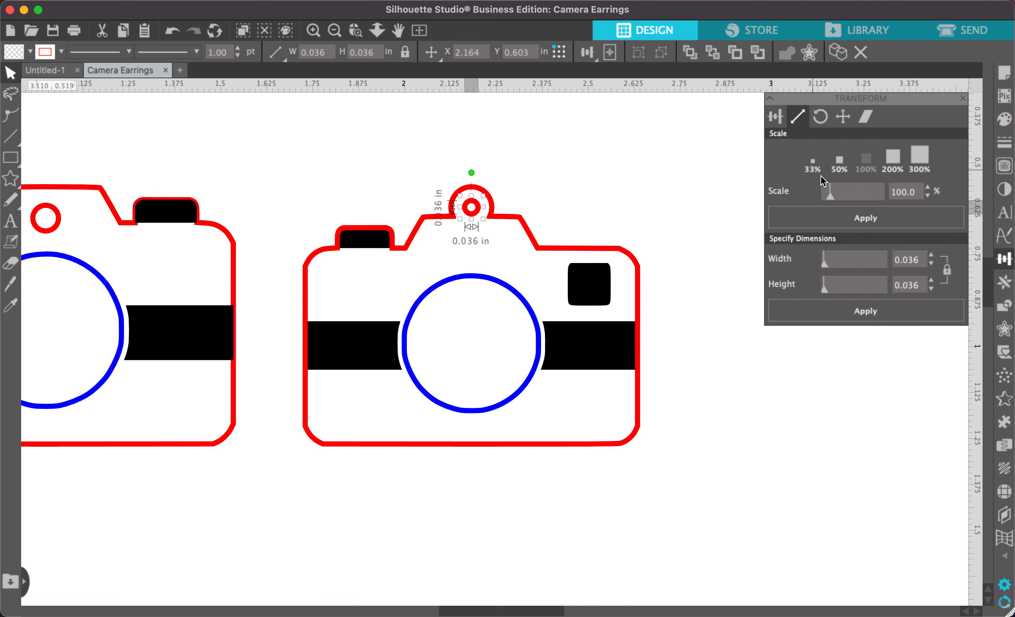
pyautogui.click(913, 283)
pyautogui.moveTo(923, 285); pyautogui.dragTo(869, 286)
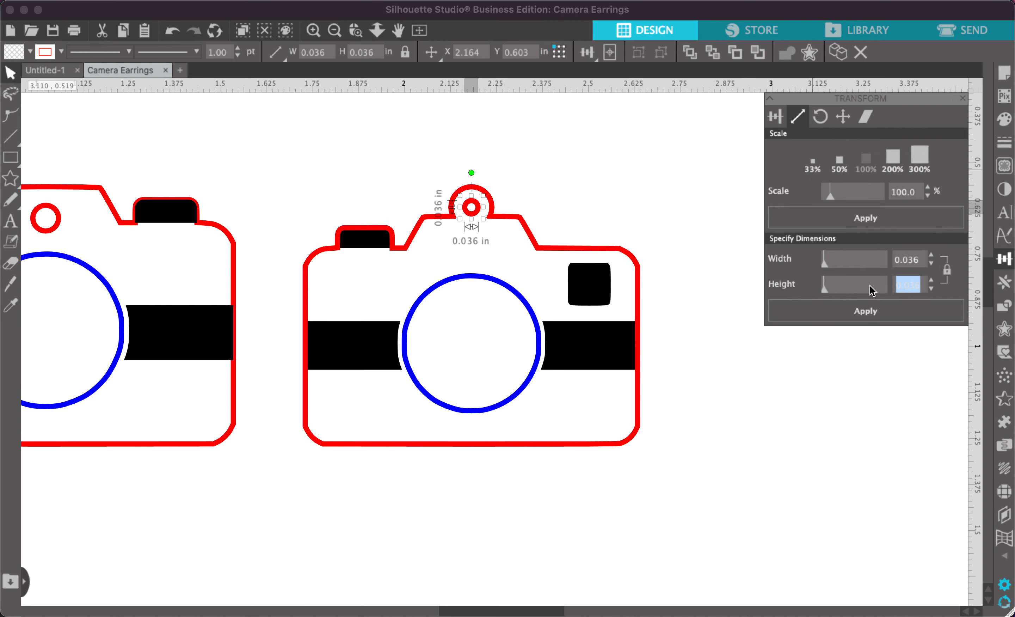
pyautogui.write('.07')
pyautogui.press('Return')
pyautogui.click(678, 221)
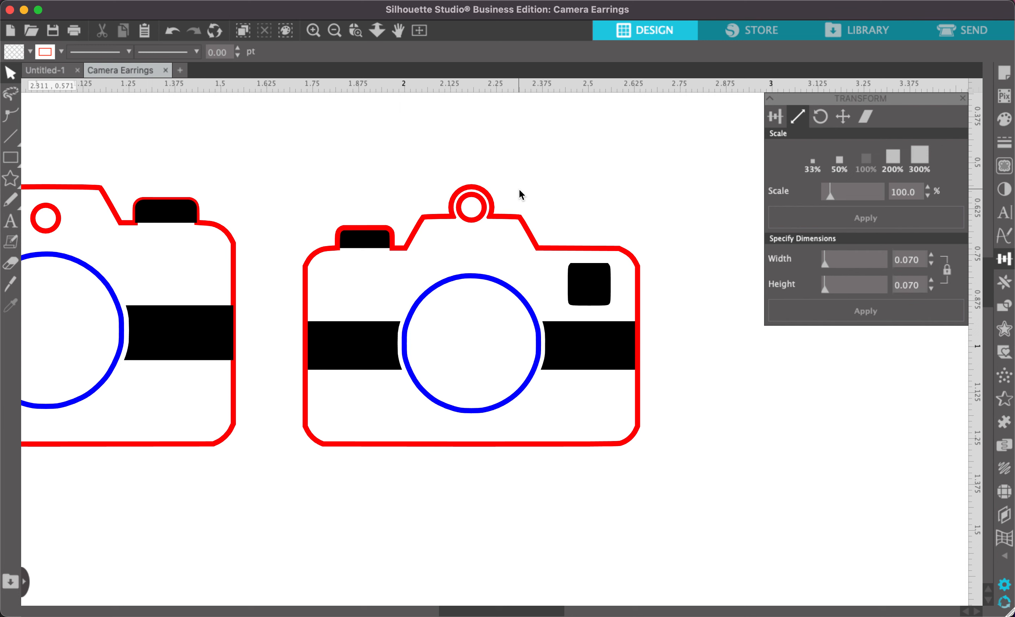
# Step: Duplicate the tab's hole and enlarge the copy to about 0.152 in, centred around the hole as a larger tab outline
pyautogui.click(484, 210)
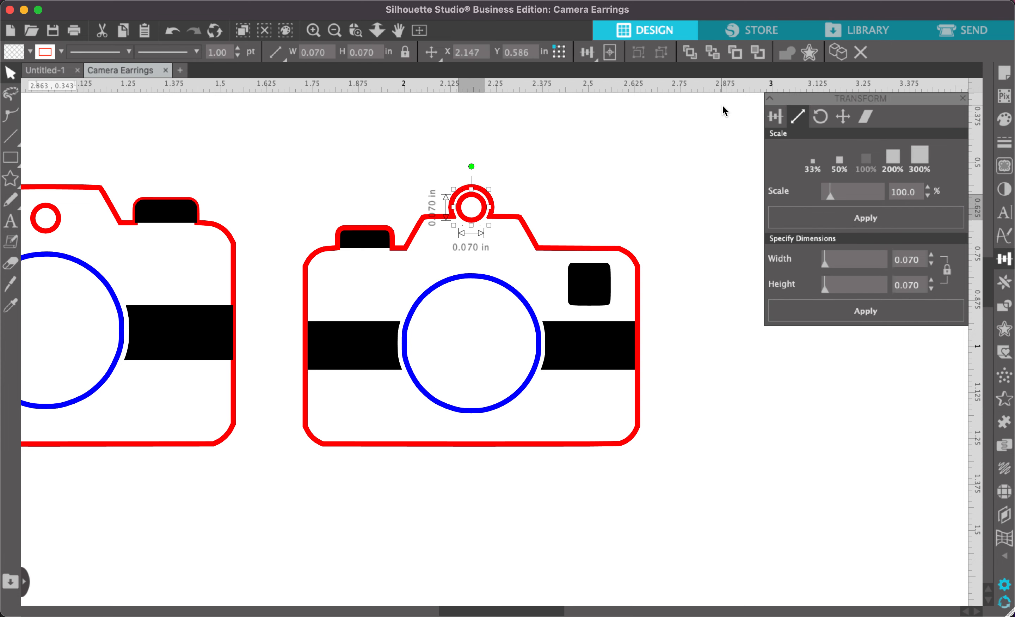
pyautogui.click(837, 51)
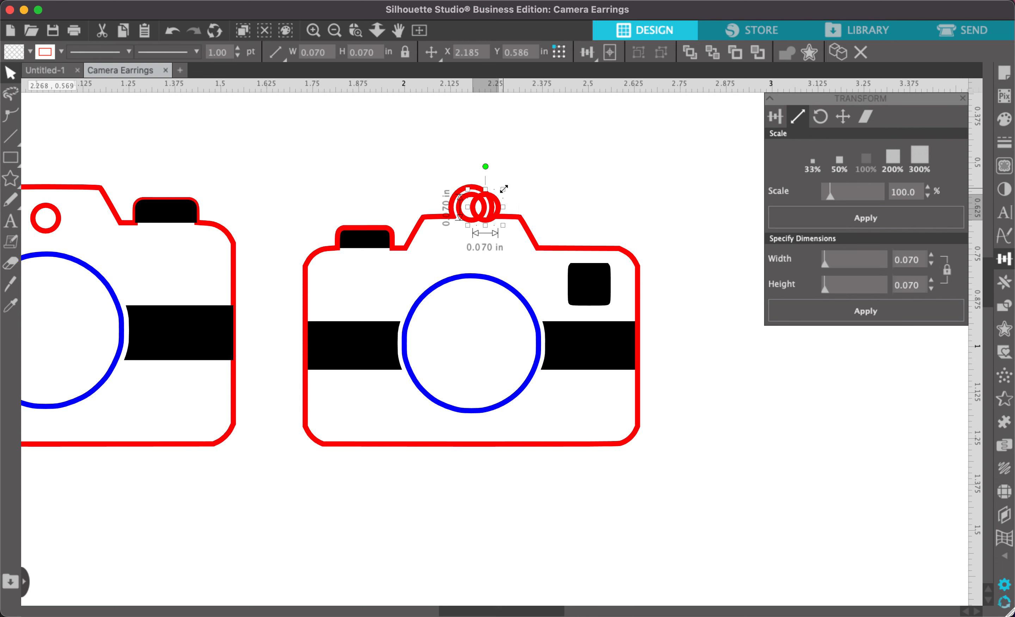
pyautogui.moveTo(503, 189)
pyautogui.mouseDown()
pyautogui.moveTo(532, 157)
pyautogui.moveTo(493, 199)
pyautogui.mouseUp()
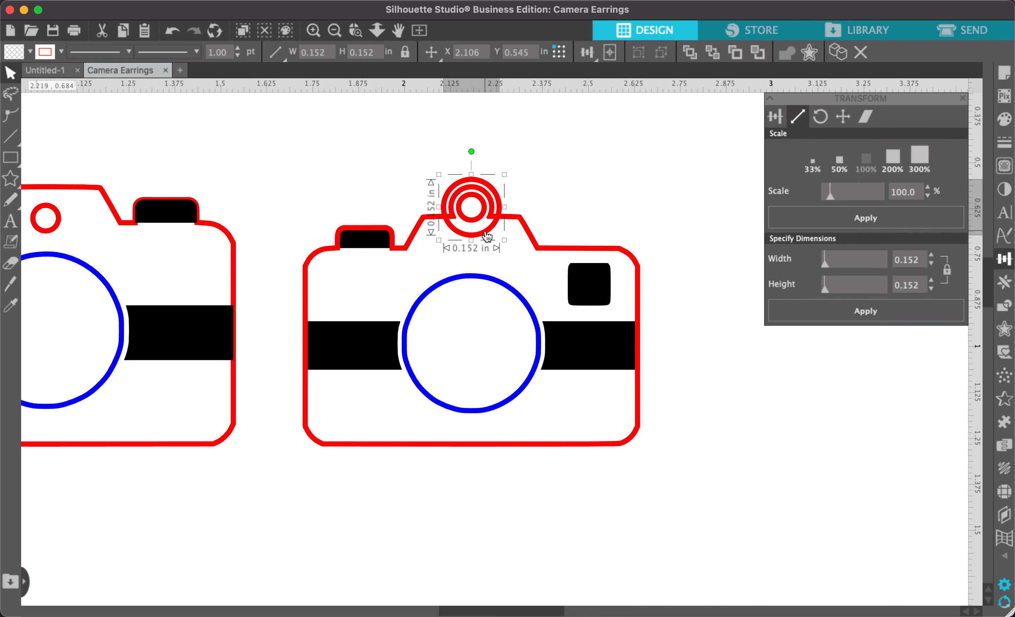
# Step: Weld the larger circle to the tabbed camera's outline to form a wider tab around the hole
pyautogui.keyDown('shift'); pyautogui.click(530, 239); pyautogui.keyUp('shift')
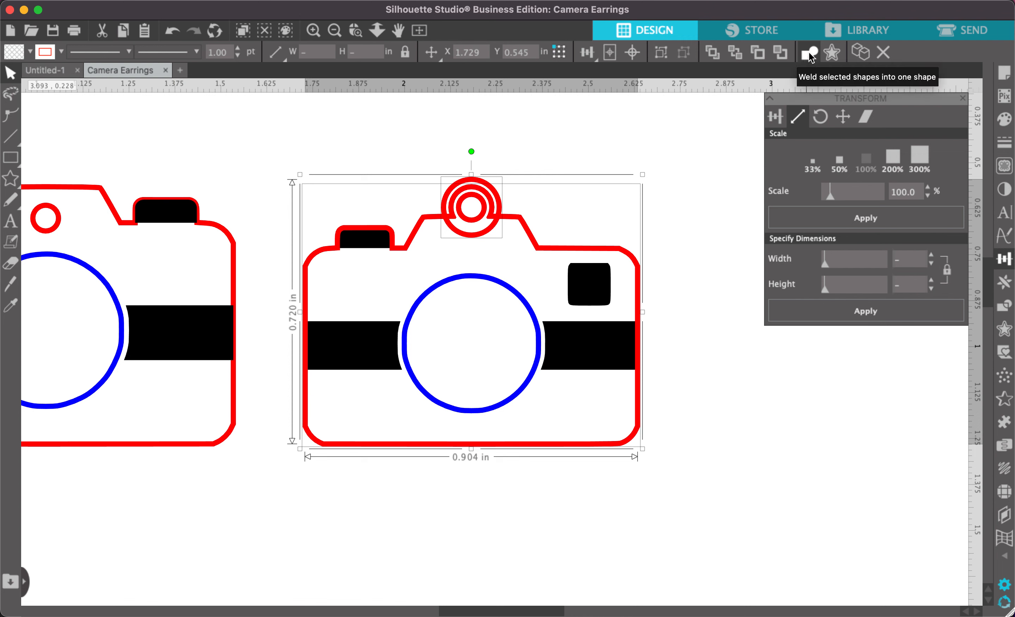
pyautogui.click(809, 54)
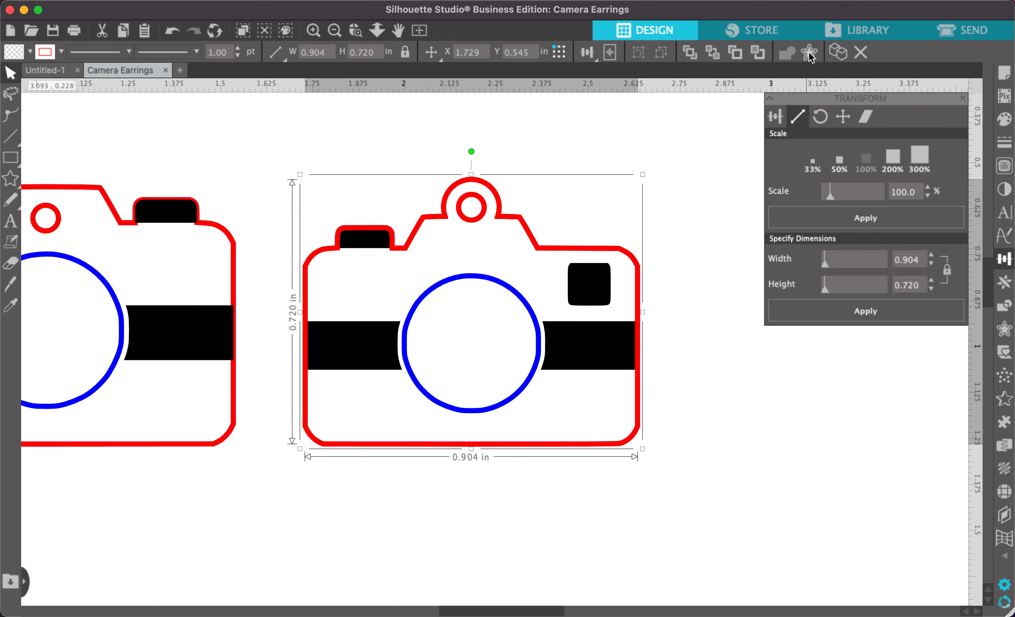
pyautogui.click(514, 153)
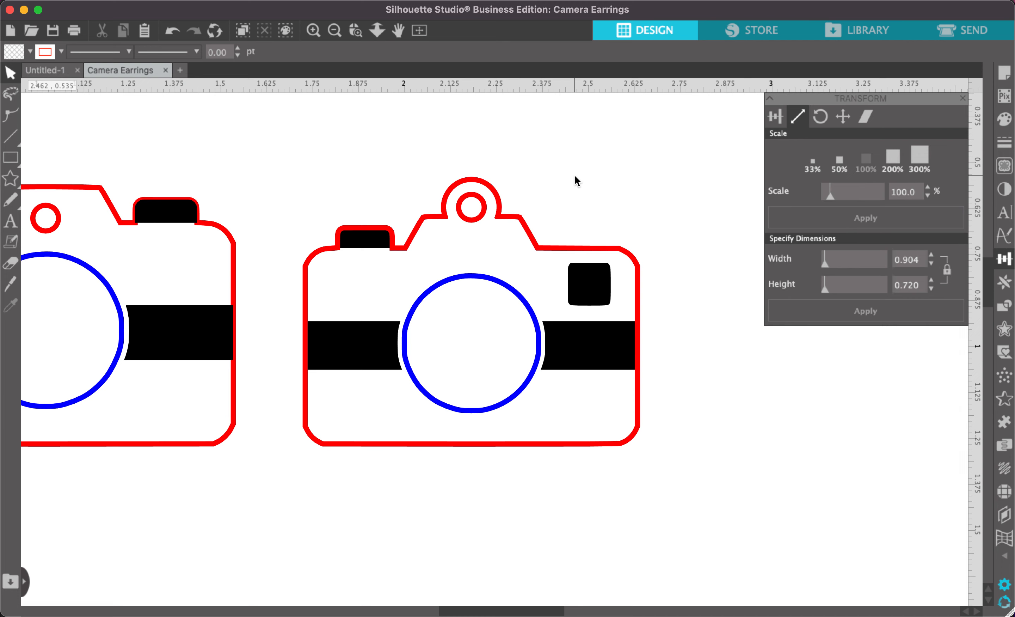
# Step: Group all parts of the tabbed camera, including its widened tab and enlarged hole
pyautogui.hscroll(-3, 575, 181)
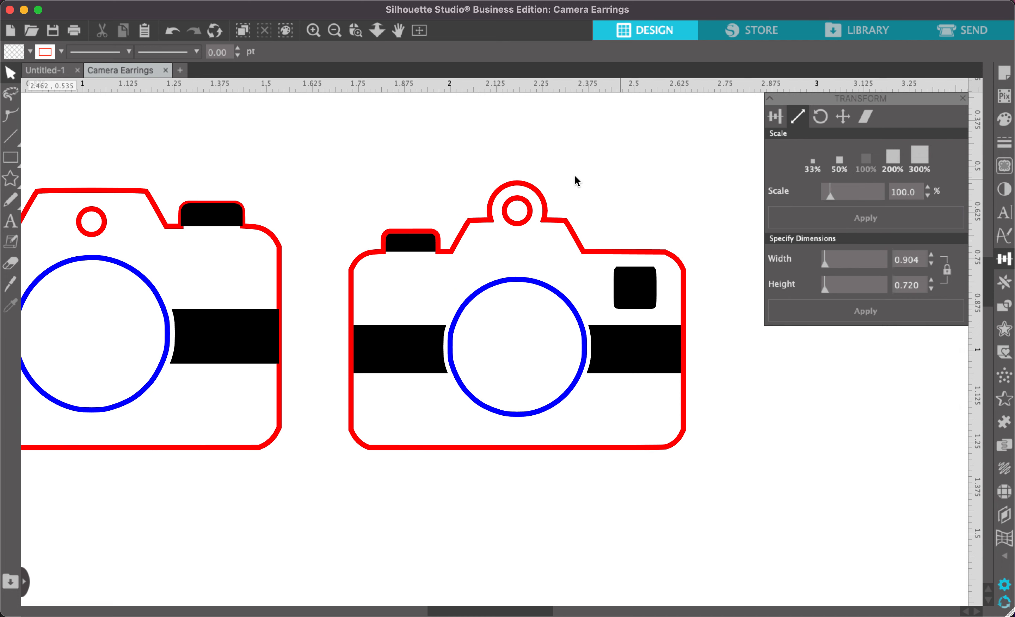
pyautogui.moveTo(328, 166); pyautogui.dragTo(695, 469)
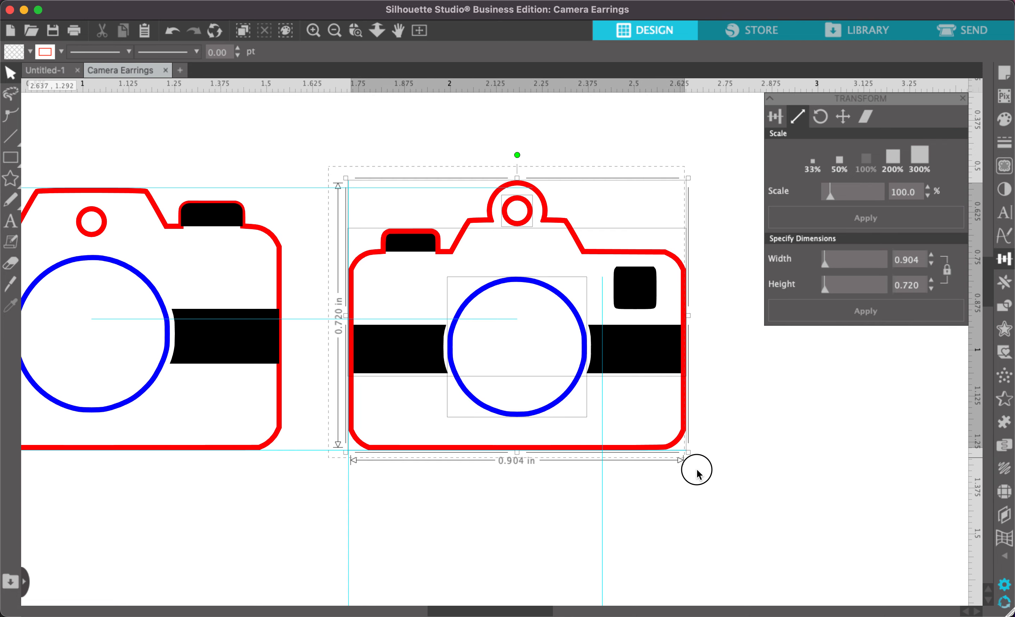
pyautogui.press('super+g')
pyautogui.click(717, 485)
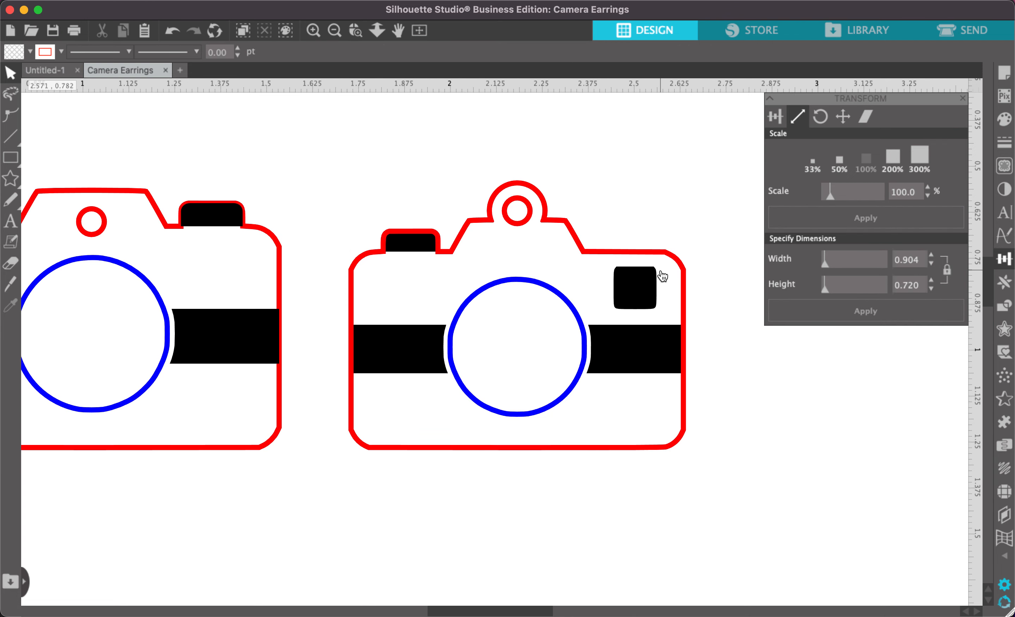
pyautogui.hscroll(-2, 661, 272)
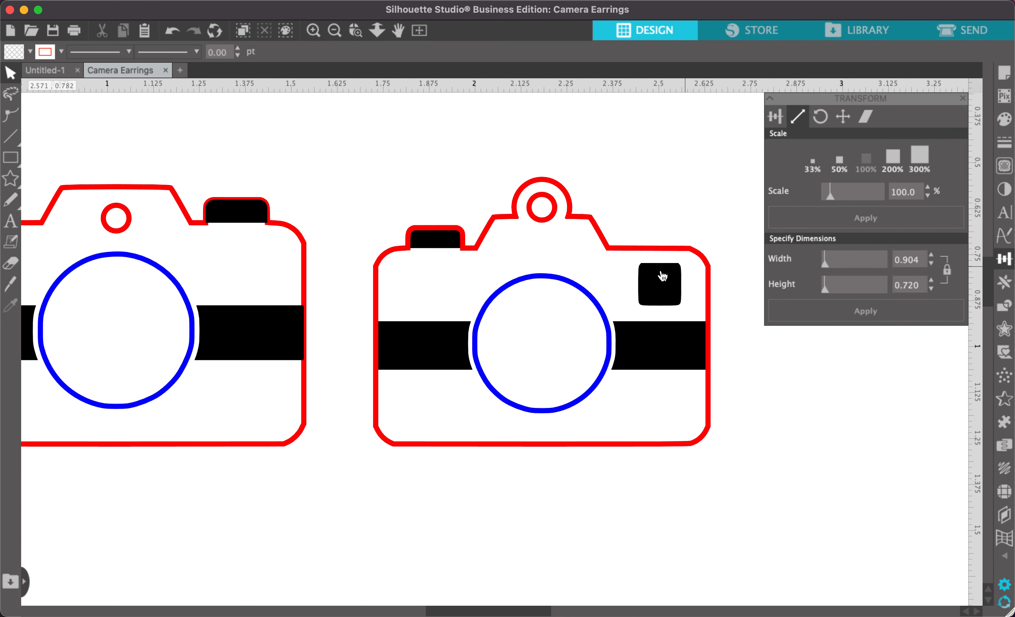
# Step: Ungroup the pair of heart pieces beside the double circles, below the cameras
pyautogui.click(963, 99)
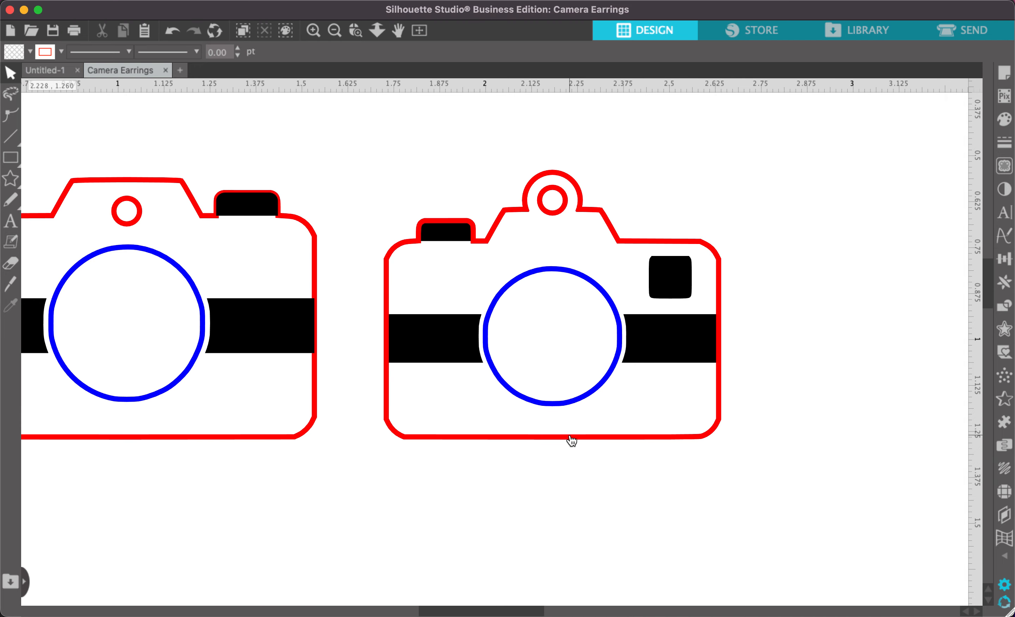
pyautogui.scroll(-4, 570, 439)
pyautogui.scroll(-4, 572, 441)
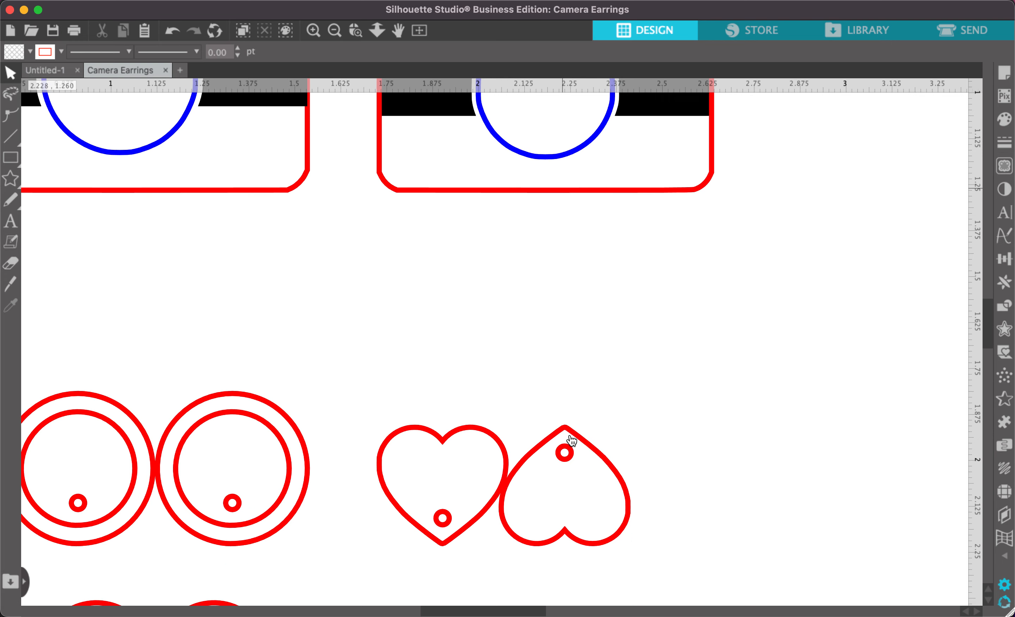
pyautogui.hscroll(-1, 571, 441)
pyautogui.scroll(-3, 572, 440)
pyautogui.hscroll(-1, 571, 440)
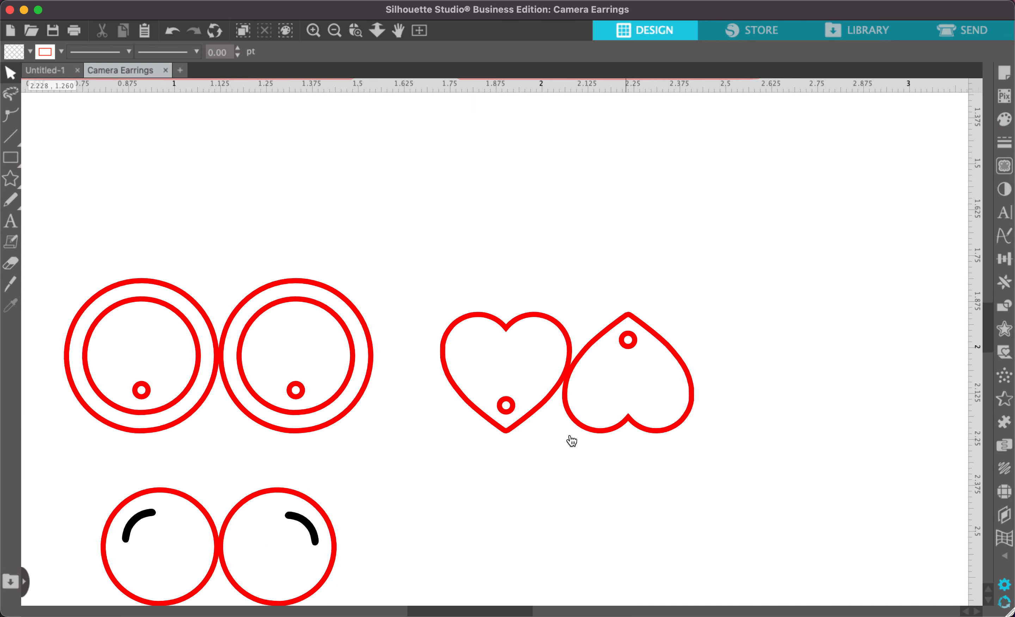
pyautogui.click(510, 407)
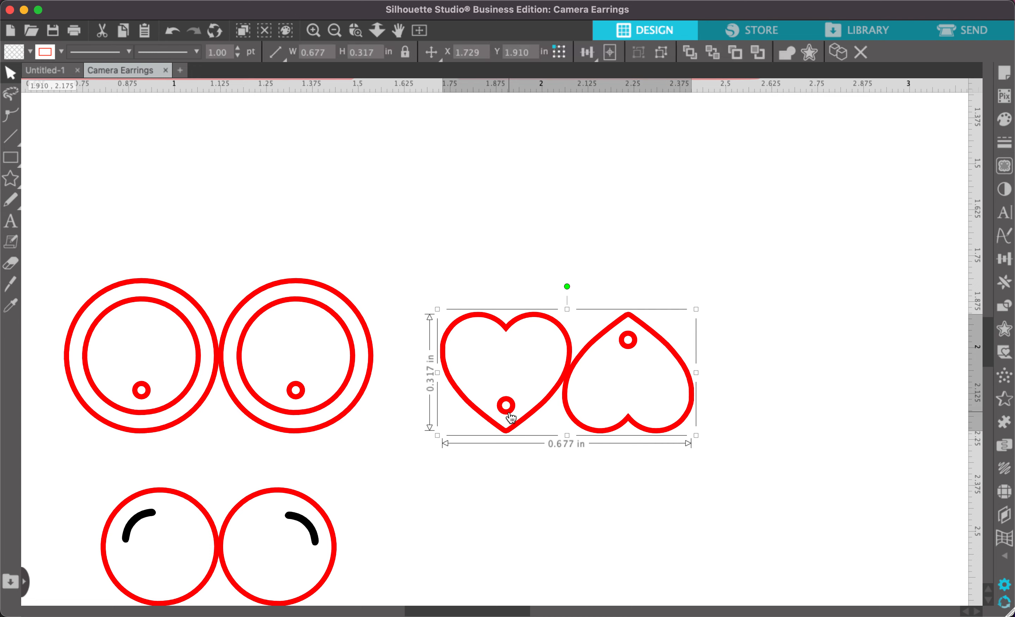
pyautogui.rightClick(510, 411)
pyautogui.scroll(-5, 547, 520)
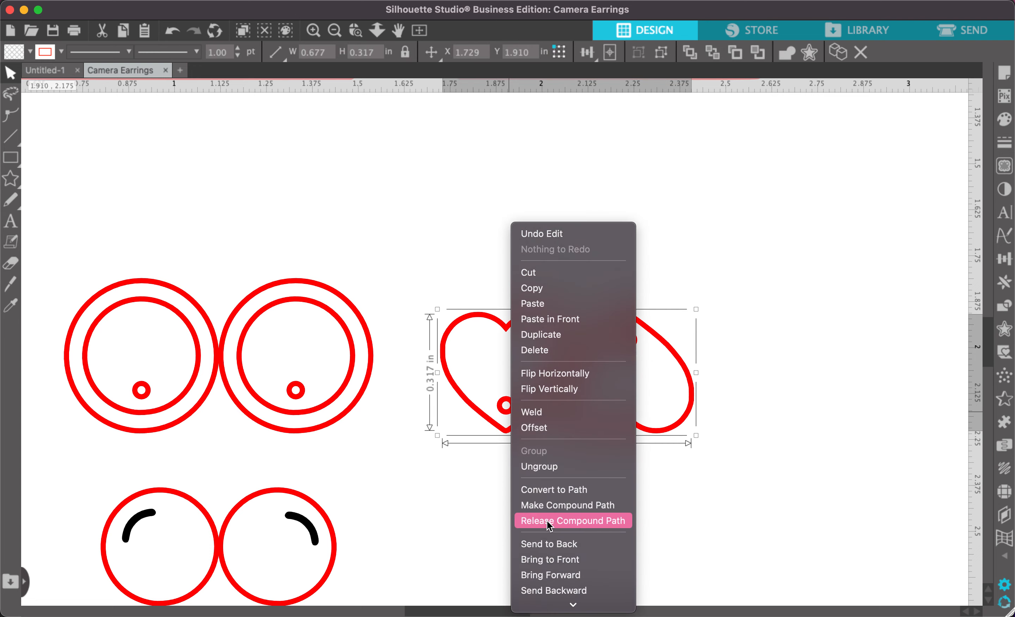
pyautogui.click(546, 469)
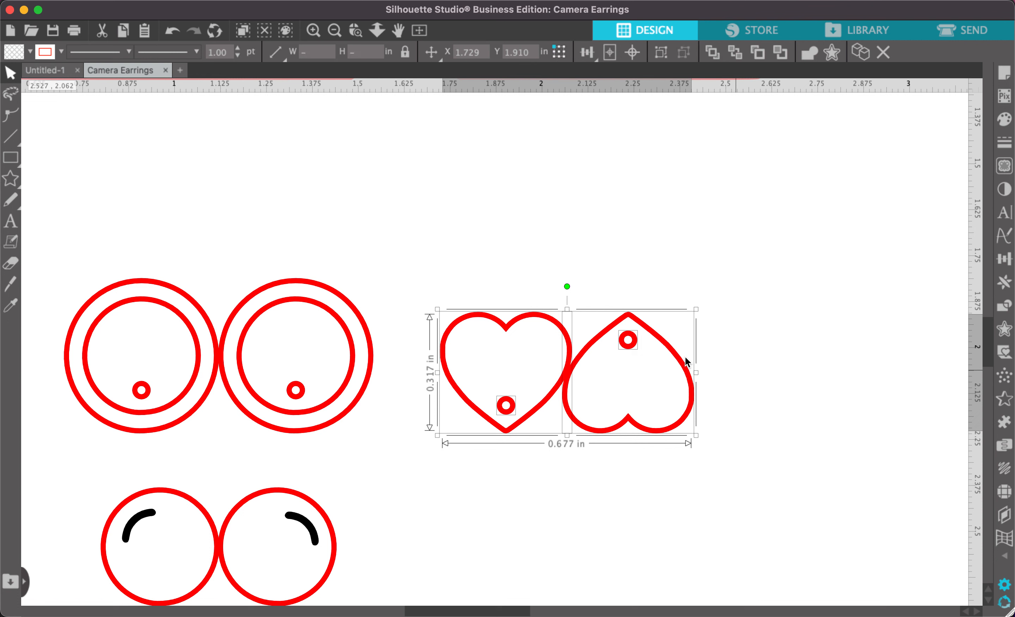
pyautogui.click(673, 339)
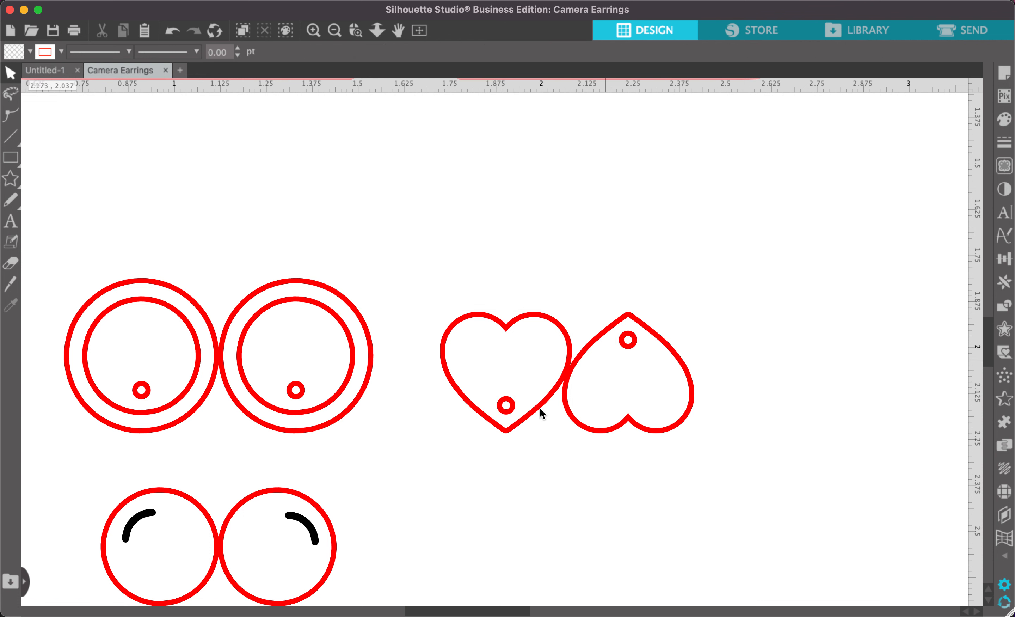
# Step: Resize the hole in the upright heart proportionally to a height of 0.070 in
pyautogui.click(512, 411)
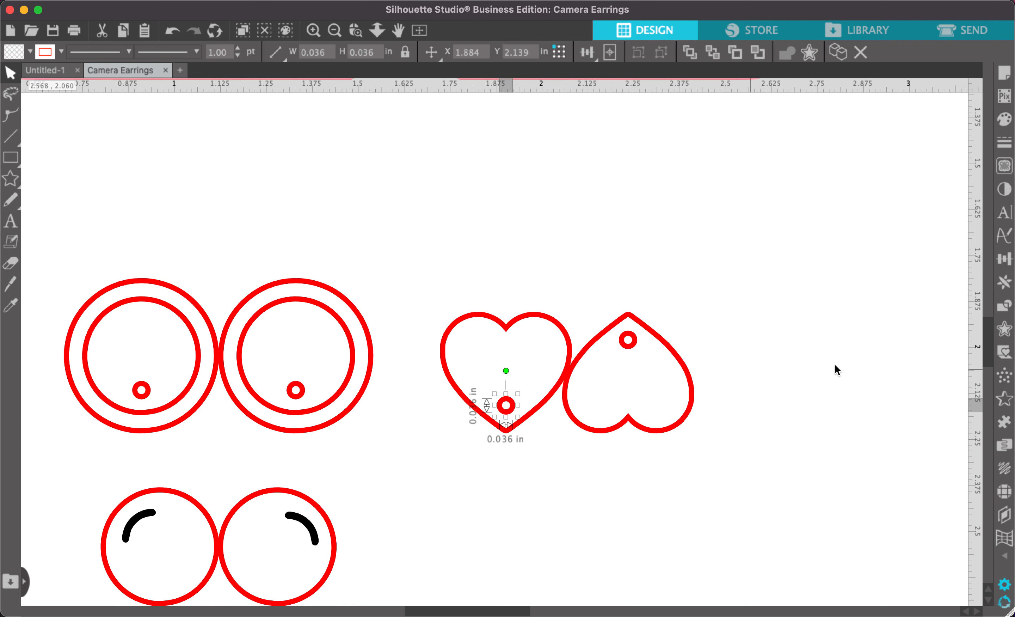
pyautogui.click(1001, 263)
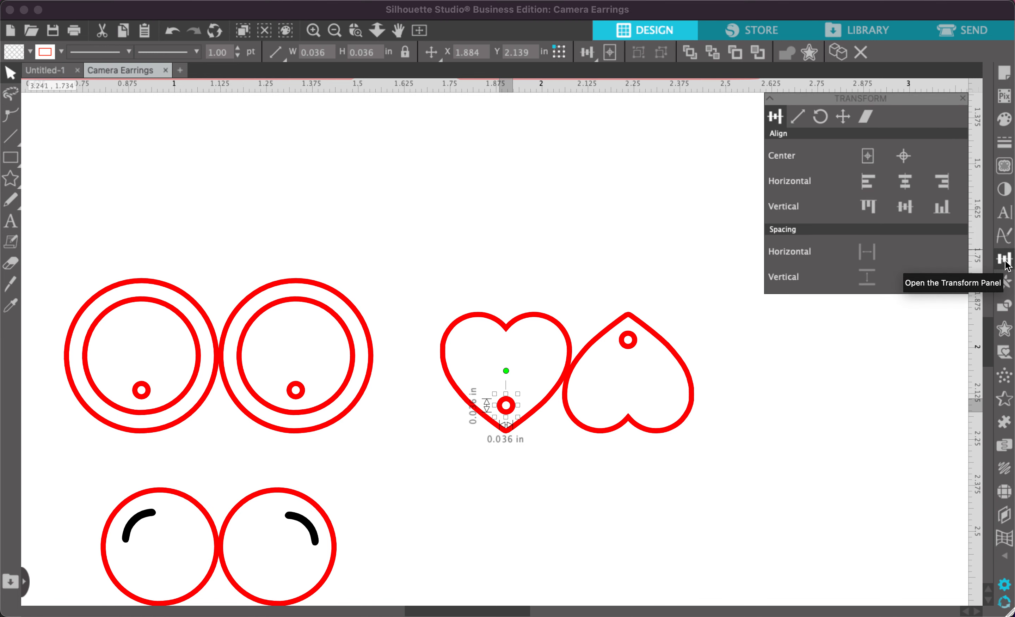
pyautogui.click(800, 120)
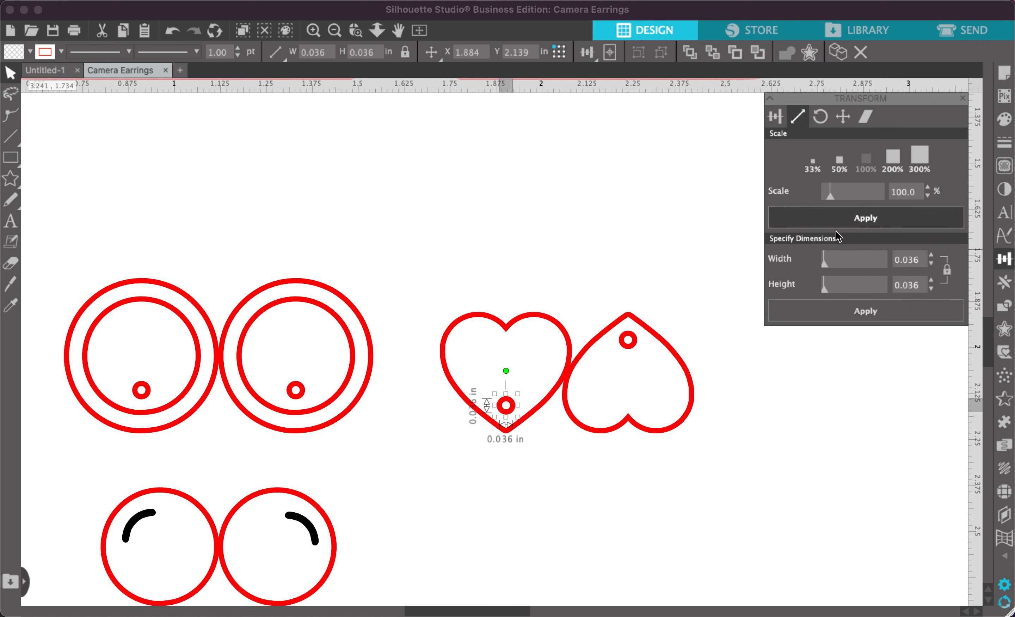
pyautogui.doubleClick(907, 289)
pyautogui.write('.070')
pyautogui.press('Return')
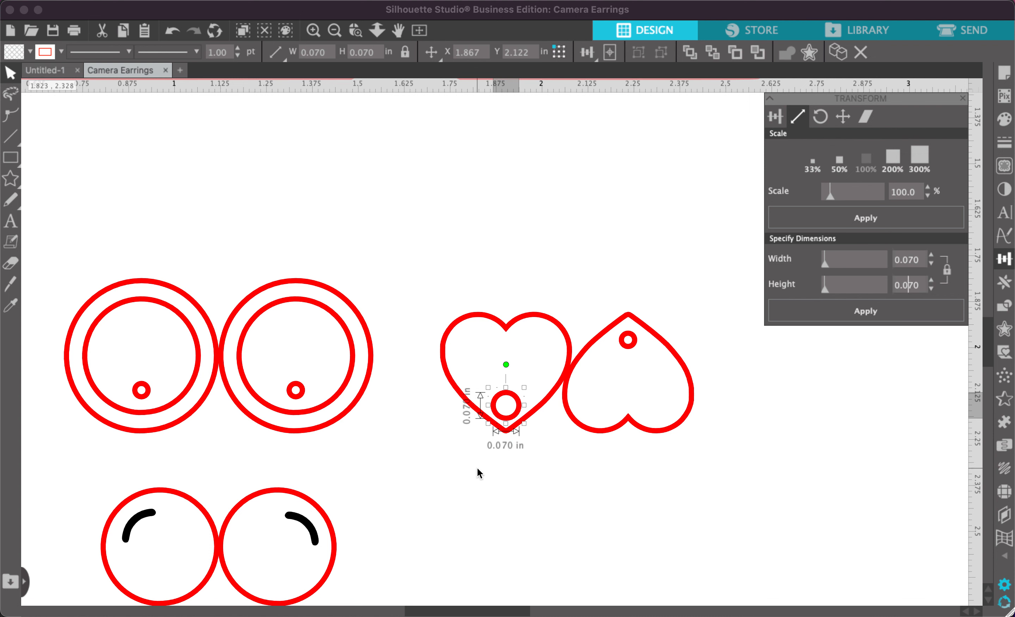
# Step: Move the enlarged hole straight up inside the upright heart, away from its point, to a Y position of about 2.1 in
pyautogui.click(507, 405)
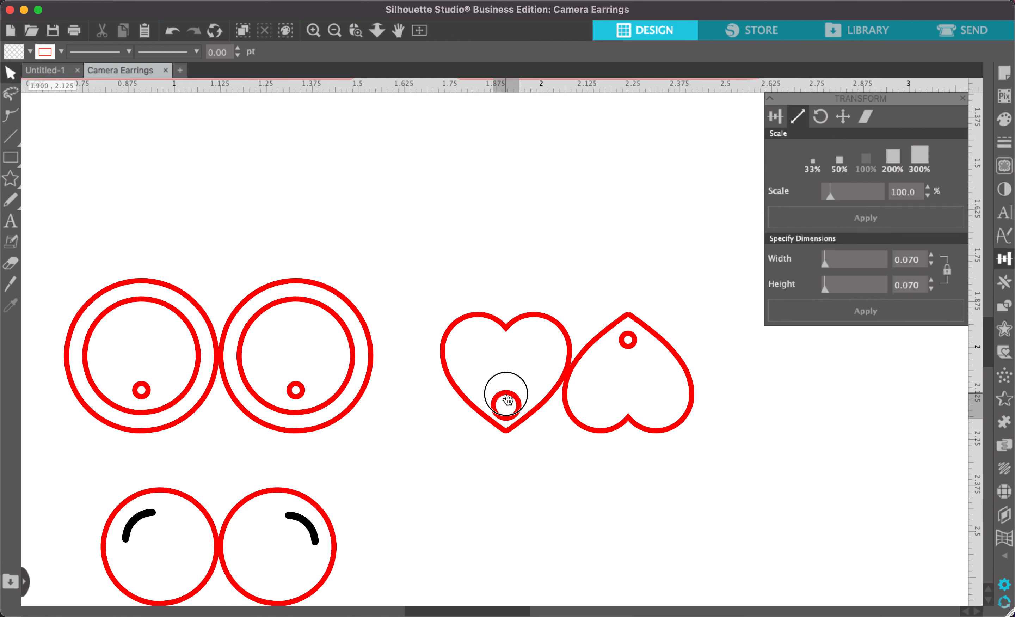
pyautogui.click(507, 398)
pyautogui.moveTo(505, 394); pyautogui.dragTo(507, 395)
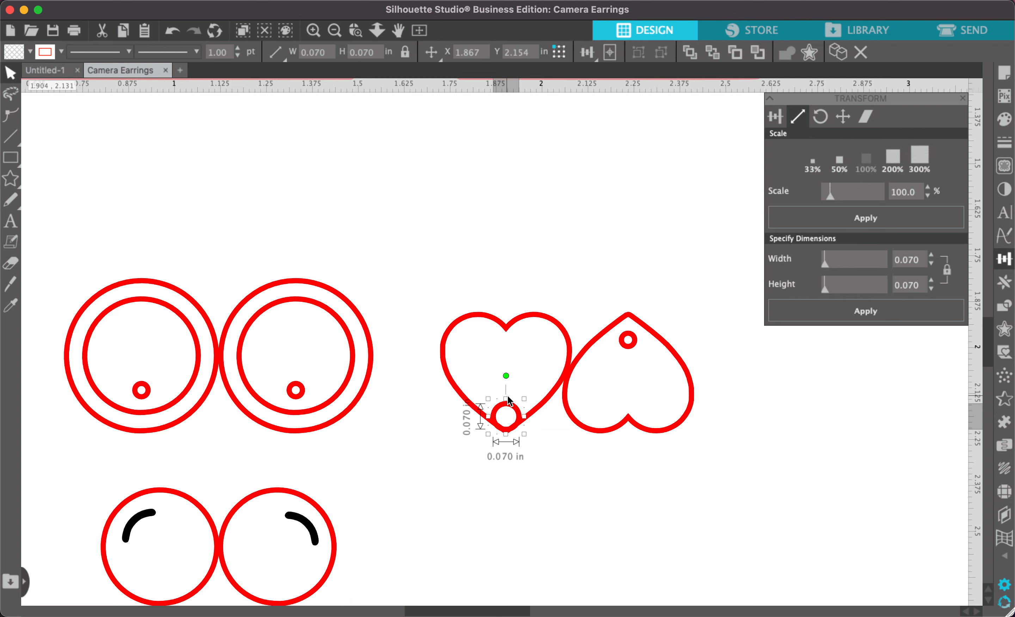
pyautogui.press('Up')
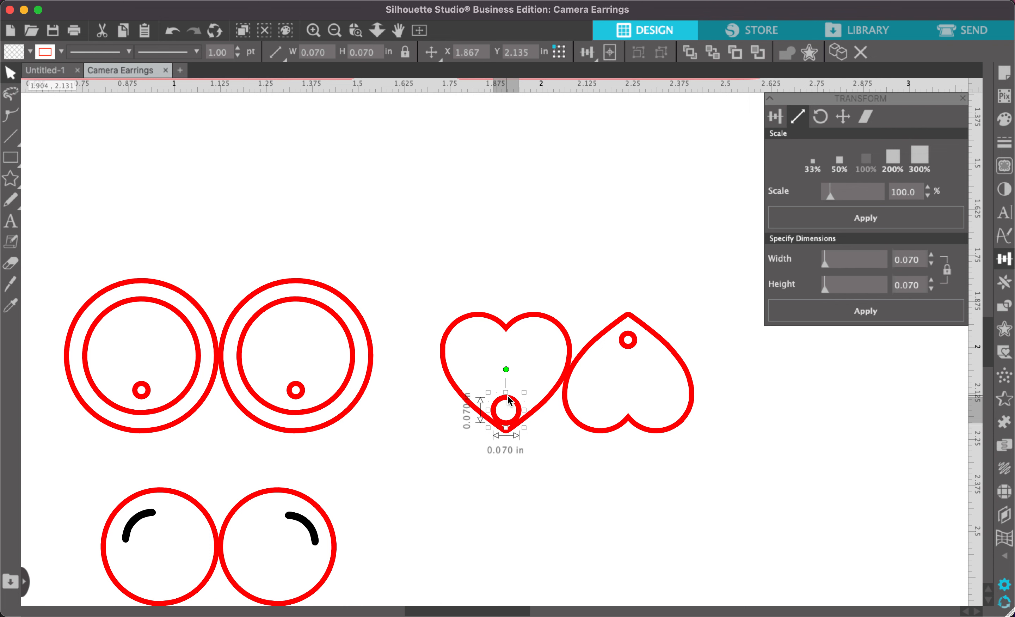
pyautogui.press('Up')
pyautogui.press('Up')
pyautogui.press('Up')
pyautogui.press('Up')
pyautogui.press('Up')
pyautogui.press('Up')
pyautogui.press('Up')
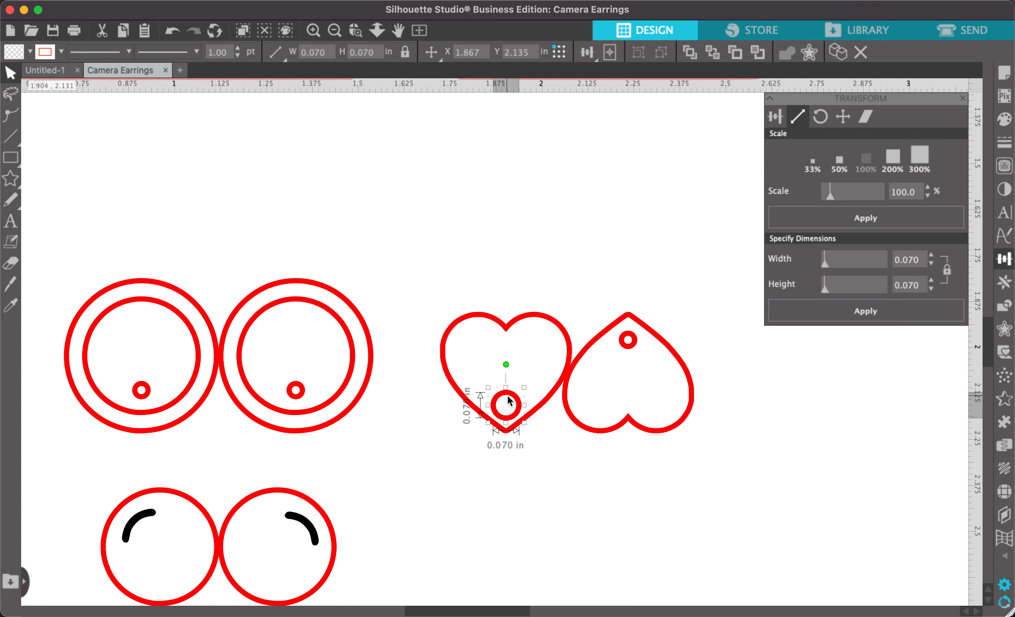
pyautogui.press('Up')
pyautogui.press('Up')
pyautogui.press('Up')
pyautogui.press('Up')
pyautogui.press('Up')
pyautogui.press('Up')
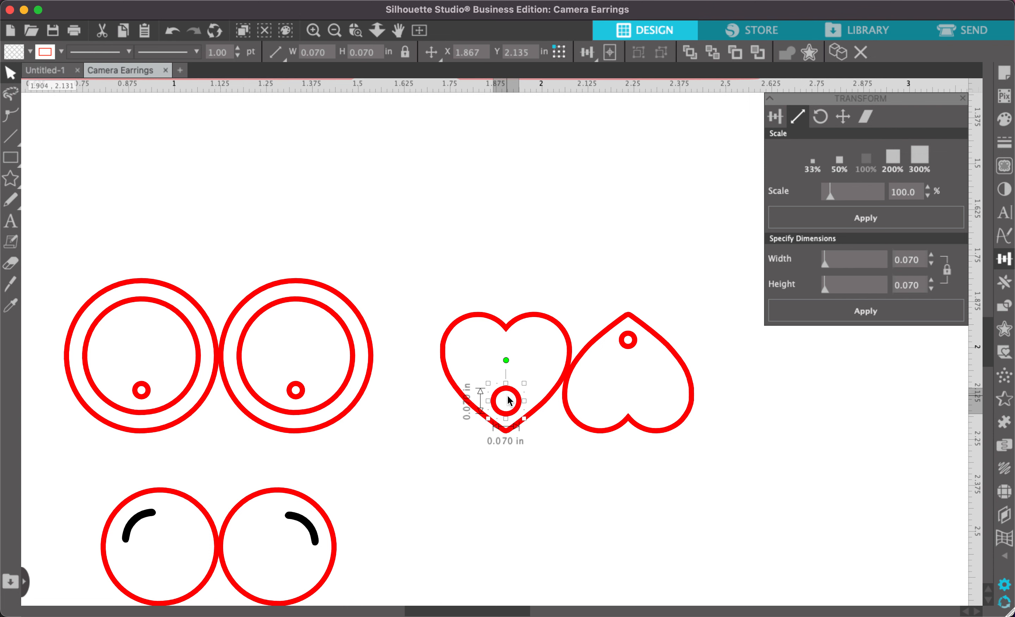
pyautogui.press('Up')
pyautogui.press('Up')
pyautogui.press('Up')
pyautogui.press('Up')
pyautogui.press('Up')
pyautogui.press('Up')
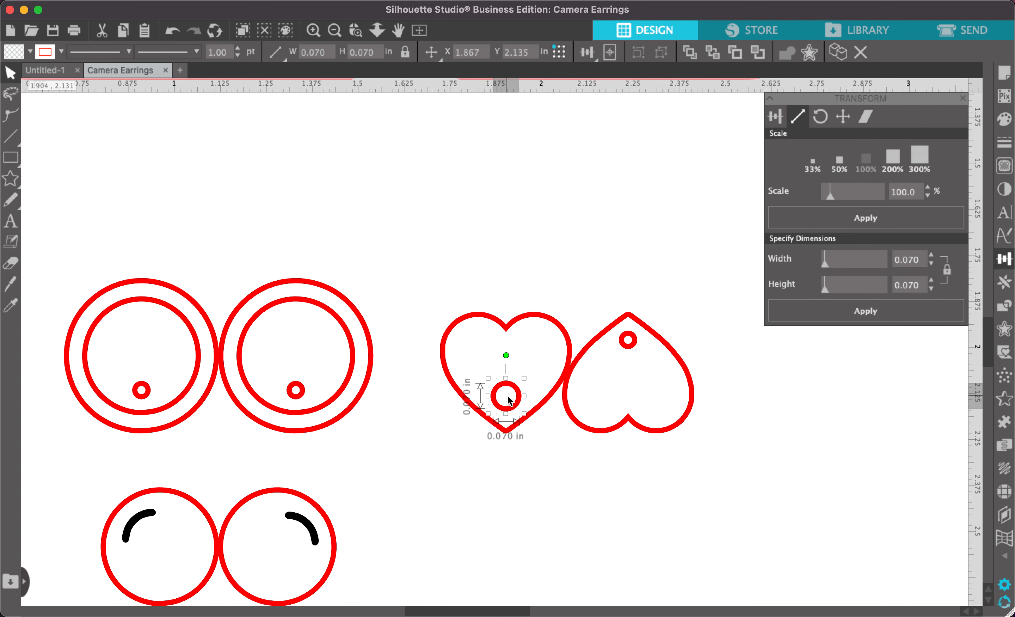
pyautogui.press('Up')
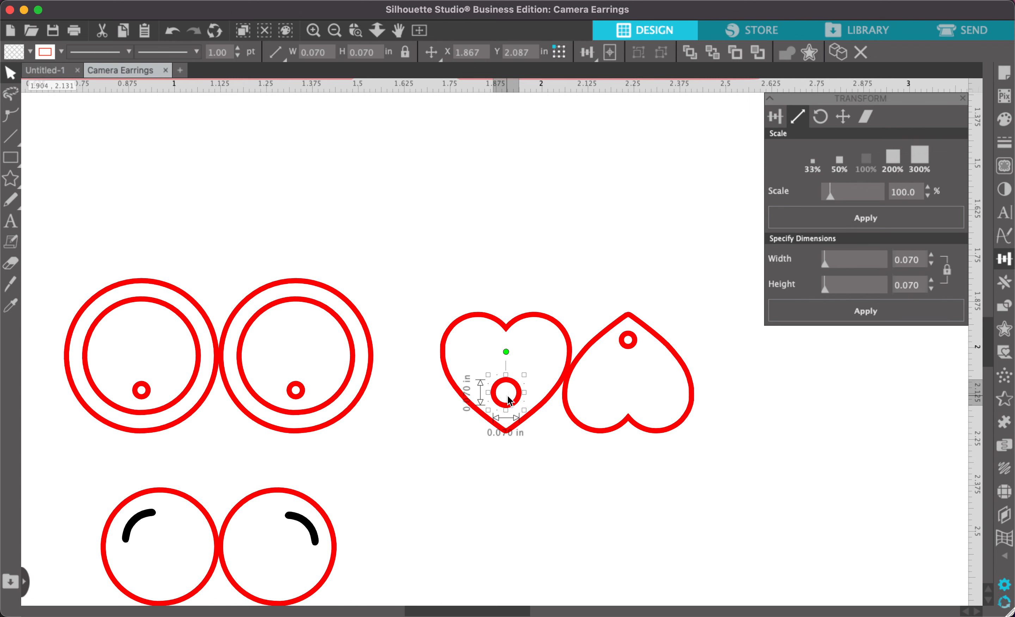
pyautogui.press('Down')
pyautogui.press('Down')
pyautogui.press('Down')
pyautogui.press('Down')
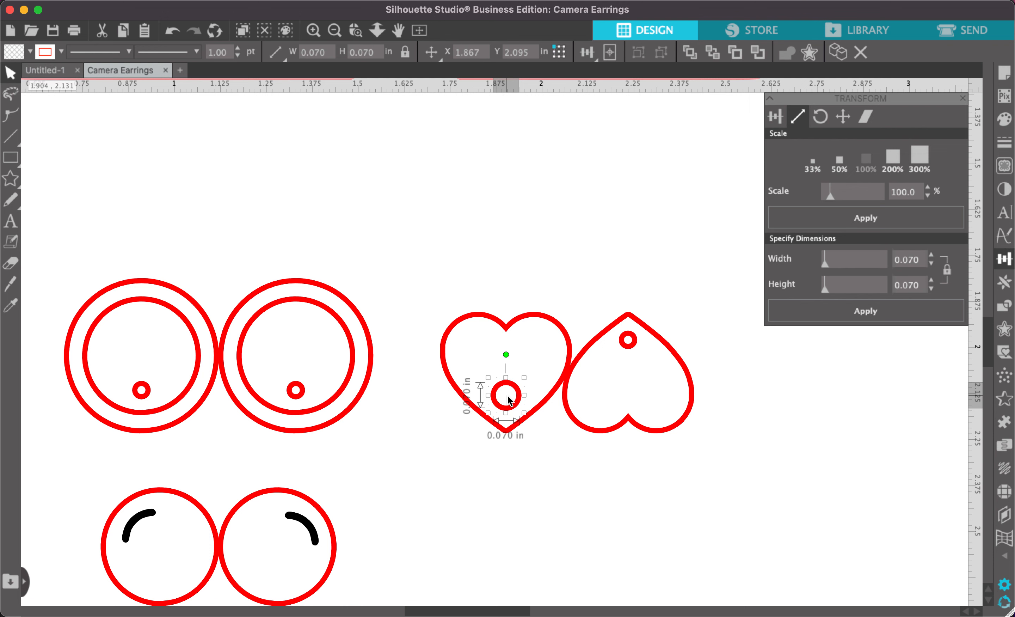
pyautogui.press('Down')
pyautogui.click(584, 249)
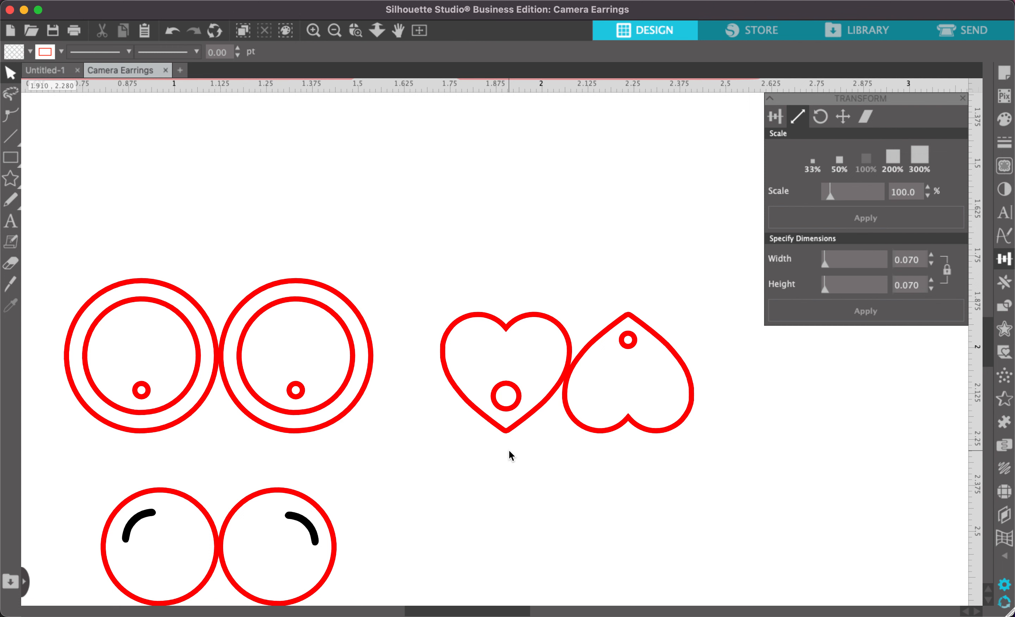
# Step: Resize the upright heart's outline proportionally to a height of 0.5 in and move it up so its point sits just below the hole
pyautogui.click(507, 432)
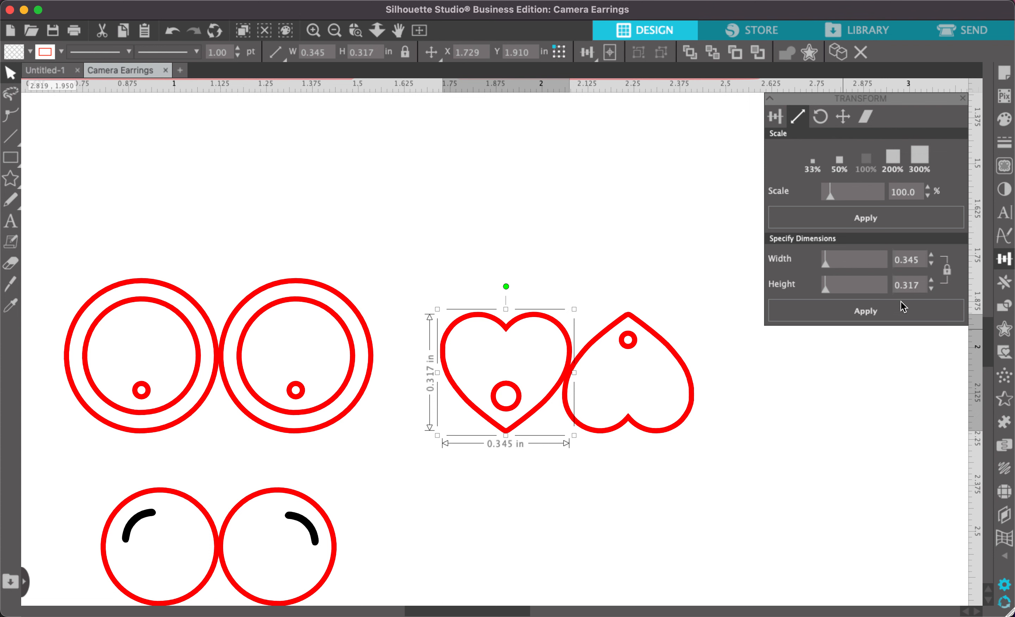
pyautogui.doubleClick(920, 286)
pyautogui.write('.5')
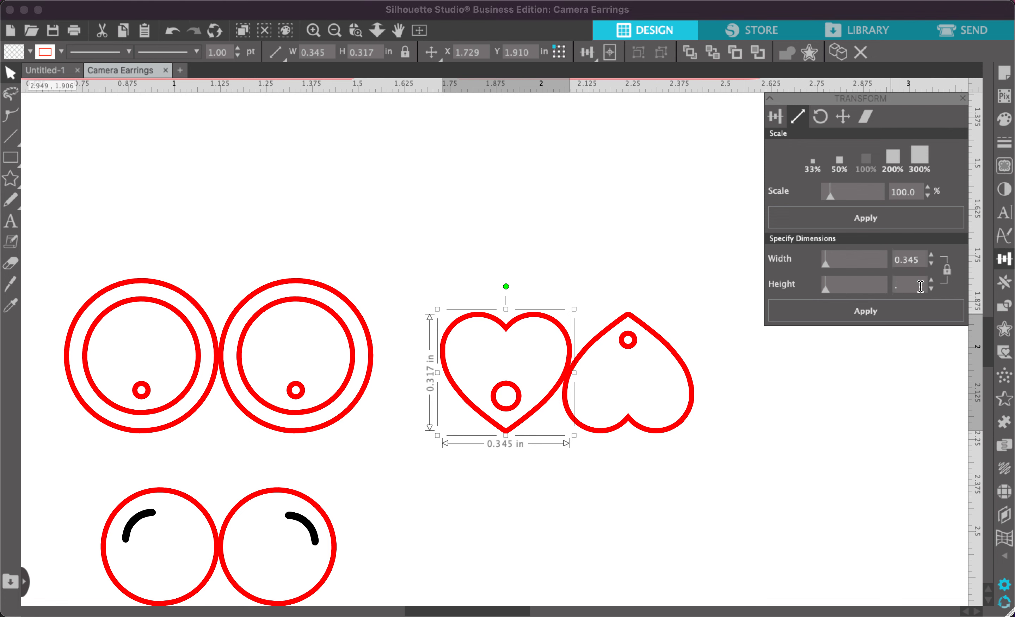
pyautogui.press('Return')
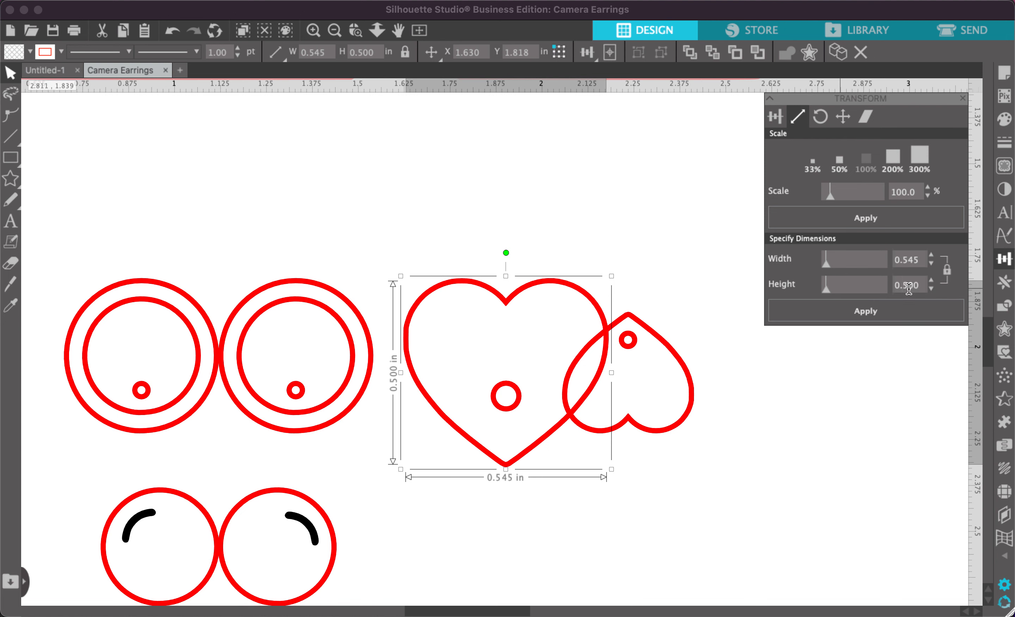
pyautogui.moveTo(507, 300); pyautogui.dragTo(509, 268)
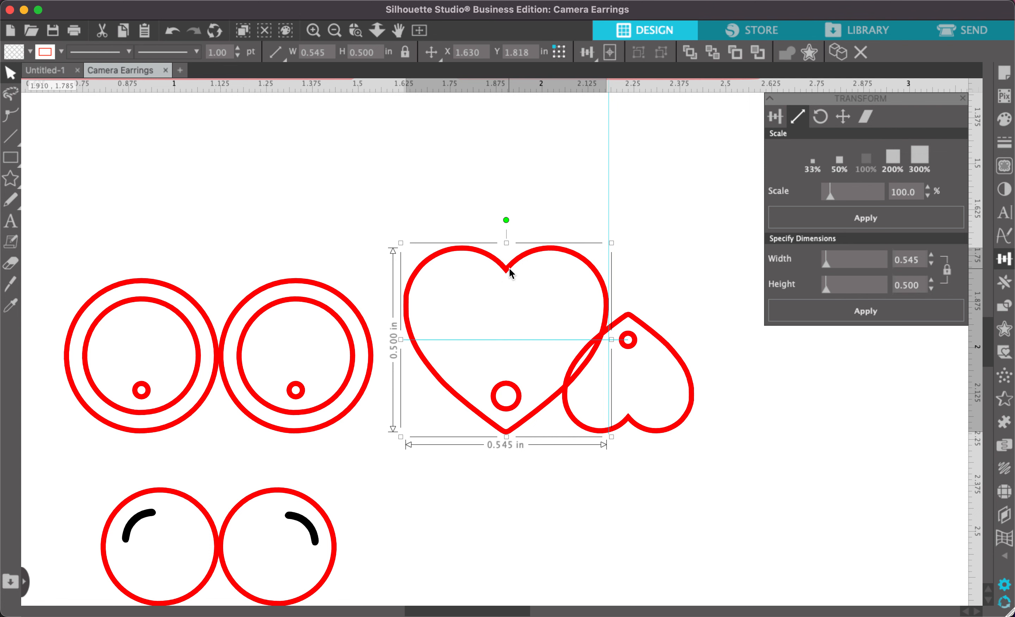
pyautogui.click(510, 386)
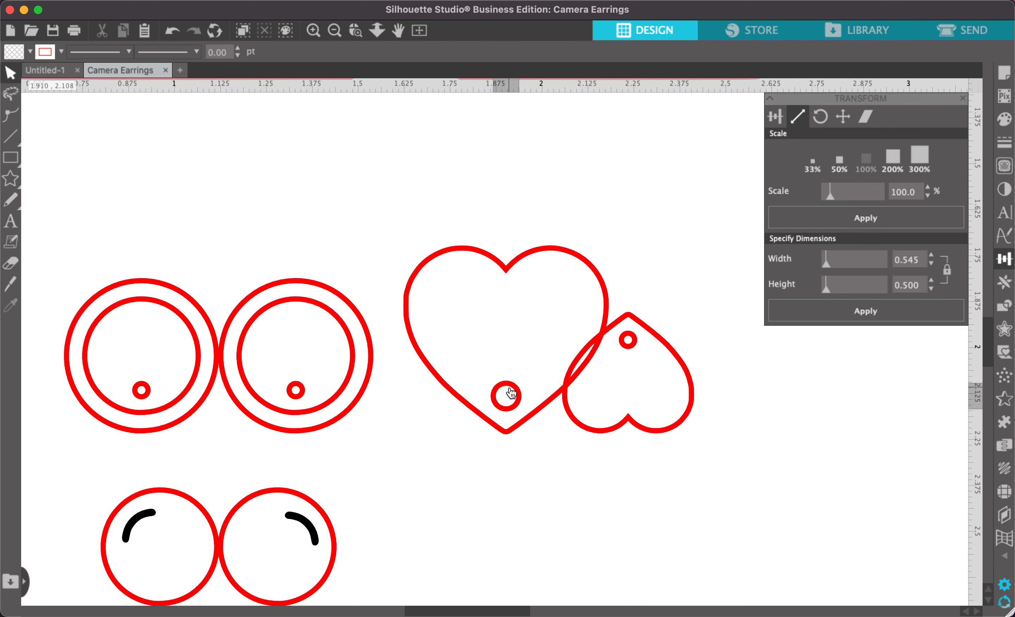
pyautogui.keyDown('shift'); pyautogui.click(607, 289); pyautogui.keyUp('shift')
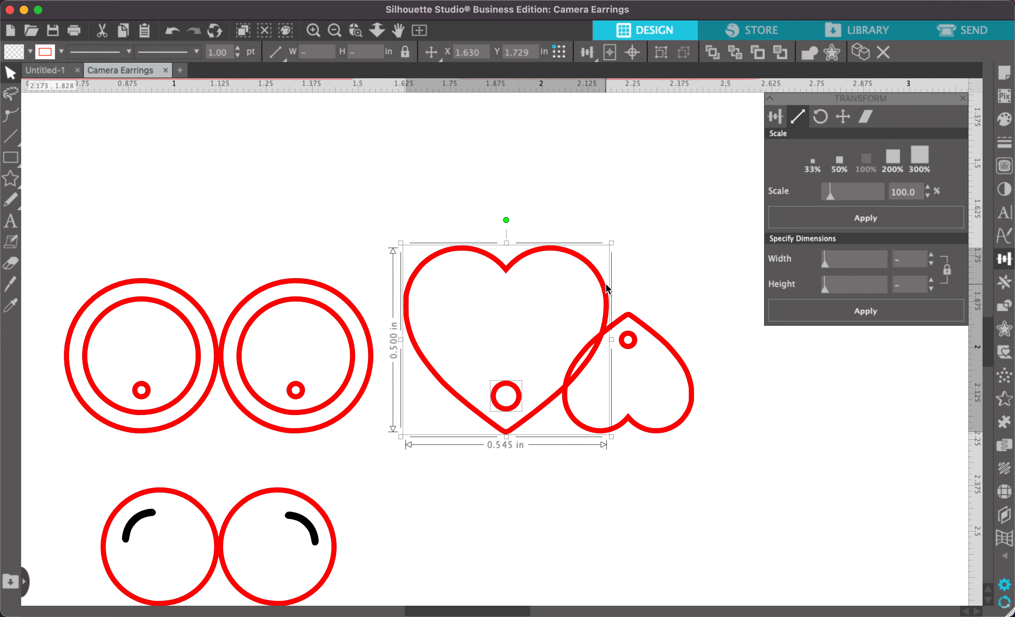
pyautogui.click(664, 269)
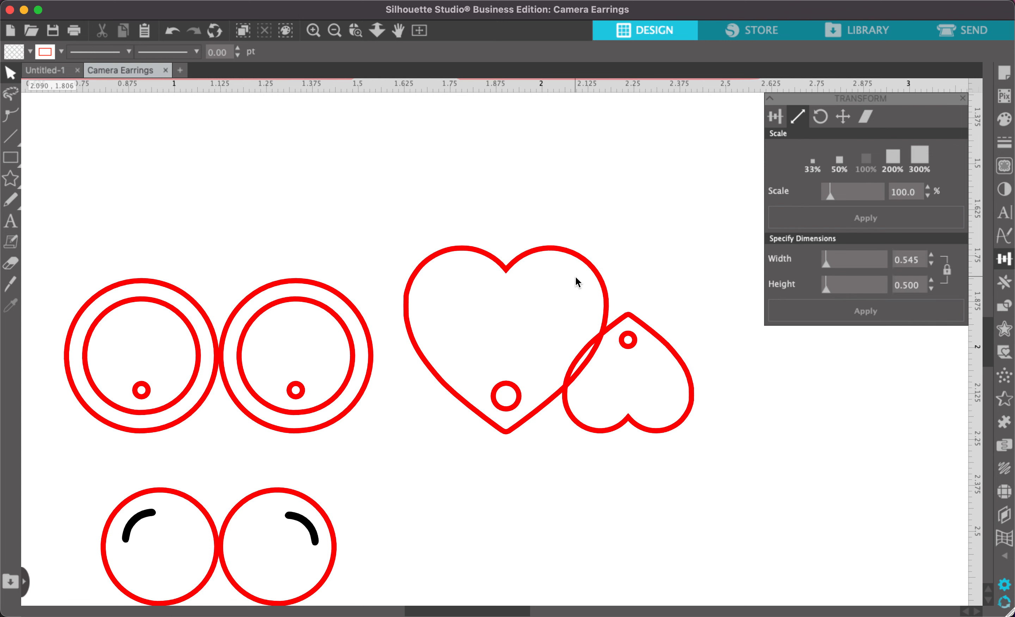
# Step: Review the two camera designs side by side, with their differing hole and tab
pyautogui.scroll(2, 576, 278)
pyautogui.scroll(10, 576, 278)
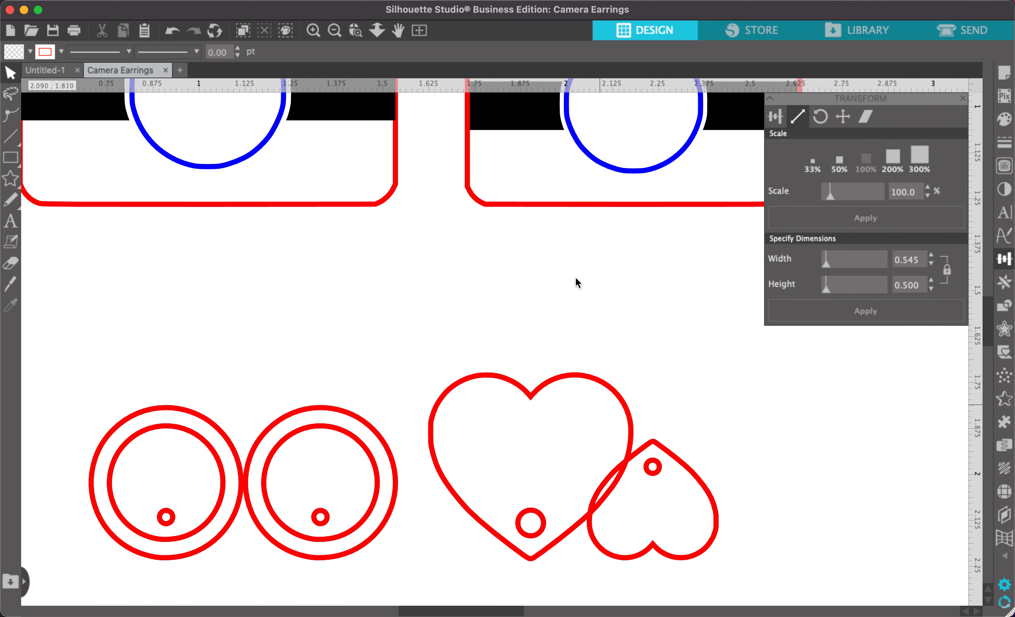
pyautogui.scroll(4, 575, 278)
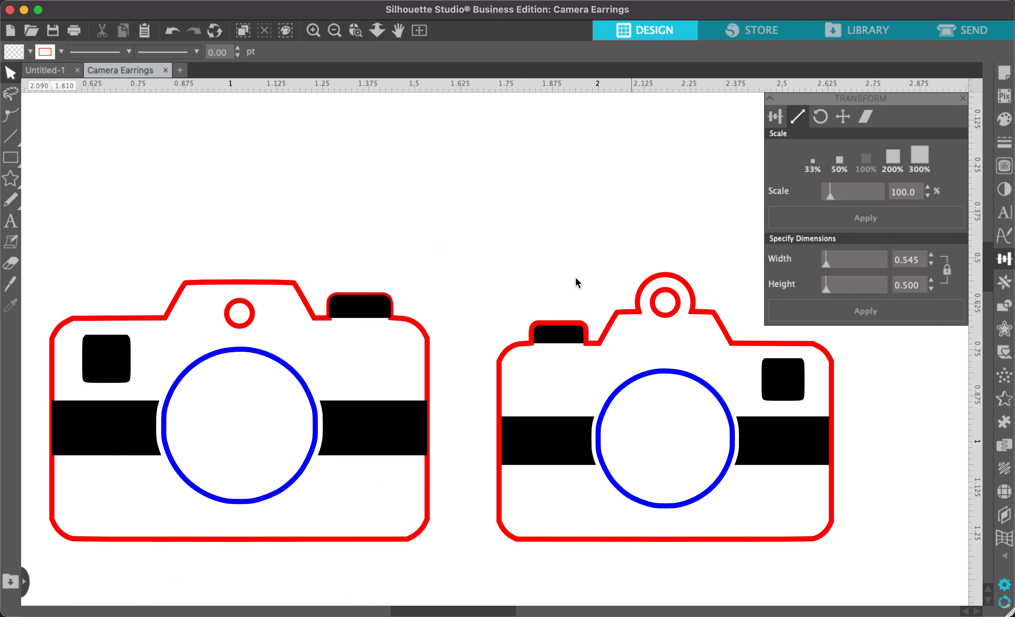
pyautogui.scroll(-1, 575, 283)
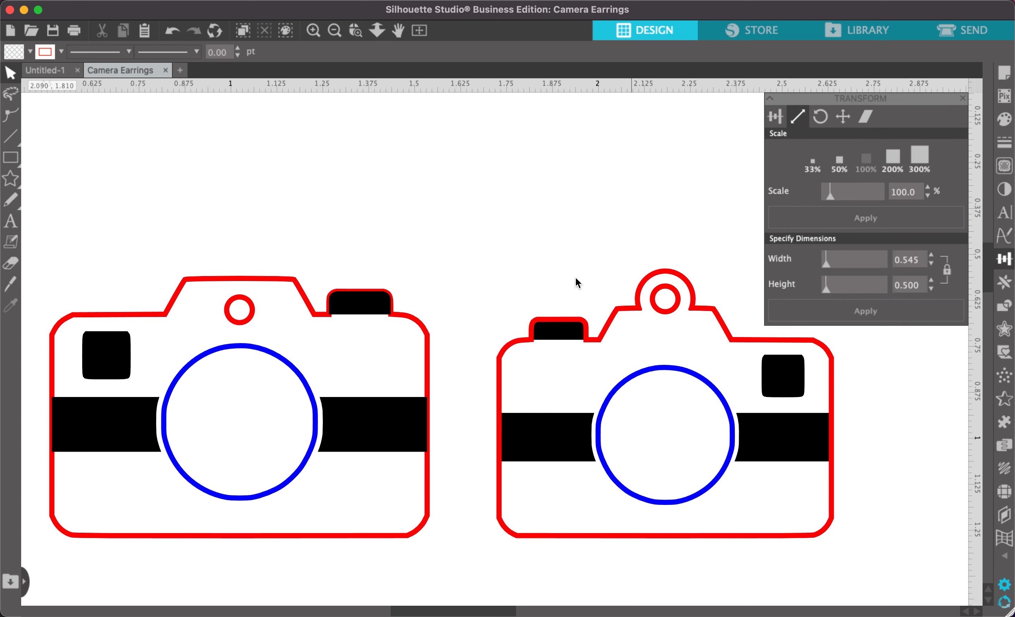
pyautogui.click(961, 99)
pyautogui.scroll(-1, 521, 191)
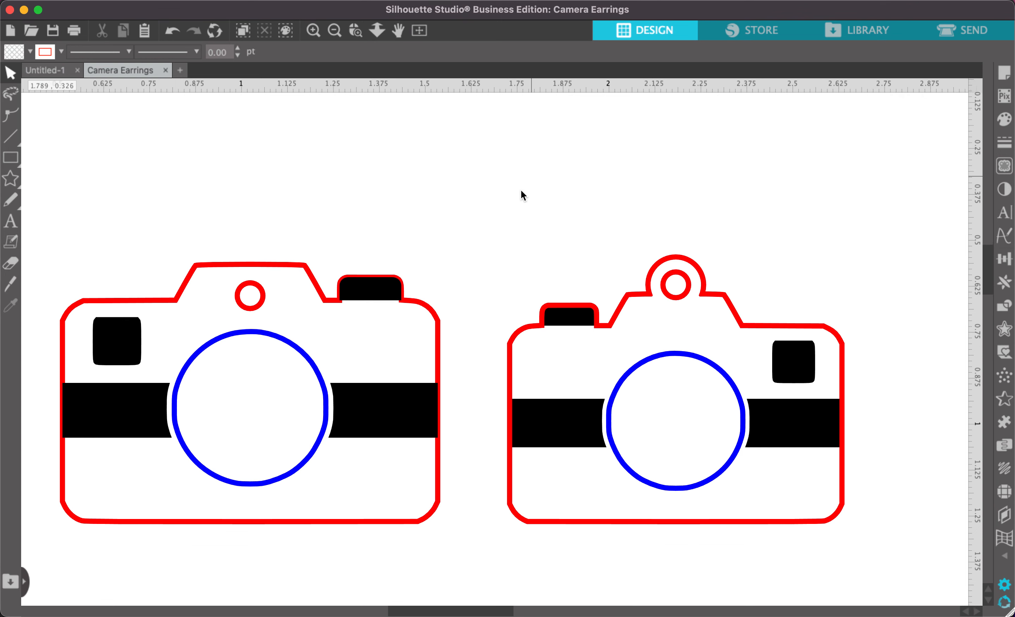
pyautogui.scroll(-1, 521, 195)
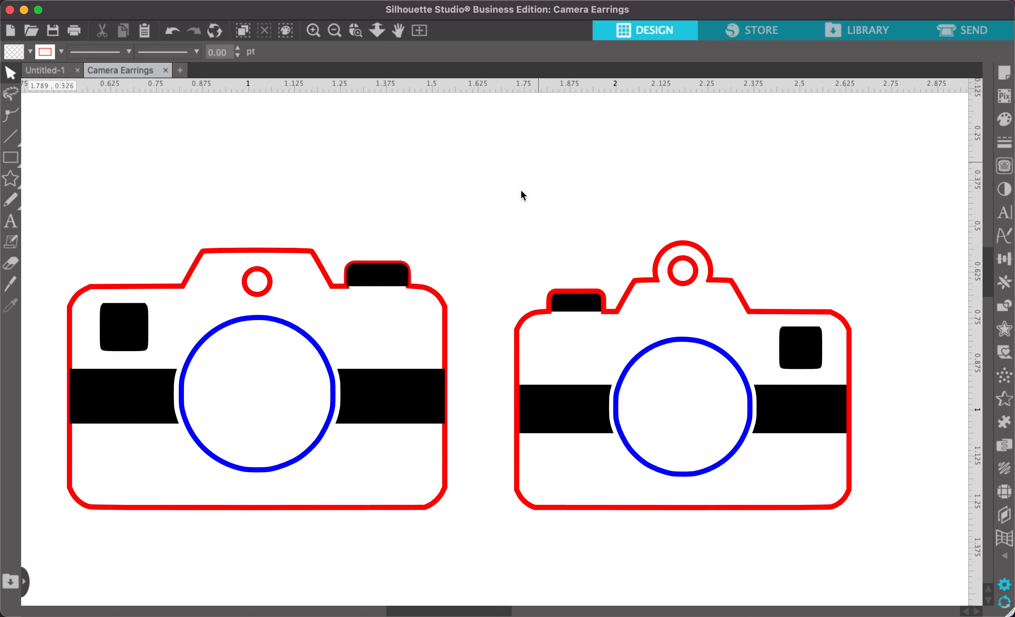